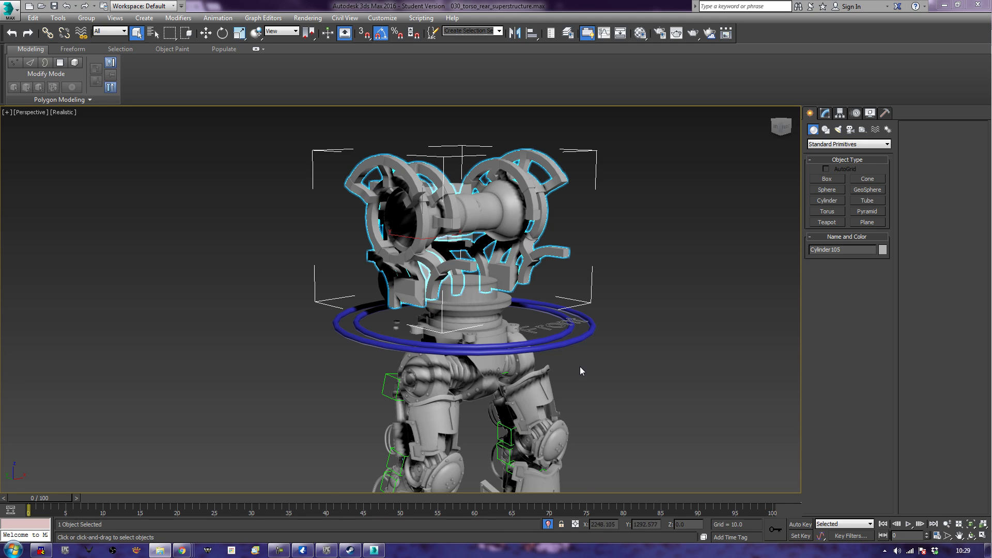
Step: Select the torso superstructure frame together with the front body parts and the lower cylinder, and isolate the four objects
middle_click_drag(311, 399, 187, 411, "alt")
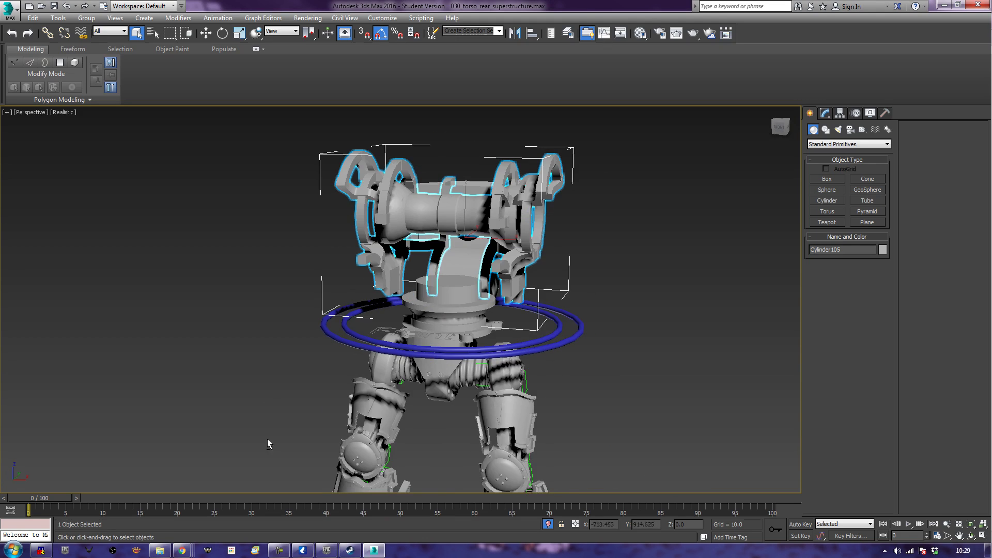
middle_click_drag(274, 443, 154, 335, "alt")
left_click(154, 334)
left_click(395, 380)
left_click(395, 326, "ctrl")
left_click(444, 279, "ctrl")
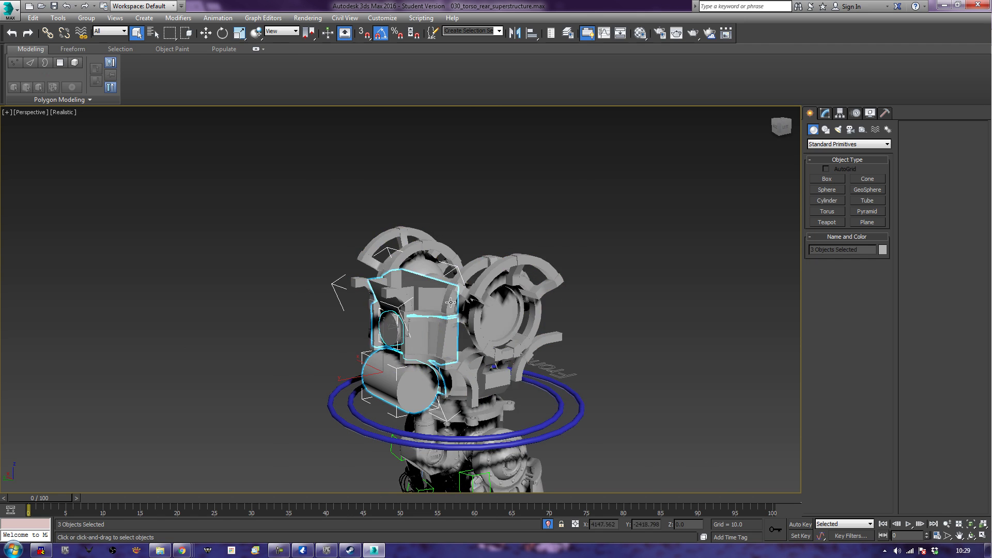
left_click(487, 299, "ctrl")
right_click(487, 299)
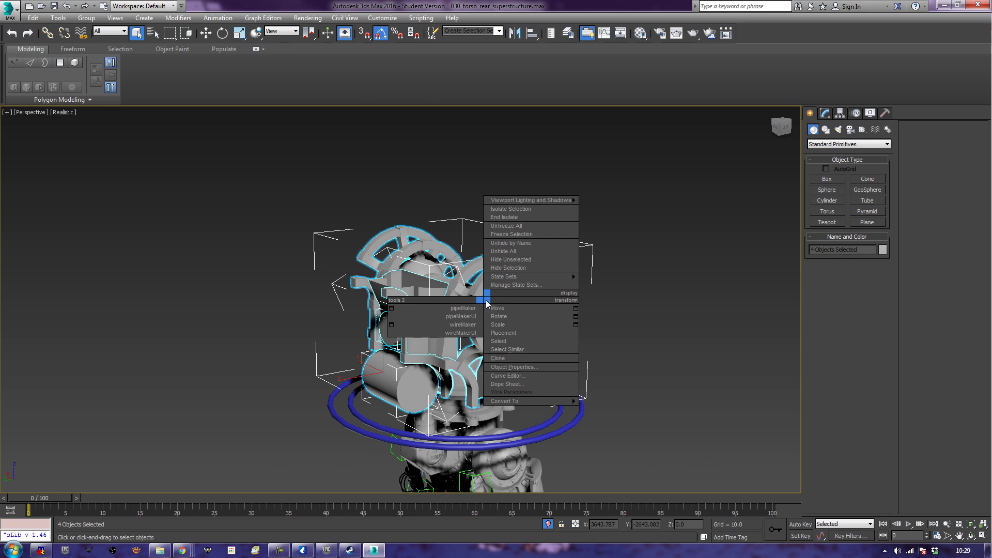
left_click(500, 210)
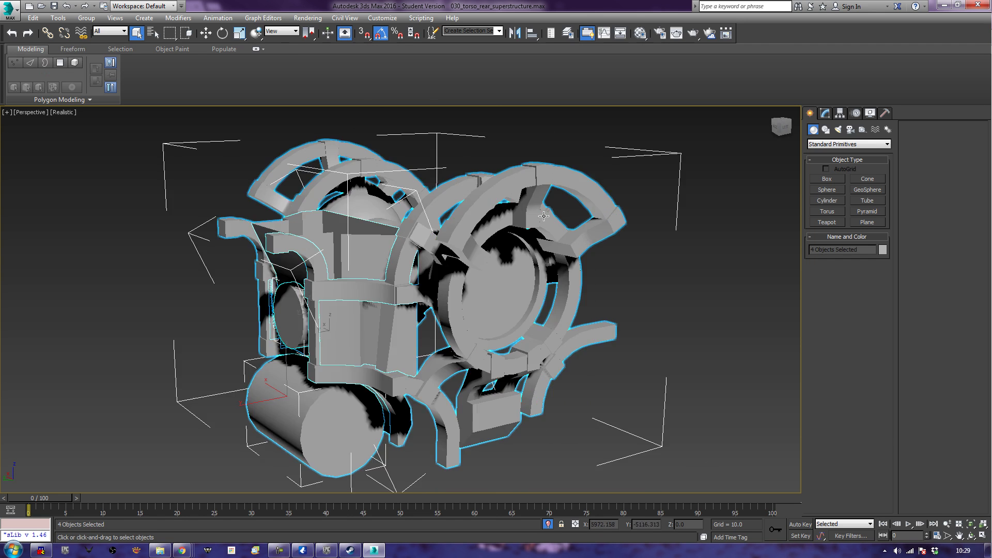
Step: Clear the selection, select only the torso frame and turn on edged faces in the perspective view
scroll(614, 305, "down", 5)
left_click(631, 311)
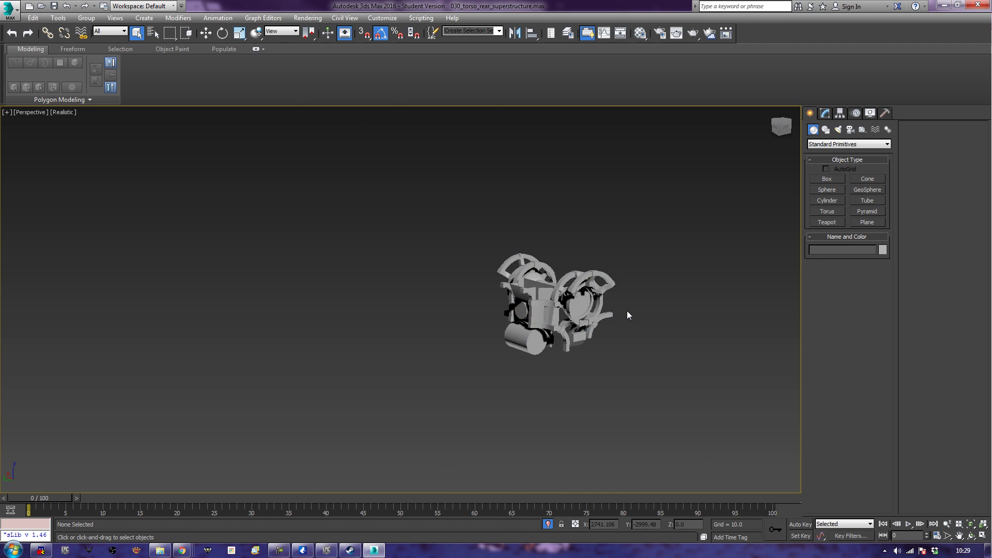
scroll(629, 312, "up", 5)
middle_click_drag(629, 312, 574, 338, "alt")
scroll(594, 338, "down", 4)
scroll(583, 324, "up", 3)
middle_click_drag(487, 327, 451, 363, "alt")
scroll(465, 383, "up", 5)
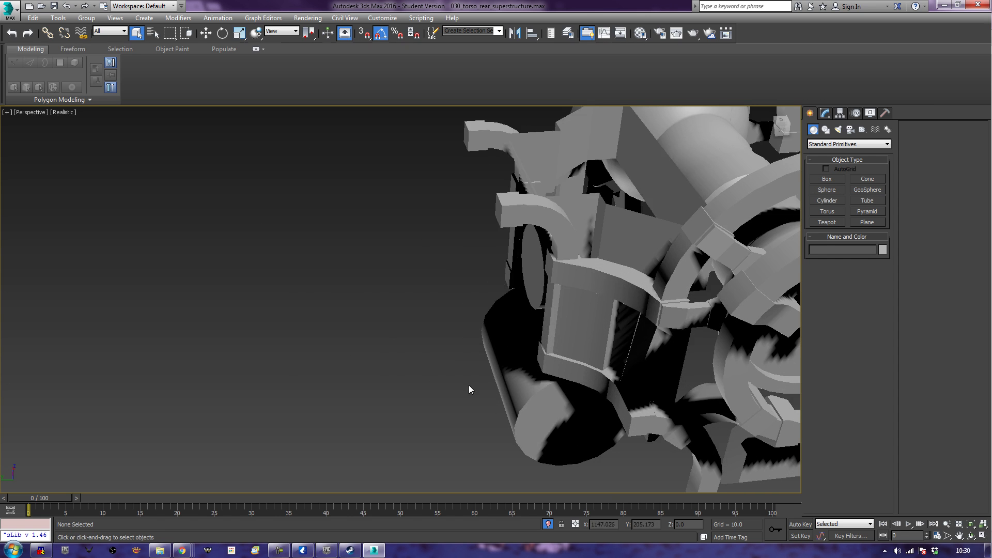
left_click(547, 214)
key("F4")
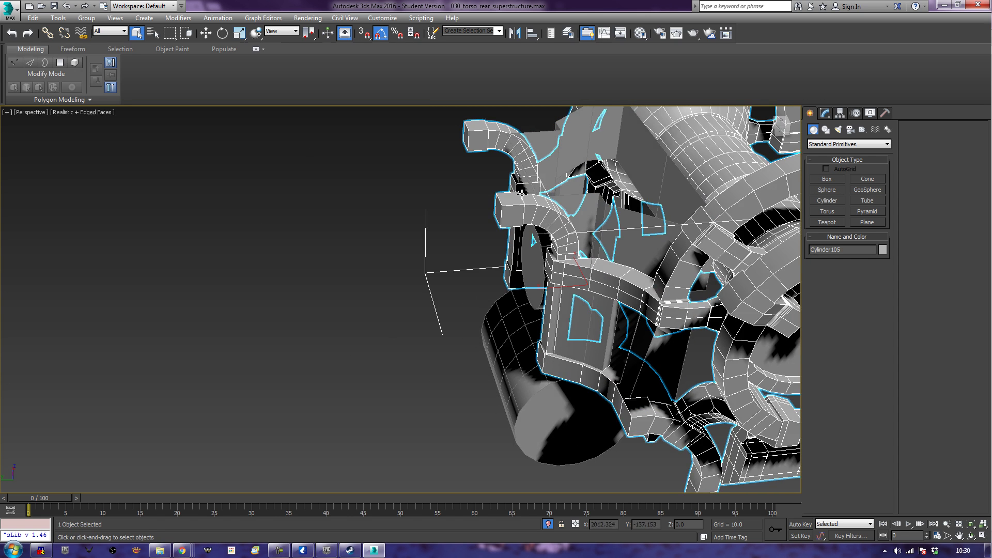
Step: Collapse the torso frame with its Smooth modifier into a single Editable Poly
middle_click_drag(522, 195, 553, 257, "alt")
scroll(628, 332, "up", 3)
middle_click_drag(623, 332, 649, 341)
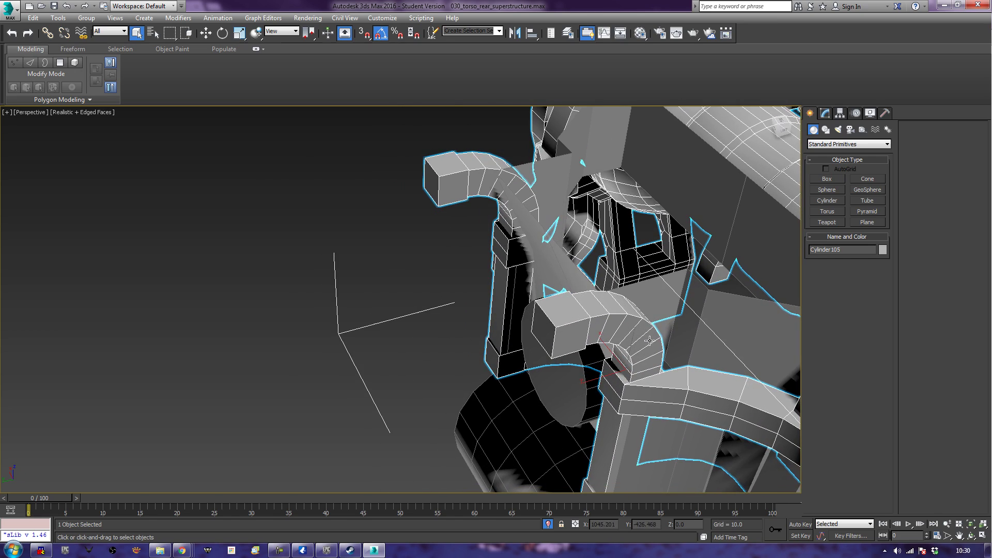
left_click(822, 115)
scroll(513, 269, "down", 5)
middle_click_drag(513, 269, 545, 366, "alt")
scroll(581, 318, "down", 5)
scroll(544, 364, "up", 3)
scroll(587, 359, "up", 6)
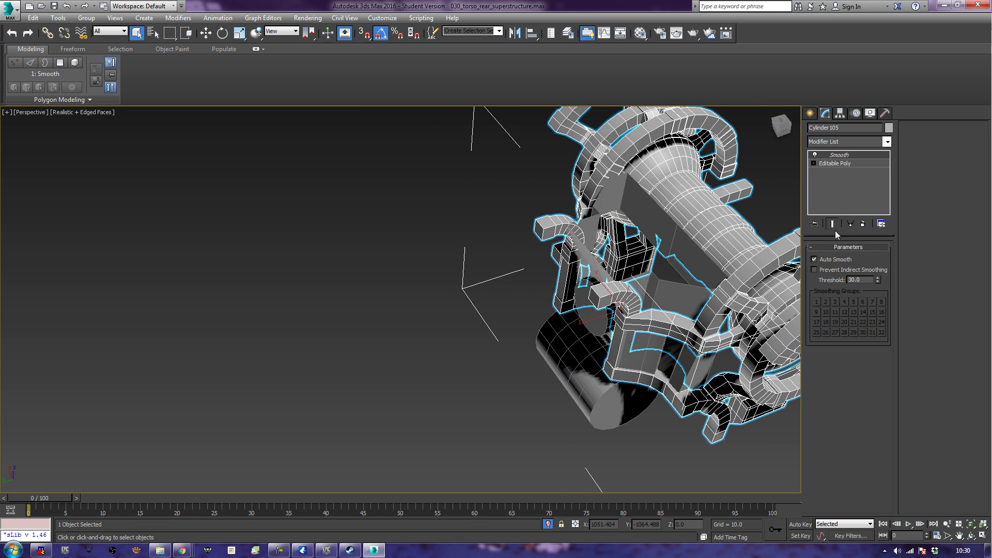
right_click(610, 296)
mouse_move(672, 401)
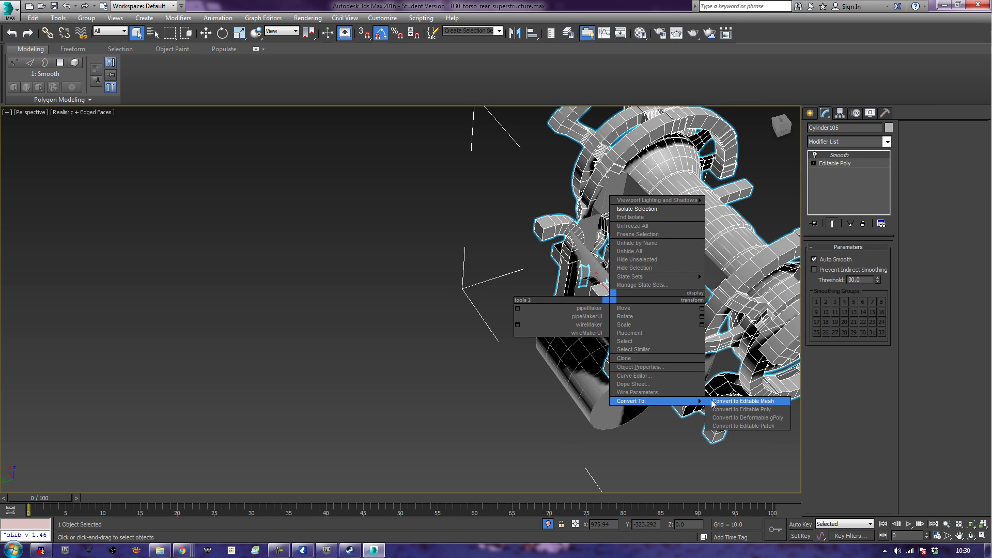
left_click(734, 409)
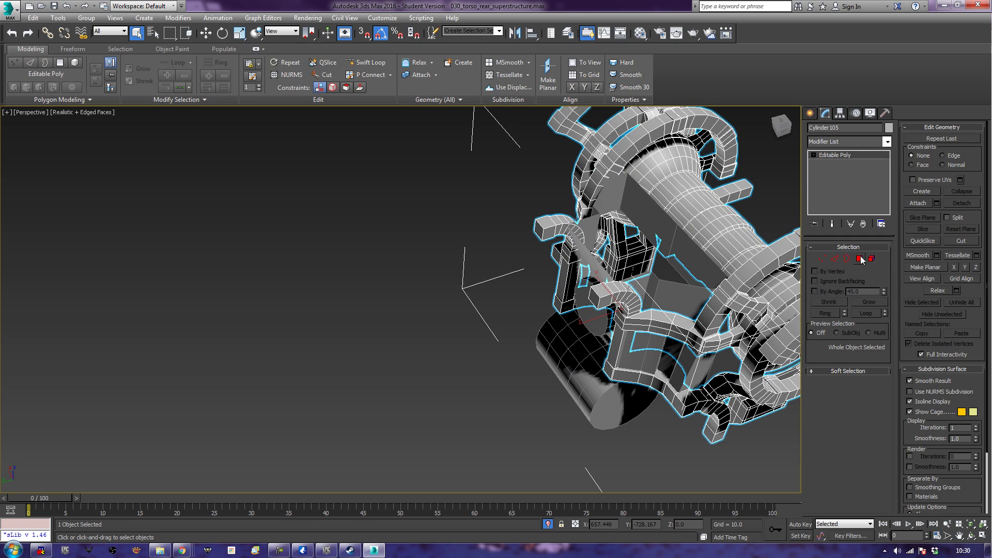
Step: Select the top polygon at the tip of the front curved arm and inset it slightly
left_click(861, 259)
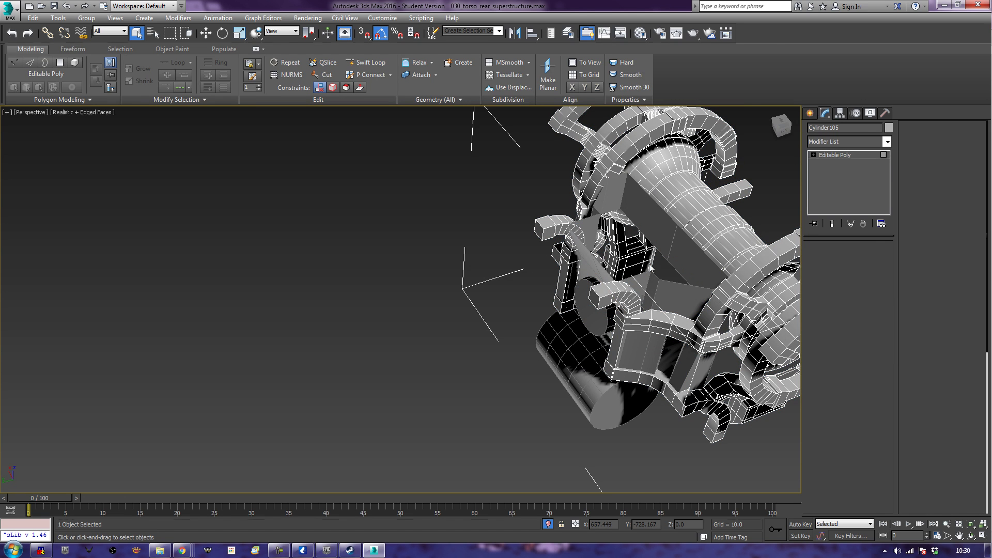
left_click(605, 292)
scroll(673, 323, "up", 3)
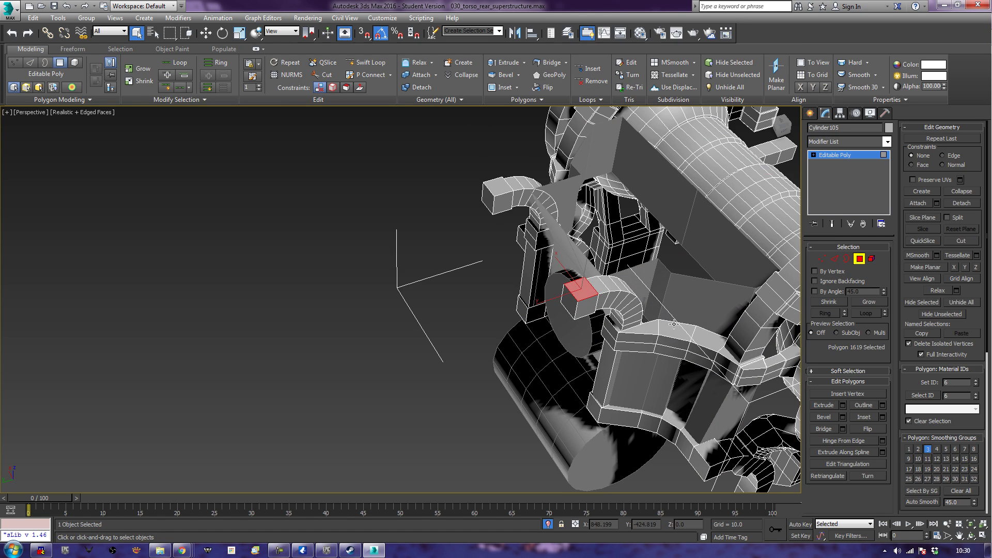
left_click(866, 417)
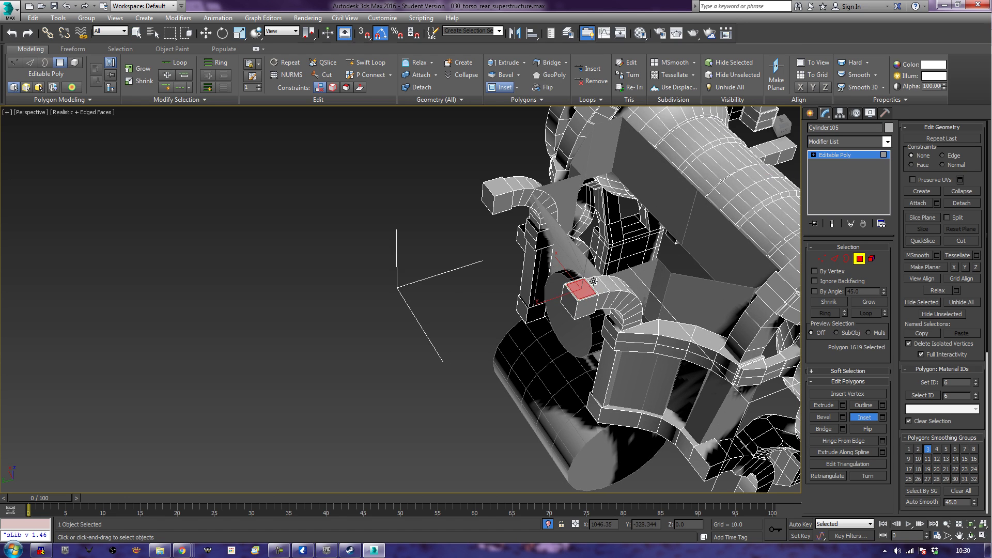
middle_click_drag(539, 325, 559, 295, "alt")
scroll(558, 294, "down", 6)
middle_click_drag(644, 278, 637, 251)
scroll(637, 251, "up", 4)
middle_click_drag(506, 316, 536, 322)
scroll(536, 322, "down", 2)
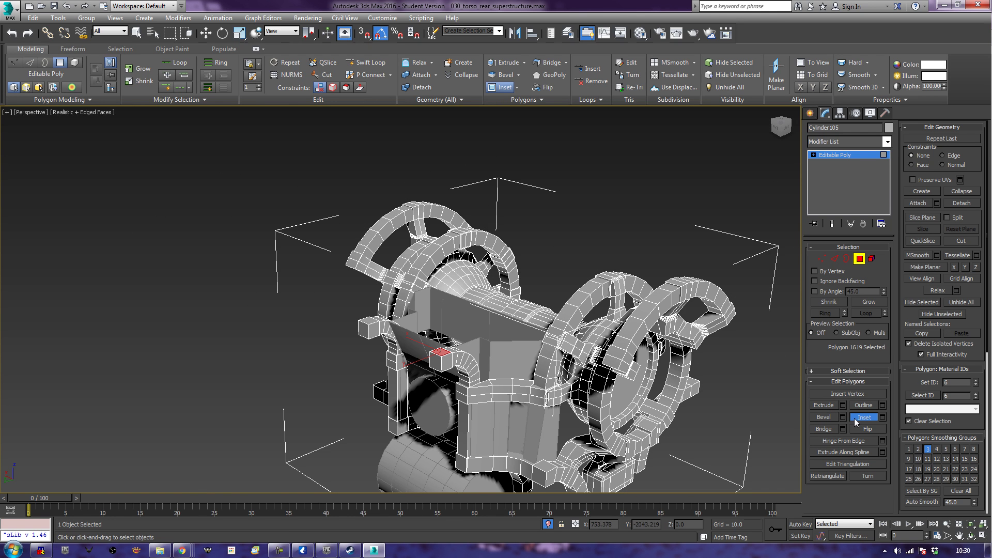
Step: Extrude the inset polygon upward from the arm tip into a tall, thin post
left_click(823, 405)
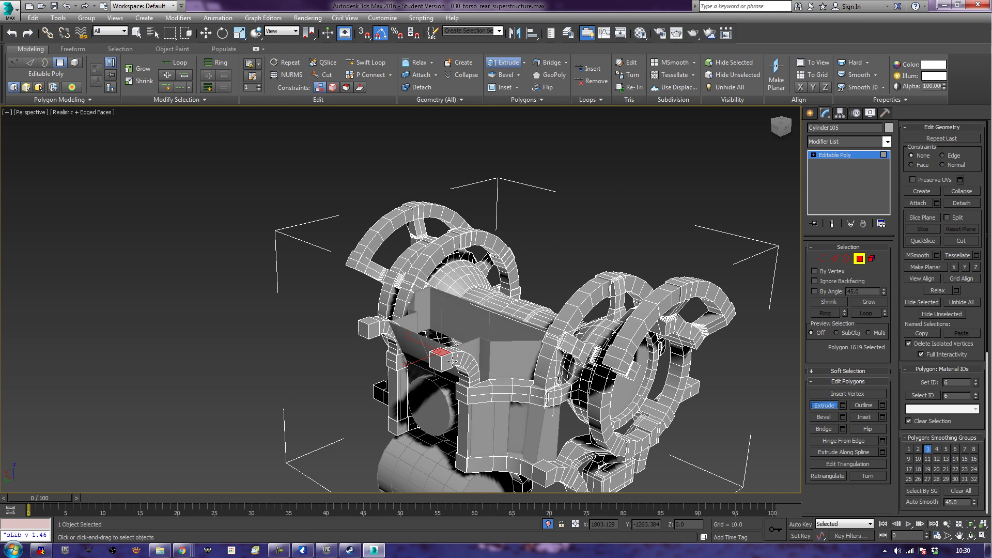
left_click_drag(438, 353, 435, 305)
right_click(434, 304)
middle_click_drag(434, 305, 500, 235, "alt")
middle_click_drag(500, 236, 483, 247, "alt")
Step: Move the post's end face back above the large ring to form a slanted beam, and rotate the face 90 degrees upright
key("w")
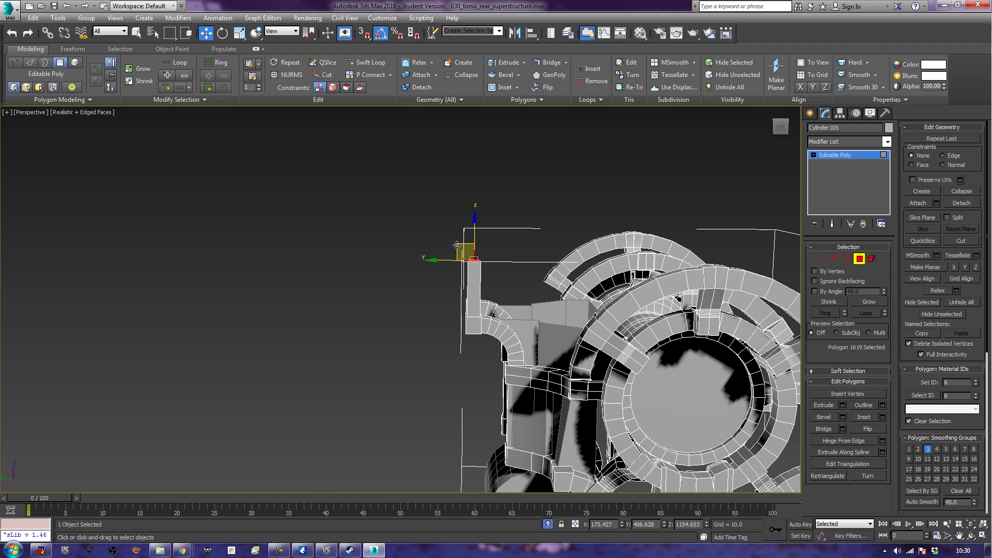
left_click_drag(465, 251, 606, 223)
scroll(605, 224, "down", 3)
mouse_move(599, 224)
middle_mouse_down("alt")
mouse_move(528, 208)
mouse_move(589, 227)
middle_mouse_up("alt")
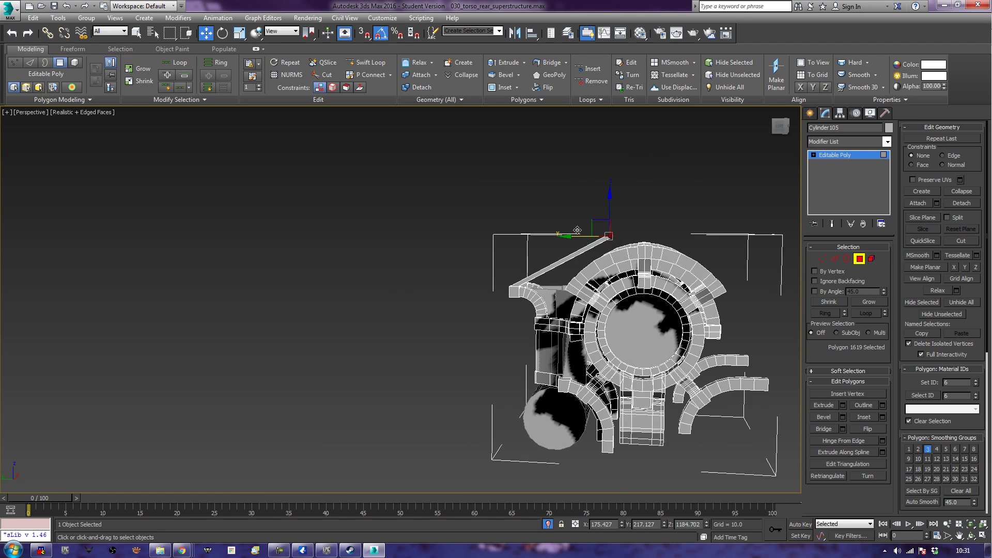
scroll(589, 227, "up", 6)
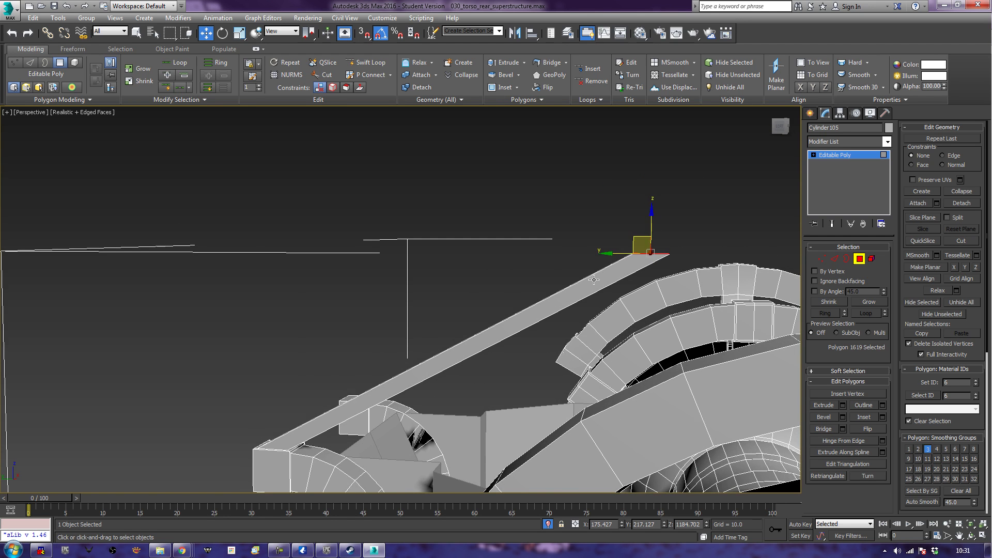
key("e")
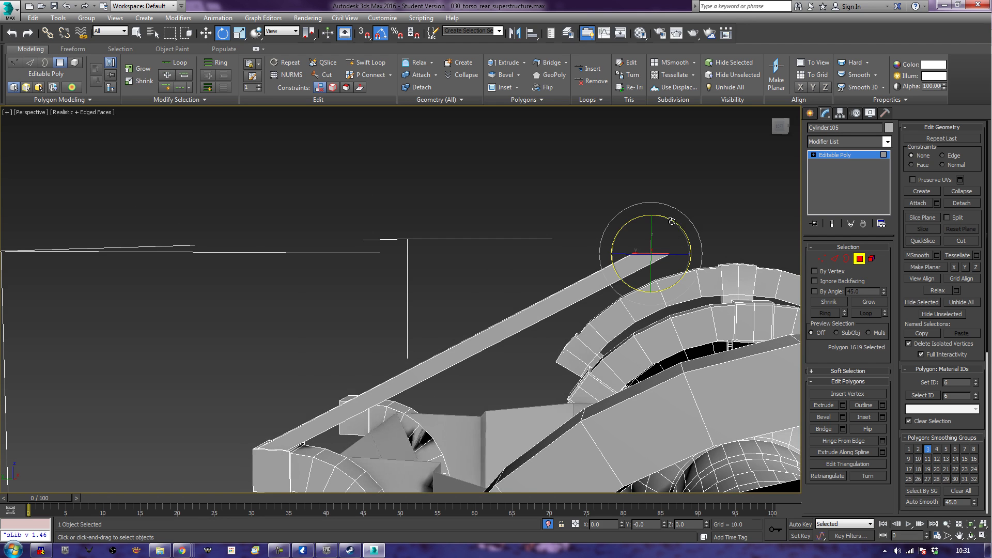
left_click_drag(675, 222, 725, 228)
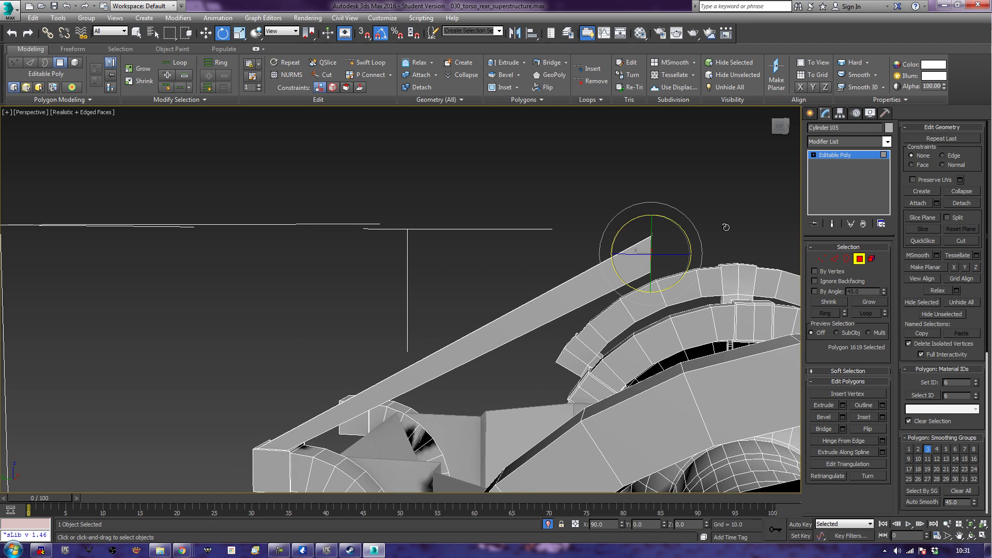
Step: In the Top view, delete all frame polygons on the half opposite the new beam and leave polygon editing
scroll(451, 296, "down", 3)
middle_click_drag(403, 384, 485, 341)
scroll(451, 297, "down", 5)
scroll(486, 316, "up", 5)
scroll(482, 318, "down", 4)
key("t")
key("z")
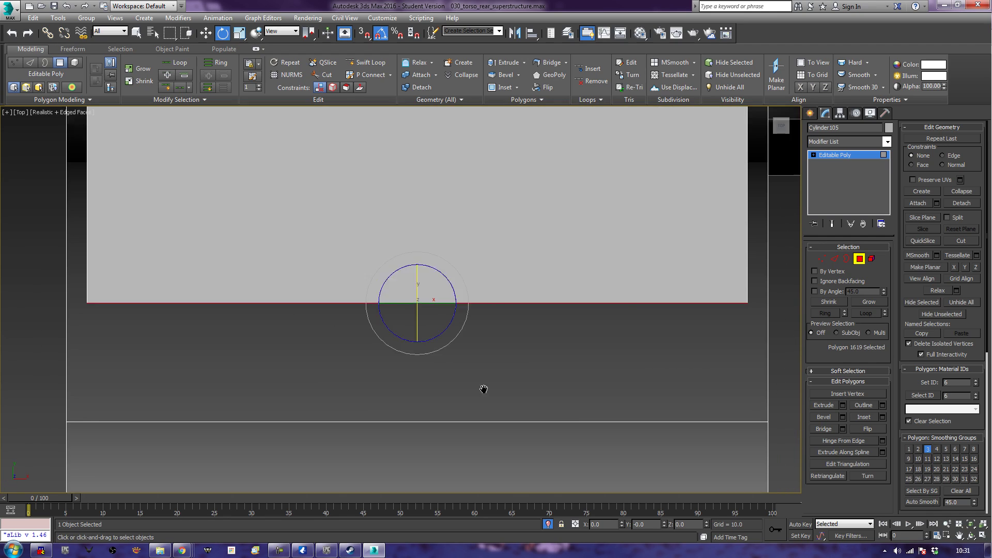
scroll(482, 390, "down", 8)
middle_click_drag(516, 353, 441, 274)
left_click_drag(666, 163, 429, 534)
key("Delete")
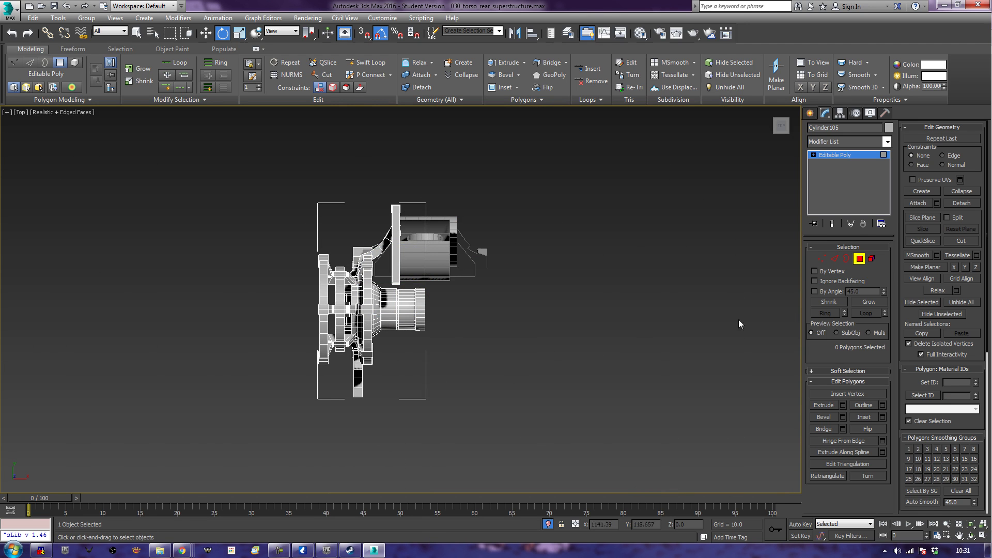
left_click(859, 259)
Step: In the perspective view, move the four vertices at the beam's free end further back along Y over the ring
key("p")
key("z")
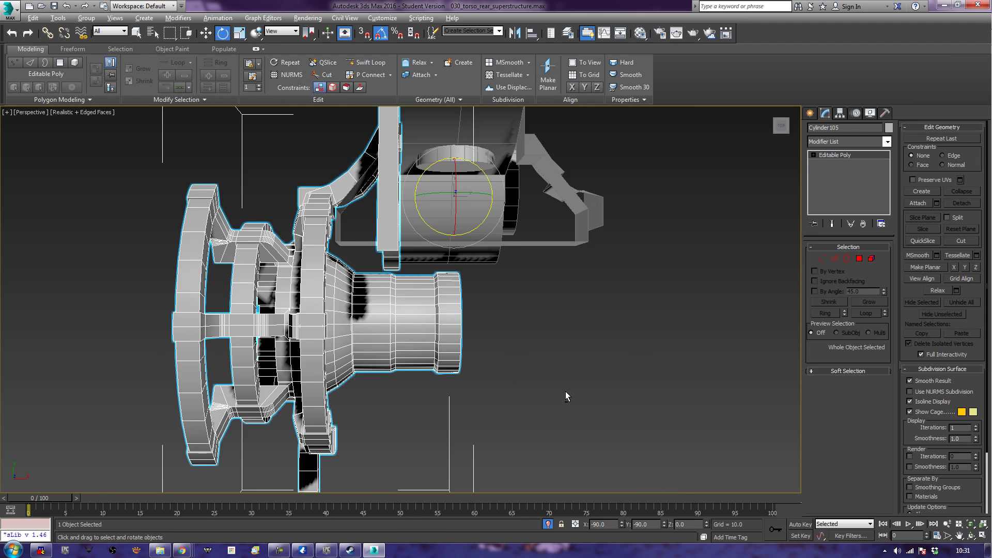
middle_click_drag(565, 391, 670, 334, "alt")
middle_click_drag(157, 223, 477, 245)
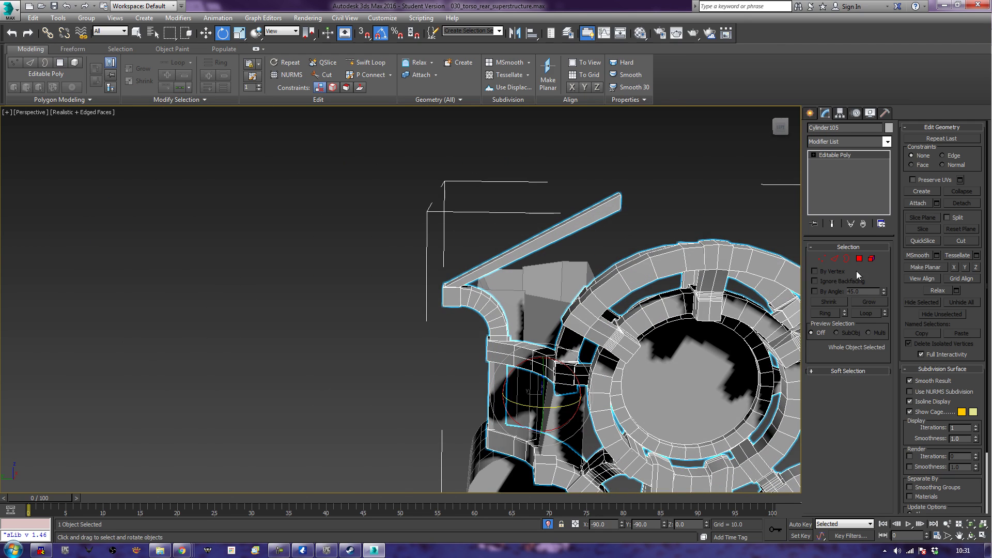
left_click(824, 259)
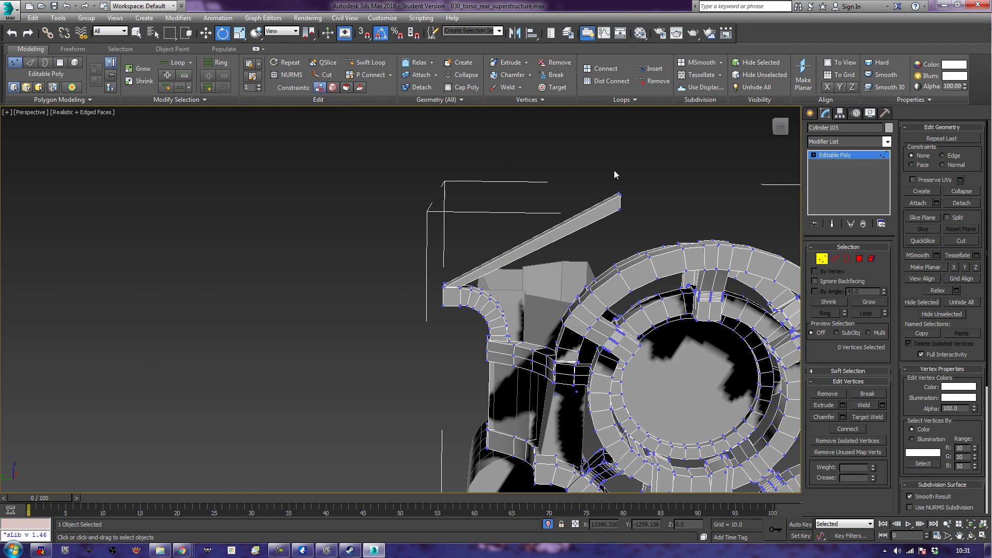
left_click_drag(606, 173, 644, 222)
key("w")
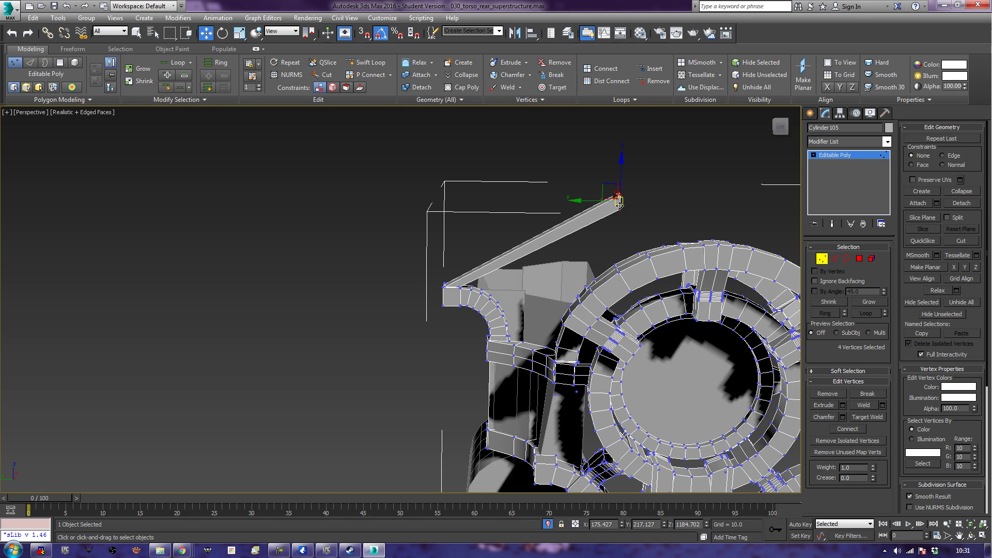
left_click_drag(589, 204, 670, 201)
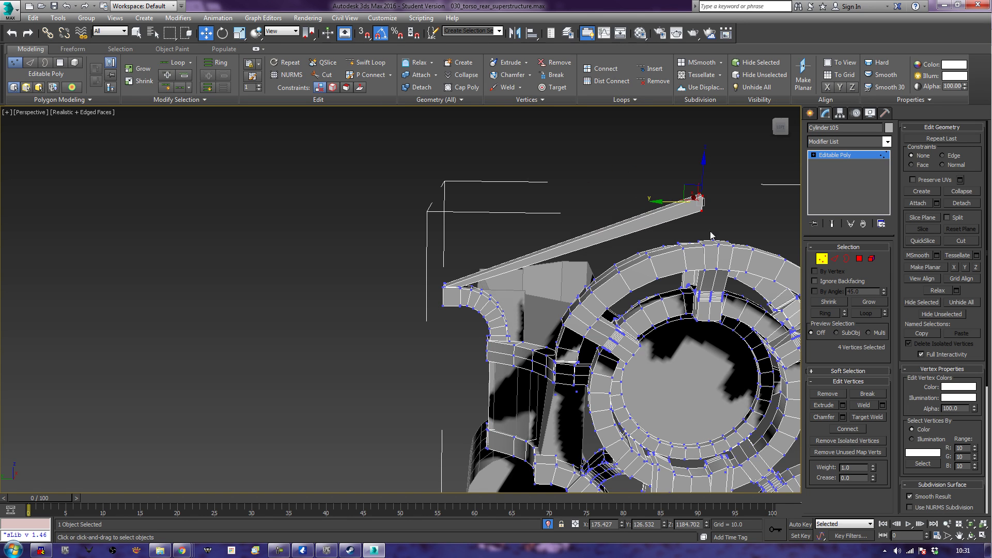
left_click(818, 261)
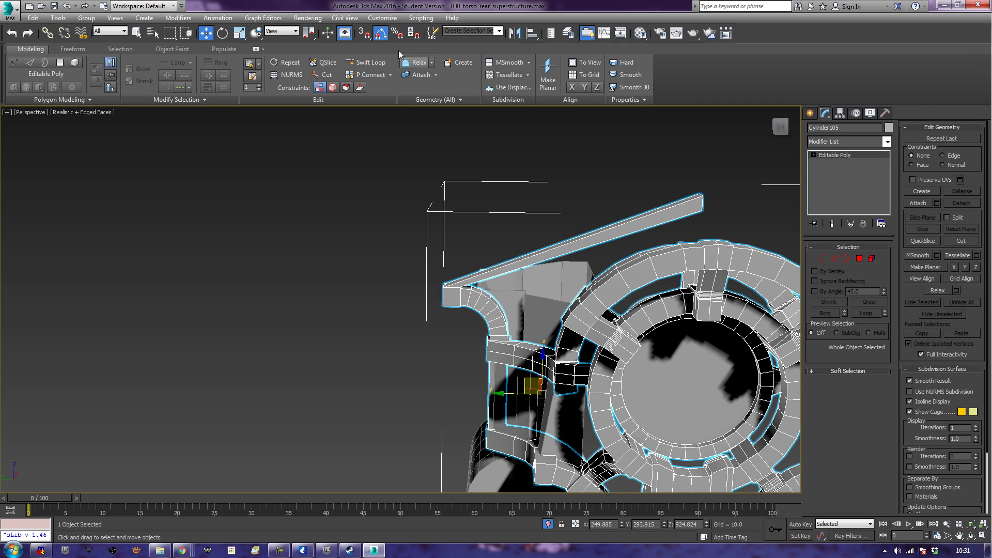
Step: Insert an edge loop around the middle of the beam with Swift Loop and select that loop
left_click(365, 63)
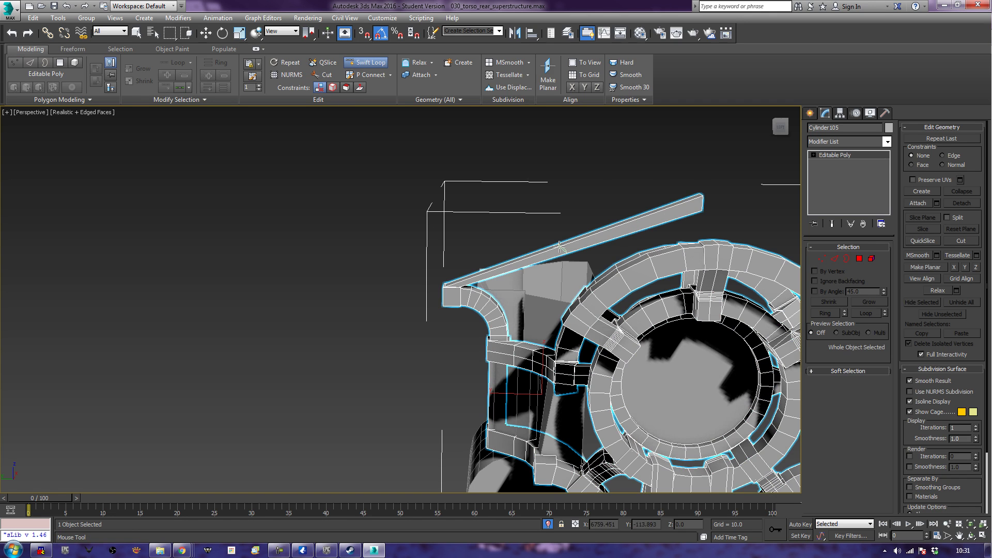
key("w")
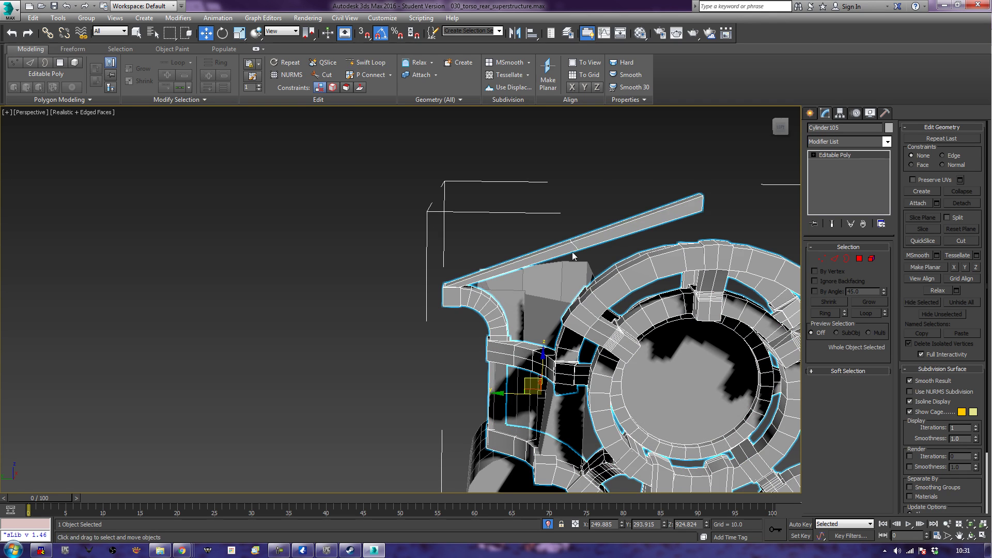
scroll(560, 274, "up", 4)
middle_click_drag(559, 273, 571, 270, "alt")
left_click(834, 258)
double_click(567, 227)
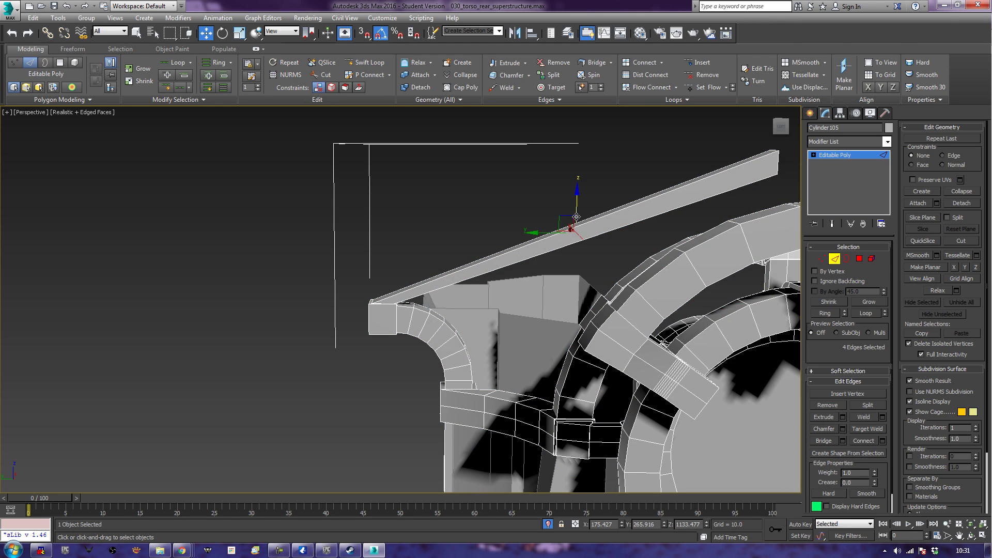
Step: In the Left view, raise the beam's middle edge loop to bend the beam upward, and start rotating the loop to suit the bend
key("l")
key("z")
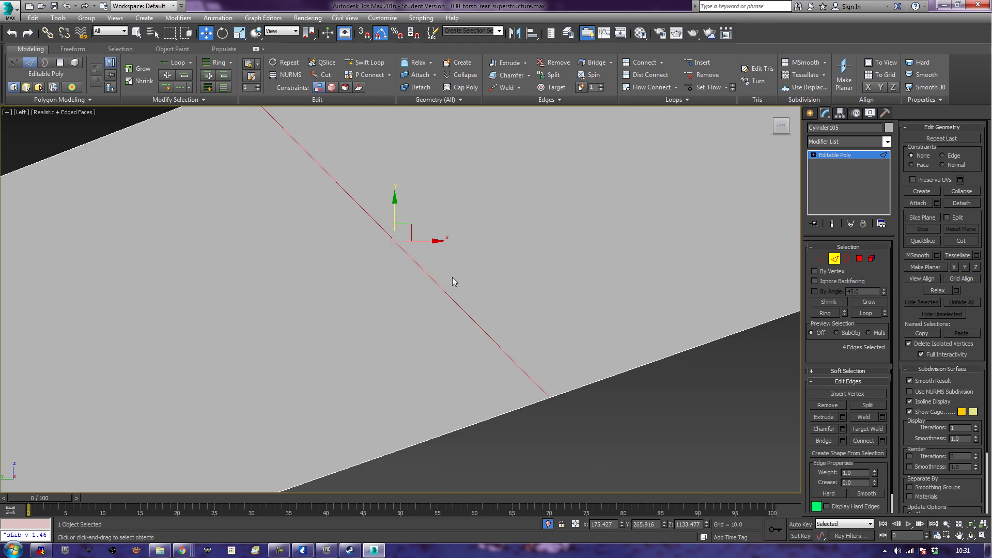
scroll(620, 296, "down", 10)
scroll(467, 309, "up", 2)
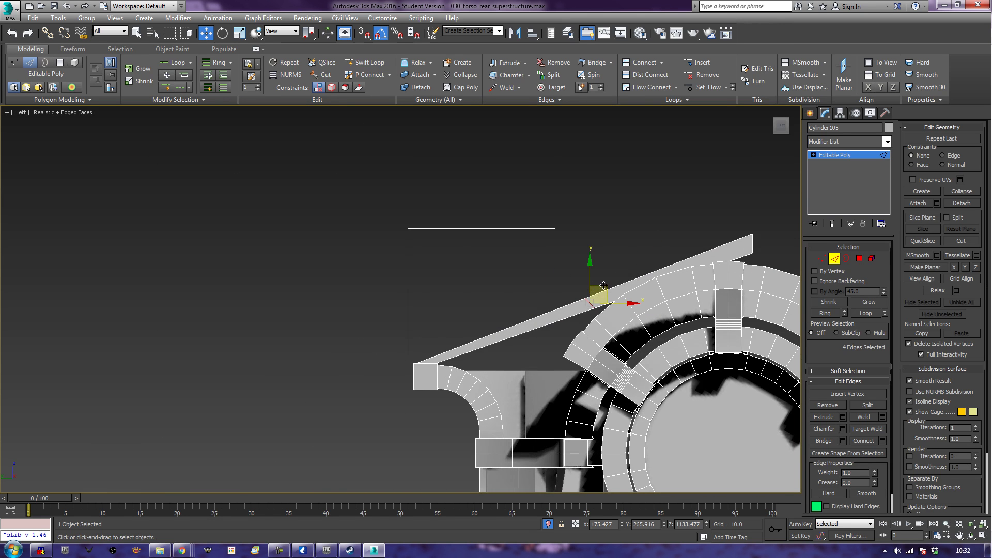
left_click_drag(594, 292, 612, 248)
key("e")
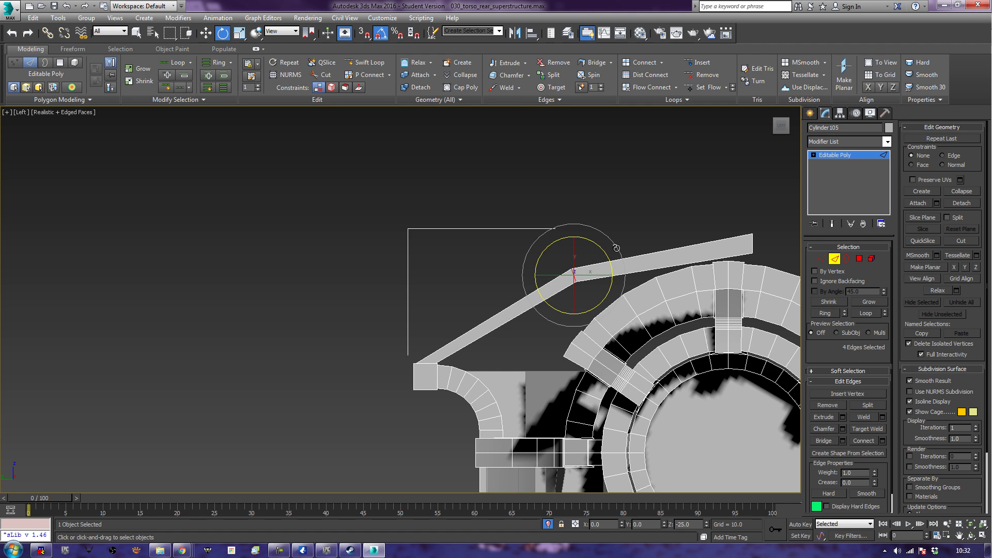
Step: Insert an edge loop between the beam's bend and its base with Swift Loop, rotate it about 30 degrees and move it outward
left_click(365, 62)
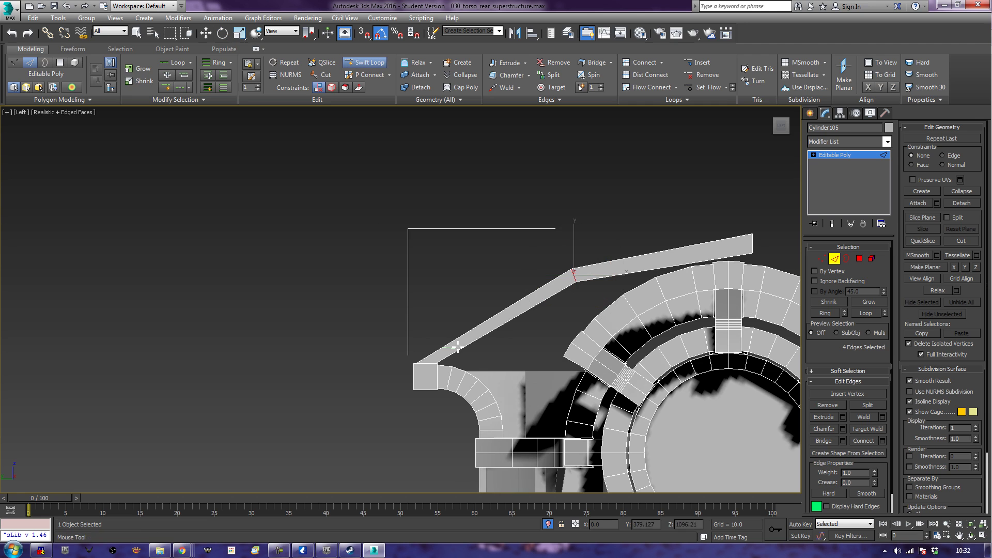
left_click(494, 316)
key("w")
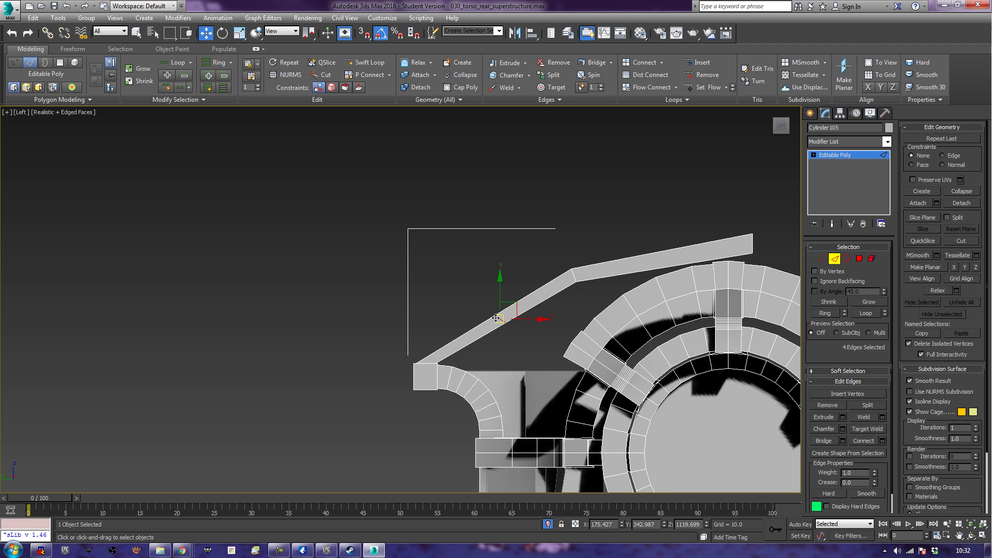
key("e")
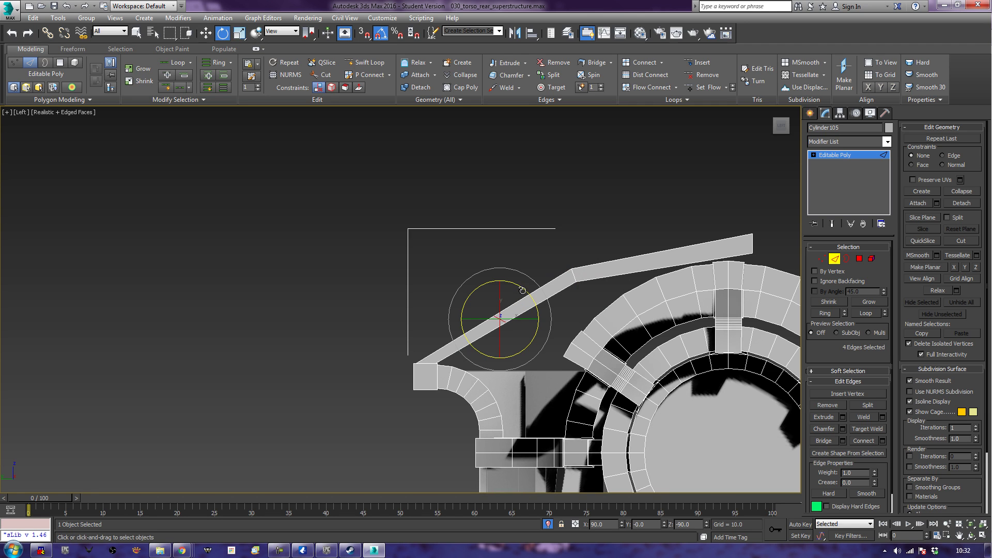
left_click_drag(523, 290, 535, 292)
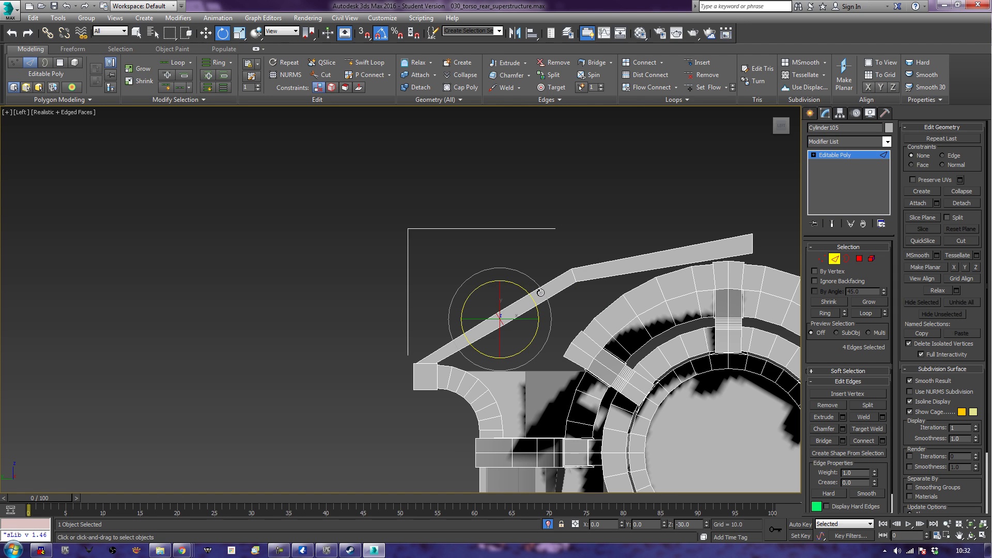
key("w")
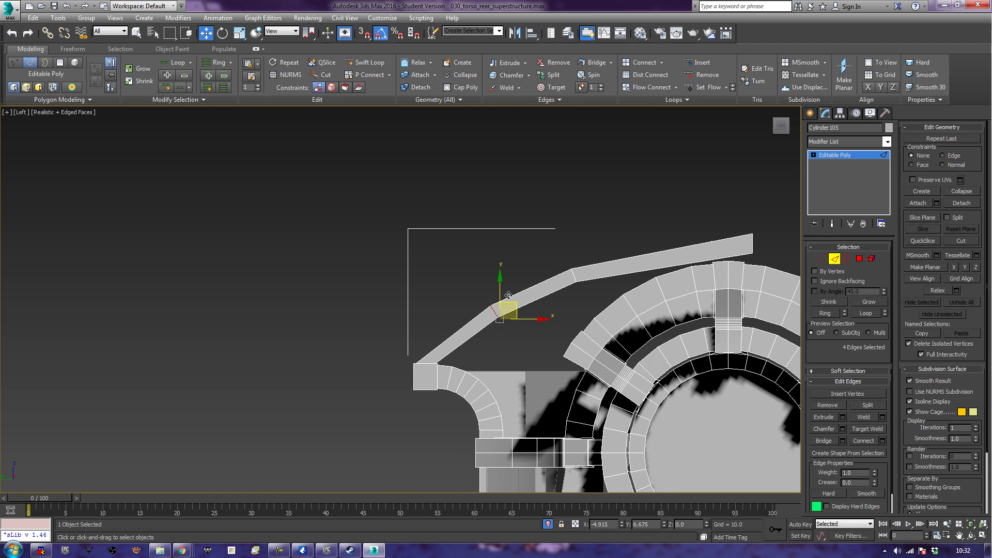
left_click_drag(509, 294, 491, 291)
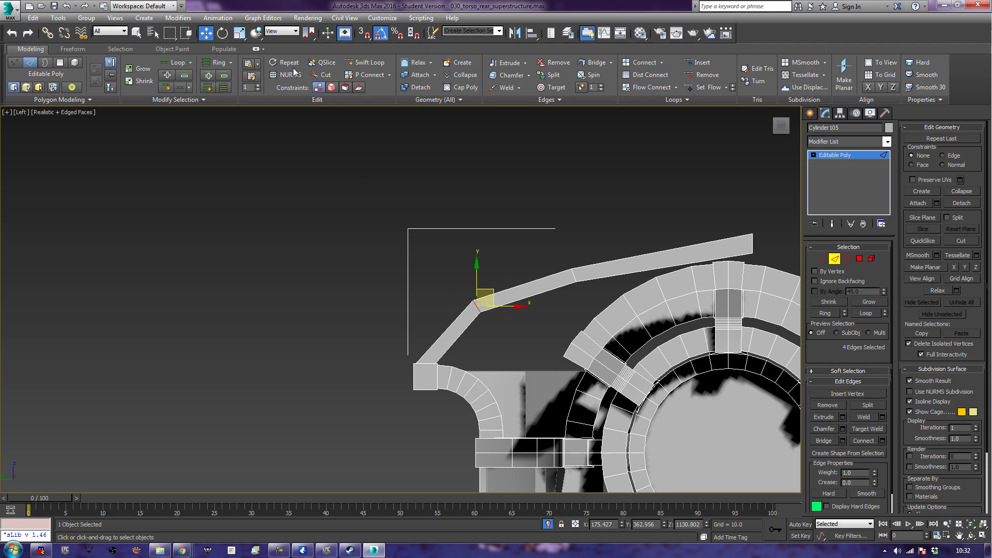
Step: Insert another edge loop in the beam's lowest segment above the base, then rotate and move it outward to round the curve
left_click(364, 62)
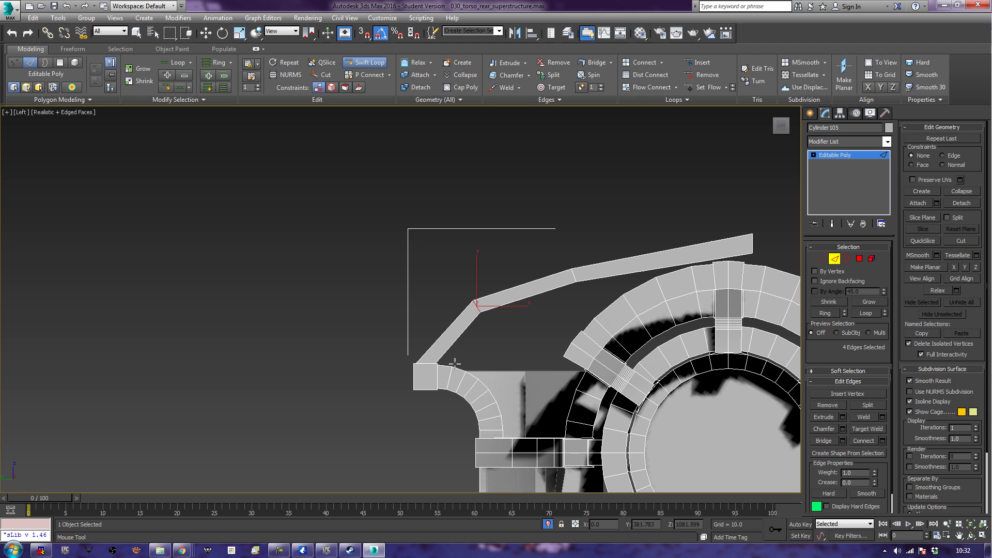
left_click(451, 334)
key("w")
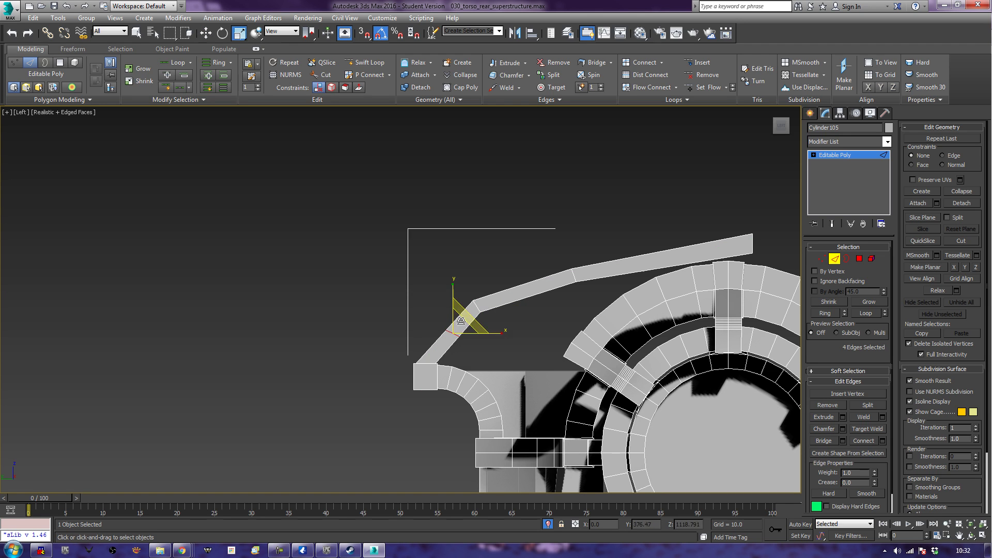
key("e")
mouse_move(480, 306)
left_mouse_down()
mouse_move(495, 305)
mouse_move(453, 314)
left_mouse_up()
key("w")
Step: Chamfer the beam's lowest edge loop and its middle edge loop to soften both bends, and clear the selection
left_click(823, 429)
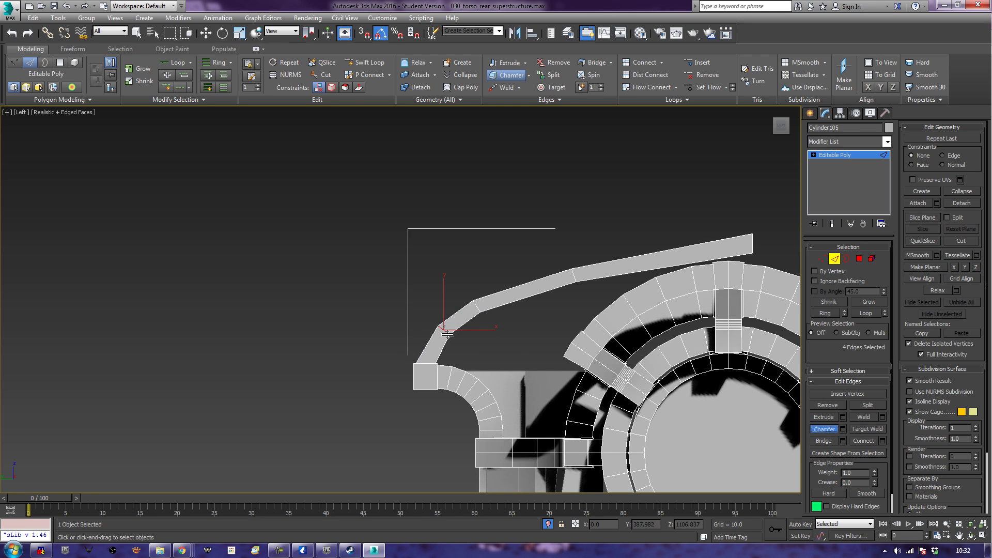
left_click_drag(448, 334, 498, 314)
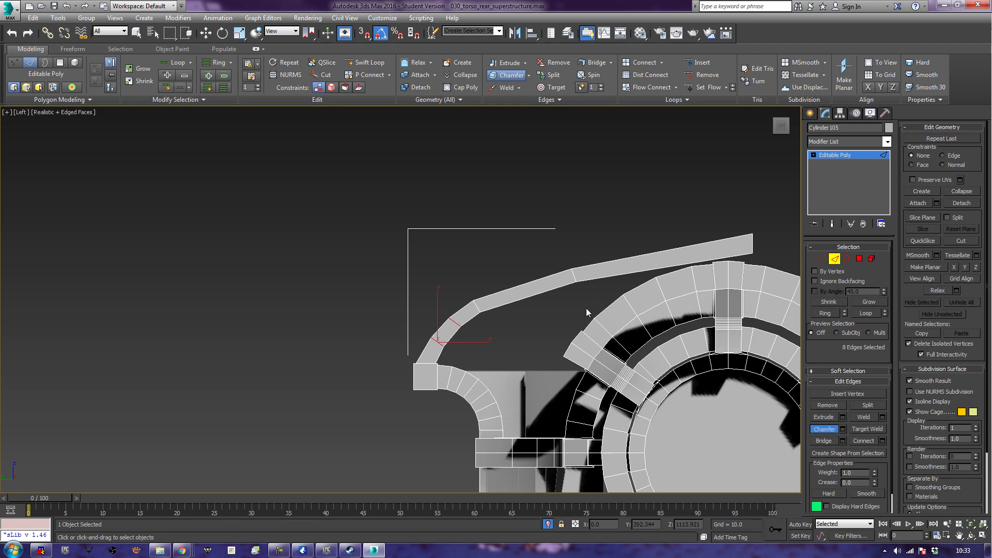
left_click(574, 277)
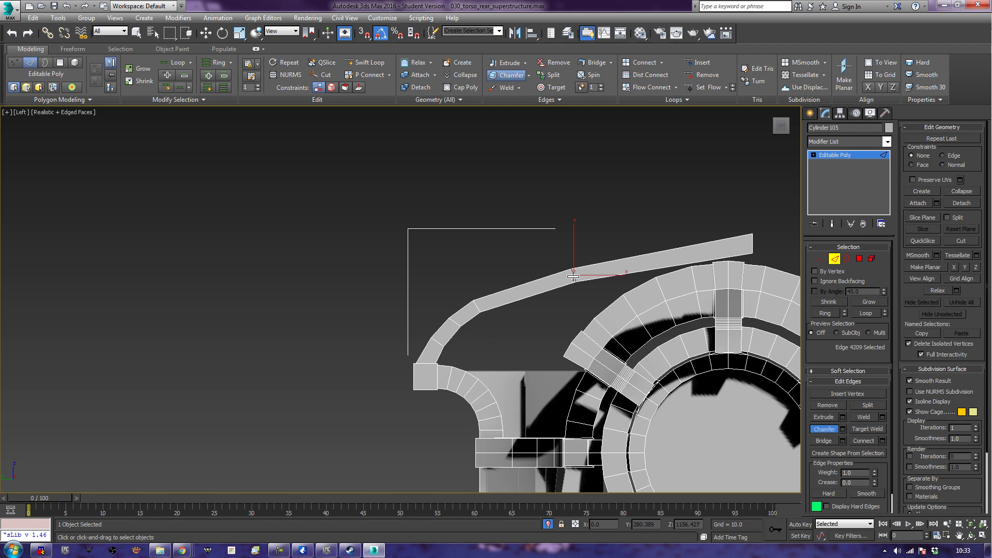
left_click_drag(573, 276, 585, 260)
key("ctrl+z")
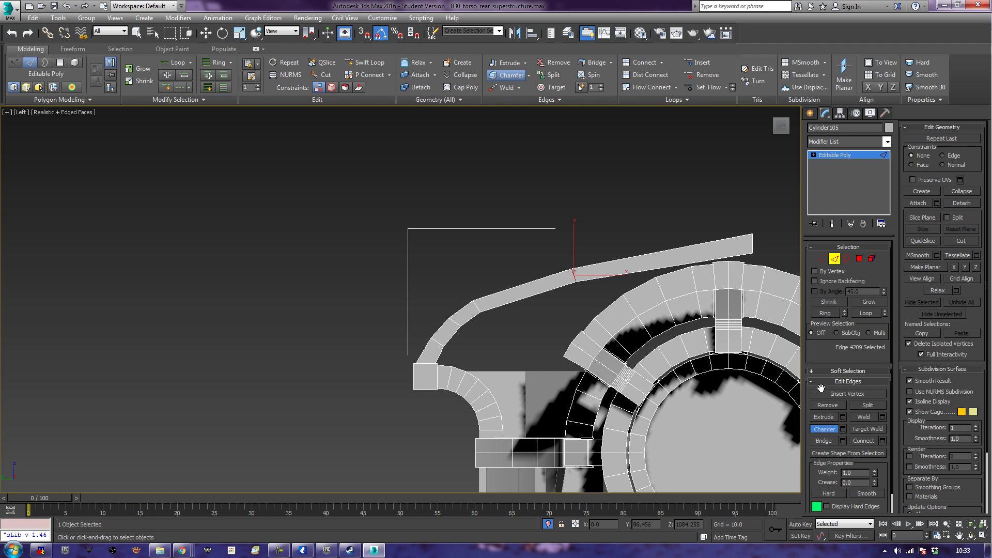
left_click(872, 313)
mouse_move(574, 274)
left_mouse_down()
mouse_move(592, 256)
mouse_move(592, 269)
left_mouse_up()
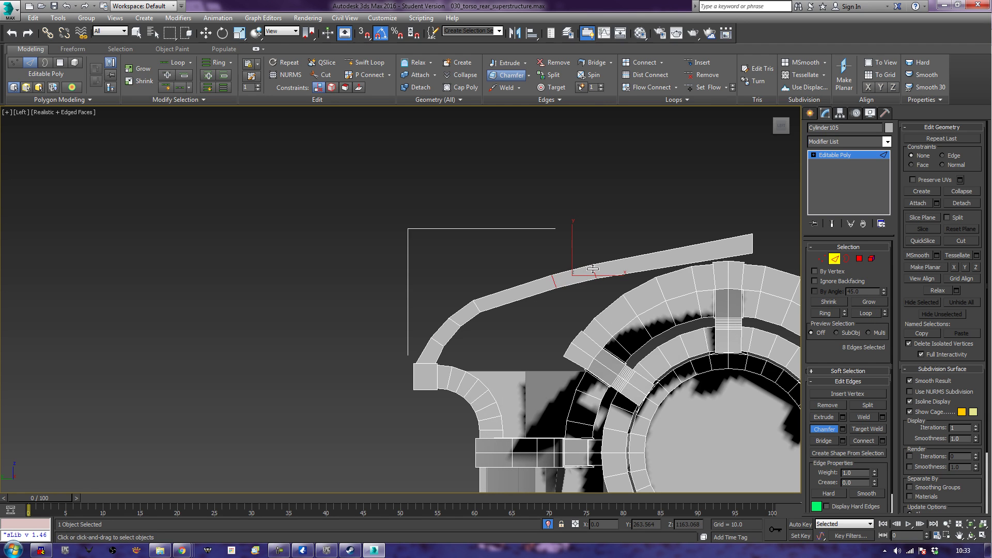
left_click(473, 227)
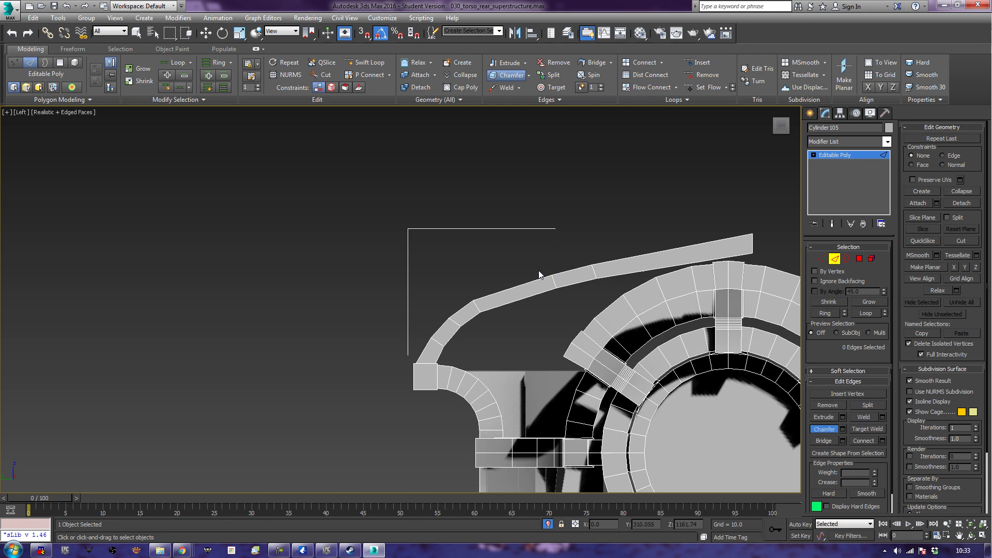
Step: Lower the two upper vertices at the beam's free end to thin the tip, and leave vertex editing
left_click(821, 258)
mouse_move(742, 218)
left_mouse_down()
mouse_move(758, 237)
mouse_move(752, 215)
left_mouse_up()
key("w")
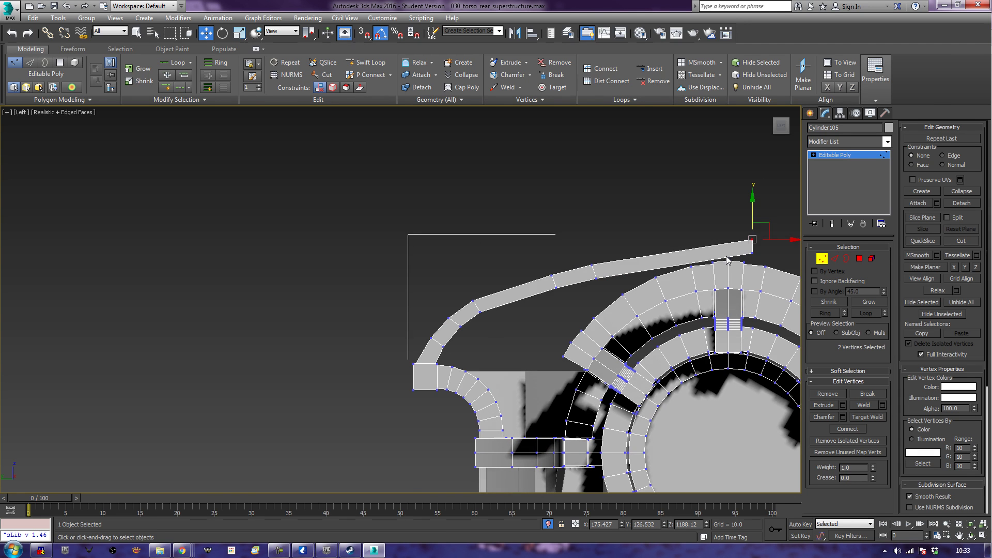
middle_click_drag(726, 259, 668, 258)
left_click(822, 258)
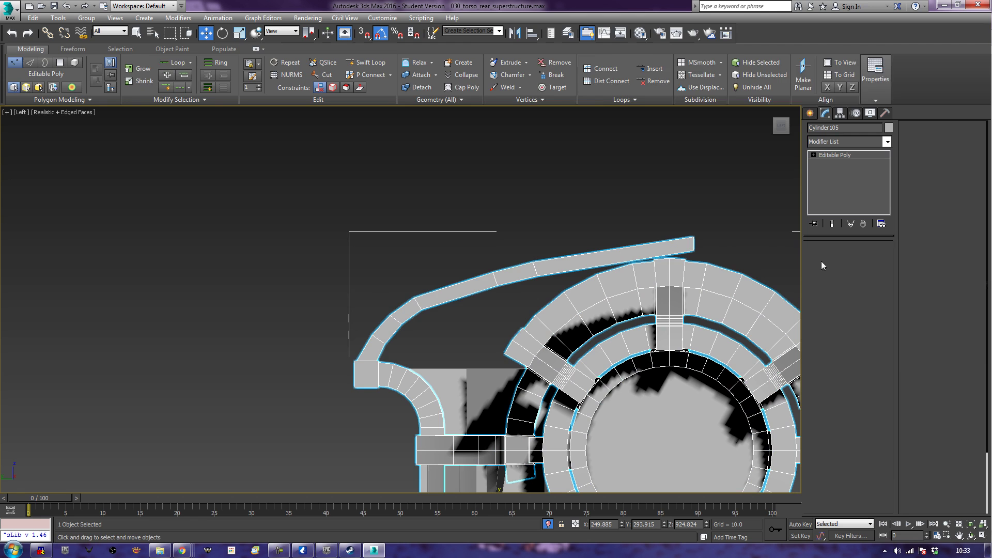
Step: Insert an edge loop in the beam's last segment near the free end with Swift Loop and raise it slightly
left_click(366, 62)
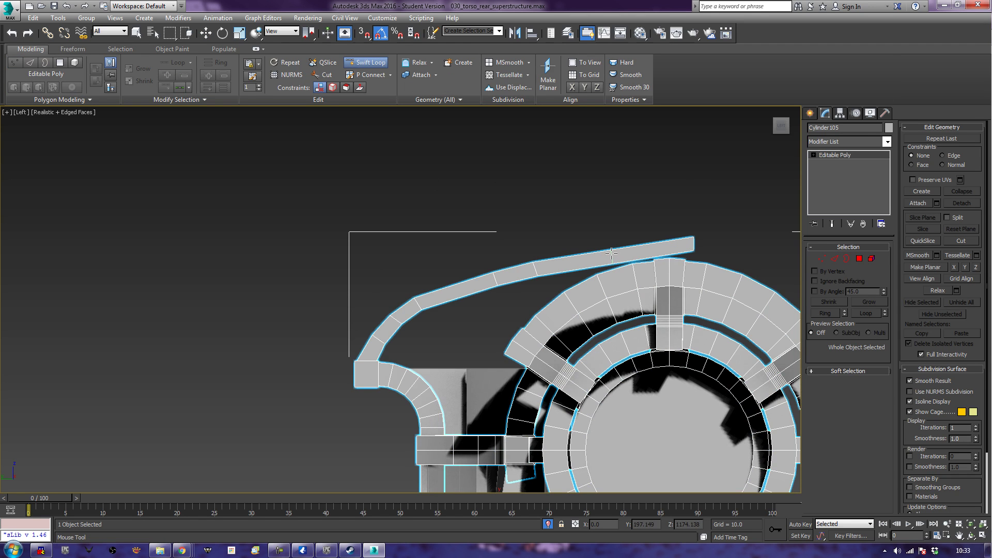
key("w")
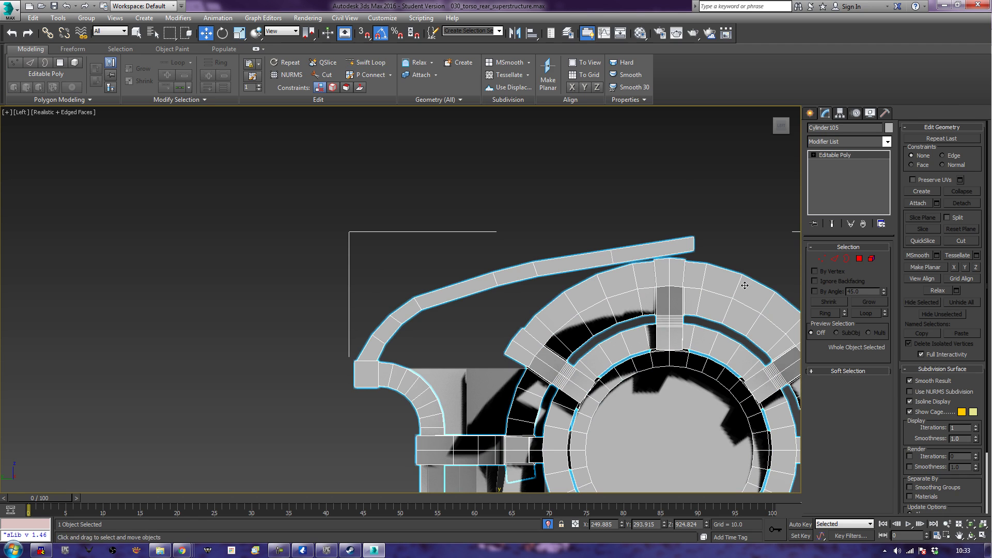
left_click(834, 258)
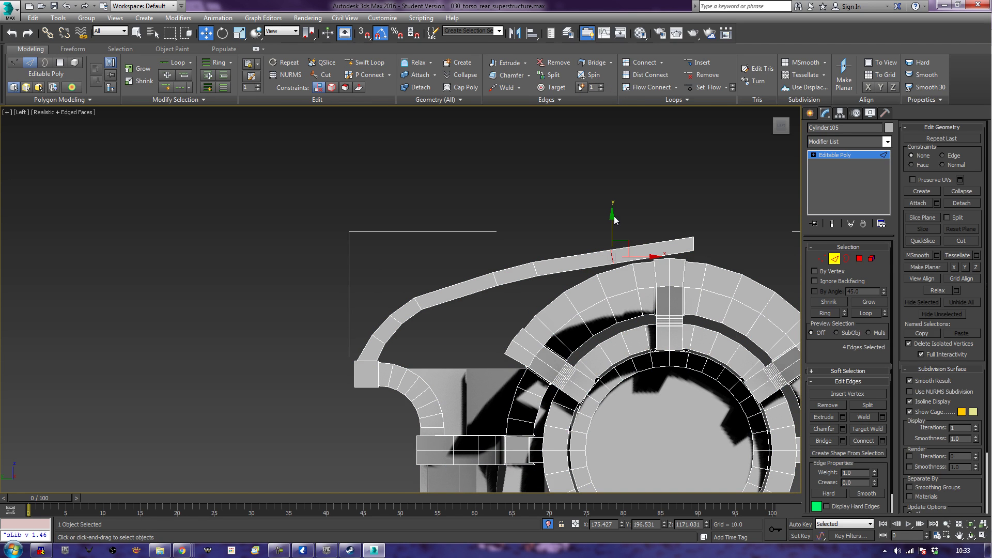
left_click_drag(613, 218, 614, 216)
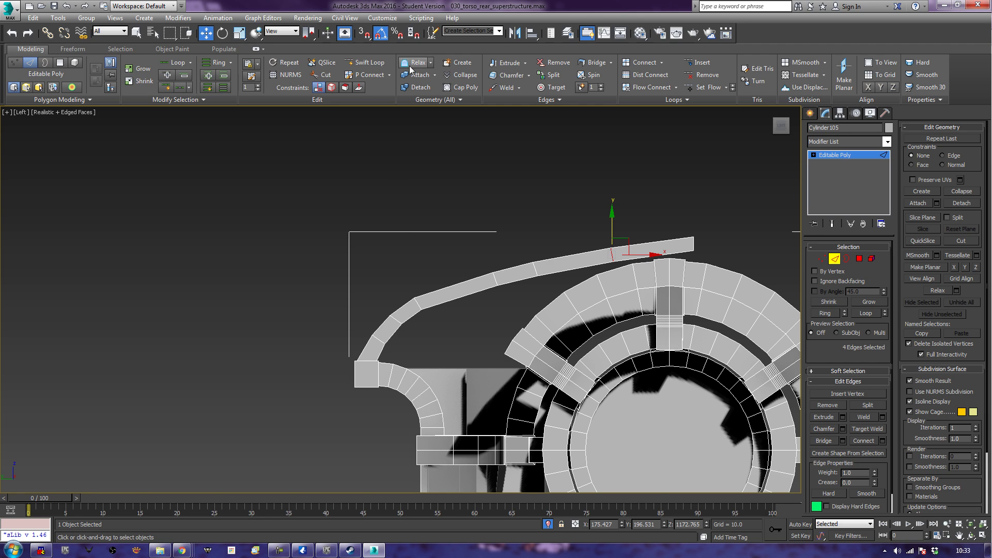
Step: Insert an edge loop in the long segment between the beam's two chamfered bends, raise it slightly and deselect it
left_click(366, 62)
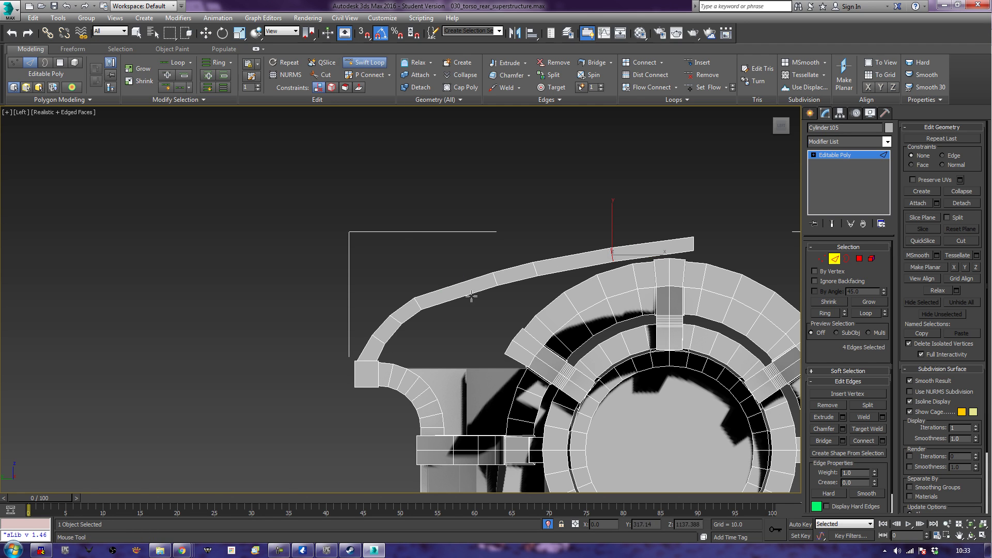
key("w")
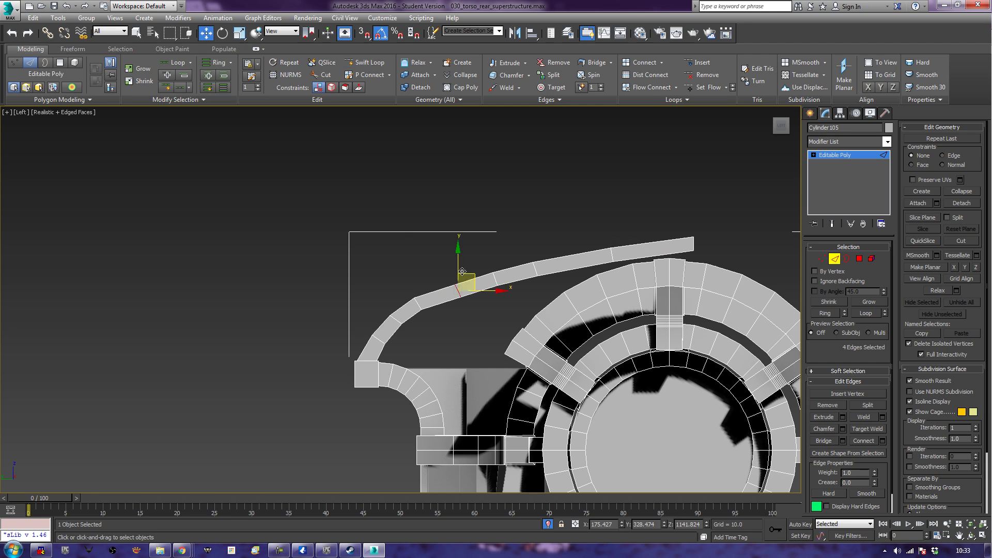
left_click_drag(457, 251, 457, 250)
left_click(357, 279)
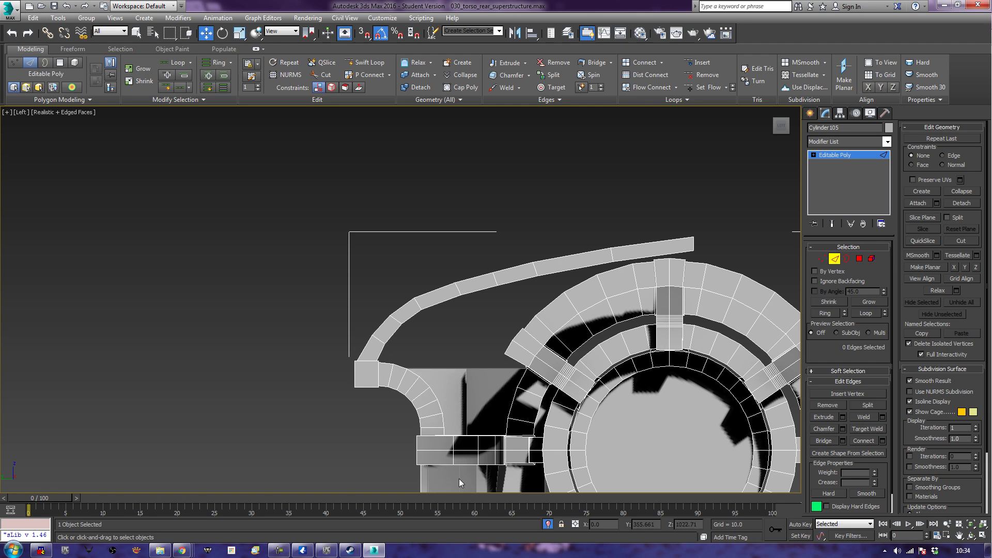
Step: Move the four free-end vertices down and inward to the top centre of the ring, and leave vertex editing
left_click(821, 259)
left_click_drag(720, 216, 687, 254)
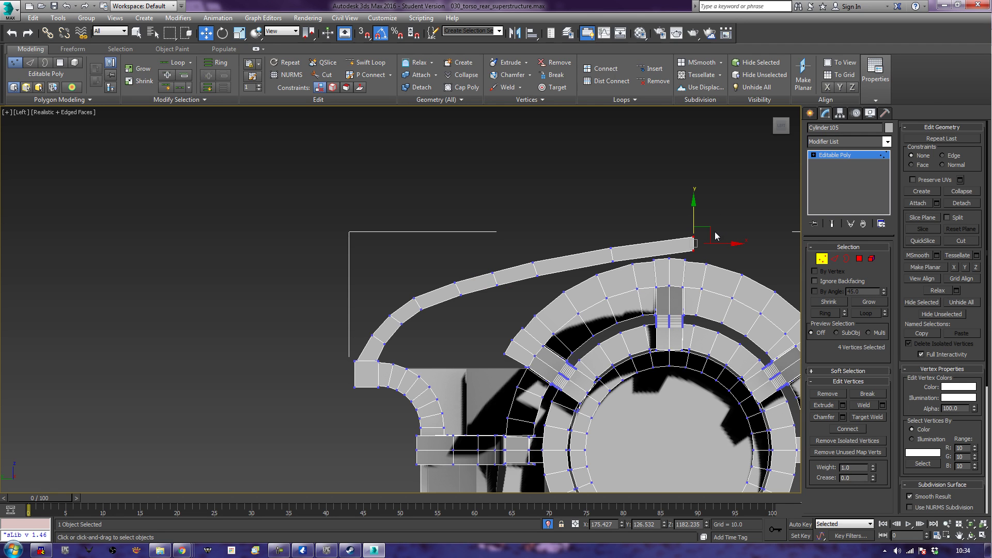
left_click_drag(711, 232, 688, 240)
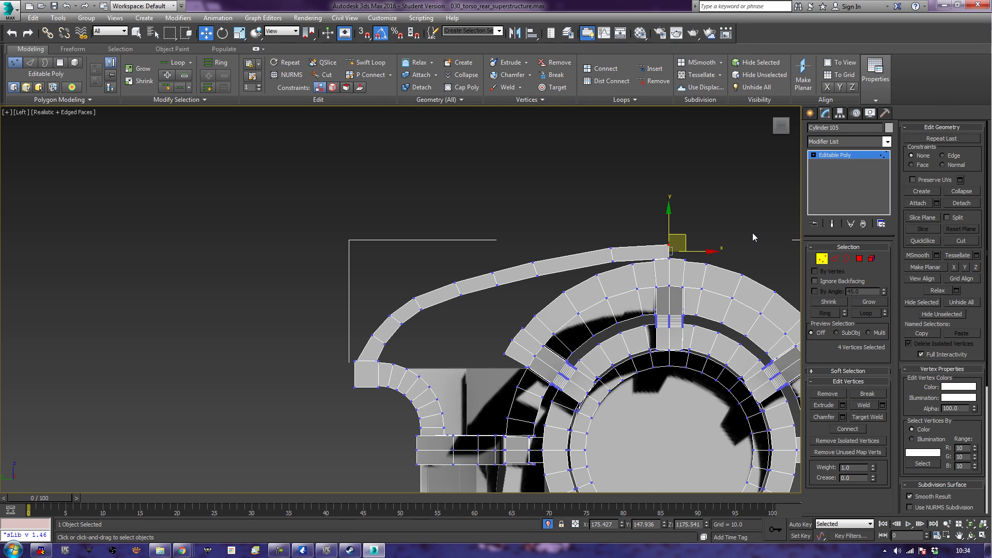
left_click(821, 259)
Step: Examine the beam's curve against the whole superstructure in the perspective and Left views
key("z")
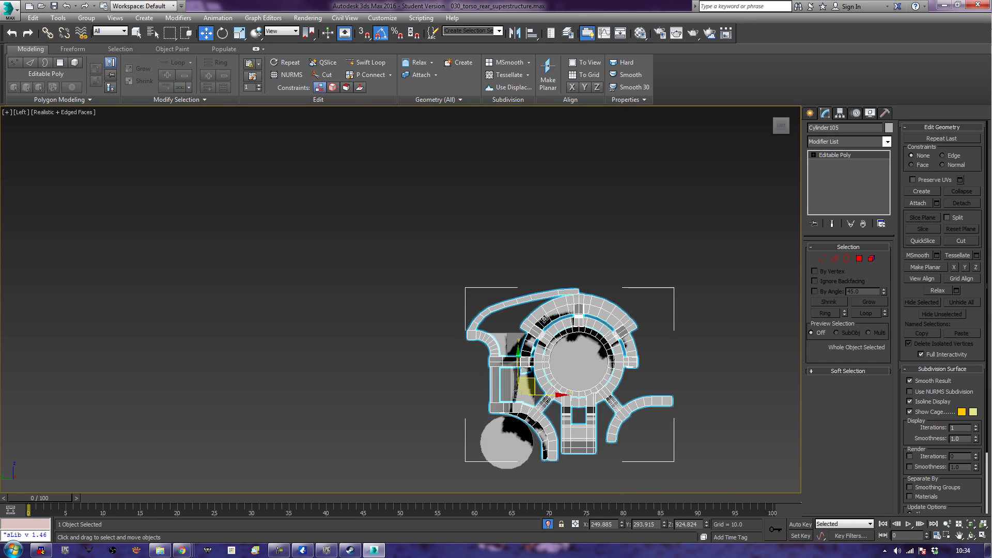
key("p")
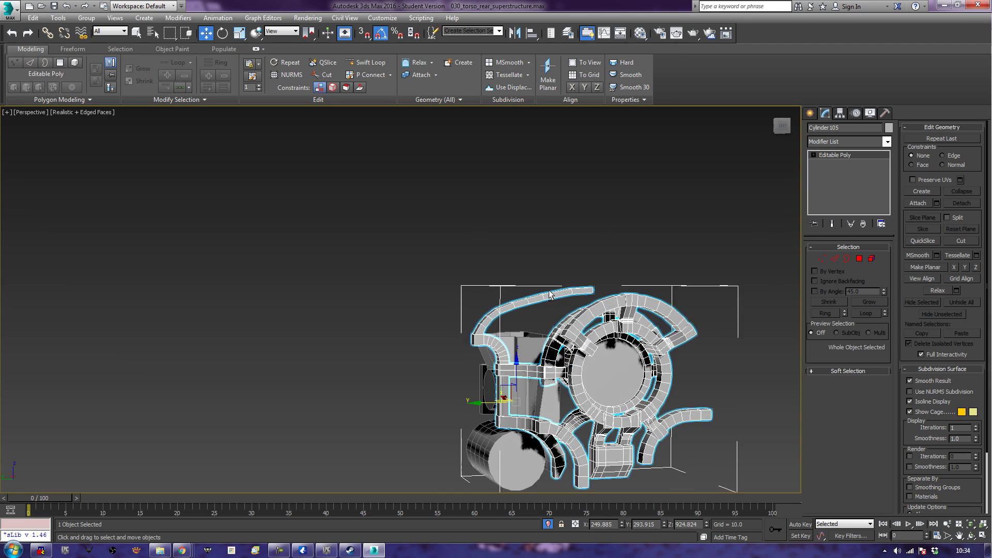
middle_click_drag(350, 336, 674, 340, "alt")
key("l")
middle_click_drag(518, 300, 569, 293)
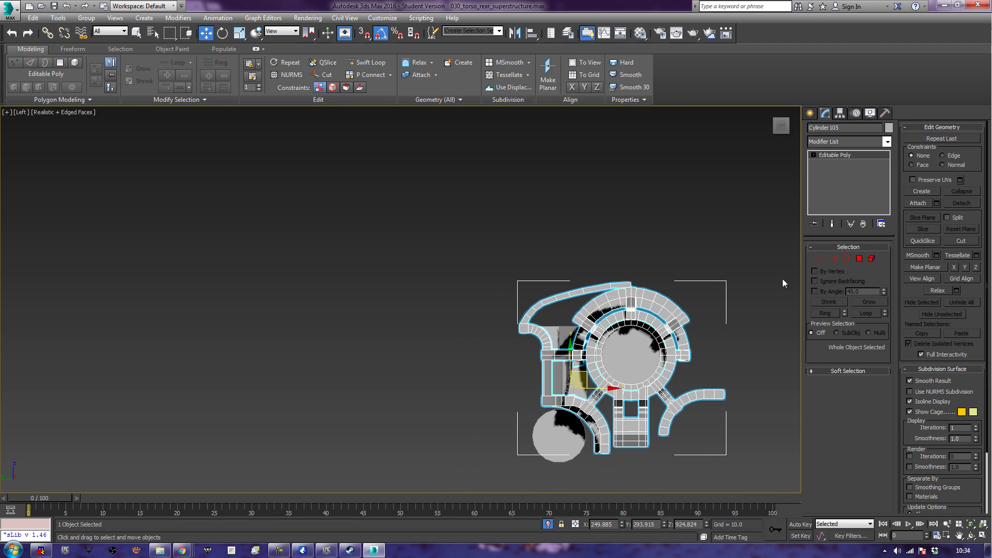
scroll(529, 305, "up", 6)
middle_click_drag(612, 358, 564, 294)
scroll(564, 294, "down", 4)
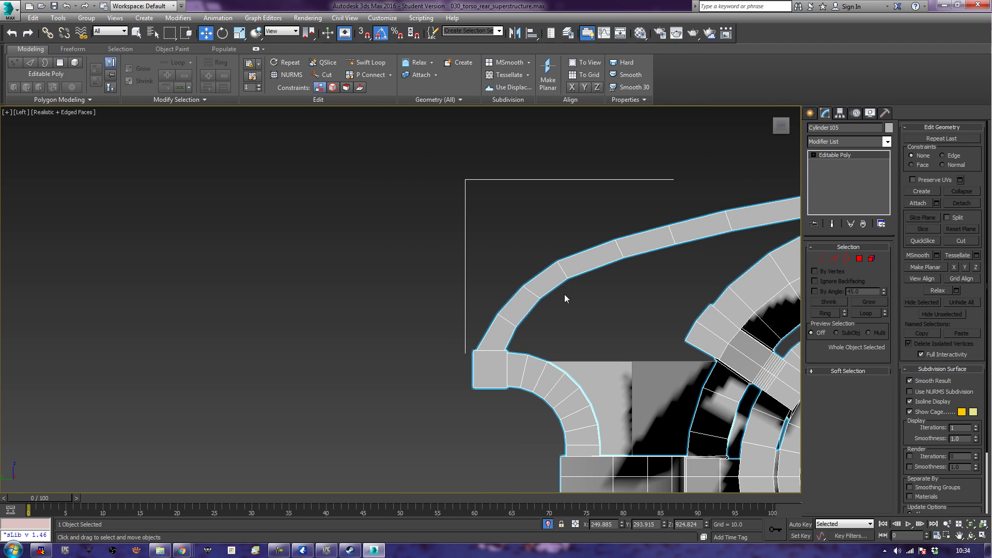
Step: In vertex editing, raise the two upper vertices at the beam's free end to thicken the tip
left_click(825, 260)
scroll(529, 354, "down", 3)
scroll(397, 373, "up", 2)
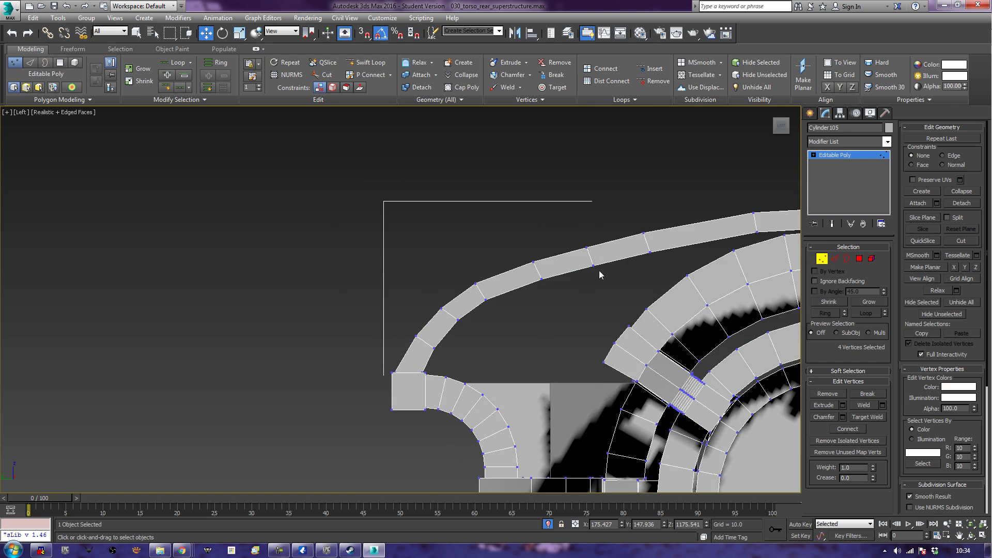
middle_click_drag(594, 268, 423, 305)
left_click_drag(653, 221, 684, 250)
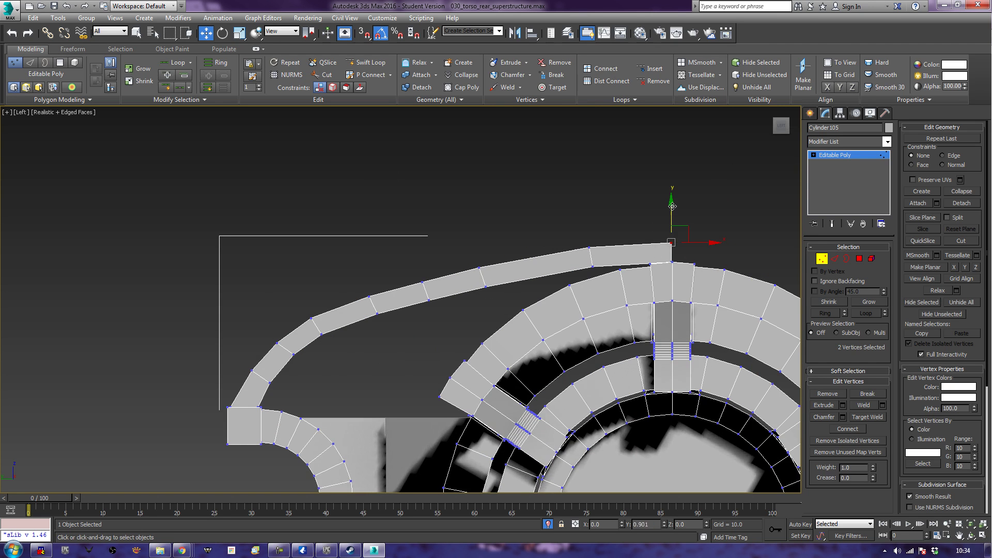
left_click_drag(672, 209, 670, 200)
Step: Raise the upper vertex pairs of the four cross-sections next to the free end to thicken the beam
left_click_drag(567, 228, 603, 220)
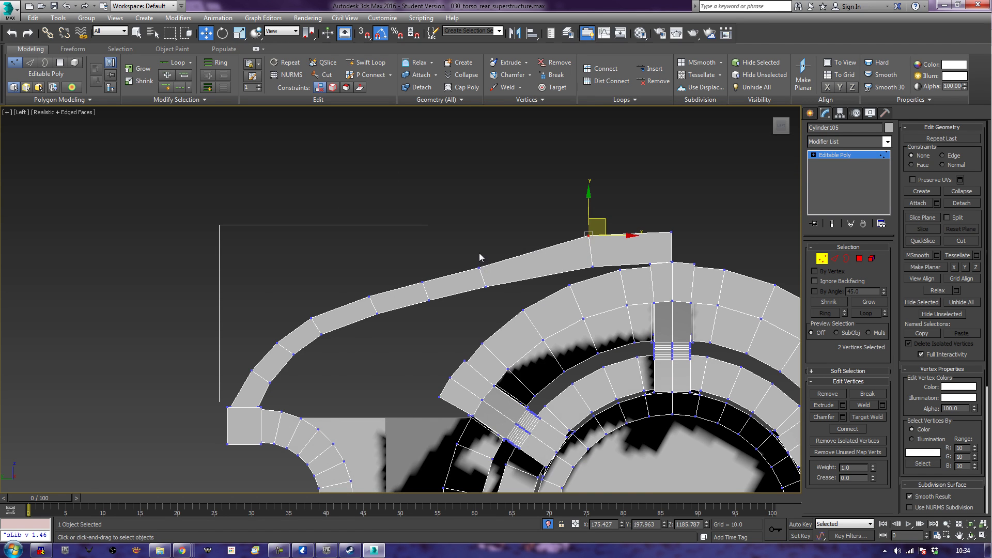
left_click_drag(463, 254, 493, 241)
left_click_drag(415, 268, 437, 250)
left_click_drag(336, 286, 382, 279)
Step: Move the outer vertex pairs around the beam's lower bend outward to thicken that part of the curve
left_click_drag(299, 313, 322, 302)
left_click_drag(264, 328, 275, 342)
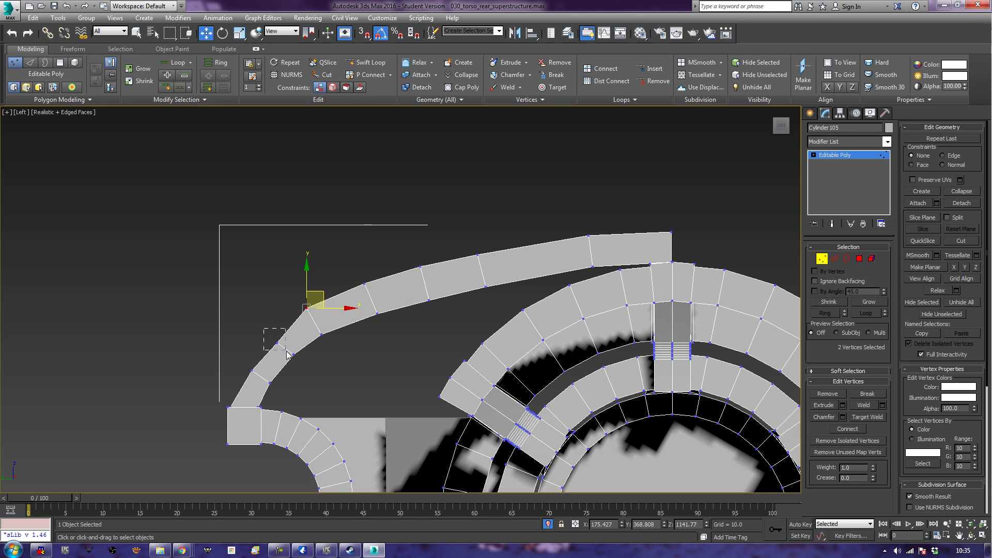
left_click(277, 341)
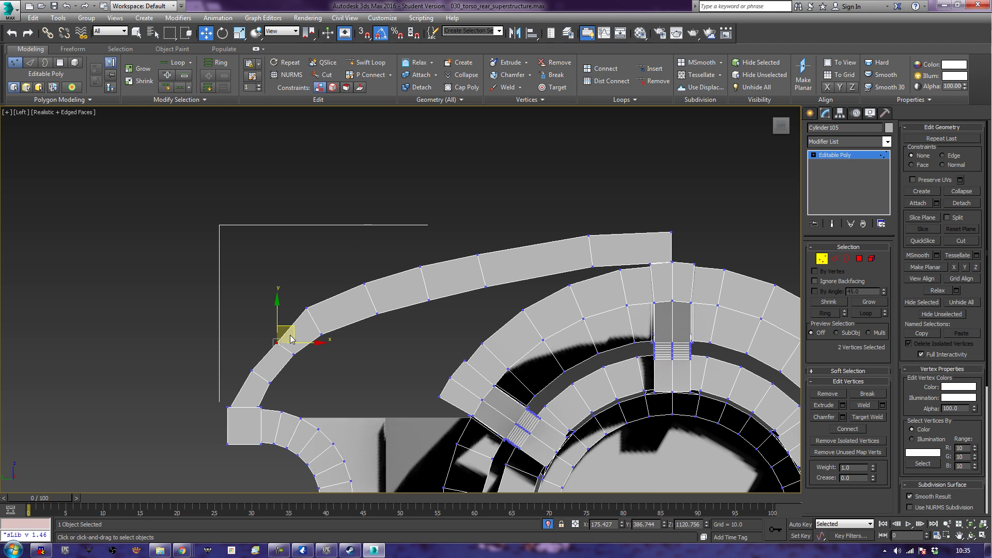
left_click_drag(292, 335, 286, 329)
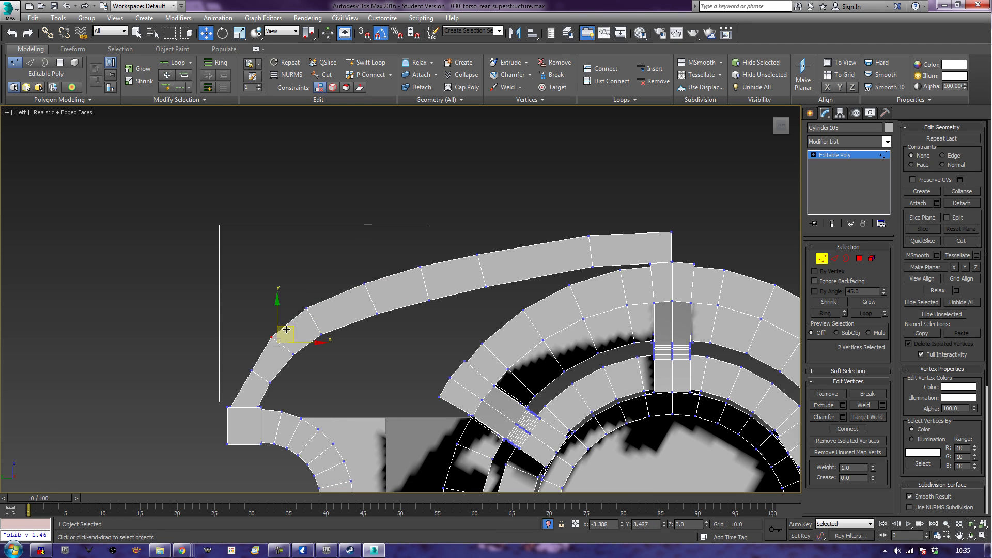
left_click(252, 370)
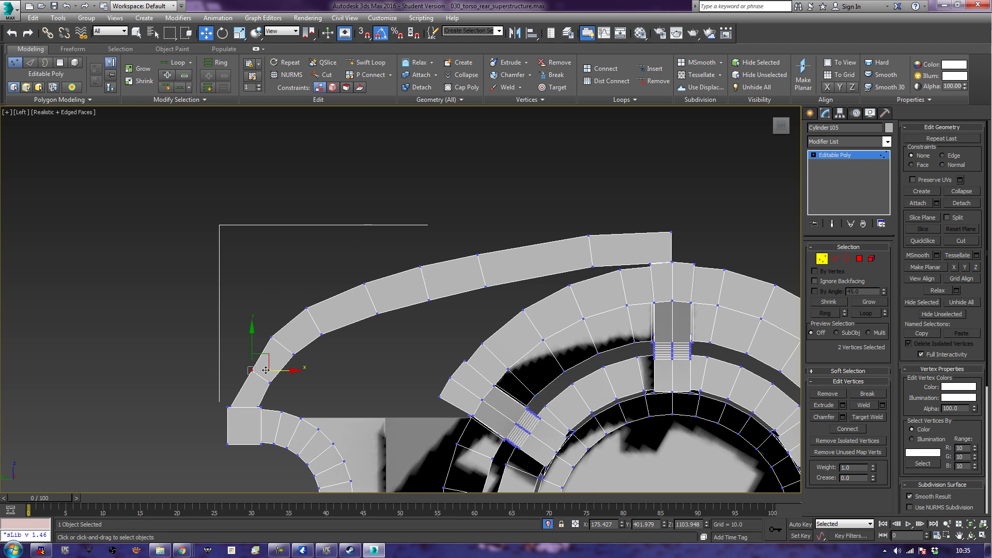
left_click_drag(267, 367, 254, 364)
Step: Shift the six outer vertices at the beam's base slightly outward to widen the base, and clear the selection
left_click_drag(197, 399, 247, 469)
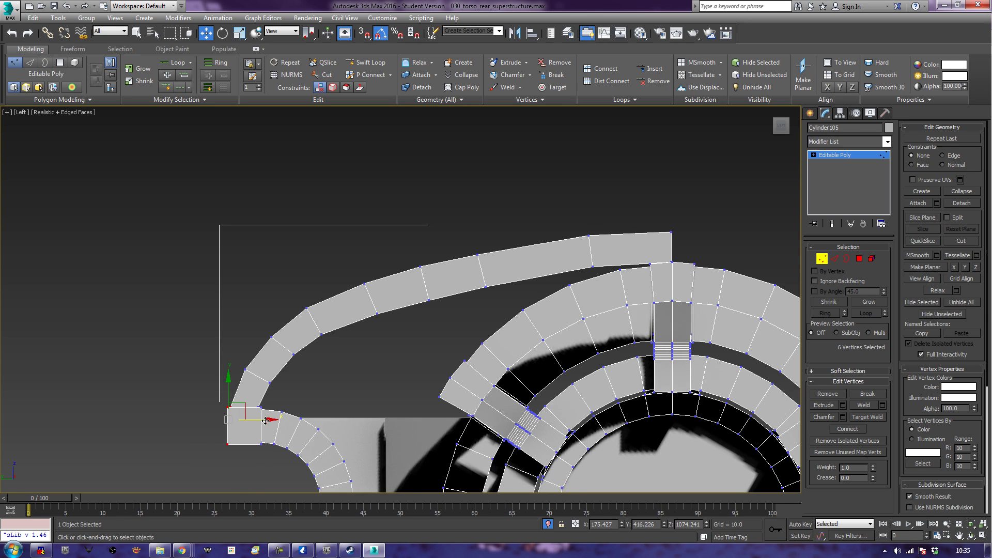
left_click_drag(264, 419, 262, 420)
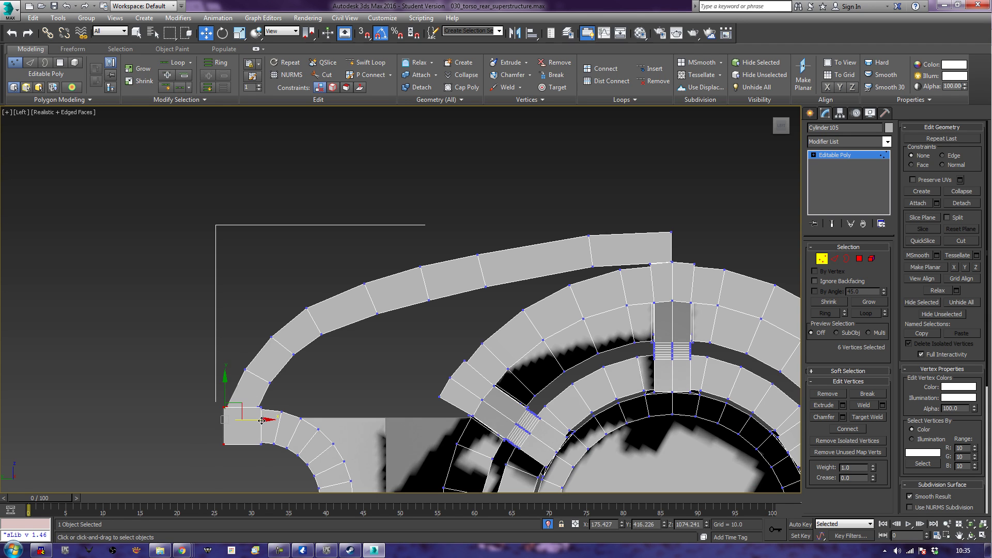
left_click(206, 418)
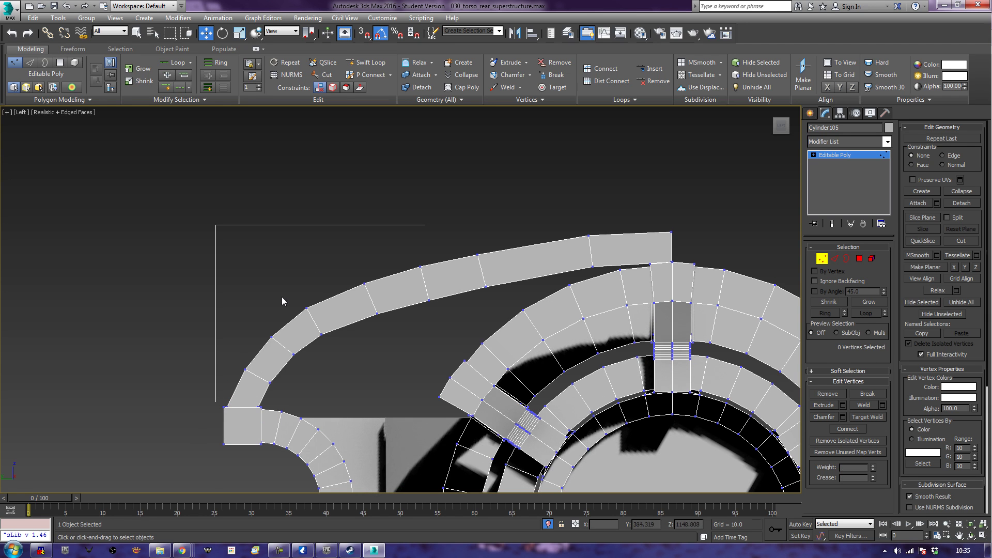
Step: Fine-tune the upper vertex pairs along the middle of the beam to even out its thickness, and clear the selection
mouse_move(296, 304)
left_mouse_down()
mouse_move(323, 312)
mouse_move(328, 299)
left_mouse_up()
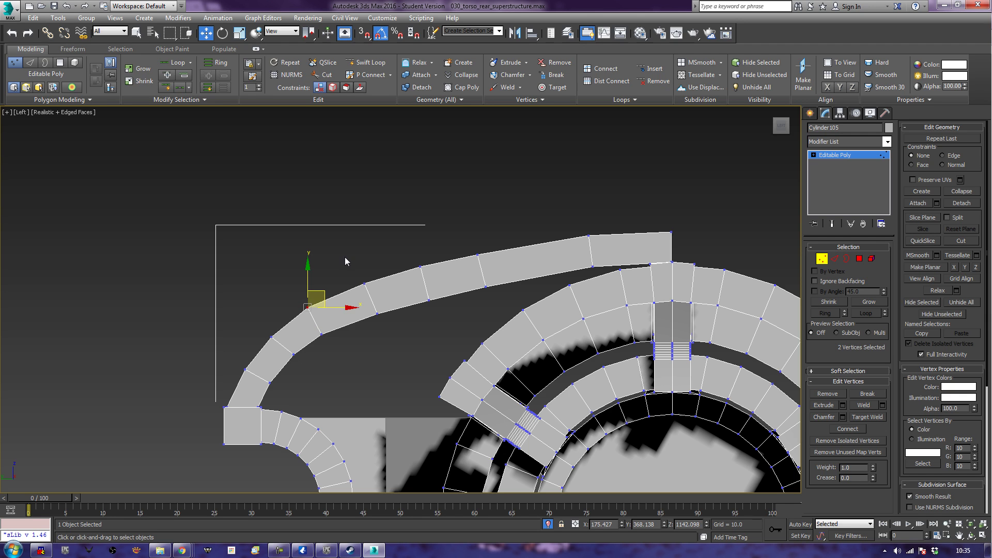
left_click(365, 283)
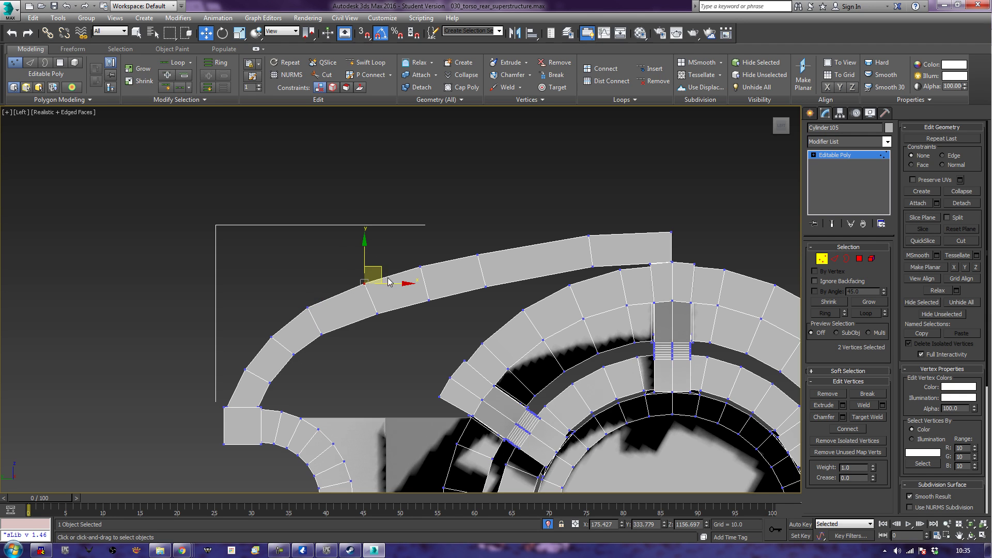
left_click_drag(382, 267, 439, 251)
left_click(420, 266)
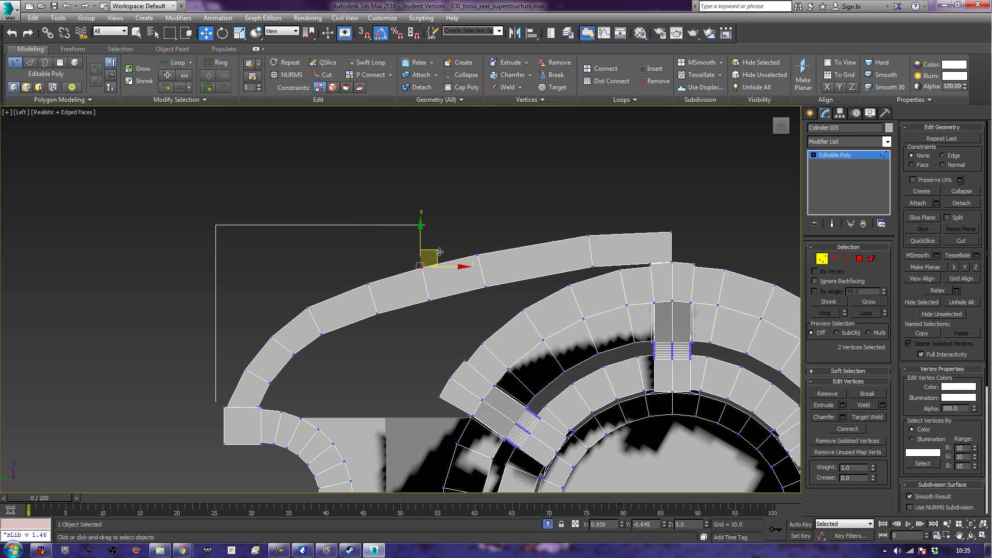
left_click_drag(468, 242, 495, 237)
left_click(539, 216)
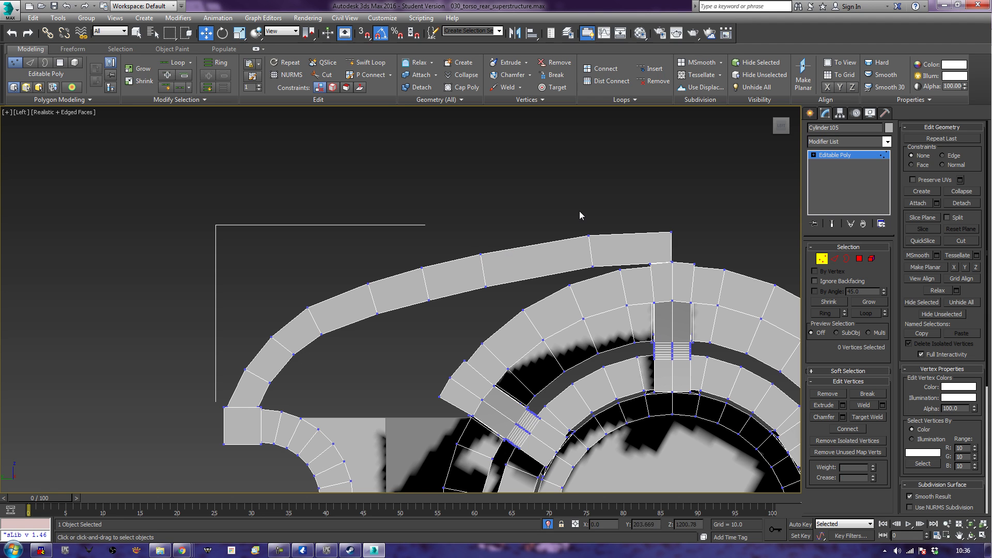
Step: Examine the thickened beam against the rings and the rest of the superstructure from several perspective angles
key("p")
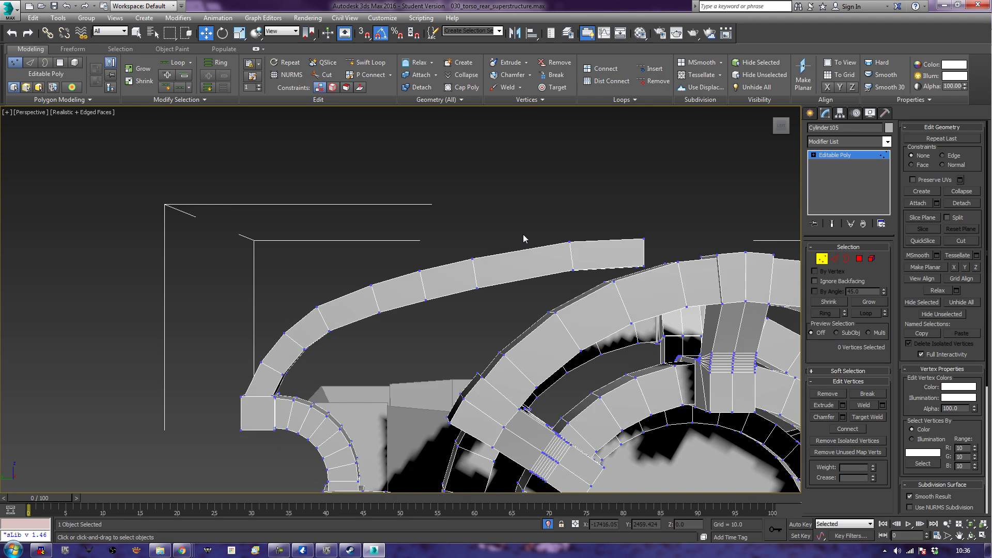
scroll(524, 238, "down", 2)
scroll(524, 238, "down", 2)
middle_click_drag(363, 277, 313, 296, "alt")
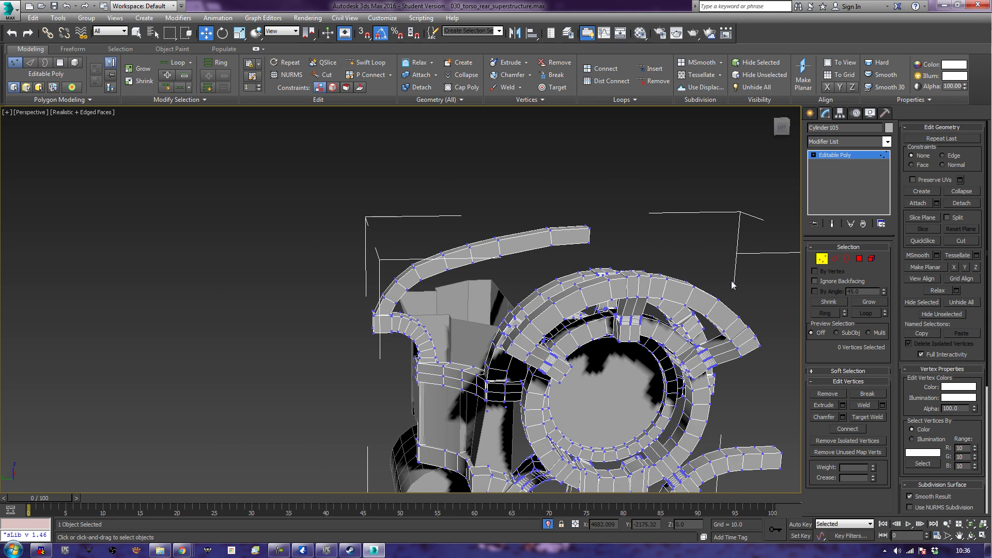
middle_click_drag(540, 268, 498, 288, "alt")
middle_click_drag(550, 256, 488, 218, "alt")
scroll(586, 296, "up", 2)
middle_click_drag(732, 271, 646, 249, "alt")
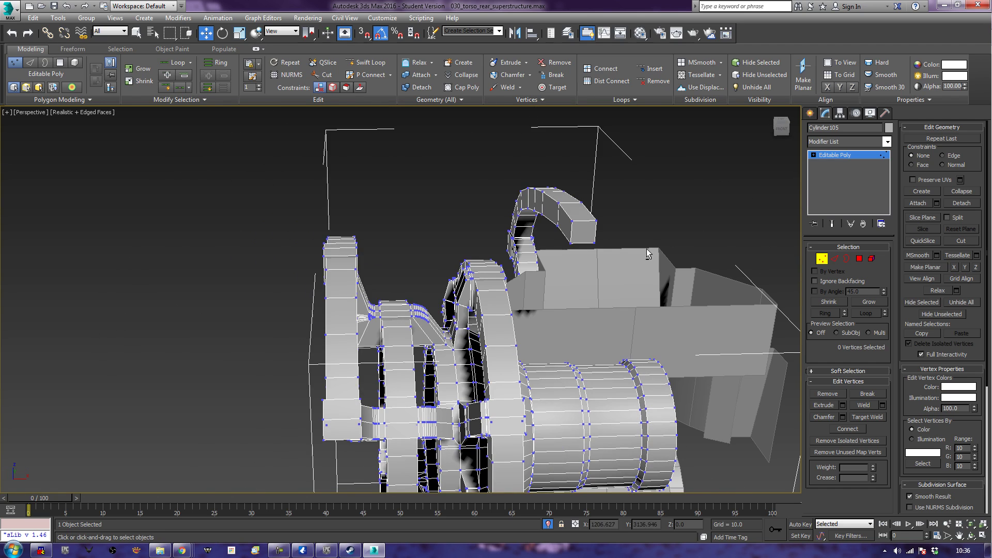
Step: In polygon editing, inset the two top polygons of the raised block on the large ring nearest the beam
left_click(859, 260)
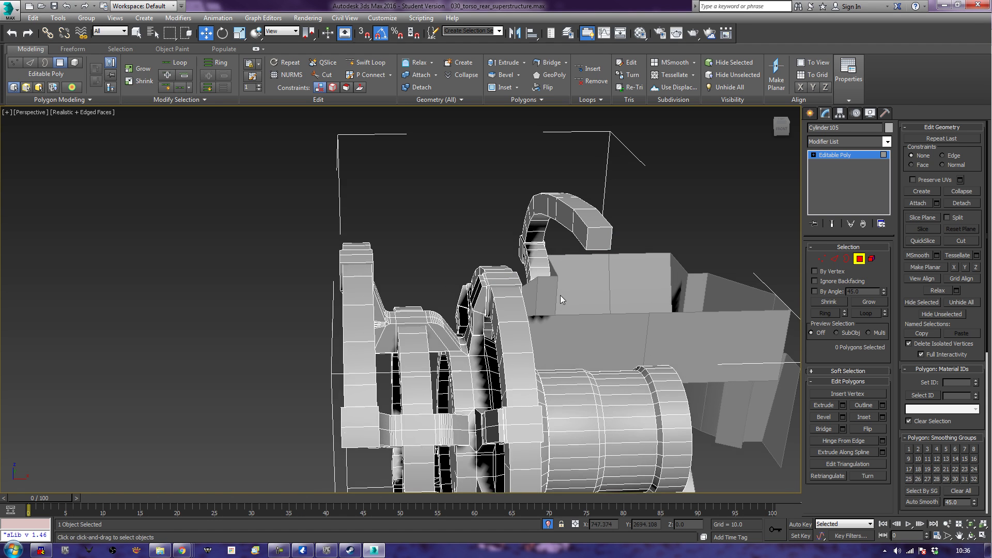
middle_click_drag(560, 295, 600, 306, "alt")
scroll(600, 305, "up", 3)
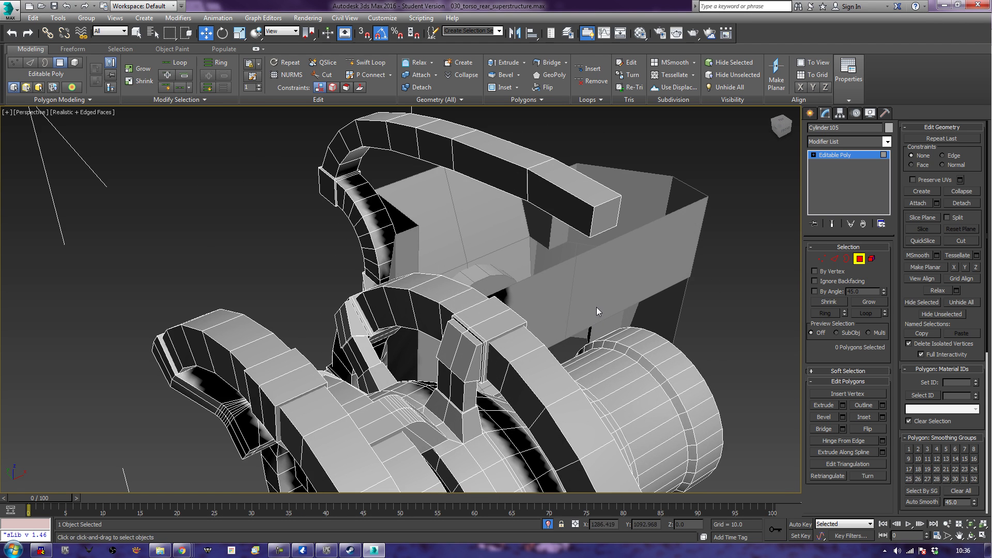
left_click(469, 323)
left_click(494, 319, "ctrl")
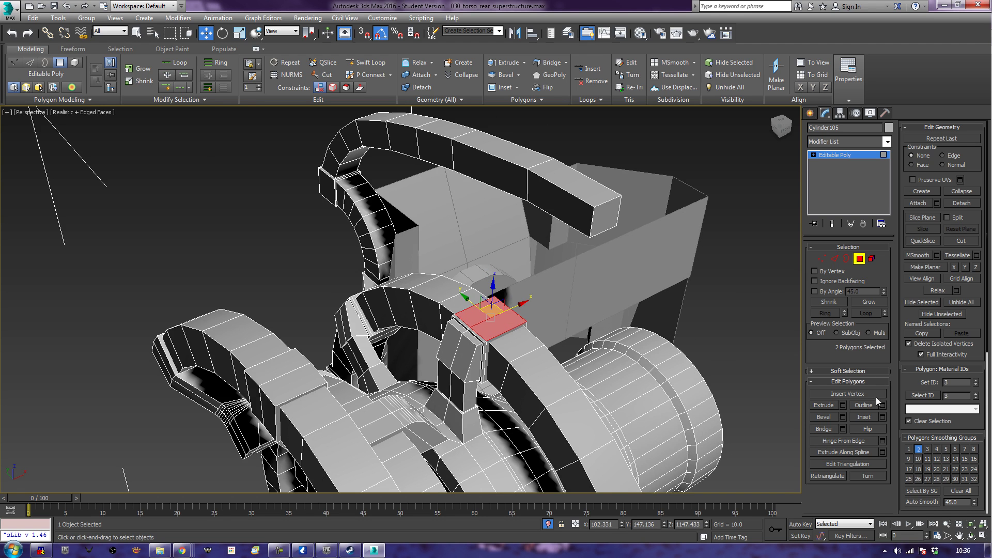
left_click(874, 417)
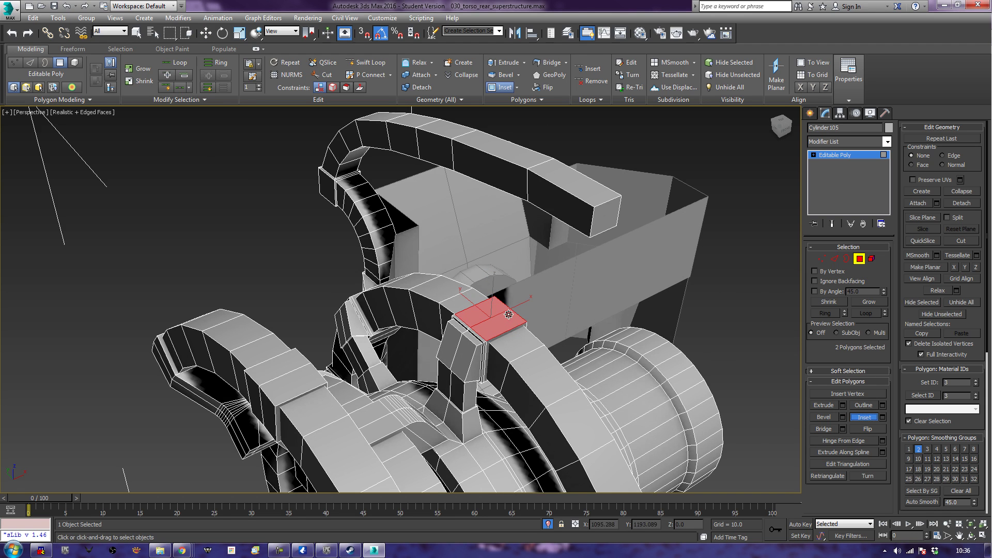
left_click_drag(509, 313, 509, 305)
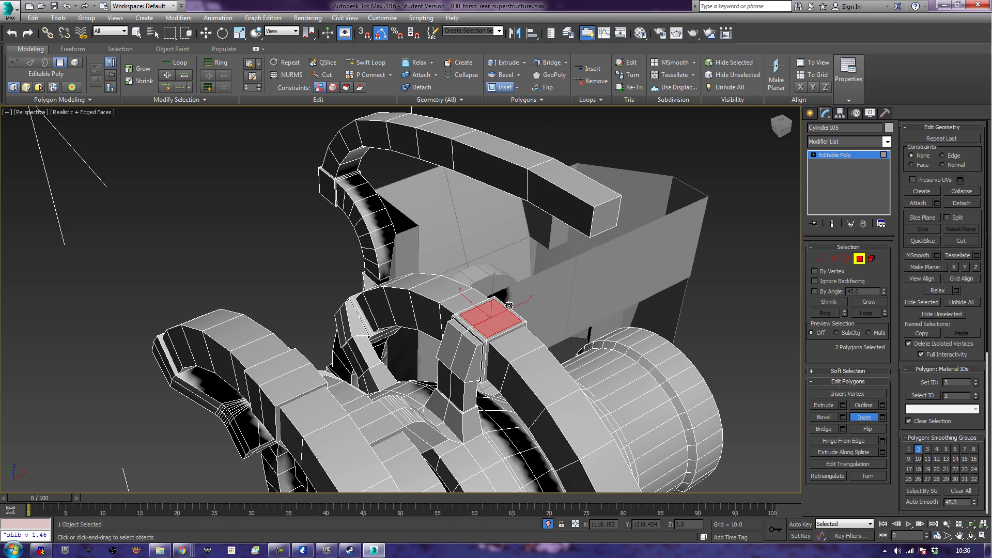
Step: Clone the two inset polygons as an element, moved along X to below the beam's free end
key("w")
middle_click_drag(509, 304, 539, 294, "alt")
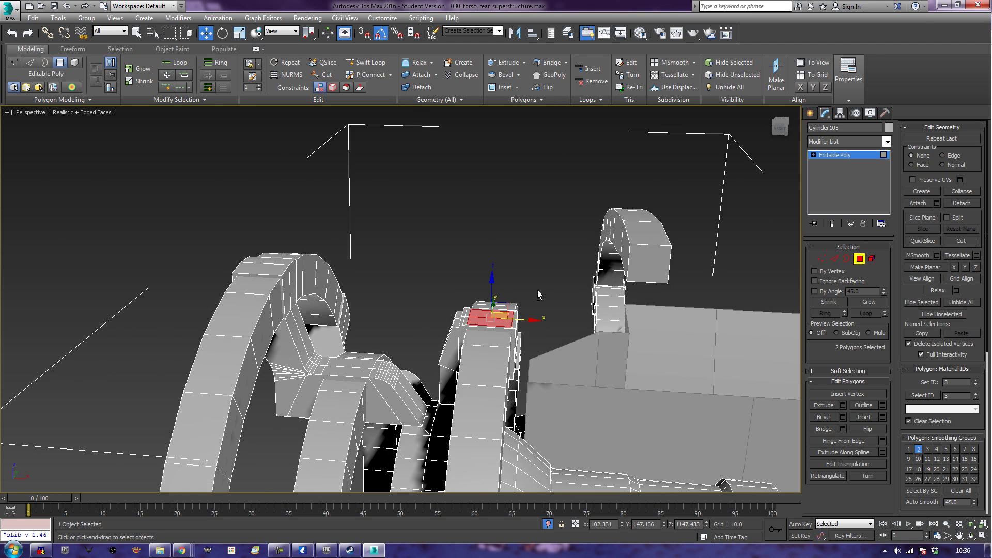
left_click_drag(526, 317, 677, 317)
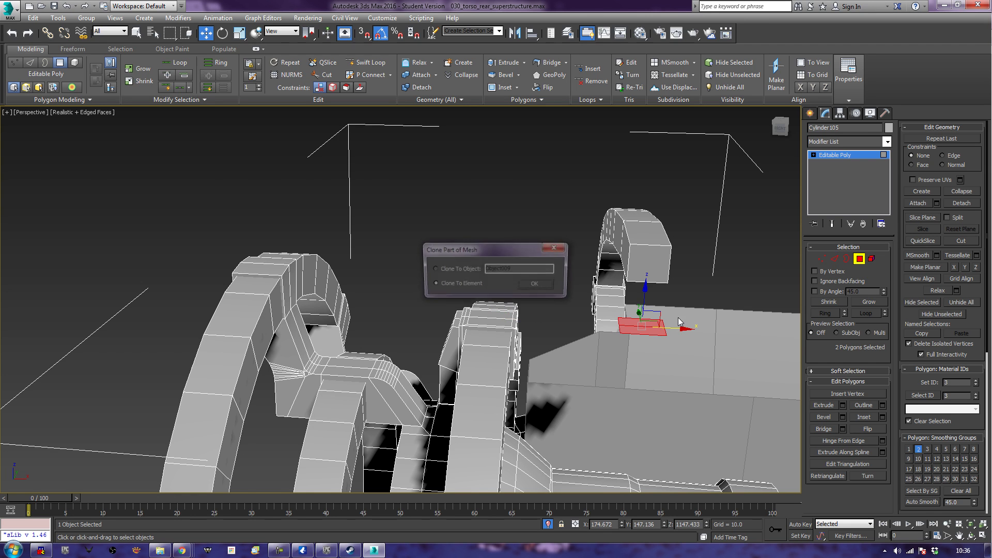
left_click(545, 284)
Step: In the Top view, align the cloned polygons along X with the width of the beam's free end
key("t")
key("z")
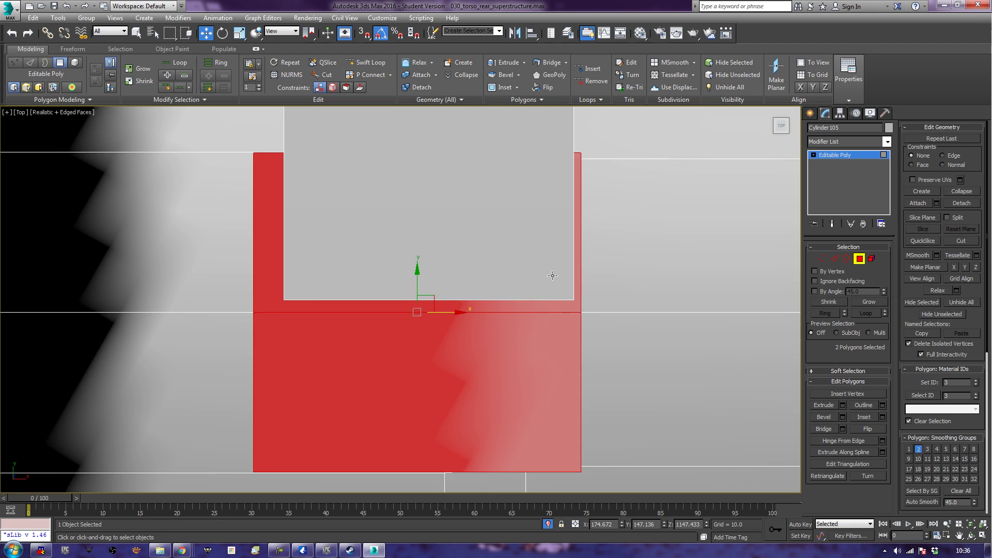
scroll(622, 238, "down", 6)
middle_click_drag(621, 238, 578, 288)
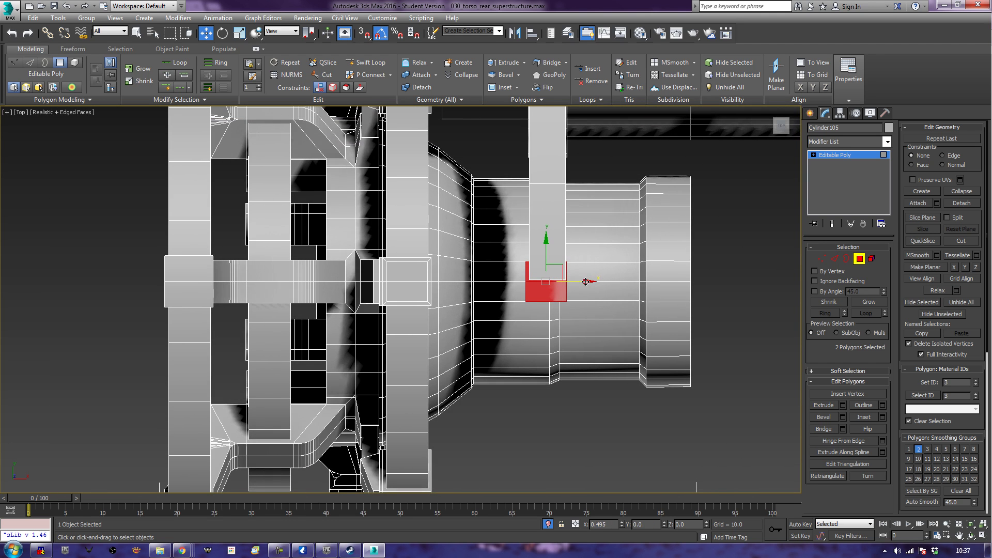
left_click_drag(584, 281, 585, 285)
Step: Hinge the ring block's two inset polygons from the cloned polygons' near edge by 90 degrees with 2 segments
key("p")
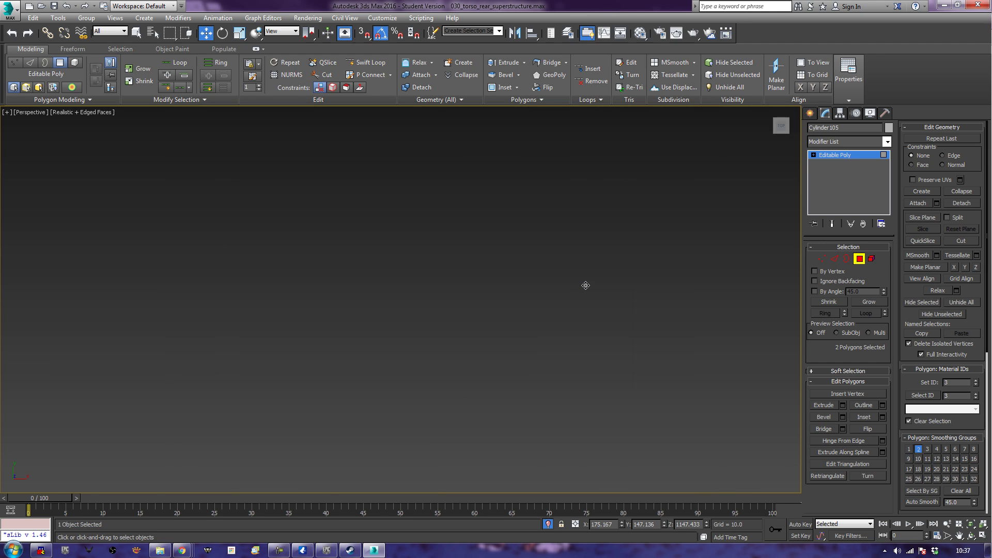
key("z")
middle_click_drag(401, 297, 445, 257, "alt")
scroll(469, 194, "down", 6)
scroll(444, 253, "up", 4)
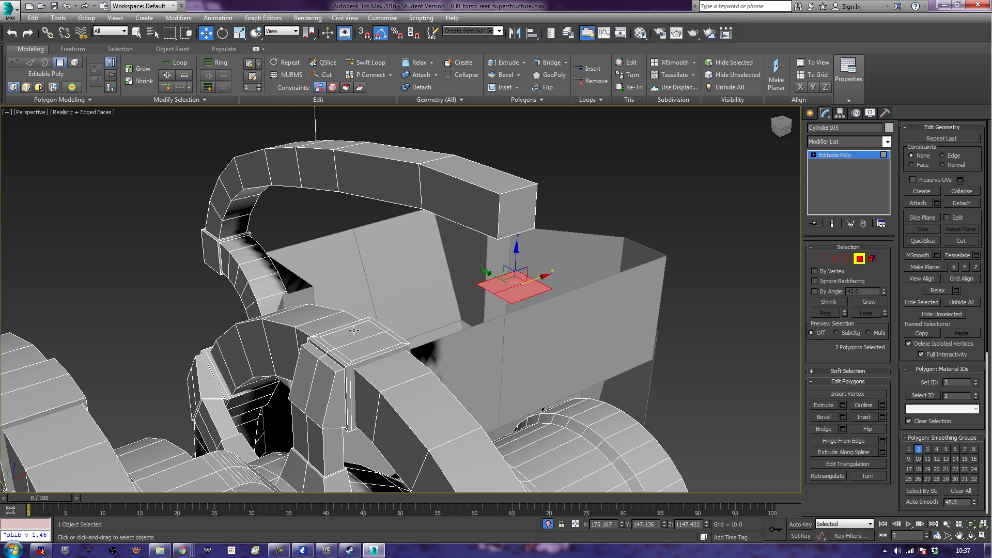
left_click(356, 331)
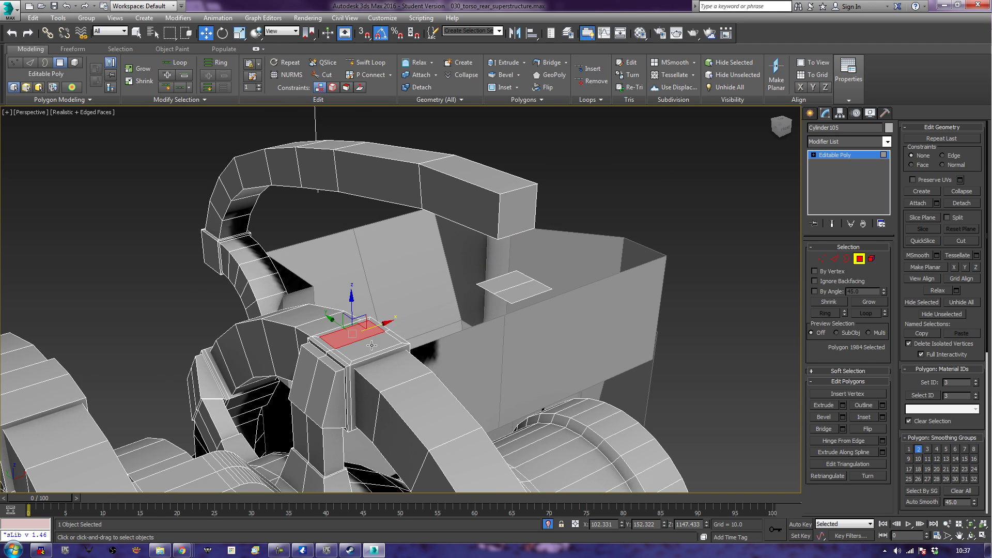
left_click(371, 345, "ctrl")
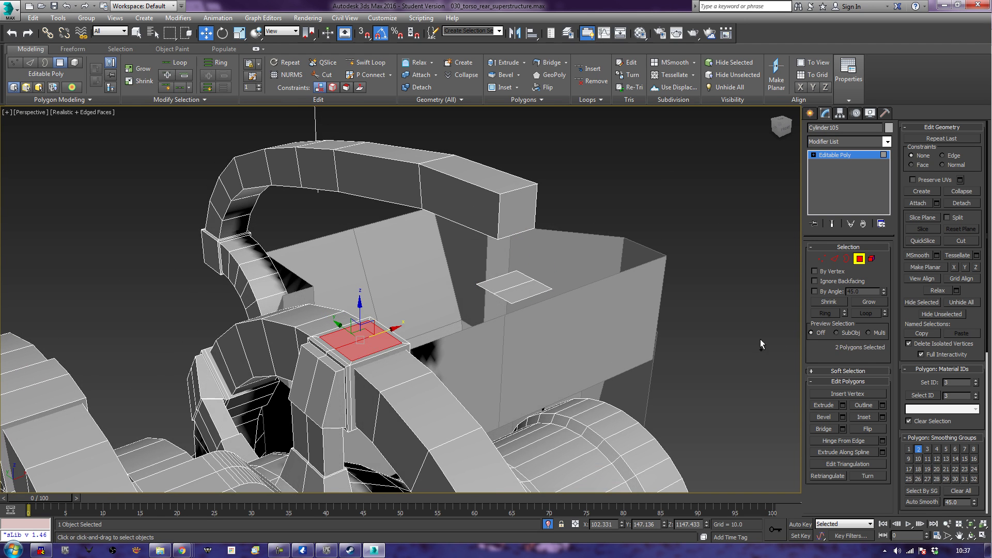
left_click(881, 441)
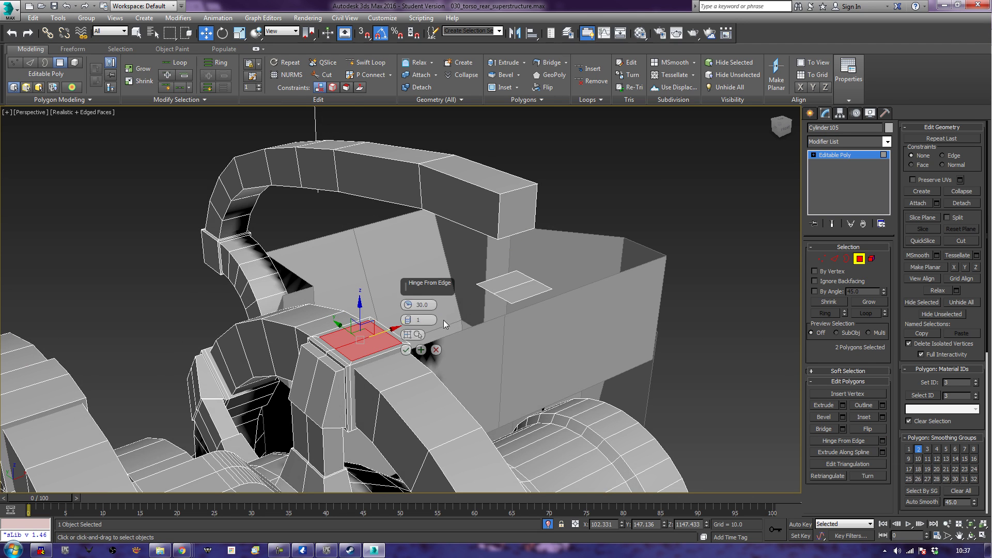
left_click(413, 334)
left_click(479, 285)
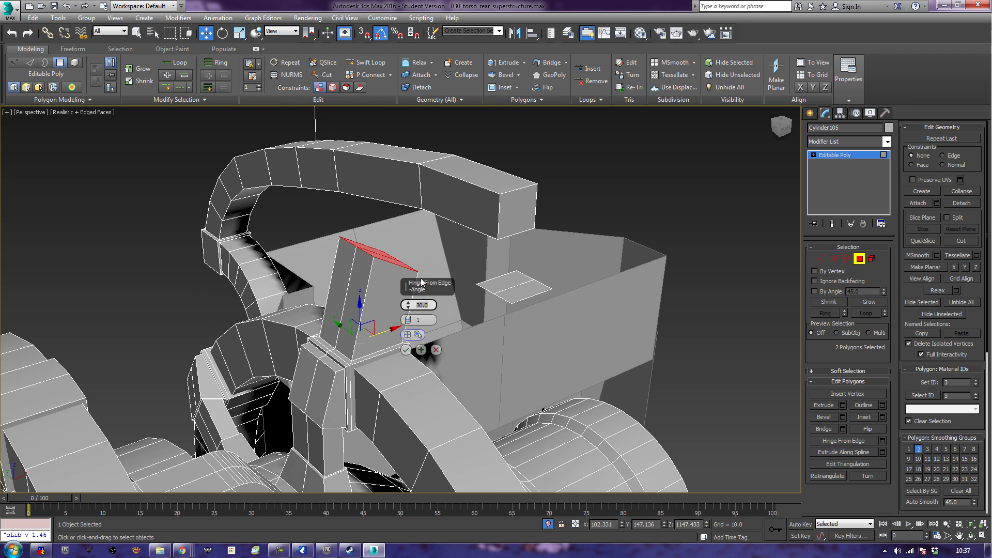
type("90")
key("Tab")
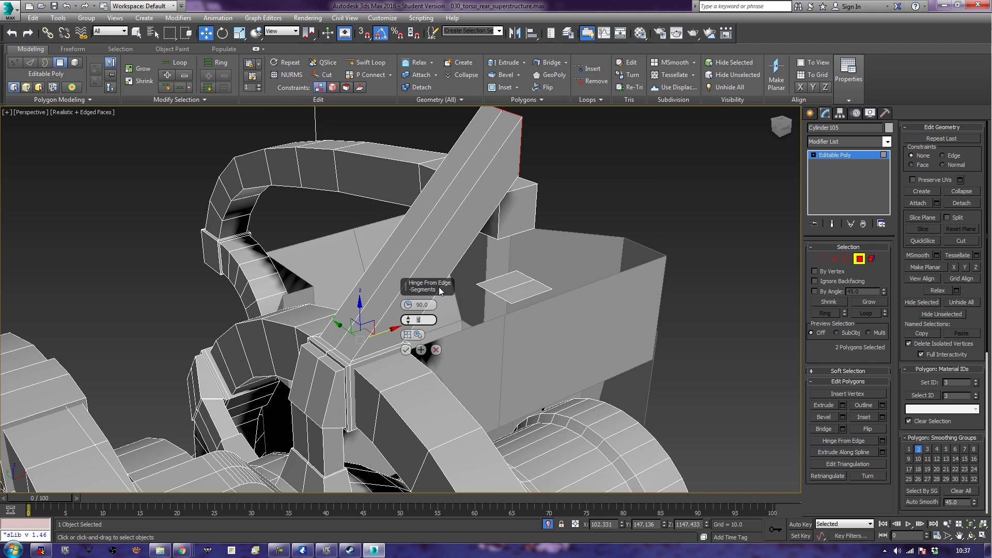
left_click(408, 318)
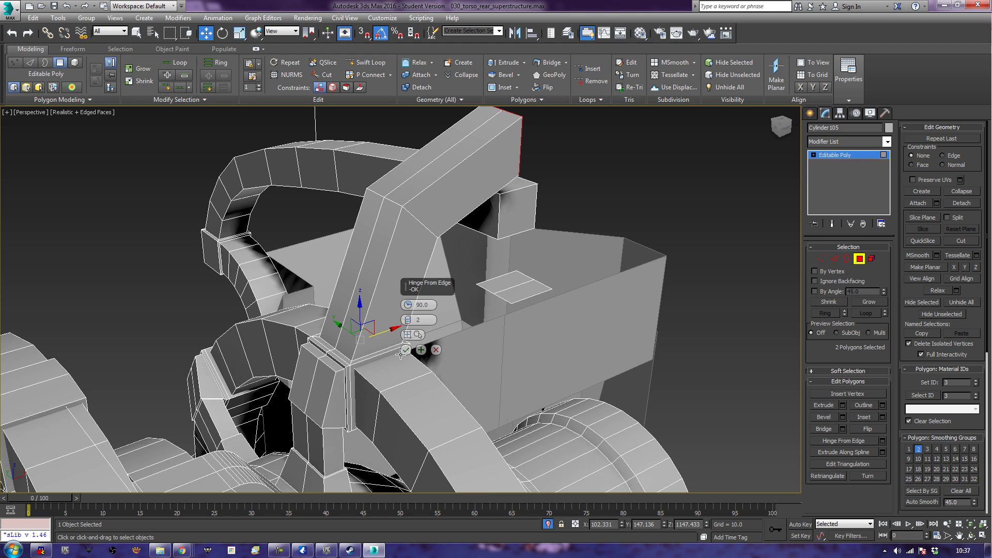
left_click(405, 350)
Step: In vertex editing, lower the twelve vertices at the hinged arm's bend and end toward the beam's height
middle_click_drag(472, 294, 489, 290, "alt")
middle_click_drag(395, 293, 349, 284, "alt")
middle_click_drag(565, 262, 536, 262, "alt")
left_click(821, 258)
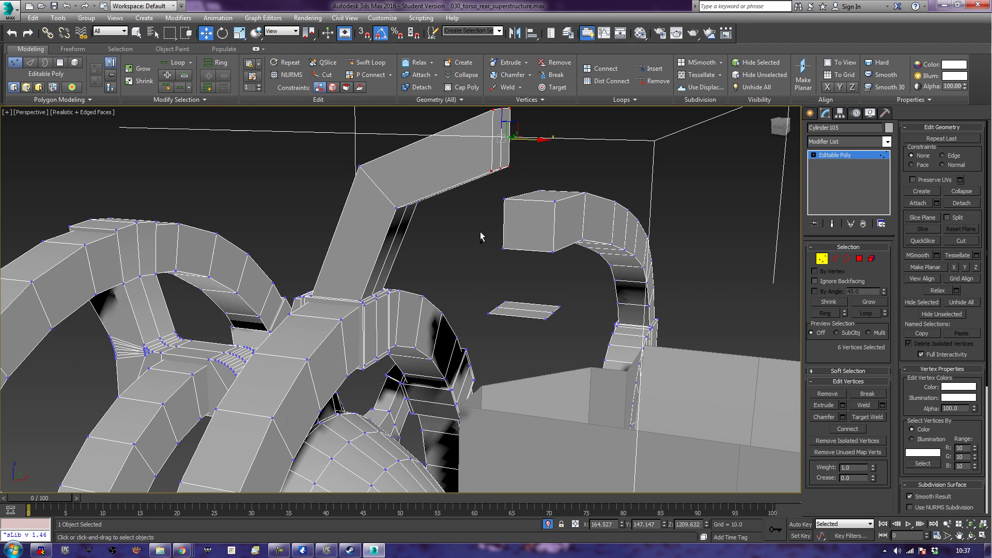
left_click_drag(431, 203, 451, 222, "ctrl")
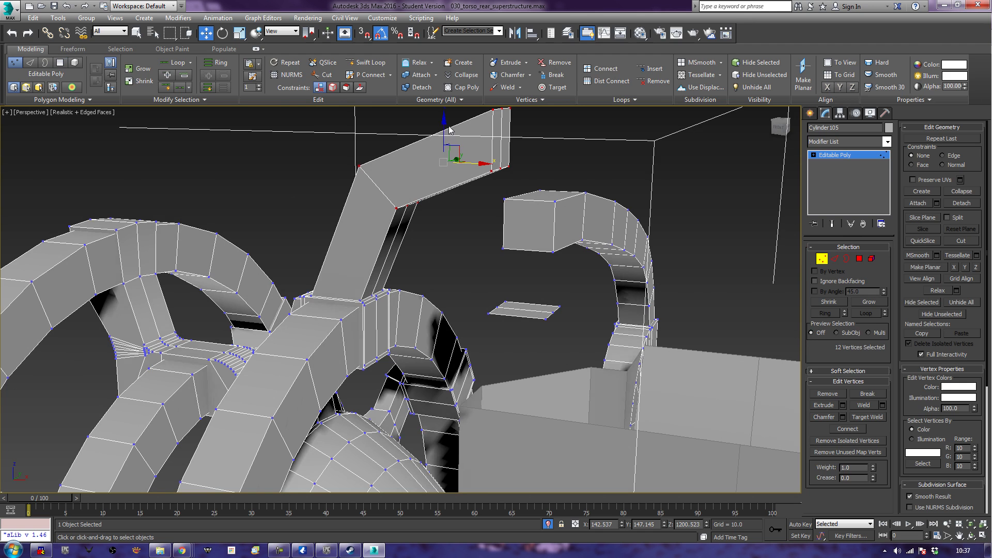
left_click_drag(443, 147, 442, 201)
Step: Raise the six vertices at the hinged arm's bend and shift them slightly along X toward the beam
middle_click_drag(431, 274, 444, 268, "alt")
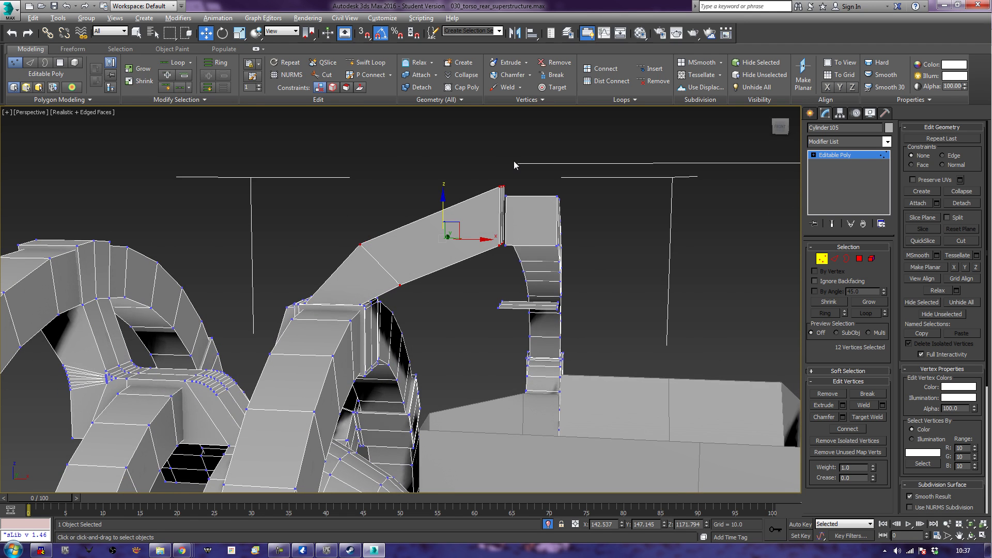
left_click_drag(514, 161, 473, 317)
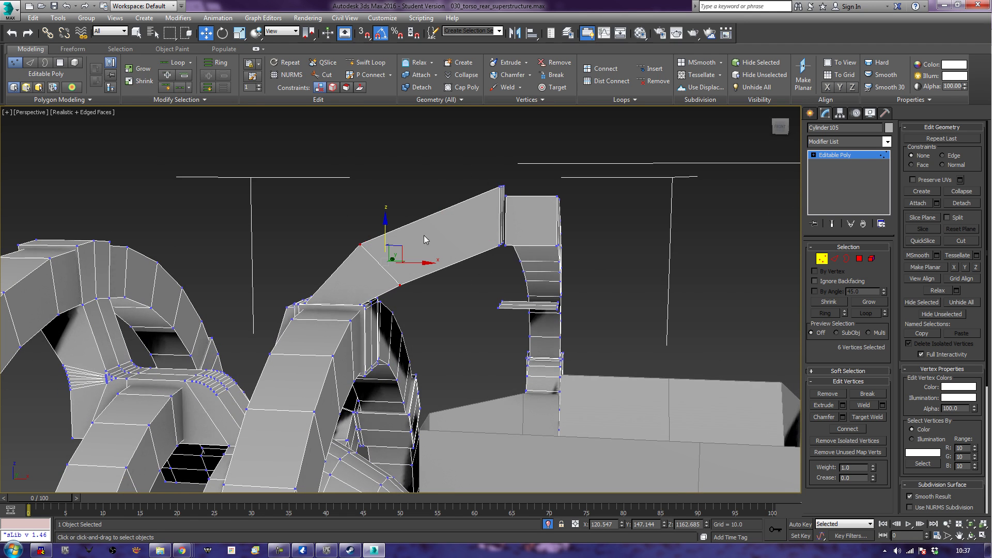
left_click_drag(393, 255, 406, 221)
middle_click_drag(414, 260, 478, 271, "alt")
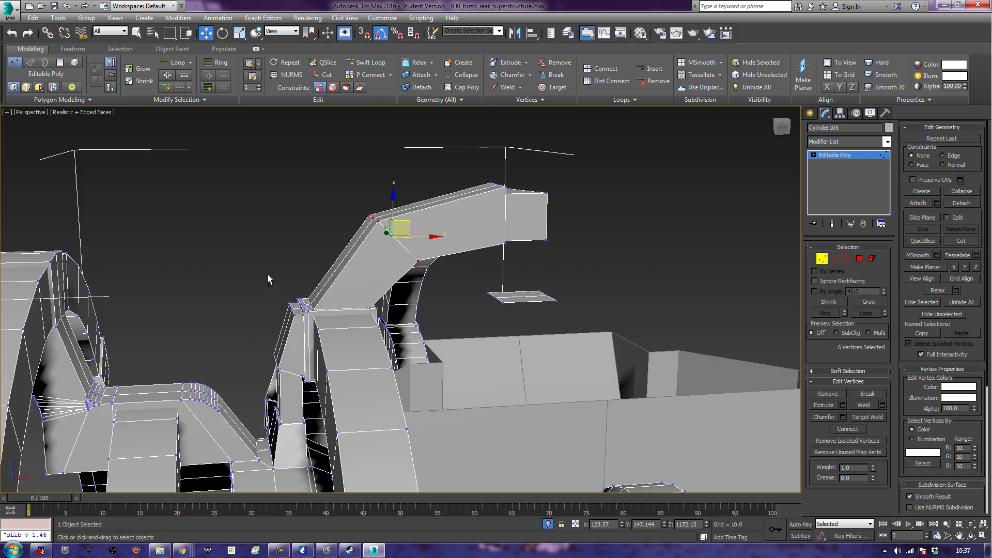
middle_click_drag(631, 336, 542, 272, "alt")
scroll(532, 276, "up", 2)
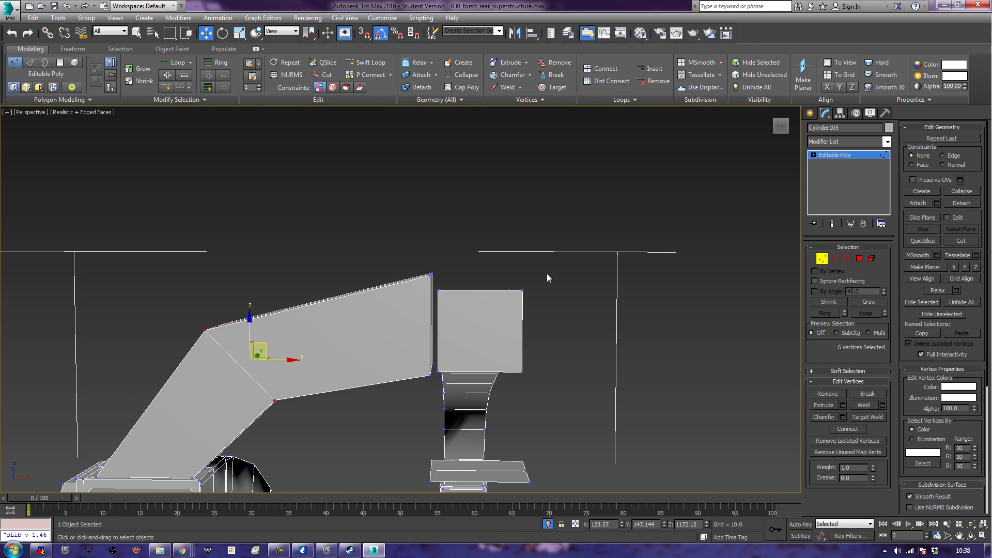
middle_click_drag(439, 345, 461, 291)
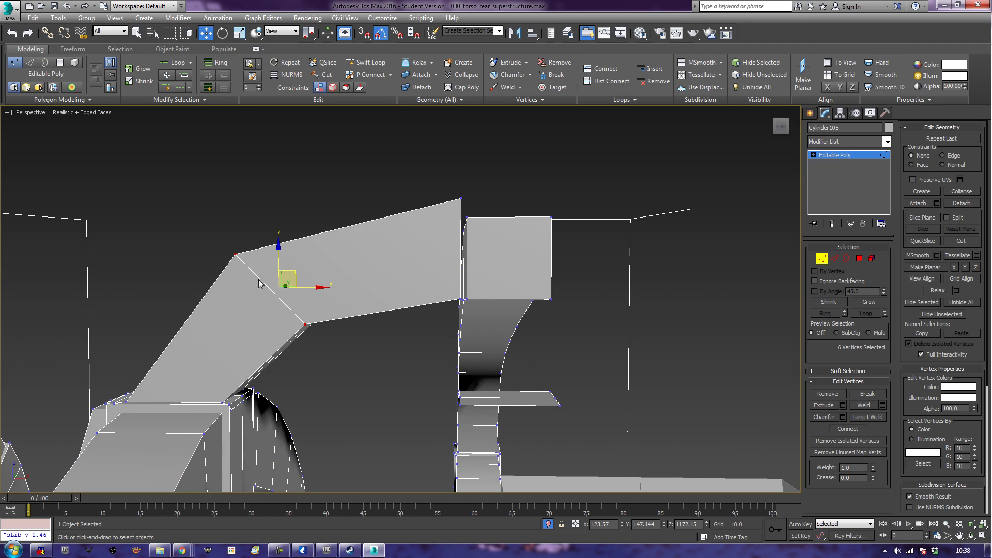
Step: Rotate the six vertices at the arm's bend by 15 degrees about the Y axis
key("e")
left_click_drag(290, 254, 303, 250)
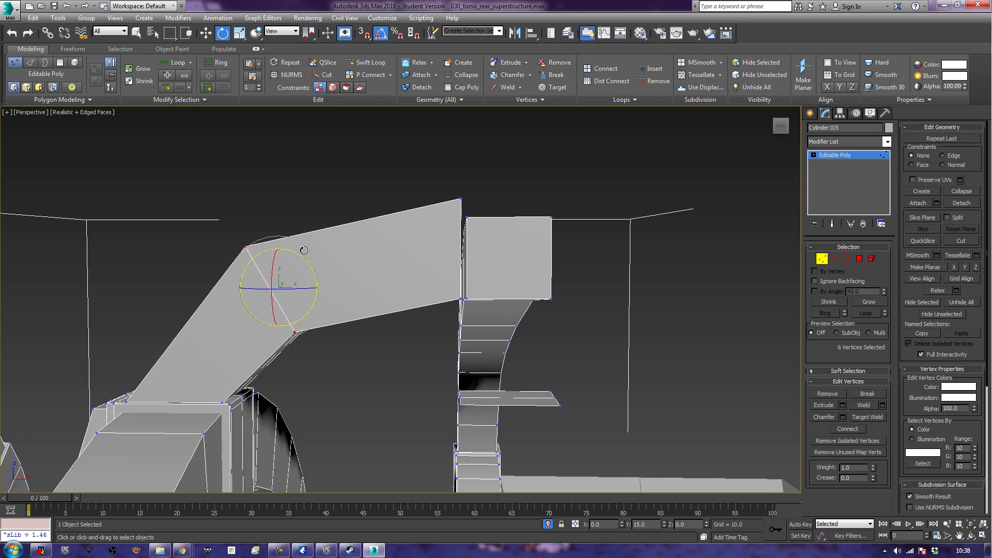
middle_click_drag(225, 338, 304, 364, "alt")
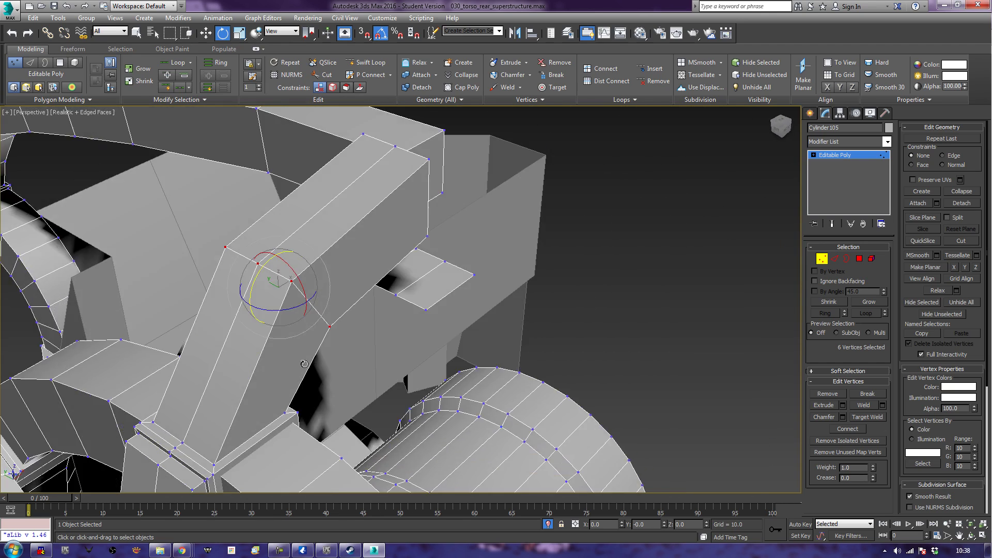
Step: Try chamfering the edge loop around the arm's bend into four spaced loops
left_click(834, 260)
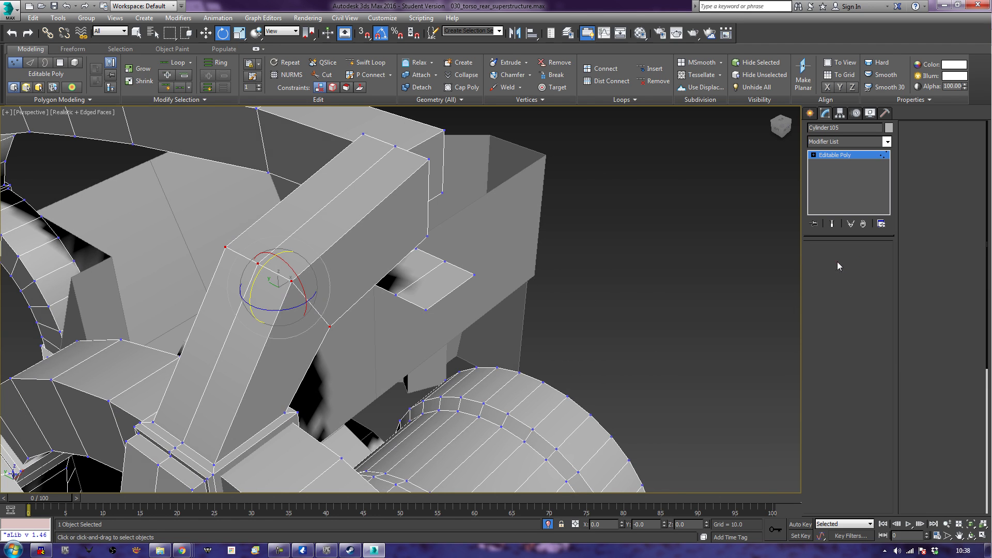
double_click(275, 277)
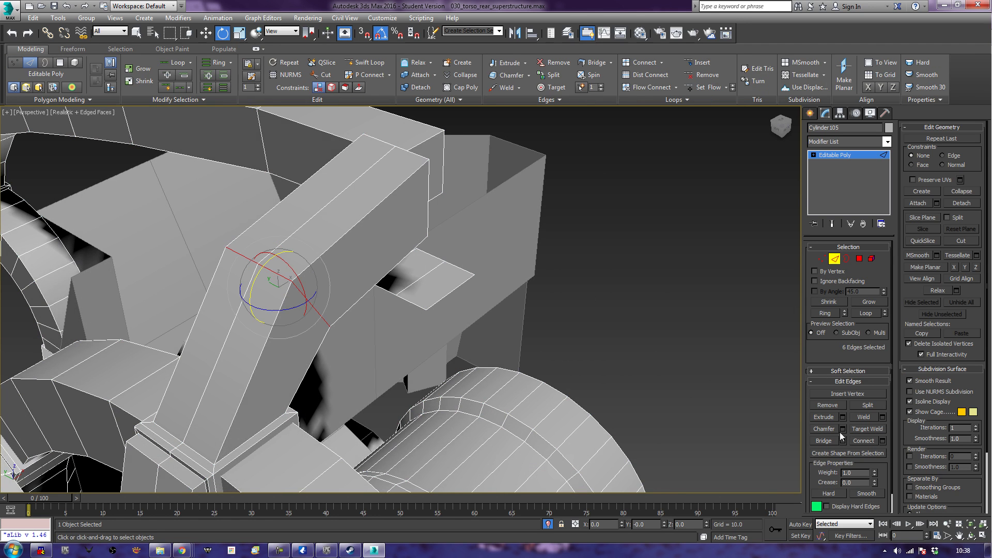
left_click(824, 428)
left_click_drag(314, 307, 372, 264)
middle_click_drag(409, 333, 402, 332, "alt")
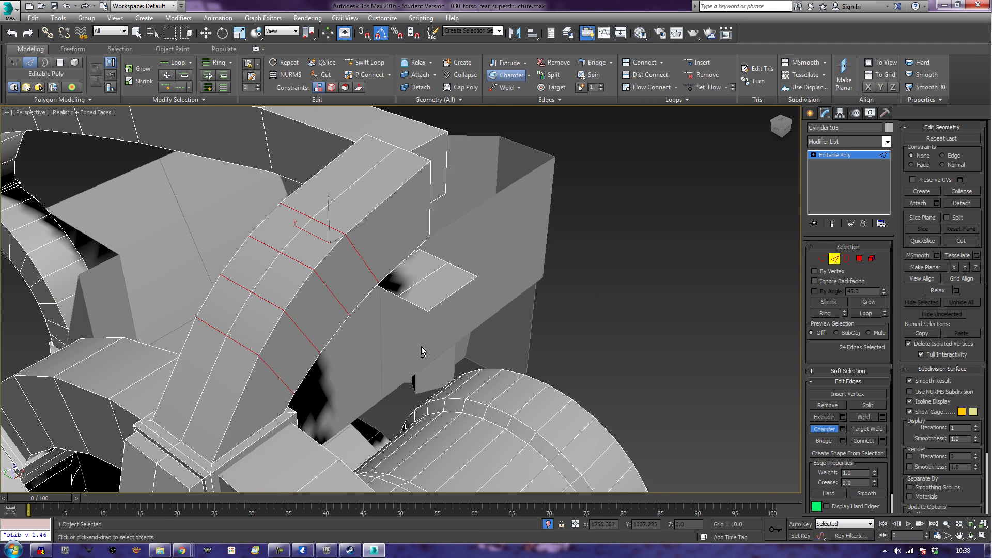
middle_click_drag(480, 413, 448, 371, "alt")
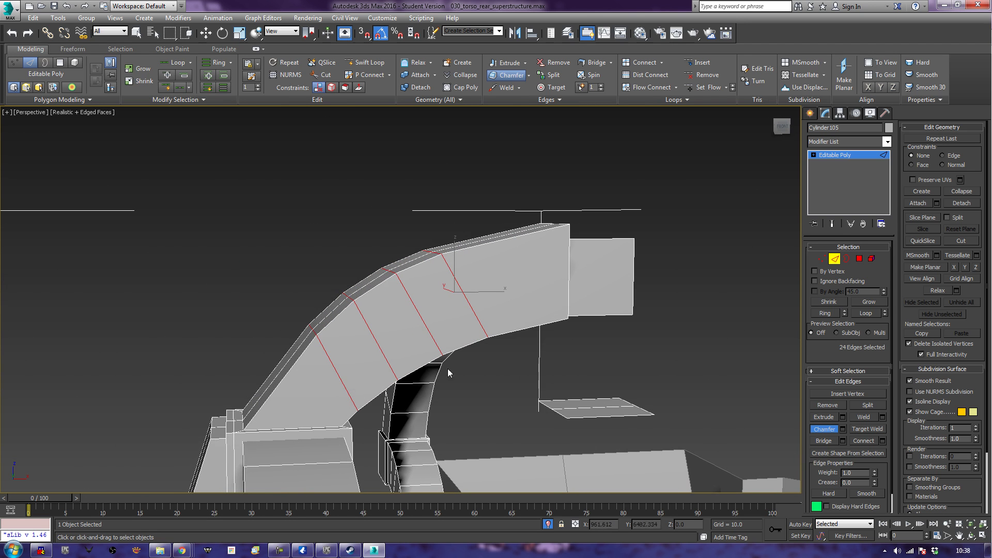
Step: Undo the chamfer on the arm's bend
left_click(823, 259, "ctrl")
left_click_drag(289, 303, 322, 342)
key("ctrl+z")
key("ctrl+z")
key("ctrl+z")
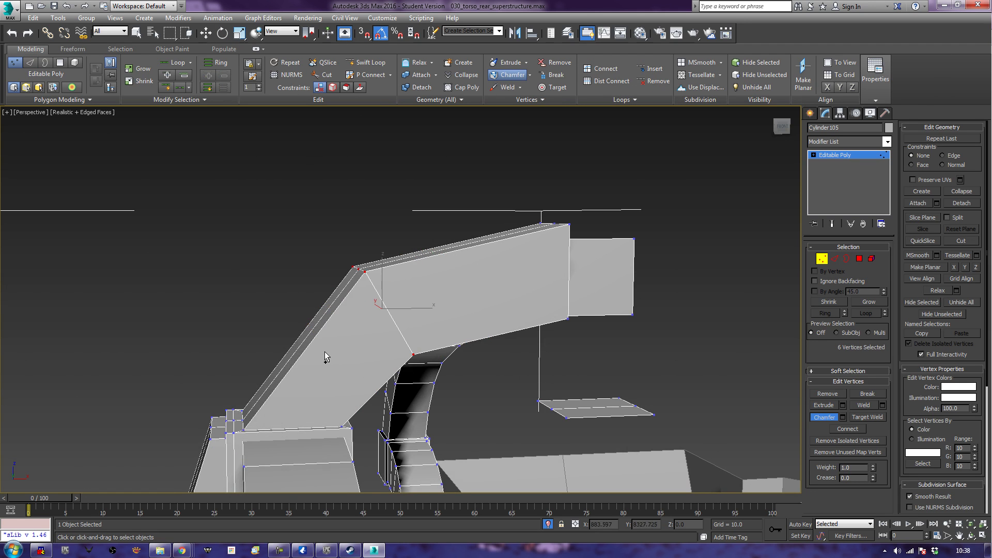
Step: Move the arm's six bend vertices slightly upward and along X away from the beam
mouse_move(325, 350)
middle_mouse_down("alt")
mouse_move(311, 330)
mouse_move(312, 341)
middle_mouse_up("alt")
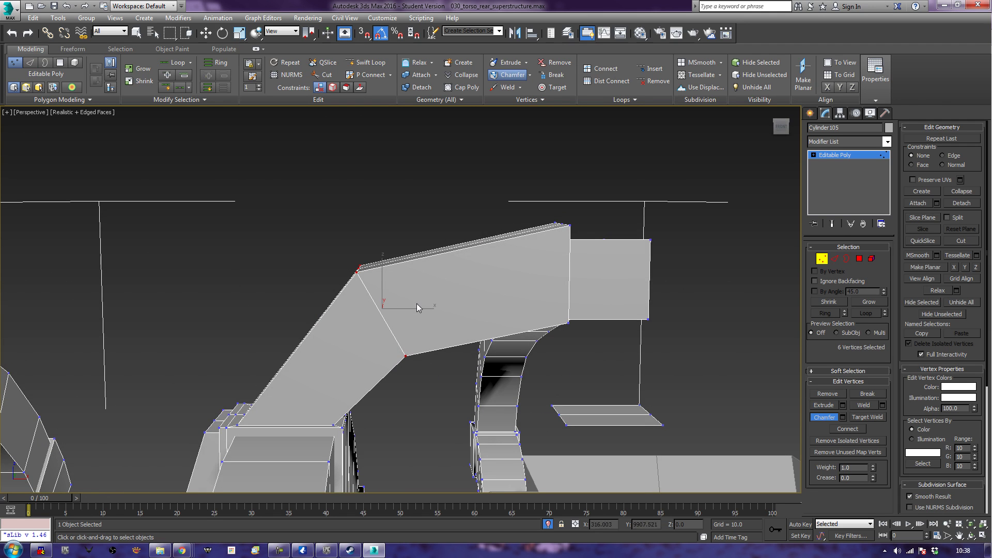
key("w")
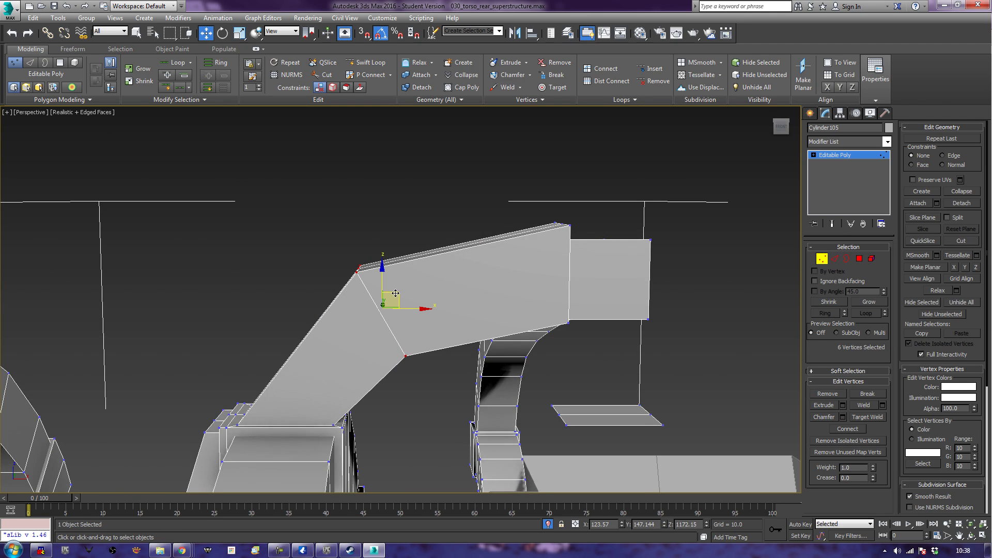
left_click_drag(396, 292, 371, 271)
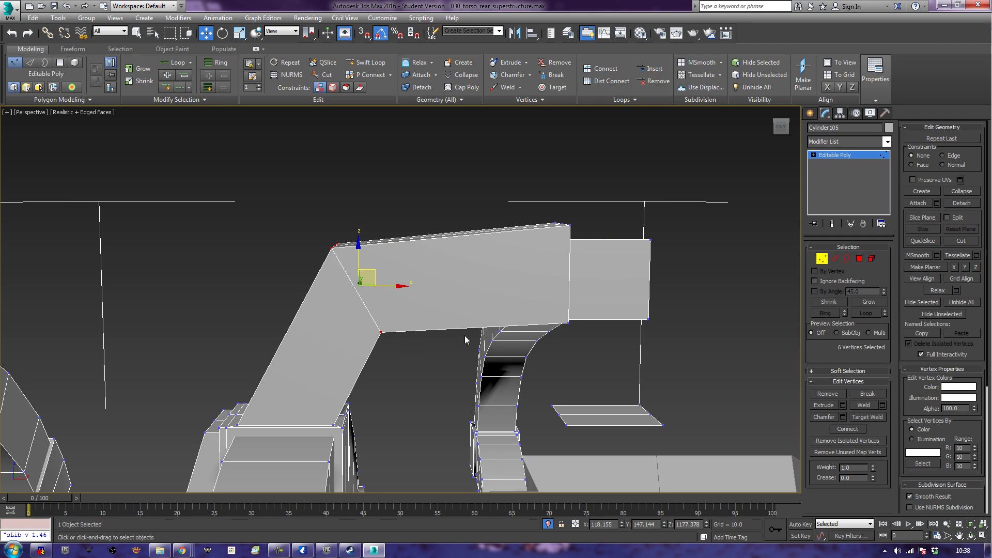
Step: Chamfer the edge loop at the repositioned bend into four spaced loops to round the arm
left_click(836, 259)
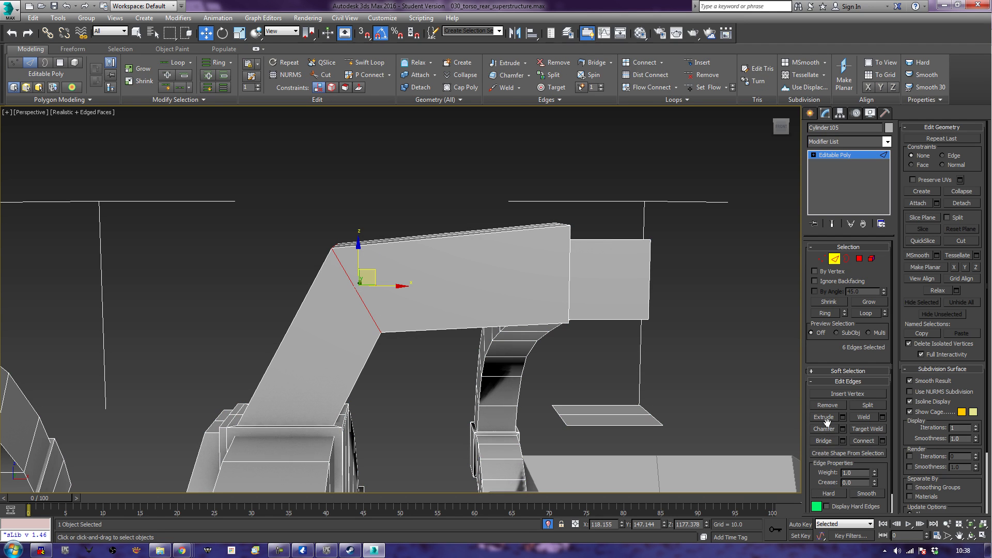
left_click(824, 428)
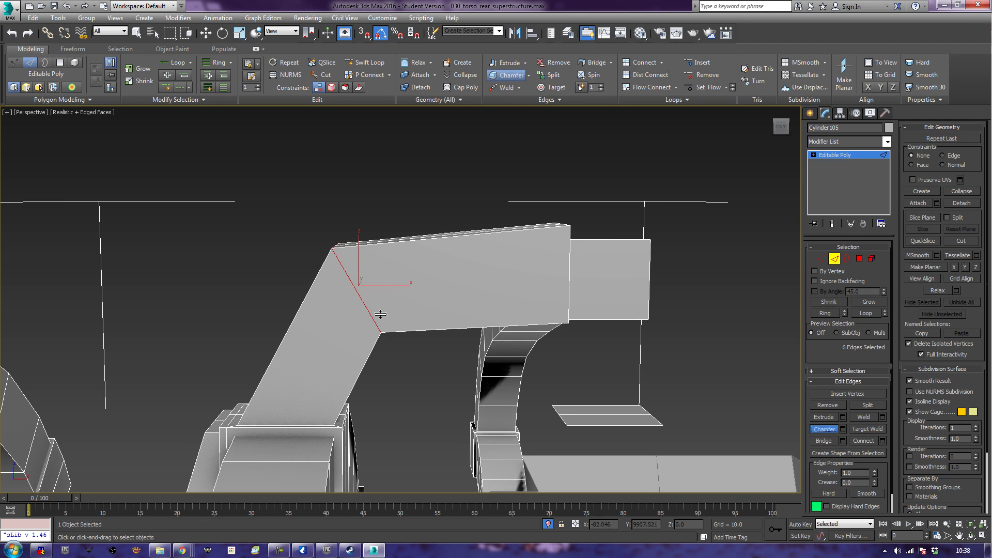
left_click_drag(372, 322, 428, 286)
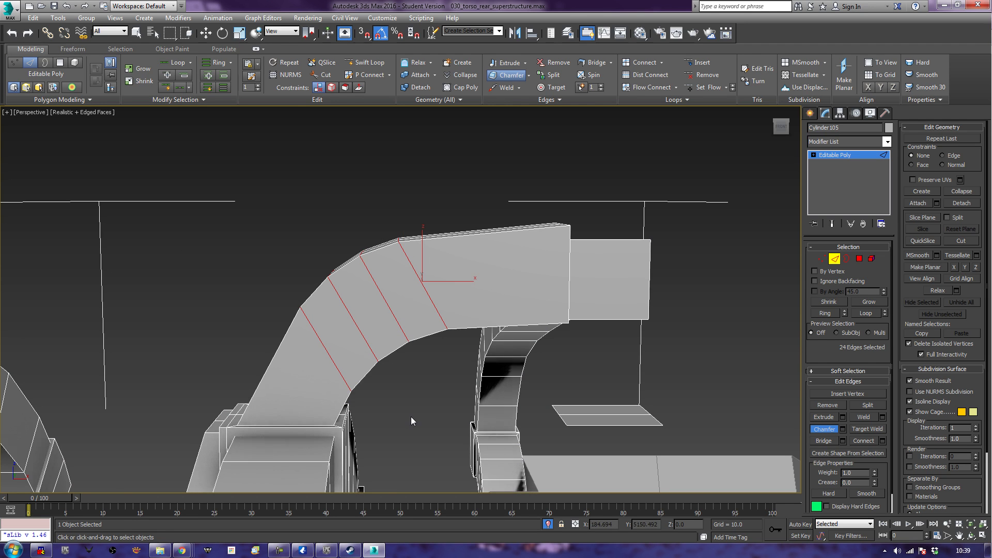
Step: In the Front view, pull the vertices along the bend's inner side closer together into a tighter curve
key("f")
key("z")
middle_click_drag(417, 396, 442, 346)
scroll(436, 340, "down", 3)
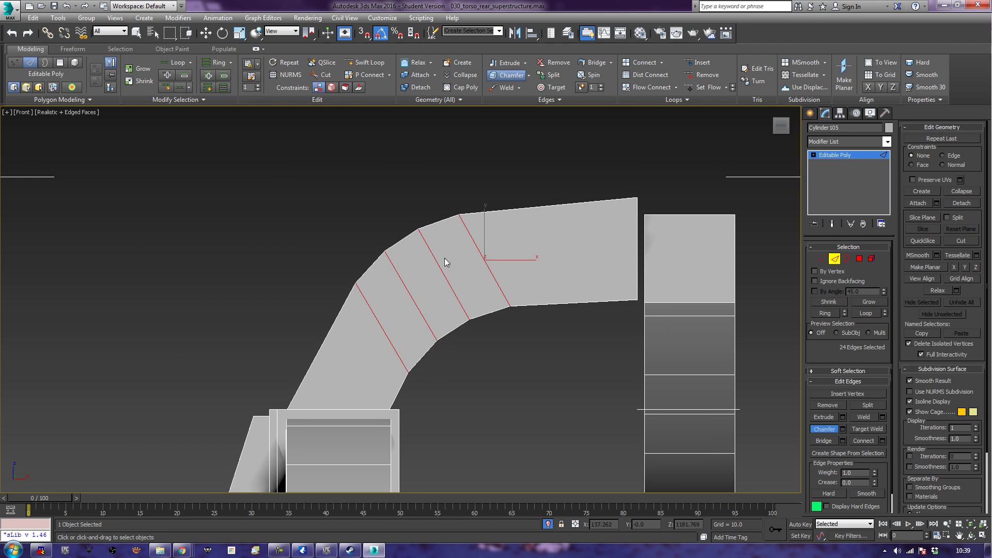
left_click(821, 259, "ctrl")
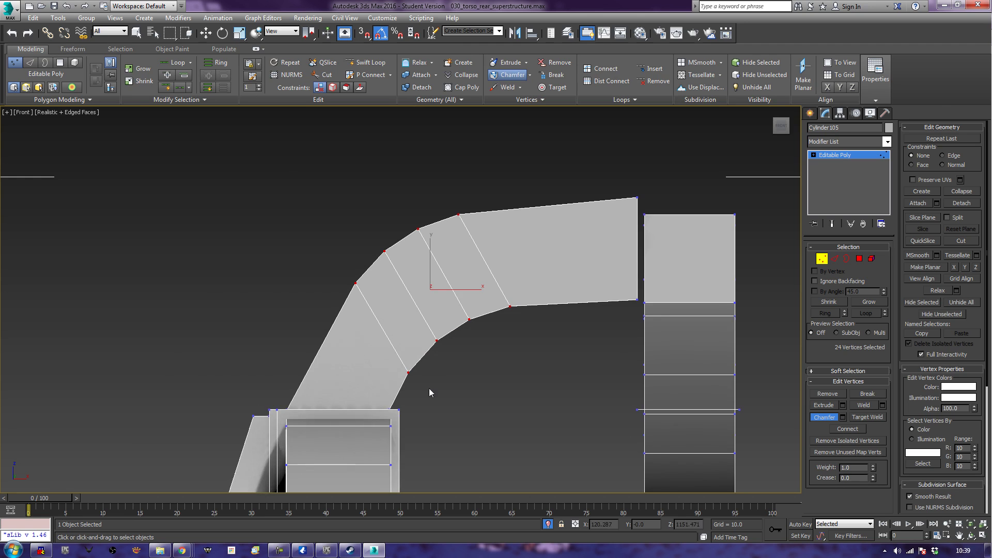
left_click_drag(430, 388, 382, 364)
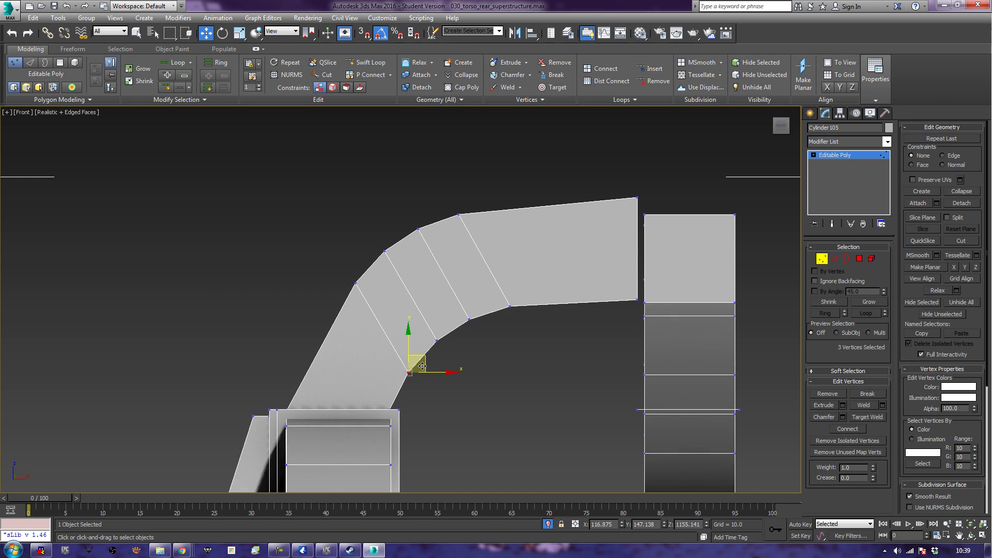
left_click_drag(423, 366, 441, 345)
mouse_move(536, 334)
left_mouse_down()
mouse_move(501, 299)
mouse_move(521, 305)
mouse_move(472, 338)
left_mouse_up()
left_click_drag(493, 307, 434, 305)
left_click(437, 383)
left_click(501, 392)
left_click_drag(486, 327, 456, 325)
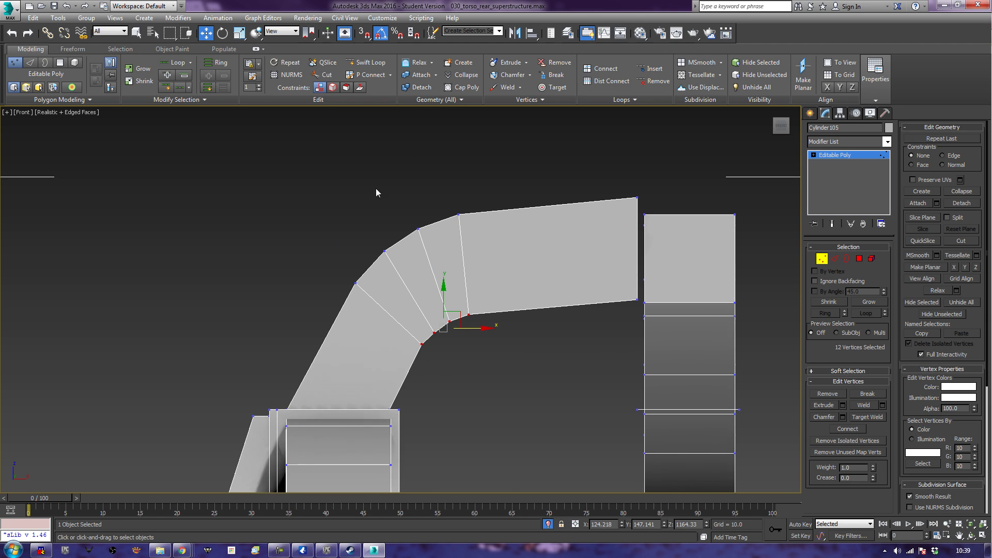
Step: Lower the four columns of vertices along the bend's outer side slightly to even out the arm's thickness
left_click_drag(421, 236, 414, 246)
left_click_drag(438, 183, 438, 200)
left_click_drag(373, 290, 396, 314)
left_click_drag(372, 234, 375, 244)
left_click(442, 388)
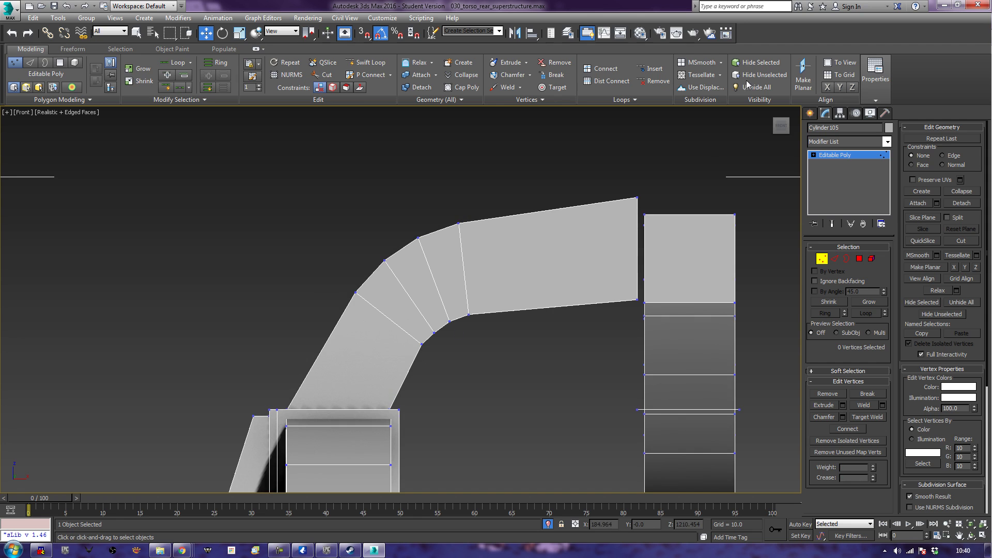
Step: Level the arm's upper and lower end vertices with the bend, and raise all bend and end vertices to the beam's height
left_click_drag(655, 194, 655, 200)
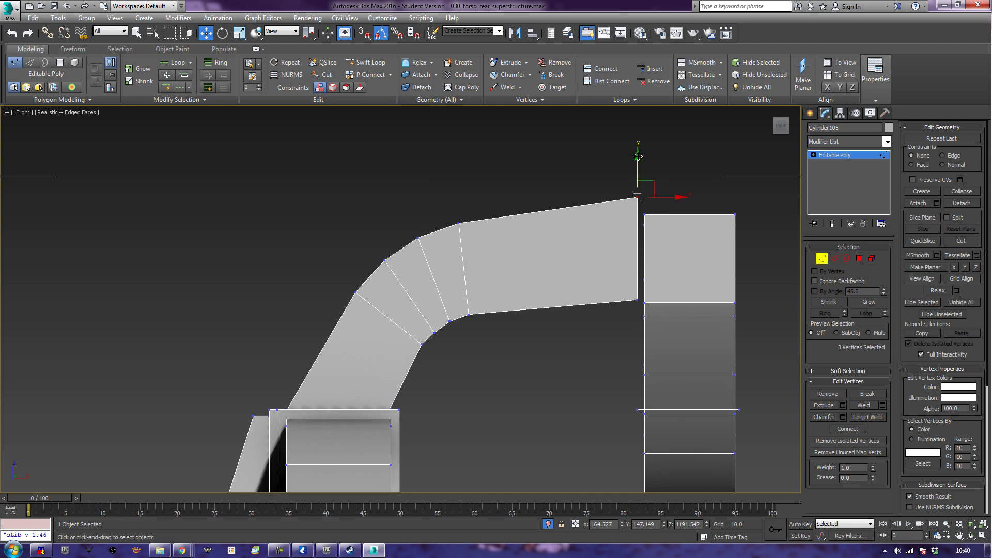
left_click_drag(638, 156, 650, 184)
left_click_drag(617, 273, 646, 319)
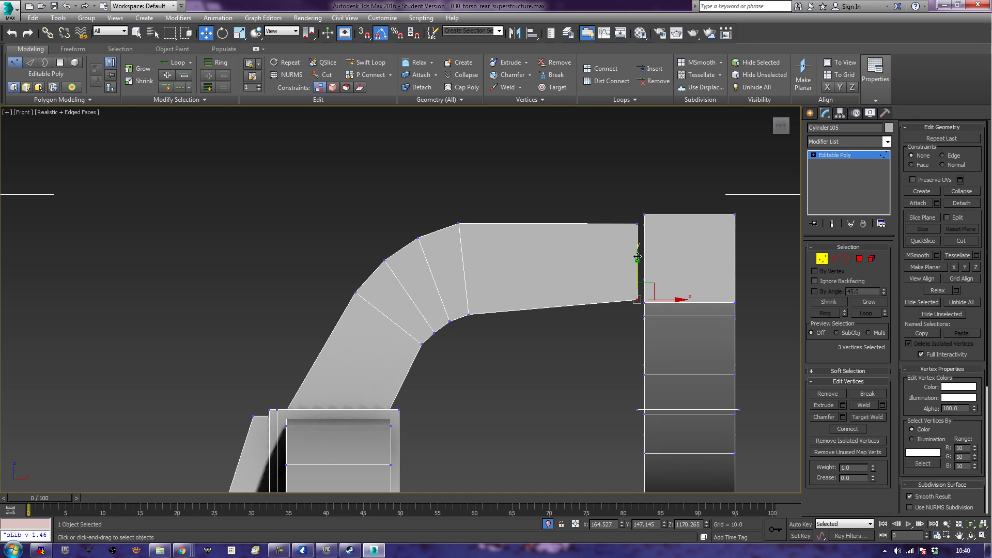
left_click_drag(637, 257, 640, 270)
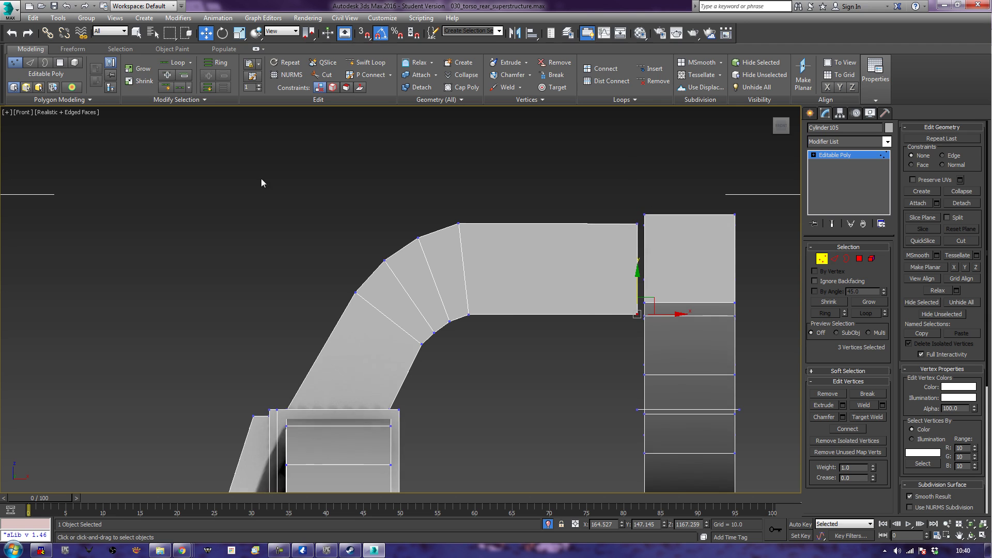
left_click_drag(306, 156, 641, 355)
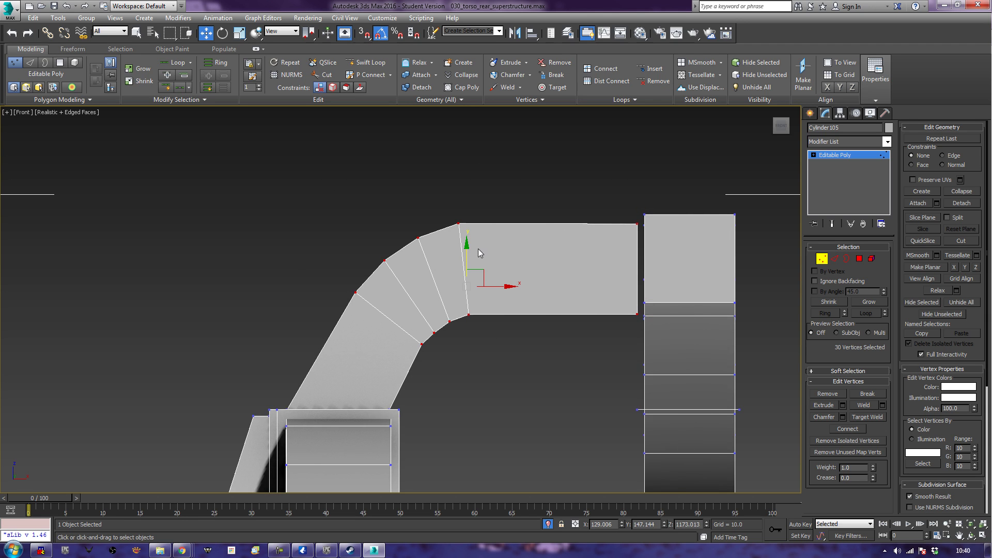
left_click_drag(466, 252, 475, 241)
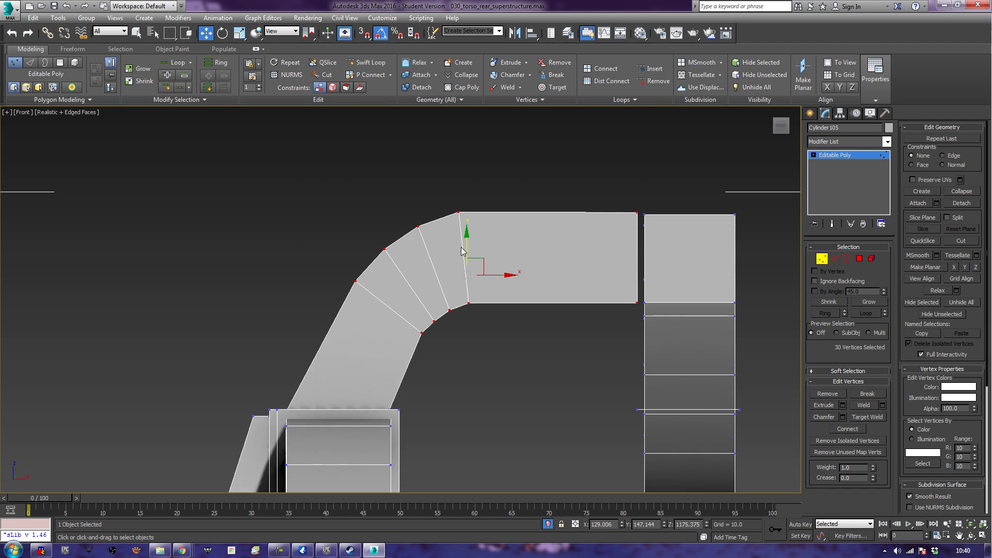
Step: Bevel the arm's two end polygons outward through the beam's free end, slightly enlarging their outline
key("p")
key("z")
scroll(495, 236, "down", 5)
middle_click_drag(651, 290, 599, 329, "alt")
scroll(598, 326, "up", 2)
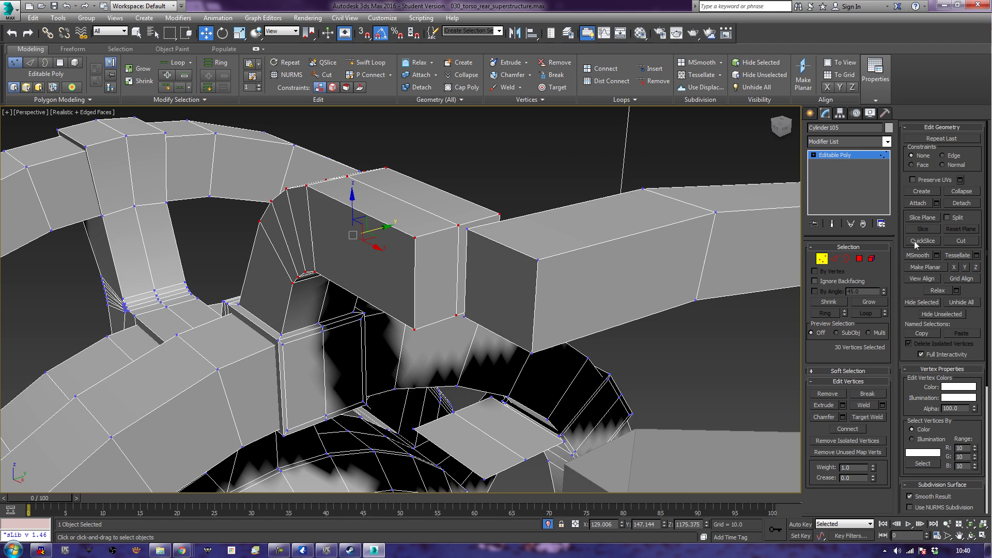
left_click(858, 259)
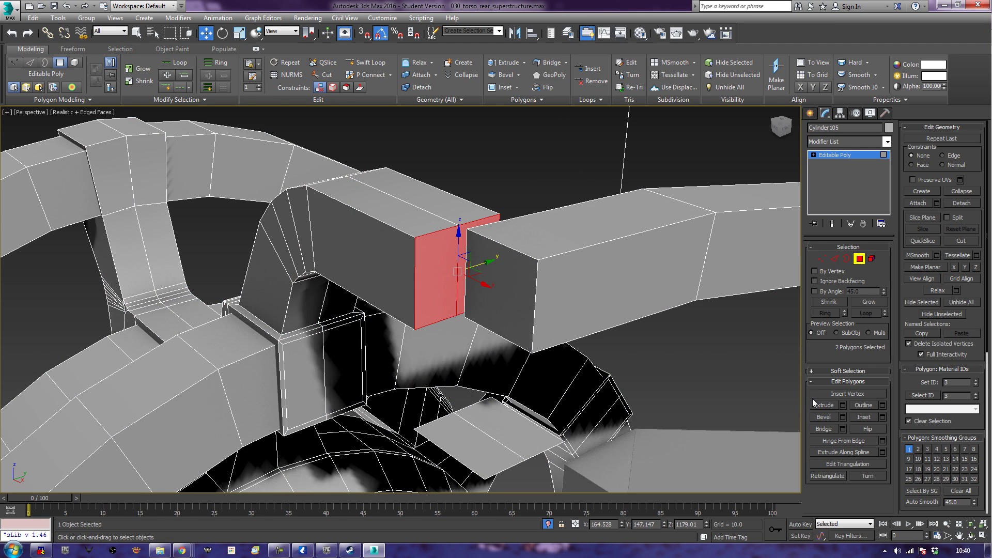
left_click(823, 417)
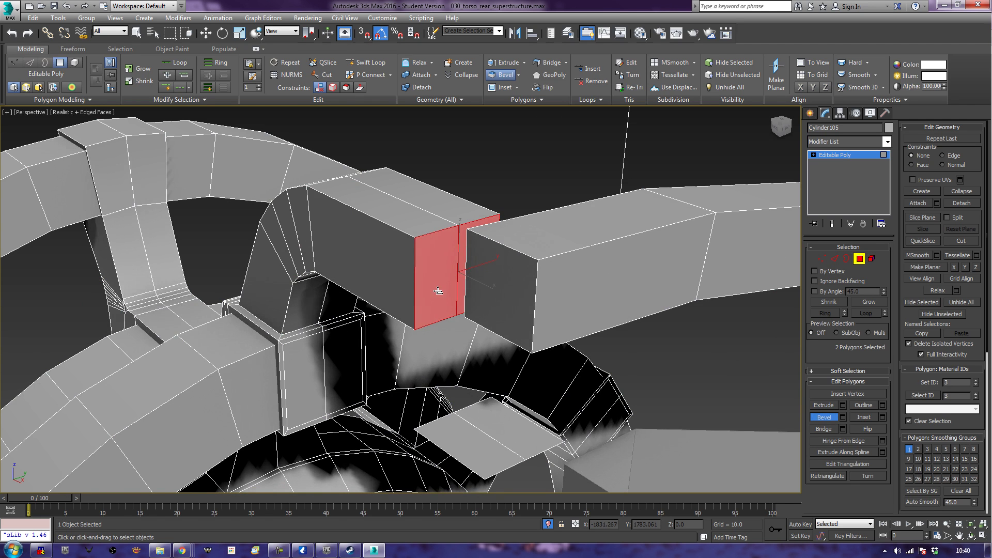
left_click_drag(439, 287, 483, 186)
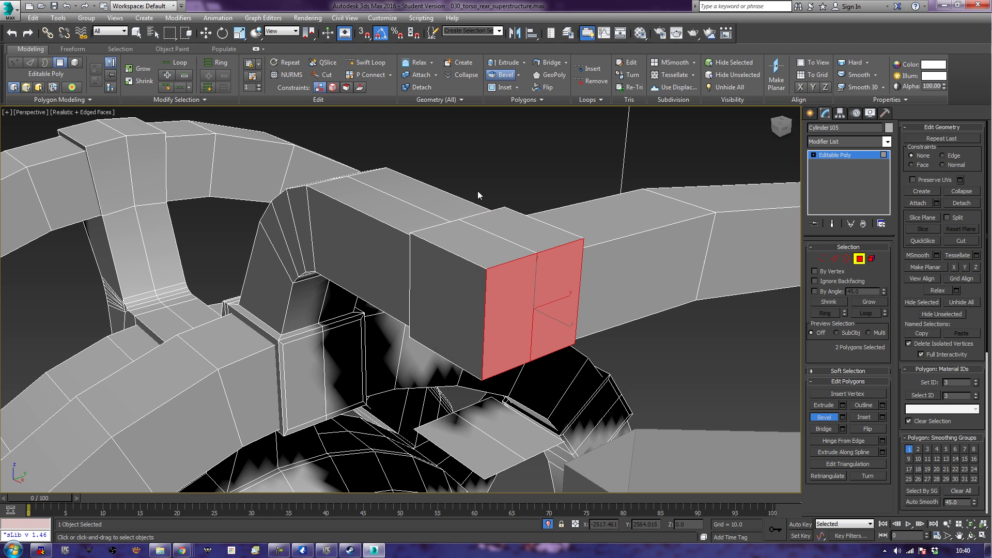
left_click(655, 382)
Step: Delete the two stray polygons floating below the beam and arm joint
scroll(661, 361, "down", 3)
middle_click_drag(661, 361, 667, 289, "alt")
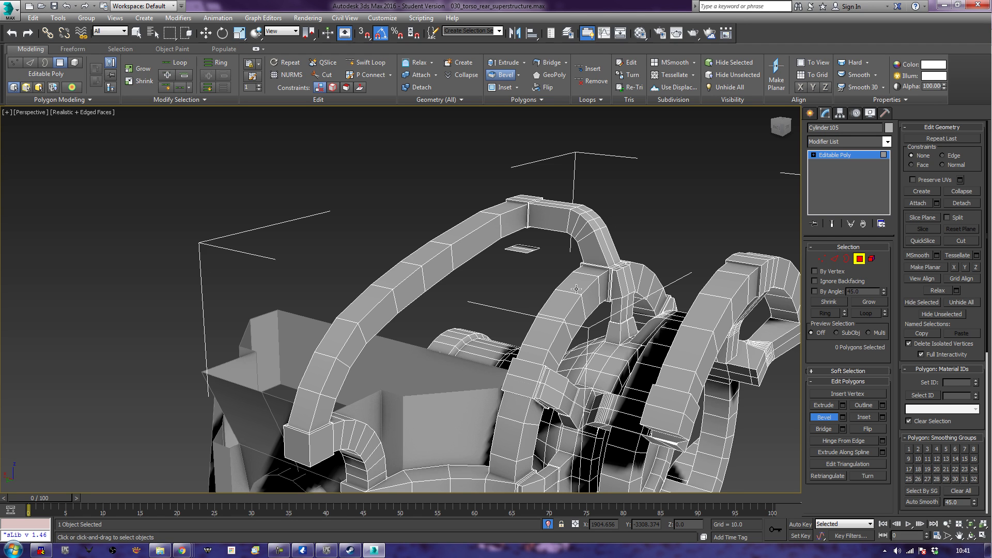
middle_click_drag(661, 227, 515, 254, "alt")
key("shift+z")
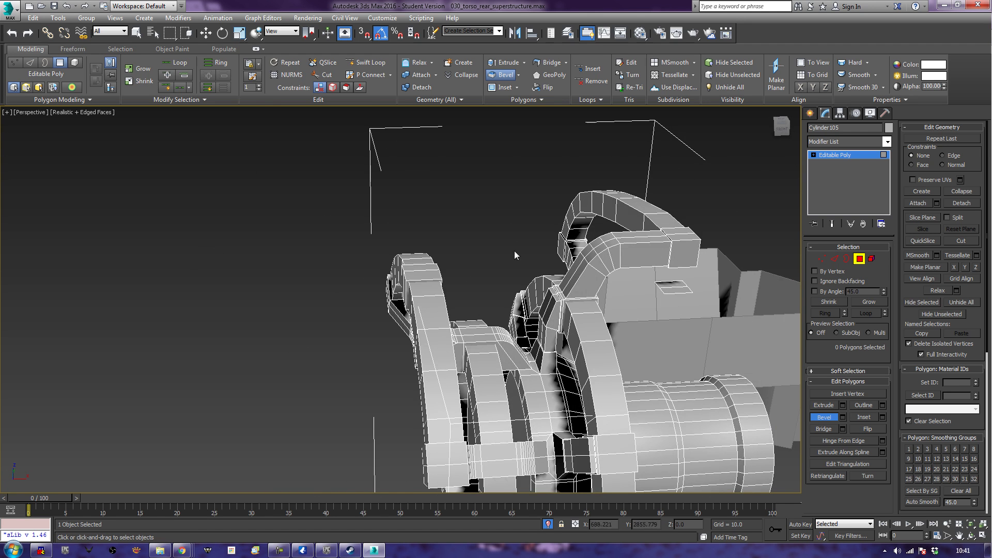
left_click(662, 284)
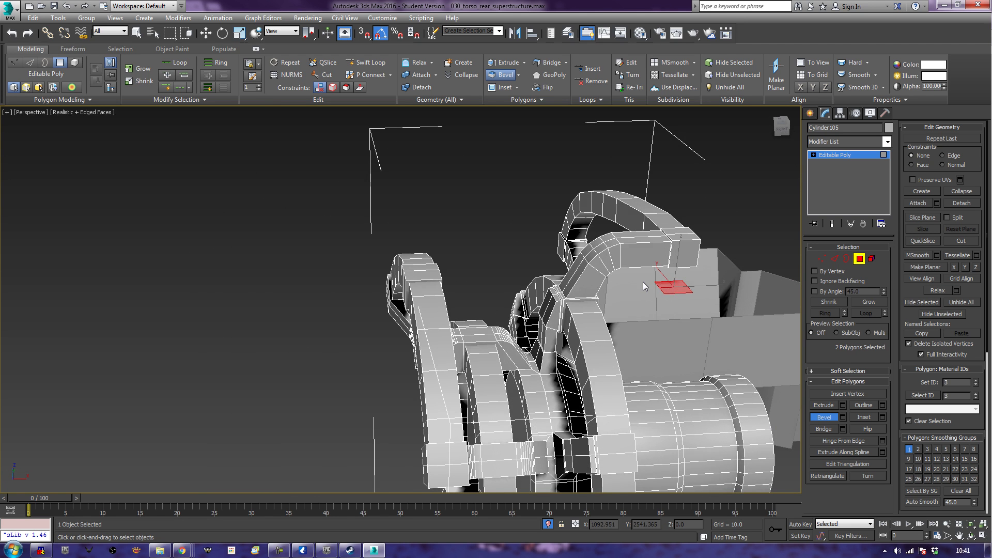
left_click(643, 282)
Step: In wireframe display, pull the beam's hidden end polygon outward through the arm's end block so that it protrudes as a stub
middle_click_drag(592, 421, 519, 308, "alt")
scroll(666, 415, "down", 2)
scroll(504, 328, "up", 3)
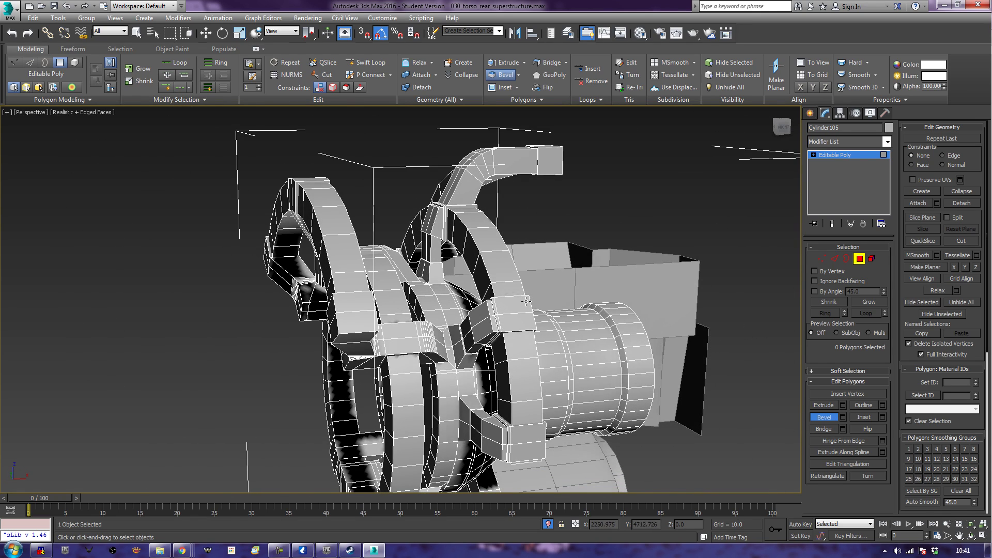
middle_click_drag(555, 318, 615, 245, "alt")
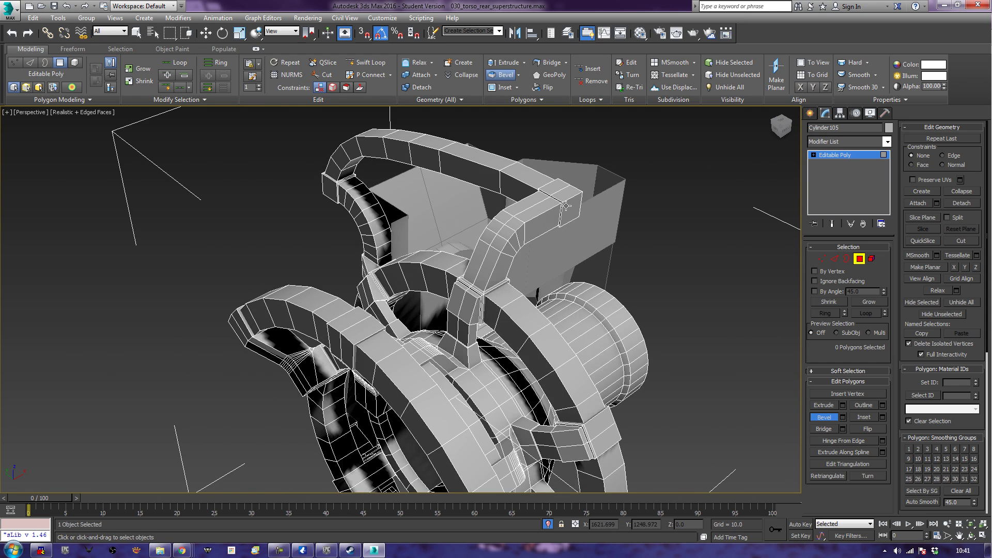
middle_click_drag(562, 207, 463, 329, "alt")
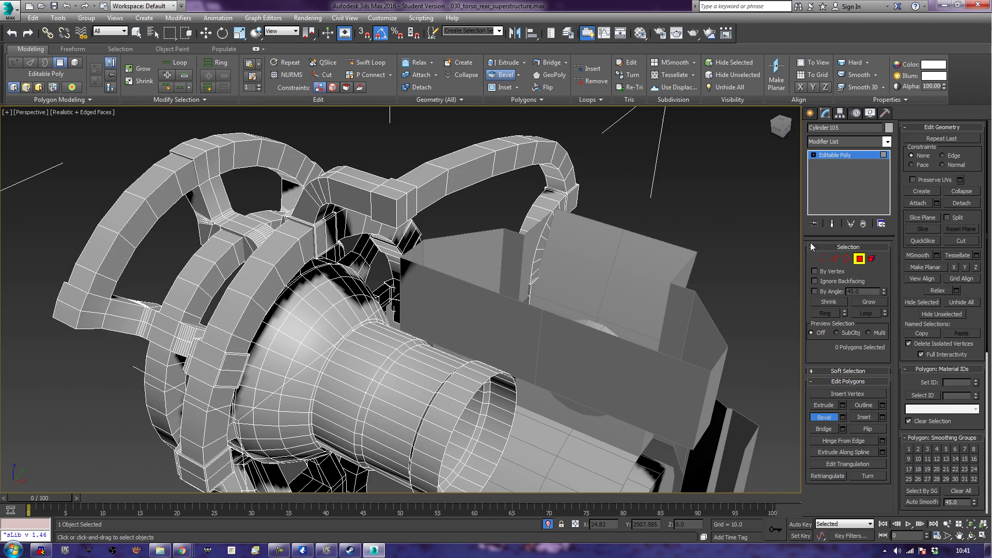
left_click(859, 259)
key("w")
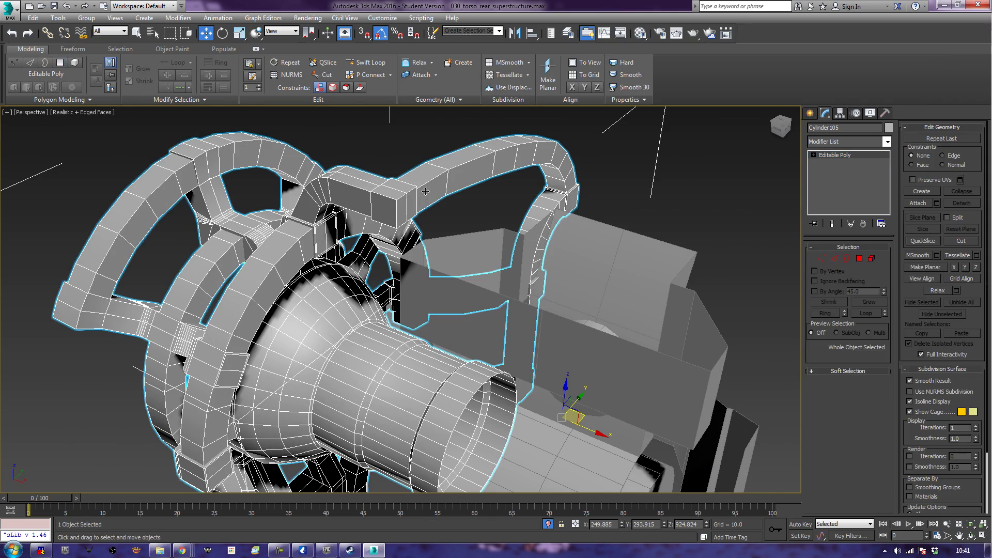
left_click(859, 259)
key("F3")
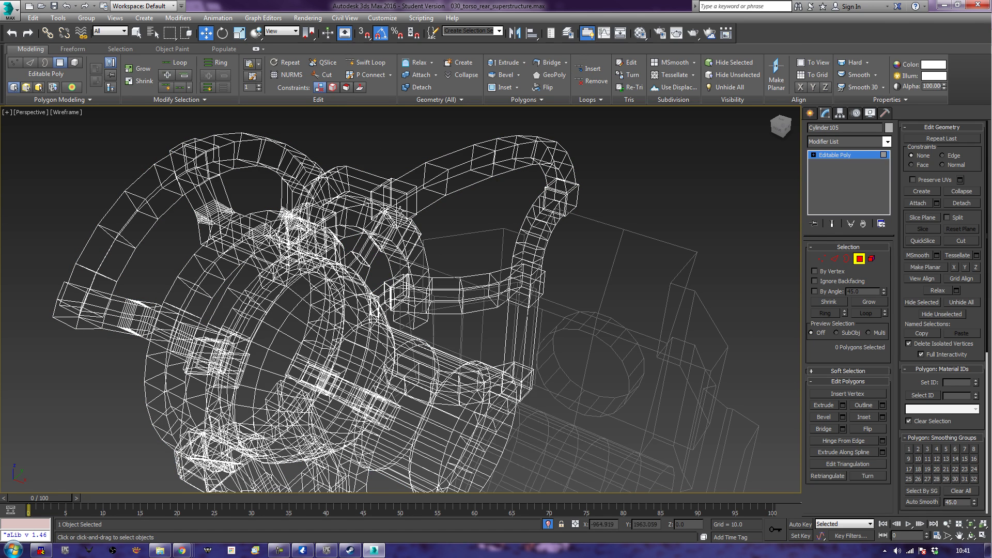
left_click(387, 194)
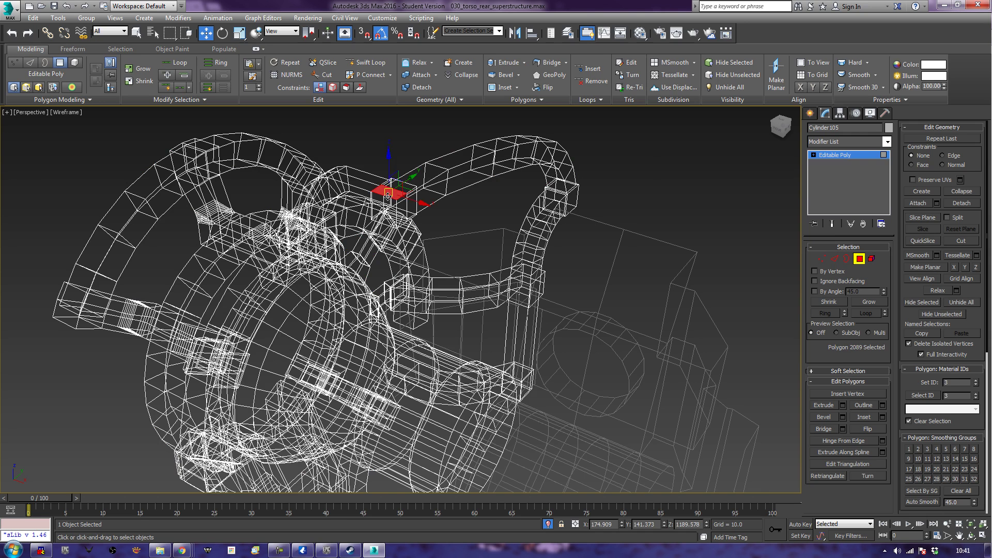
left_click(388, 198)
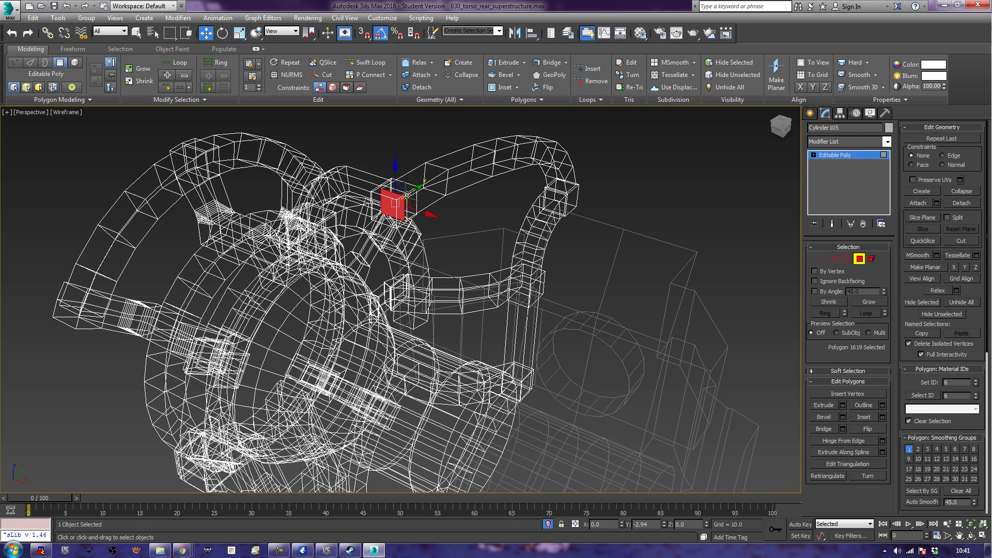
left_click_drag(403, 197, 391, 206)
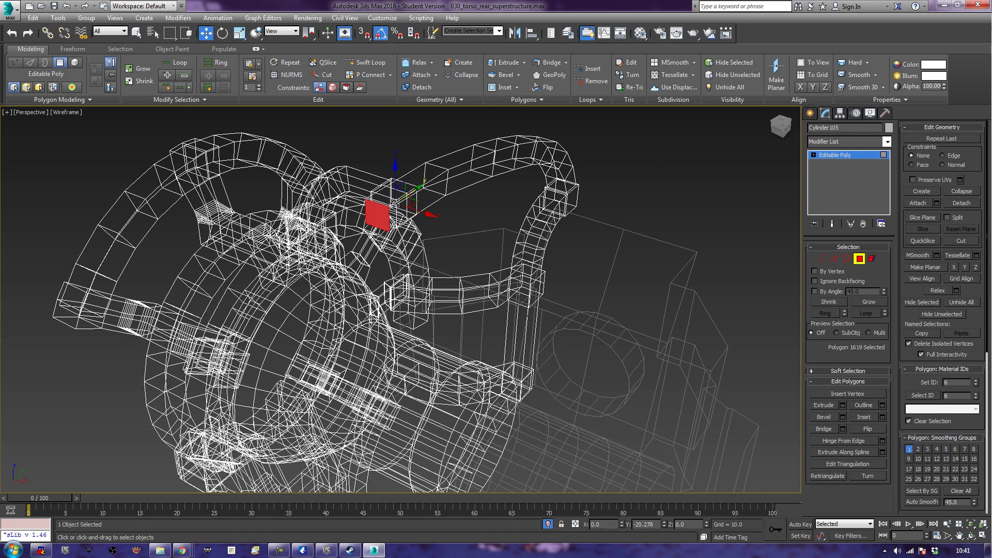
left_click(858, 260)
key("F3")
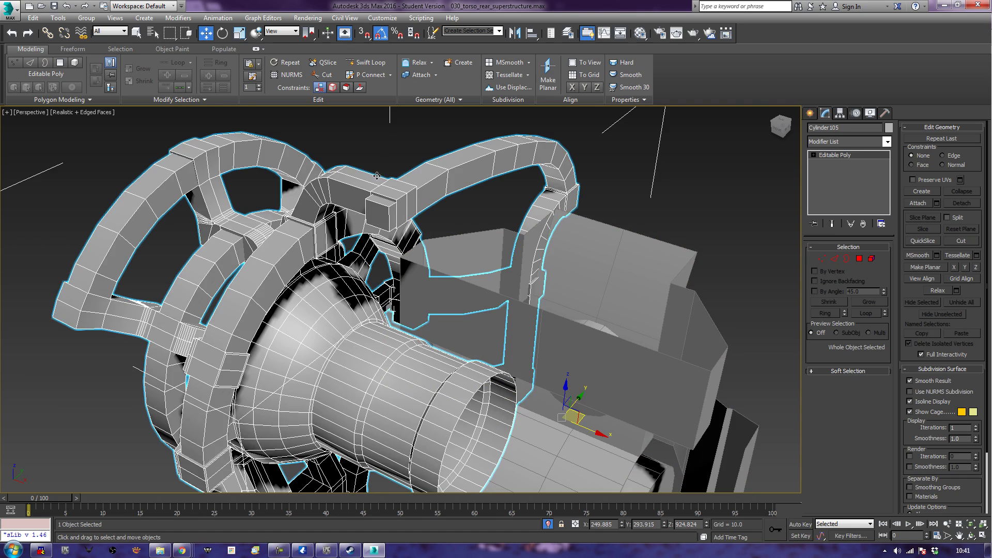
Step: Add a Symmetry modifier to the superstructure with Z as the mirror axis
middle_click_drag(383, 272, 405, 264, "alt")
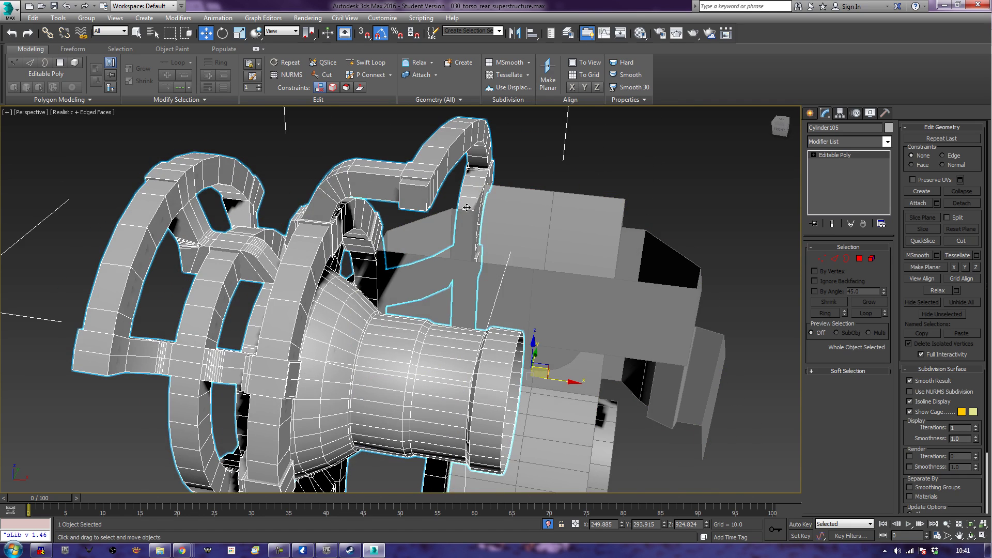
middle_click_drag(464, 203, 482, 279)
scroll(482, 279, "up", 5)
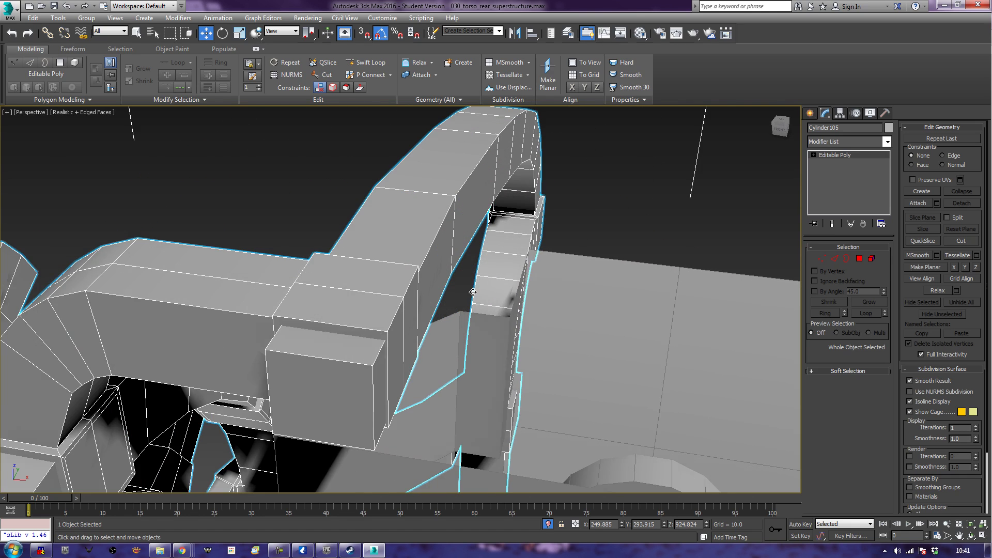
scroll(473, 291, "down", 6)
middle_click_drag(608, 283, 642, 269, "alt")
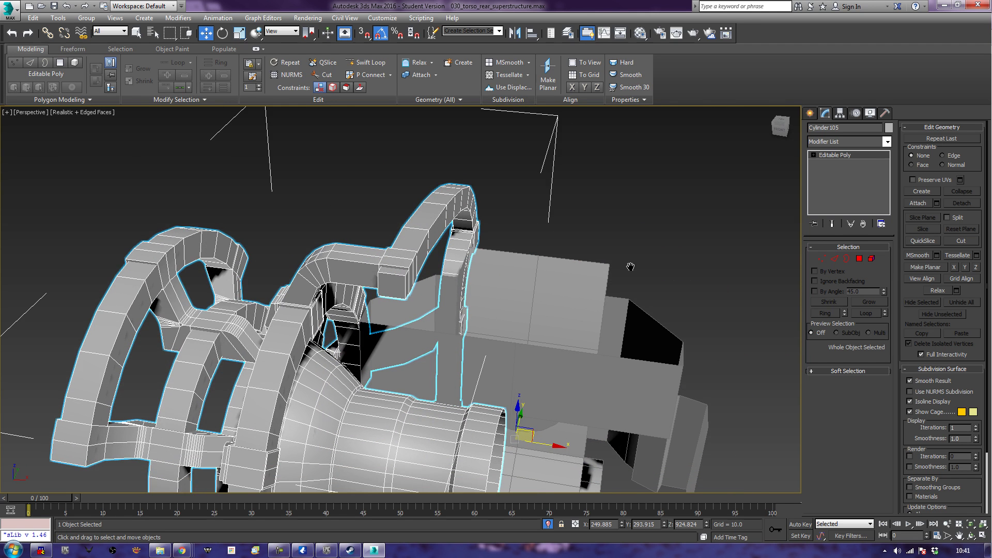
left_click(857, 144)
key("s")
key("s")
key("s")
key("s")
key("s")
key("s")
key("s")
key("s")
key("s")
key("s")
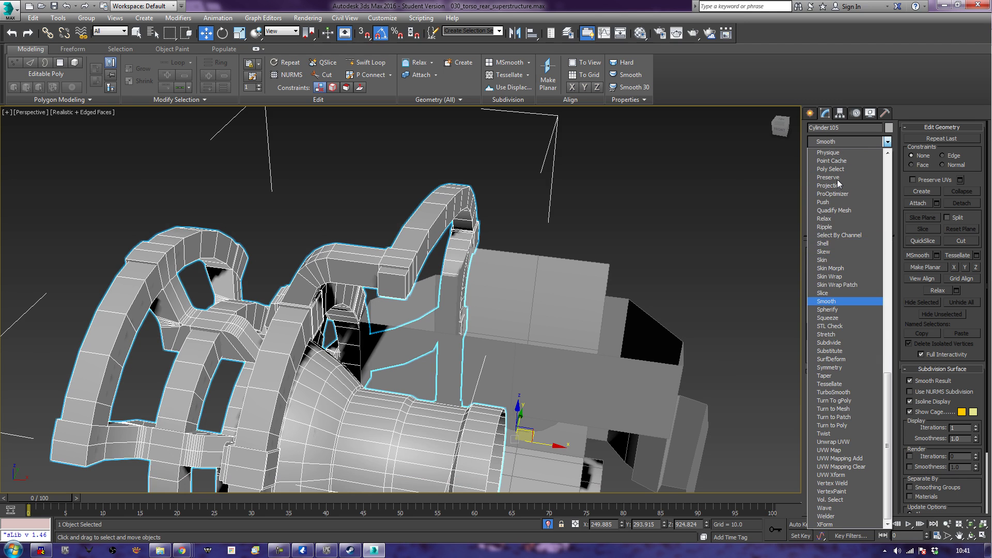
left_click(839, 368)
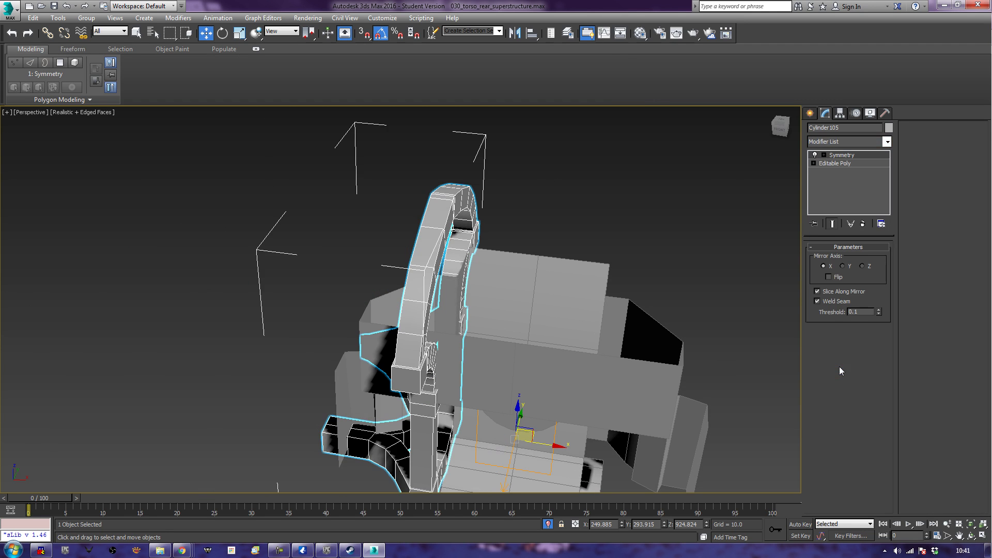
left_click(861, 266)
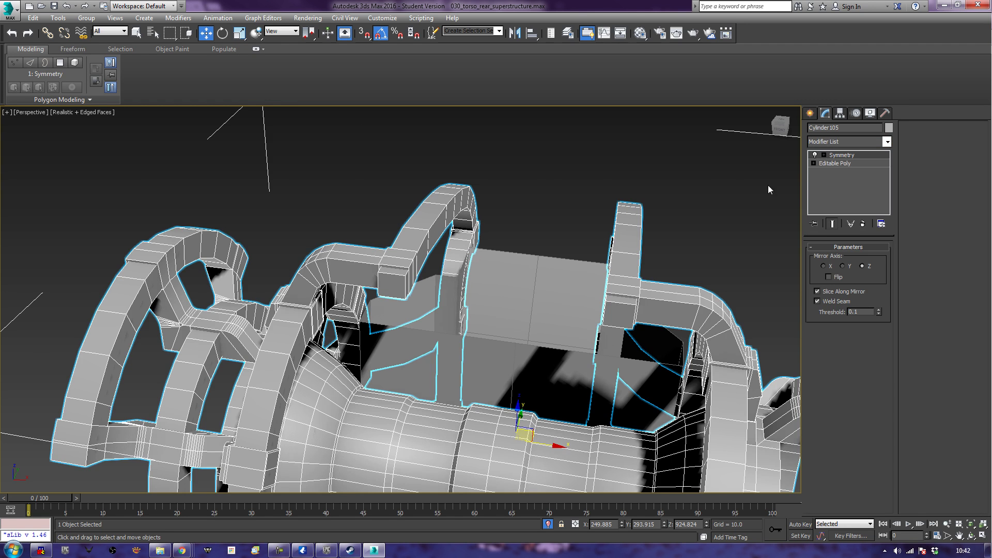
middle_click_drag(670, 246, 764, 231, "alt")
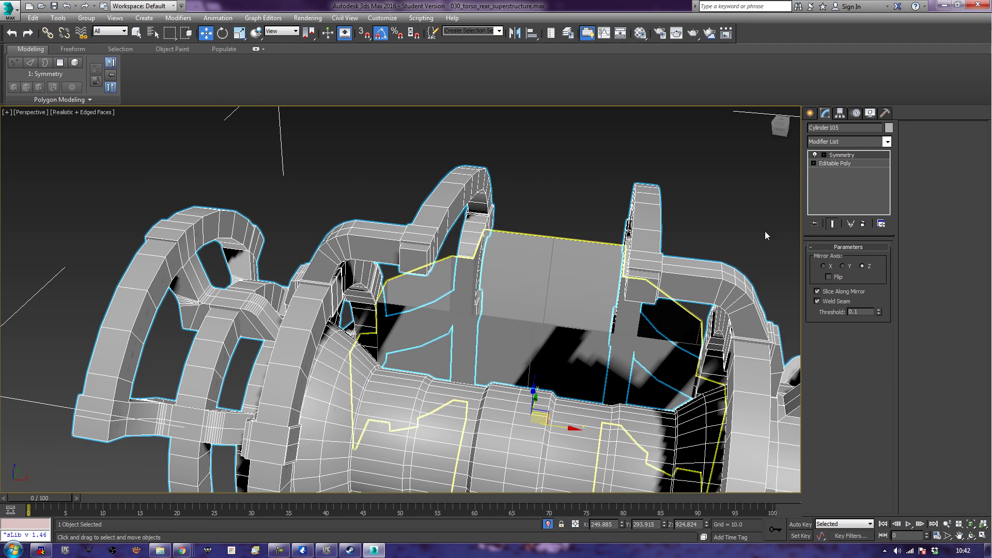
Step: With the mirrored result shown, slightly inset the two base-mesh polygons on the arm end block's side facing the mirror plane
left_click(847, 164)
left_click(831, 224)
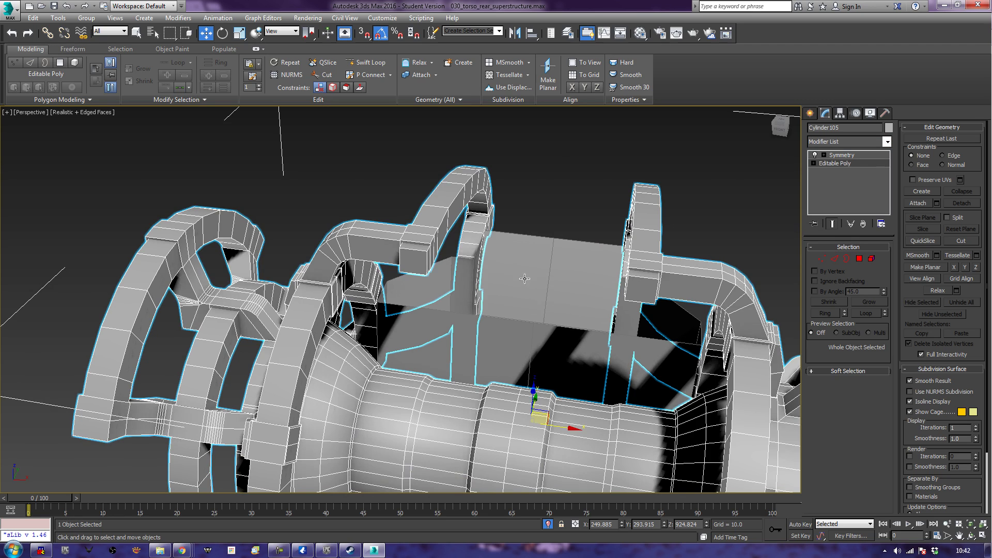
middle_click_drag(477, 331, 421, 341, "alt")
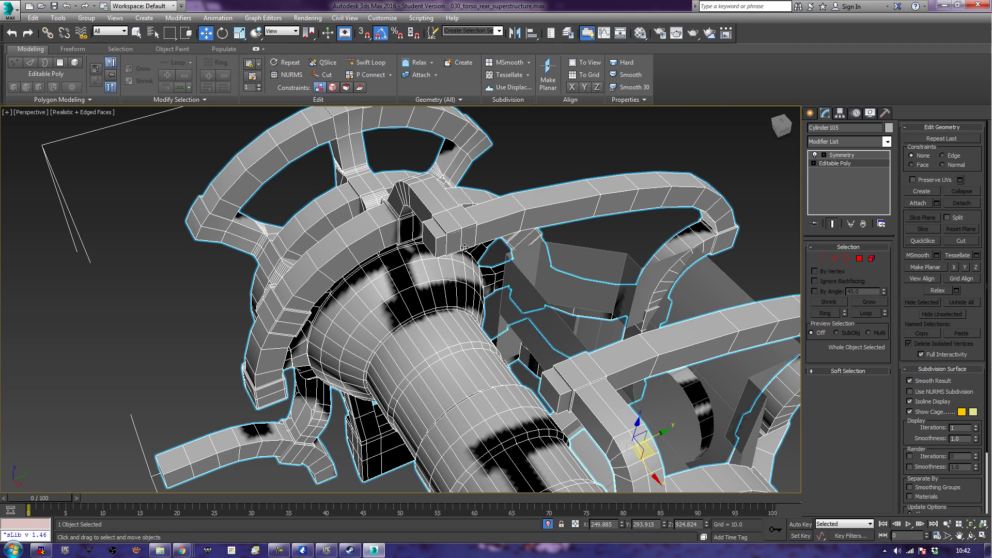
left_click(858, 259)
left_click(465, 237)
left_click(454, 241, "ctrl")
middle_click_drag(454, 240, 552, 340, "alt")
scroll(488, 237, "up", 3)
scroll(551, 339, "up", 3)
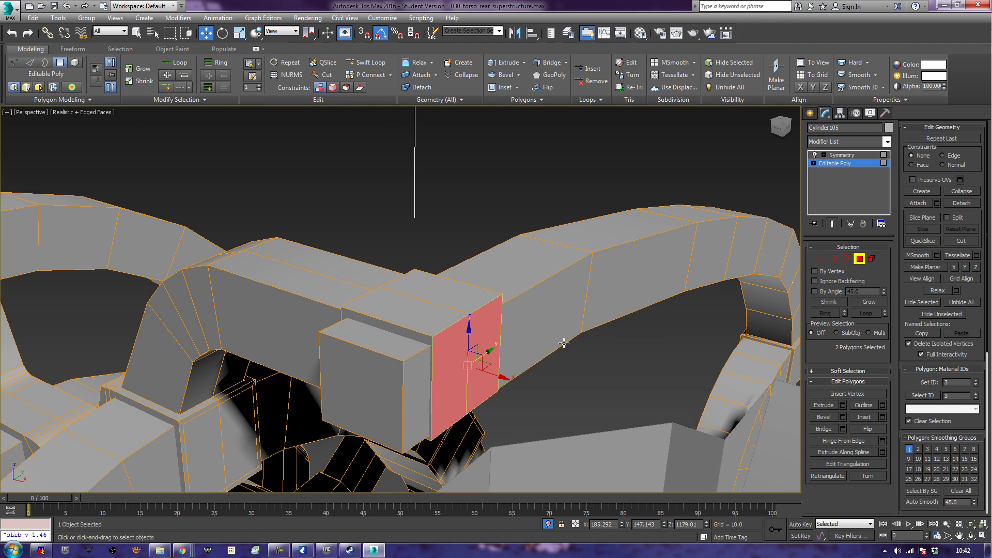
left_click(878, 417)
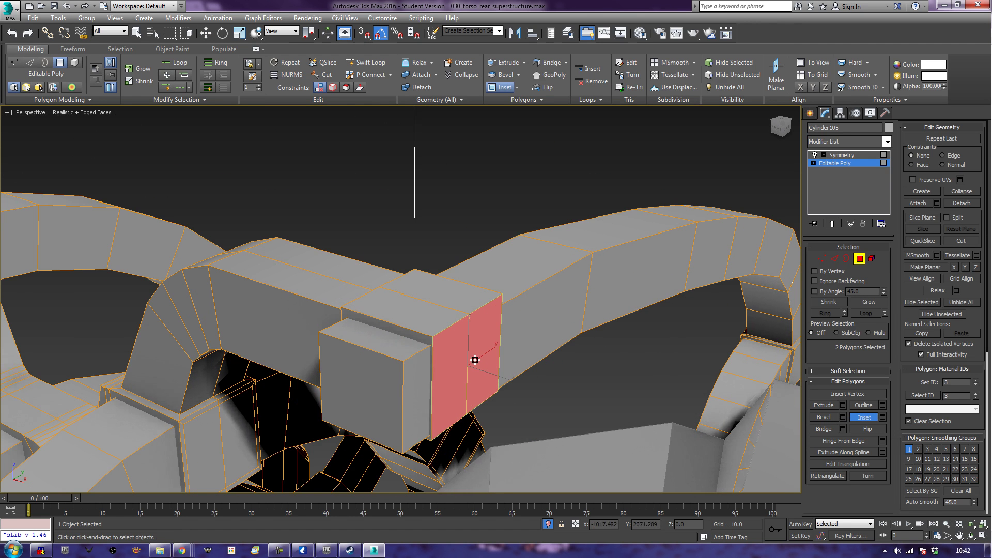
left_click_drag(475, 360, 478, 356)
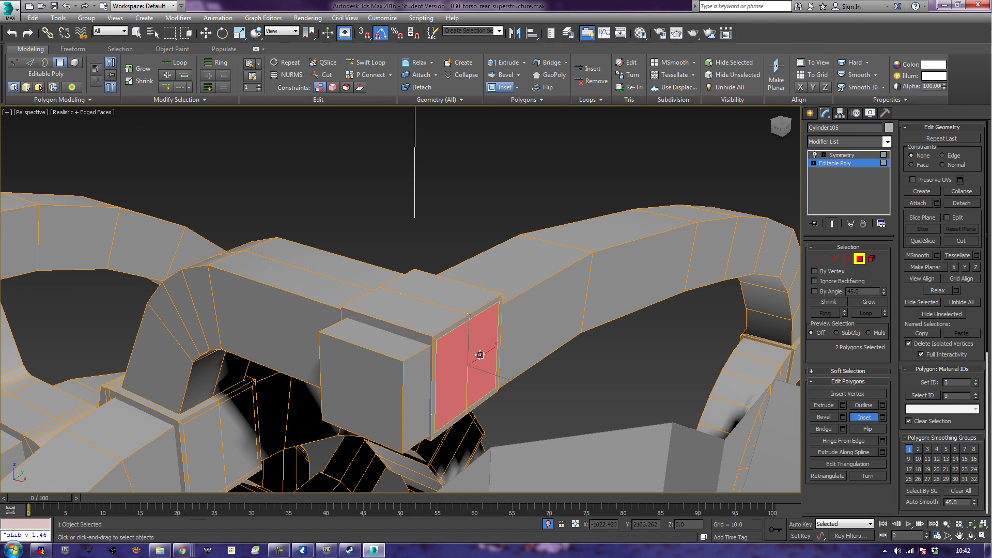
Step: Extrude the two inset polygons toward the mirror plane as a long crossbar
left_click(826, 404)
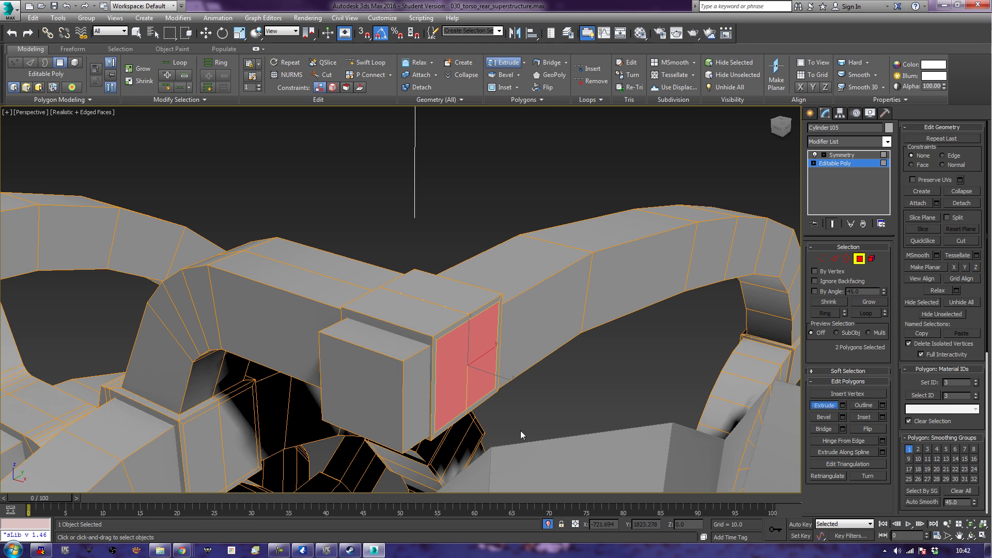
left_click_drag(455, 394, 549, 116)
middle_click_drag(643, 366, 561, 346)
scroll(506, 302, "down", 3)
Step: Move the crossbar's end polygons along X to about 249.88 to meet the mirrored half, and clear the selection
key("w")
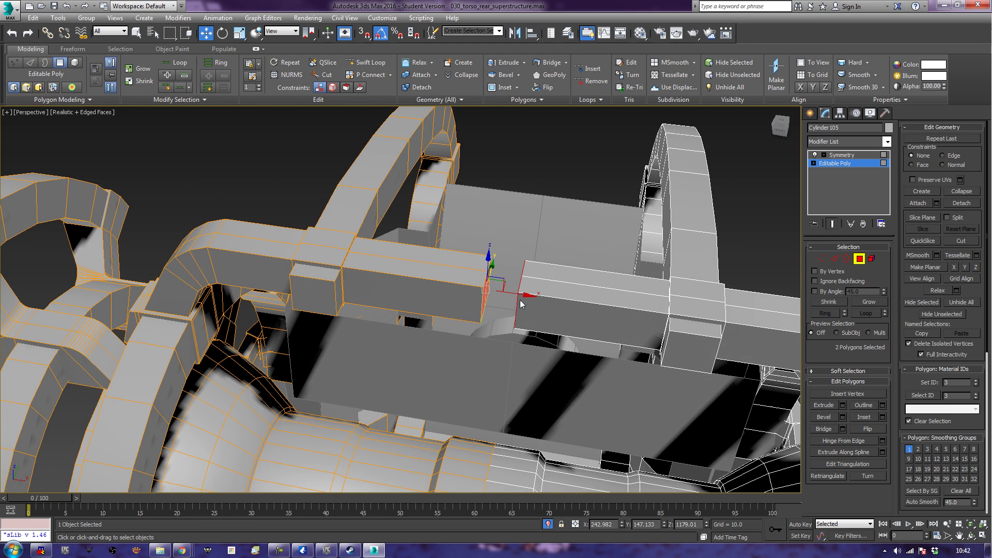
left_click_drag(532, 295, 536, 299)
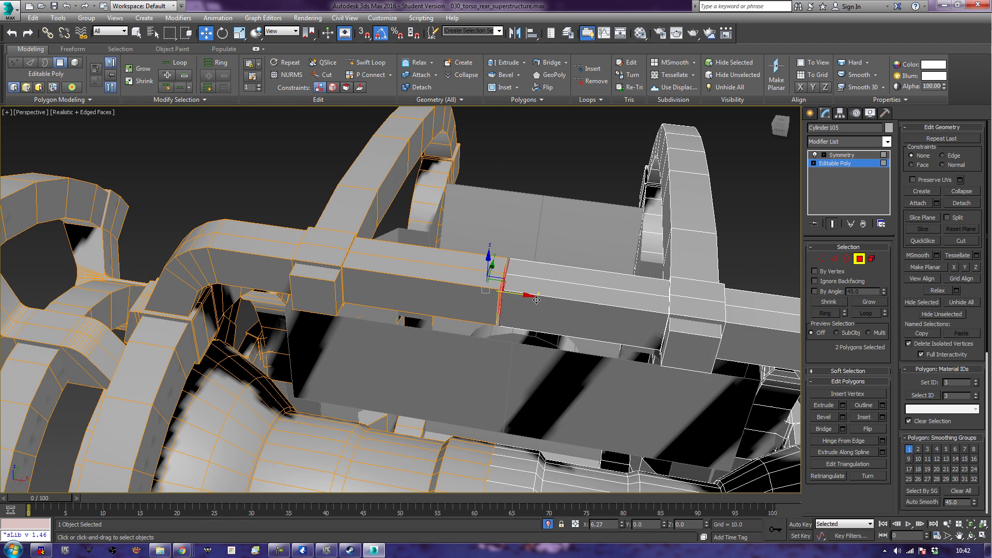
left_click_drag(536, 300, 535, 308)
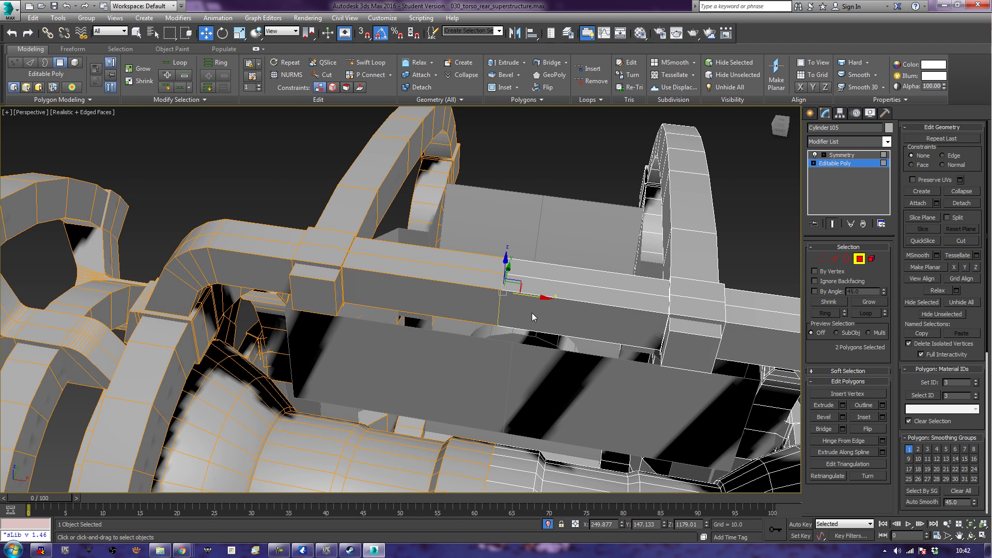
key("ctrl+d")
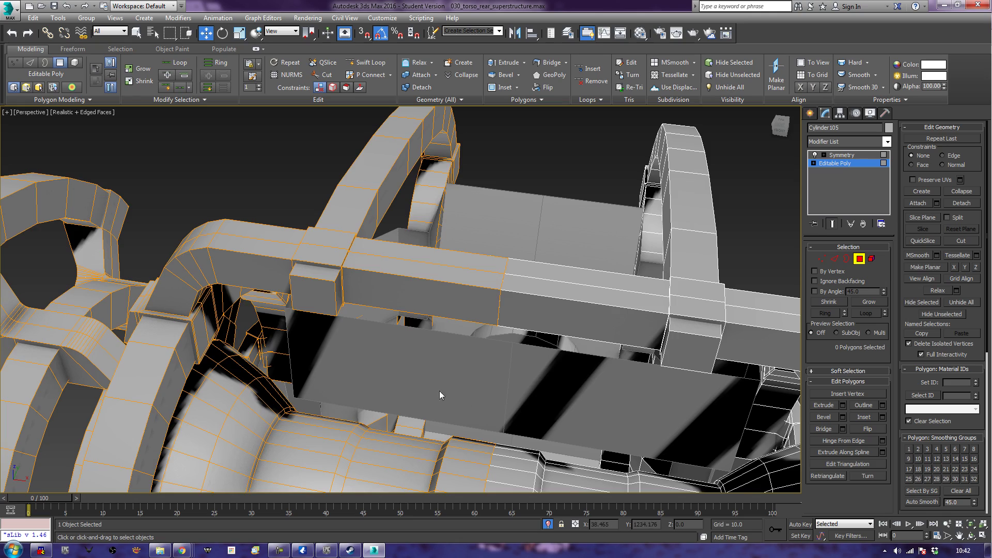
Step: Review the mirrored superstructure, leave polygon editing, and end isolation to bring back the whole mech
middle_click_drag(401, 375, 434, 313, "alt")
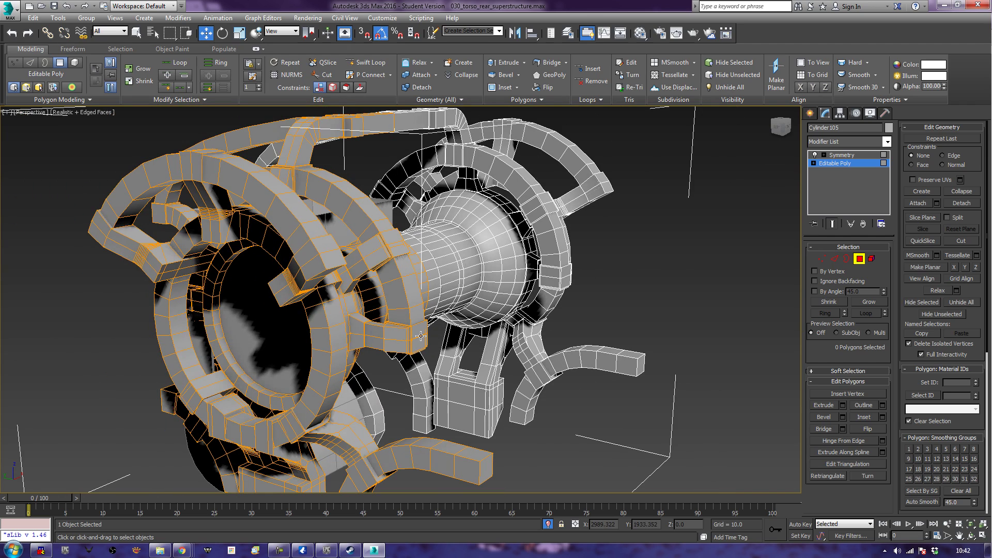
middle_click_drag(449, 259, 529, 253)
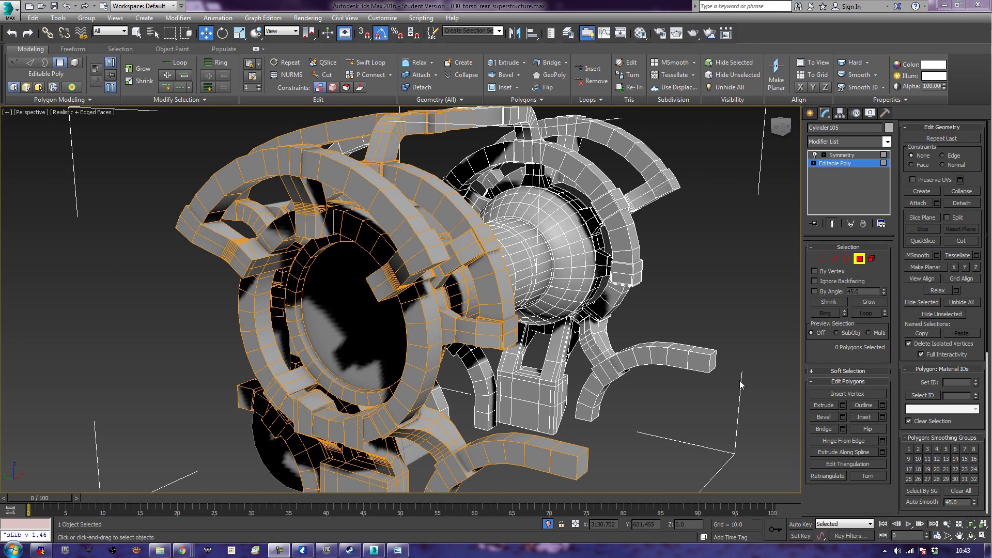
key("z")
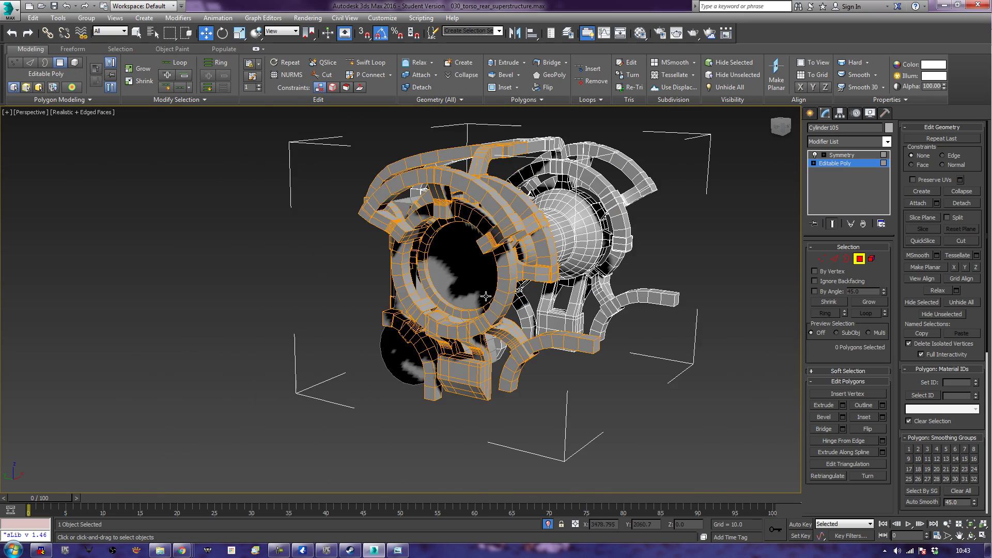
middle_click_drag(503, 285, 481, 296, "alt")
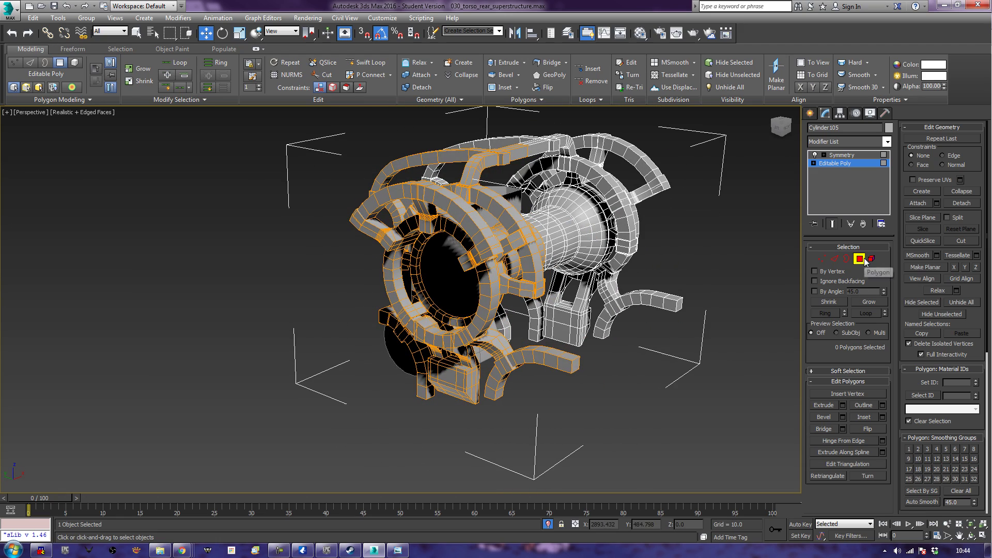
left_click(858, 258)
right_click(766, 419)
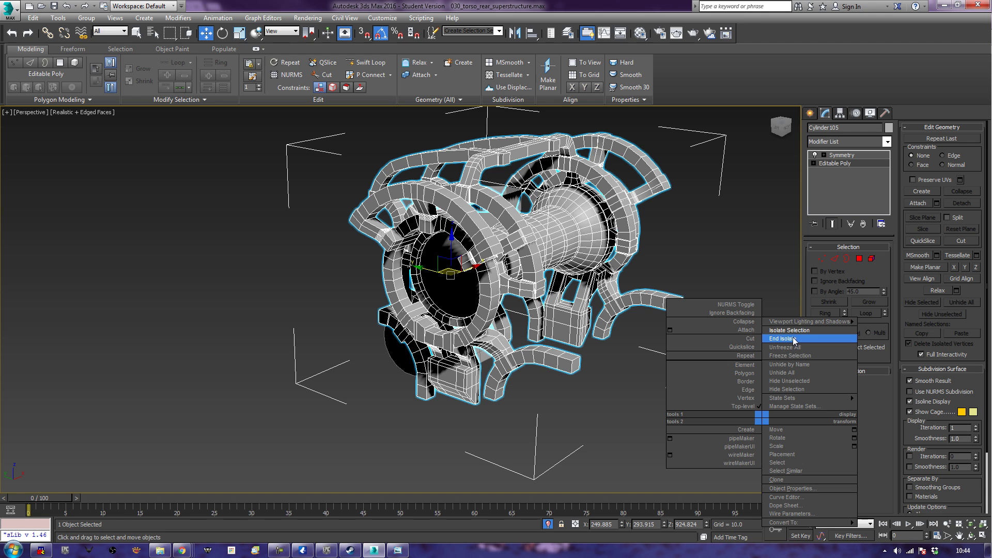
left_click(802, 337)
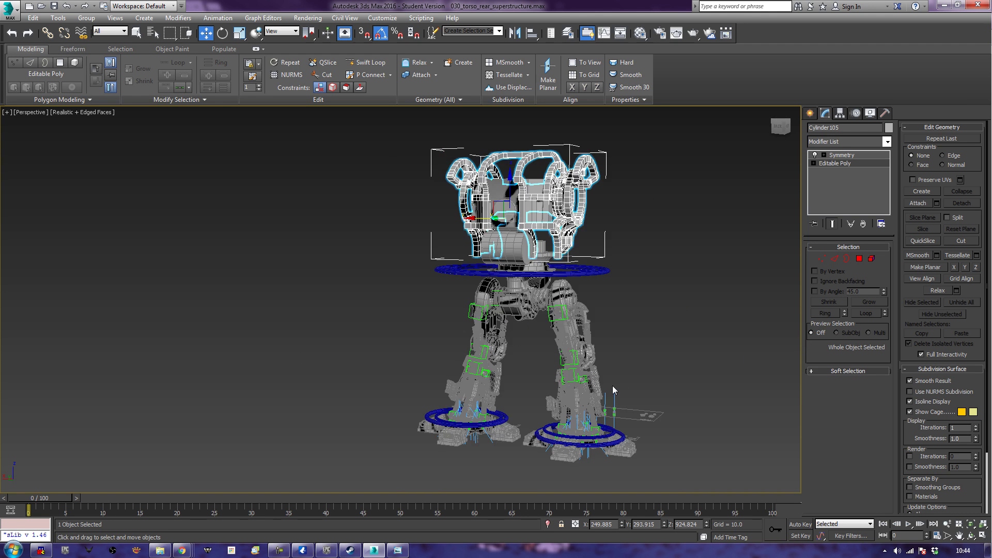
Step: Isolate the rear superstructure together with the neighbouring torso parts and the round waist base, and clear the selection
mouse_move(676, 283)
middle_mouse_down("alt")
mouse_move(607, 276)
mouse_move(677, 301)
middle_mouse_up("alt")
left_click(532, 235, "ctrl")
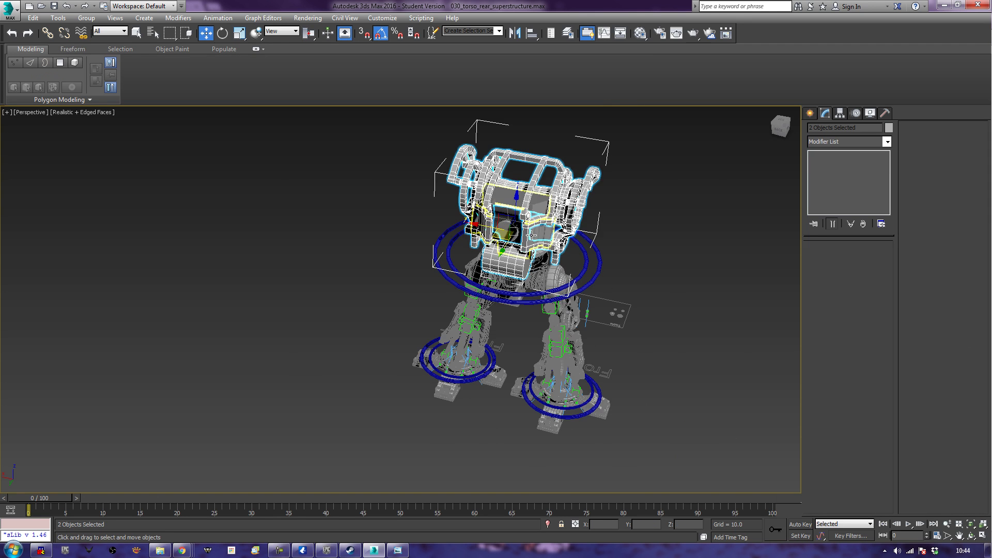
left_click(536, 228, "ctrl")
left_click(502, 233, "ctrl")
middle_click_drag(763, 234, 584, 234, "alt")
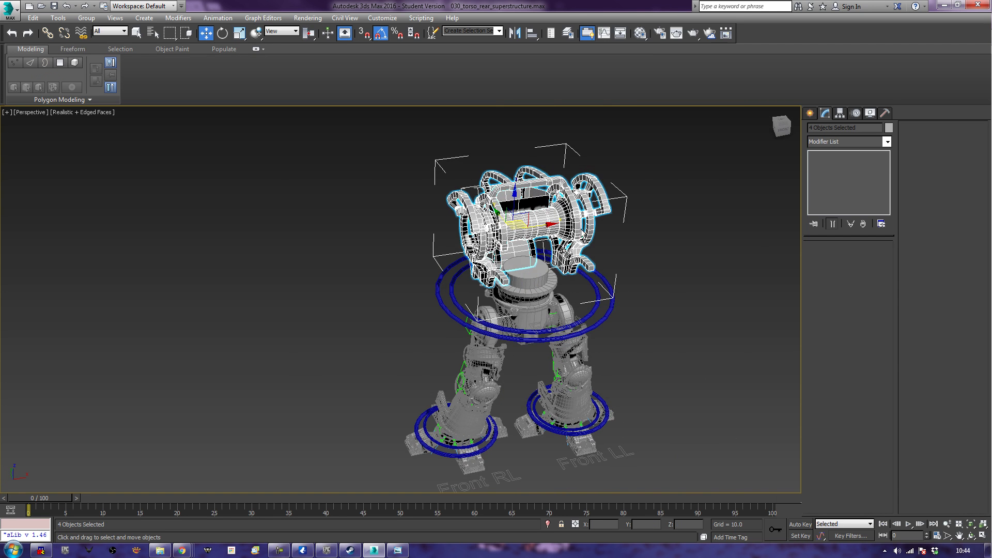
left_click(532, 271, "ctrl")
right_click(532, 271)
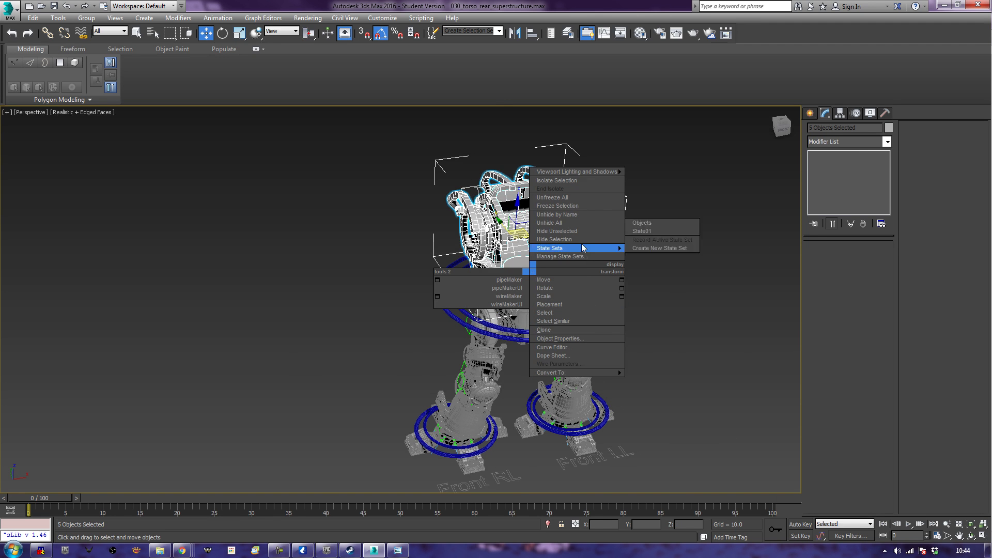
left_click(591, 180)
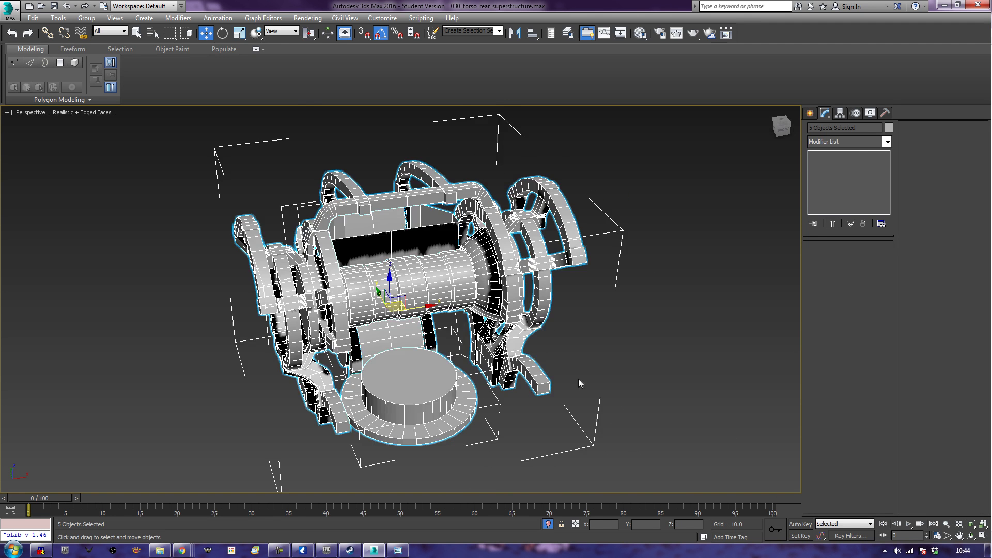
left_click(542, 426)
middle_click_drag(542, 426, 526, 392, "alt")
scroll(532, 334, "up", 4)
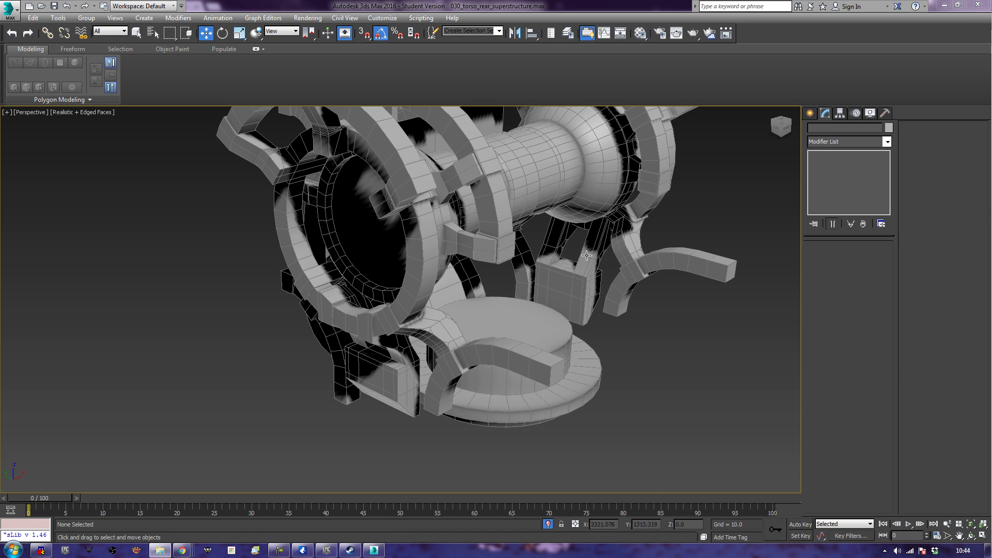
Step: Remove the Symmetry modifier from the superstructure and start polygon-level editing of its base mesh
middle_click_drag(584, 261, 501, 404, "alt")
left_click(382, 305)
middle_click_drag(382, 305, 381, 332, "alt")
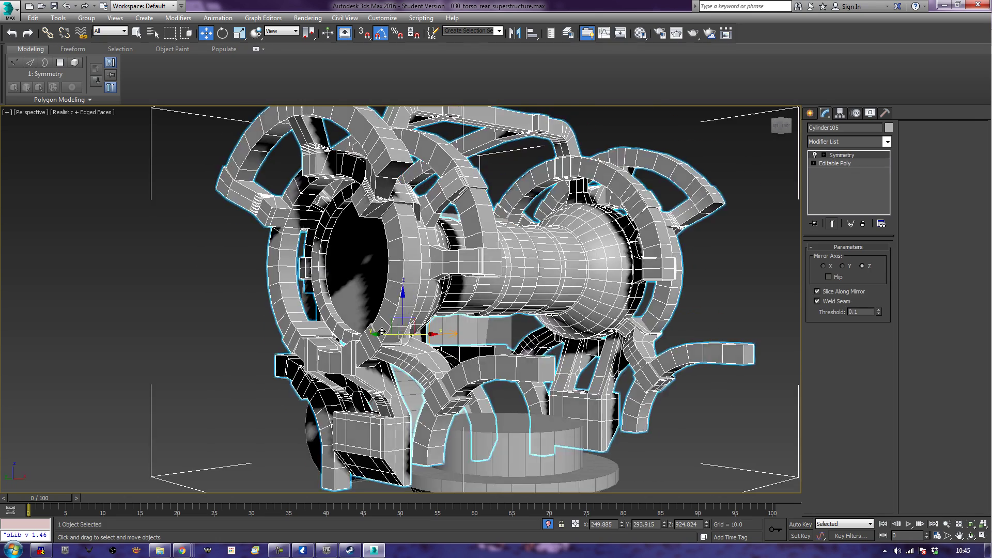
left_click(857, 154)
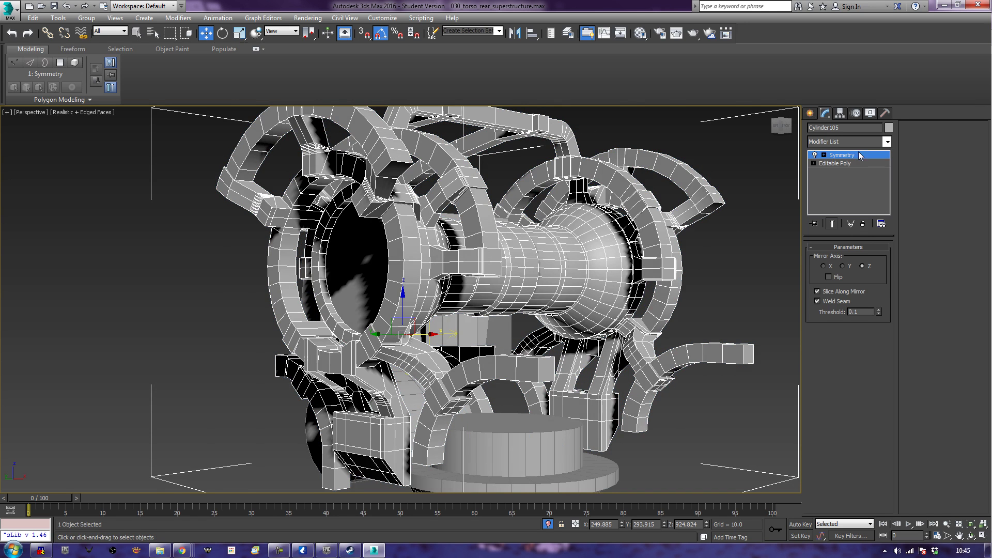
left_click(862, 224)
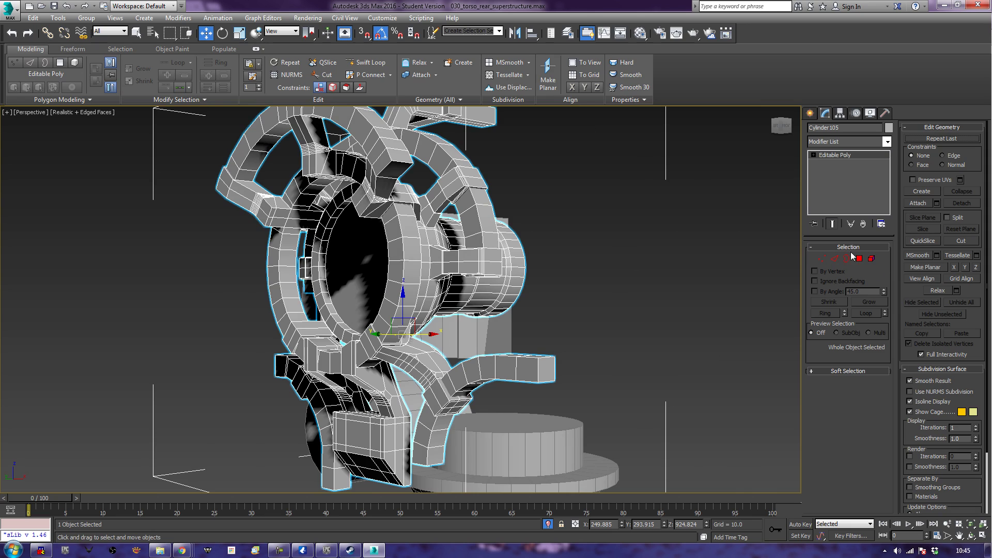
left_click(858, 258)
Step: Delete the polygons of the last segment at the free end of the lower curved arm
middle_click_drag(575, 317, 592, 363, "alt")
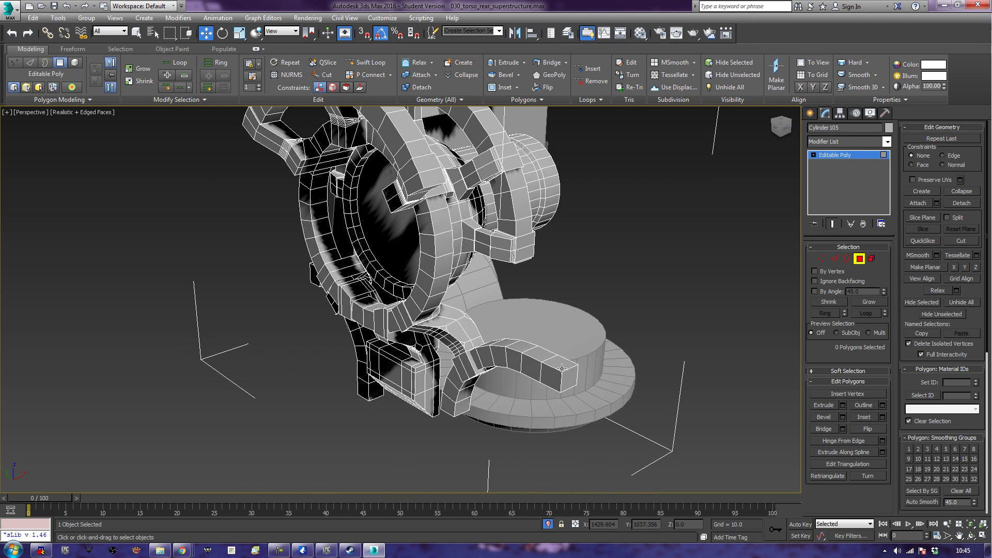
left_click(562, 368)
middle_click_drag(633, 327, 652, 319, "alt")
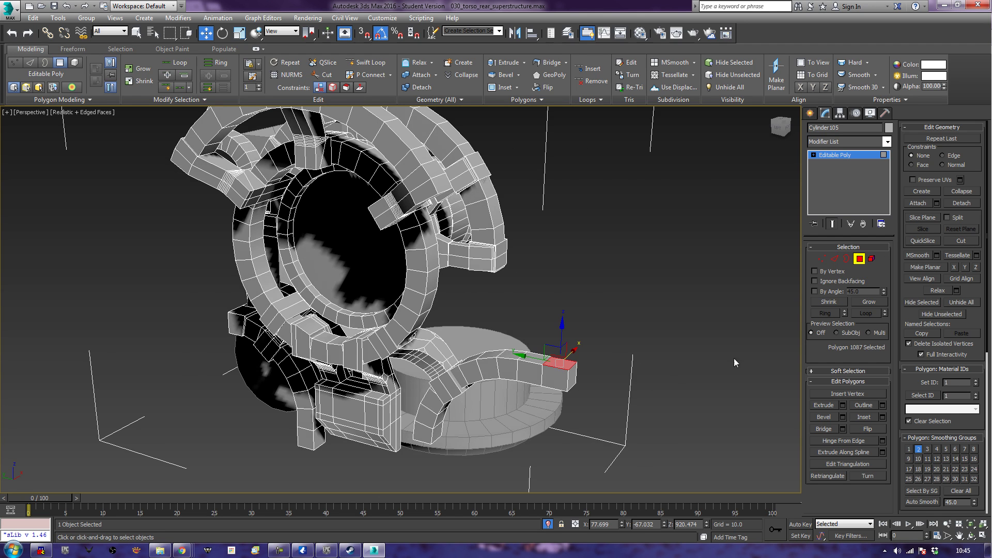
left_click_drag(578, 372, 562, 405)
key("Delete")
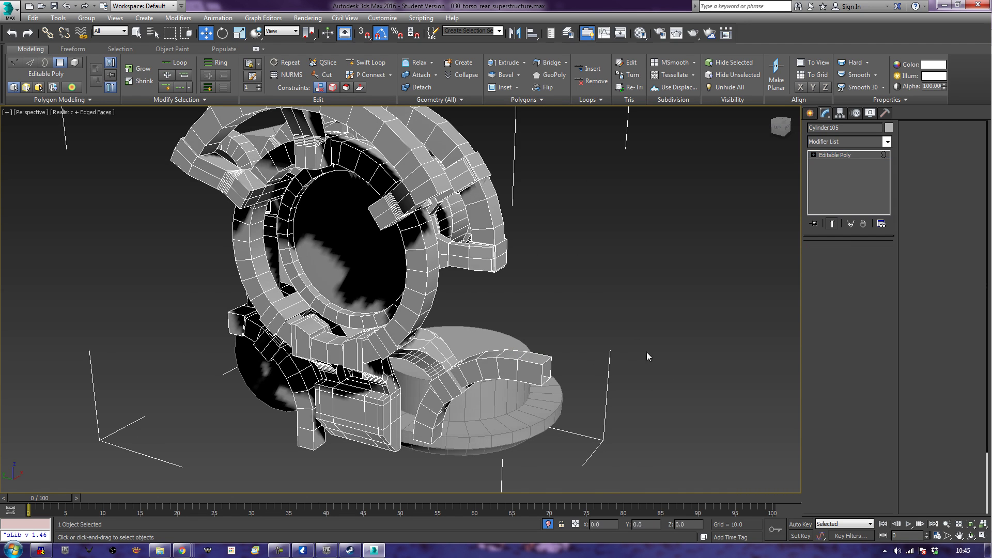
Step: Cap the open border at the shortened end of the lower arm
left_click(846, 258)
left_click(543, 374)
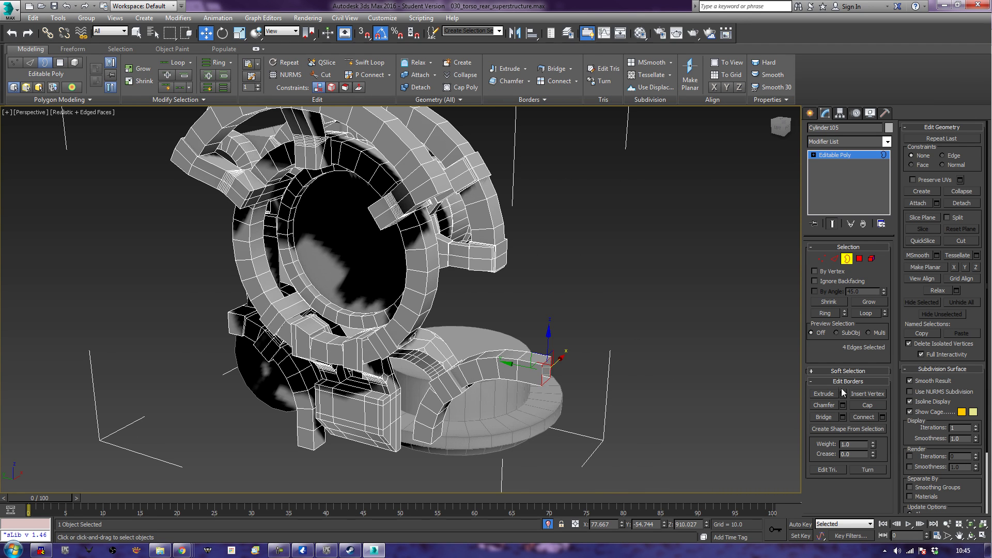
left_click(863, 403)
Step: Bevel the capped end polygon of the lower arm outward into a slightly larger end block
left_click(859, 258)
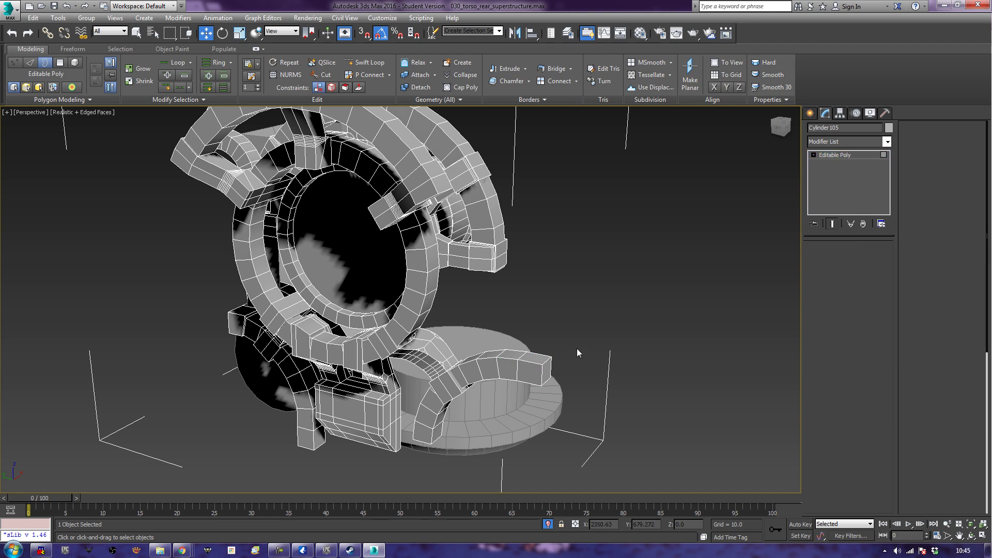
left_click(543, 372)
key("z")
scroll(635, 420, "down", 3)
left_click(831, 418)
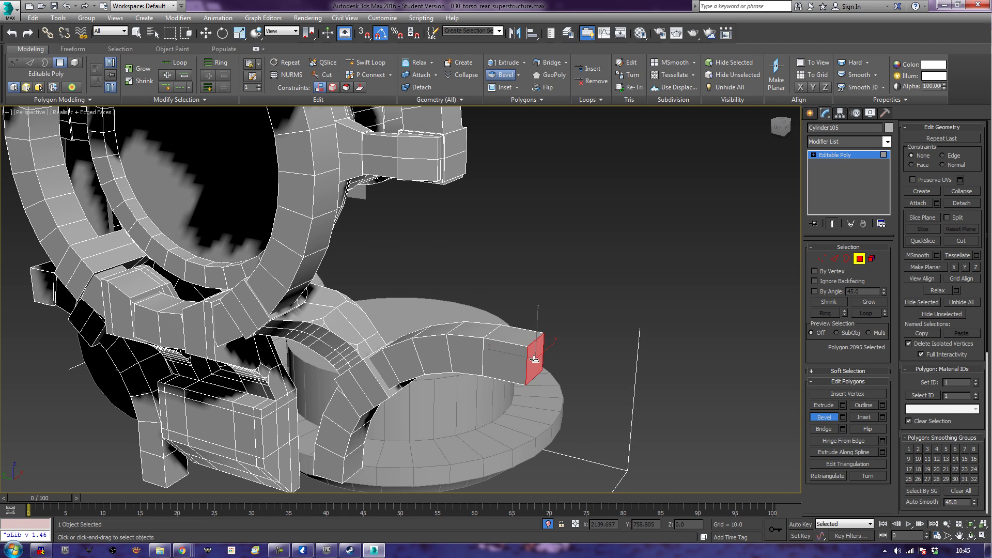
left_click_drag(535, 358, 642, 234)
left_click(641, 233)
middle_click_drag(642, 233, 637, 388)
scroll(622, 375, "down", 3)
scroll(637, 387, "up", 3)
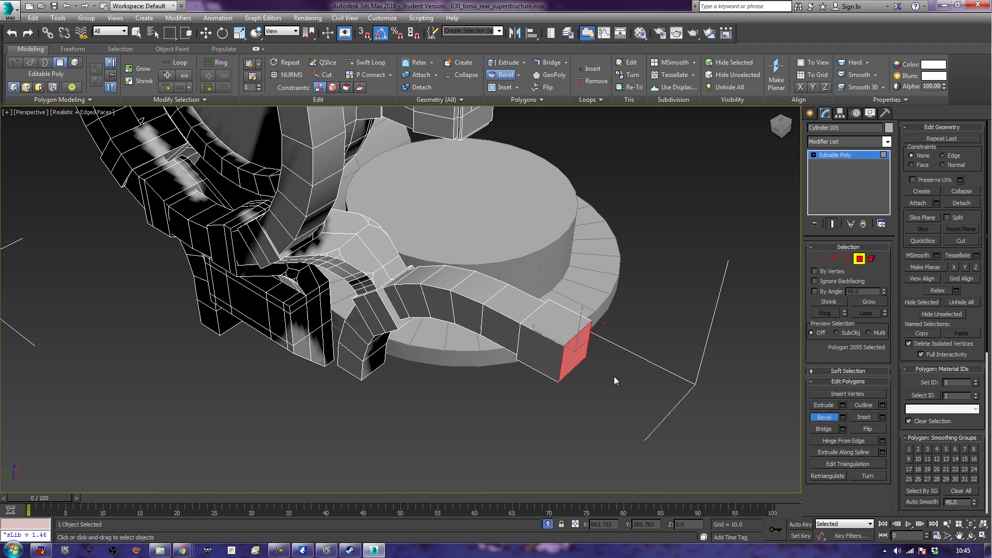
Step: Use Bevel to slightly inset the upper polygon of the lower arm's end block, without any height
left_click(559, 332)
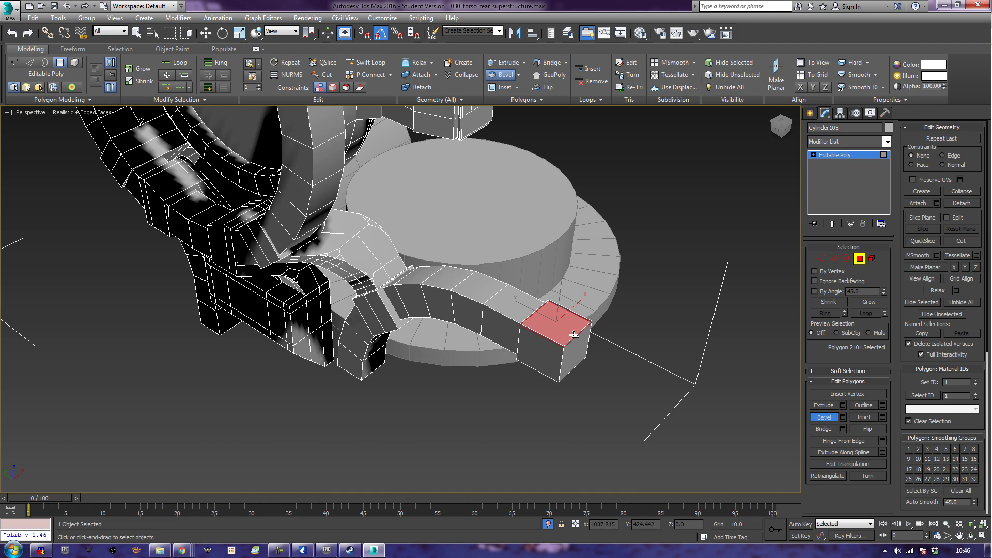
left_click(577, 332)
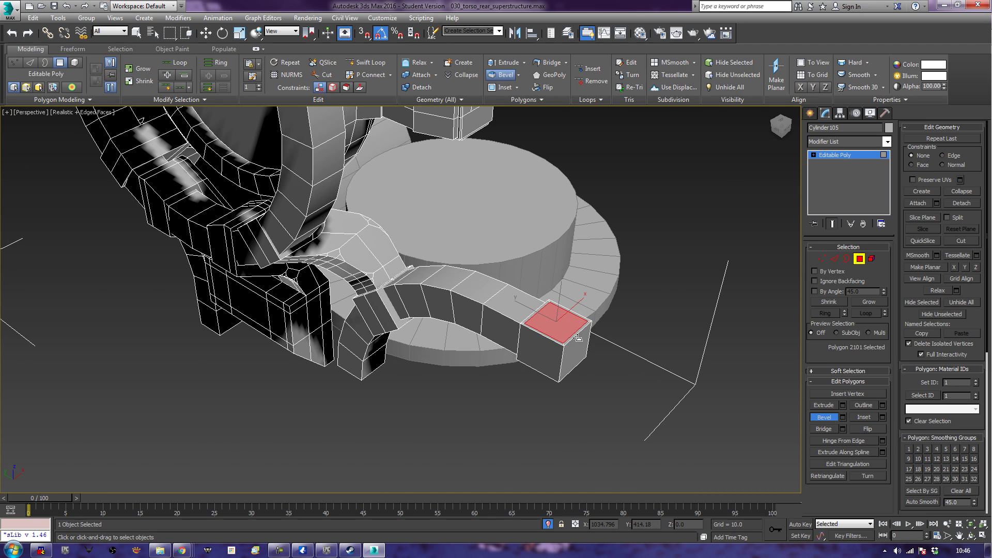
left_click_drag(577, 337, 578, 339)
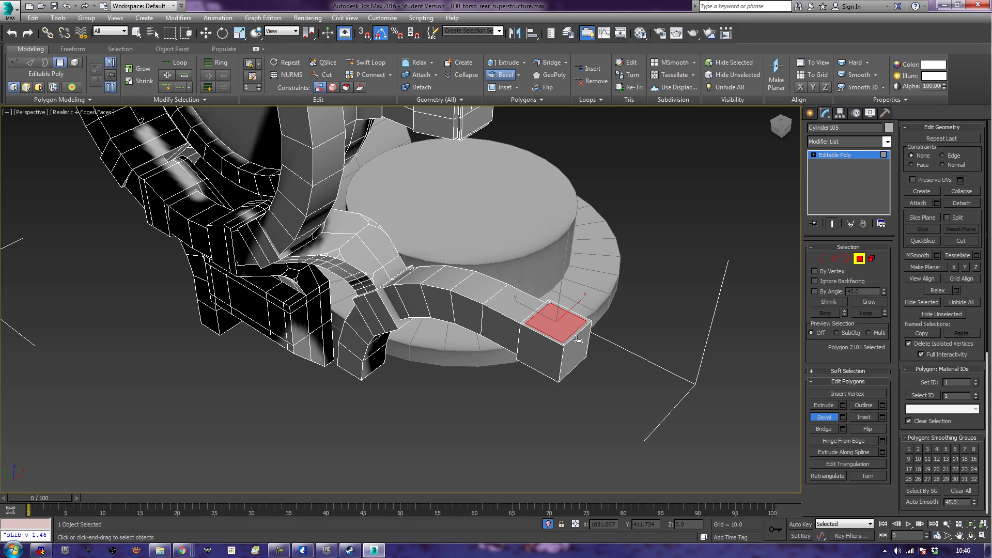
left_click_drag(578, 340, 577, 340)
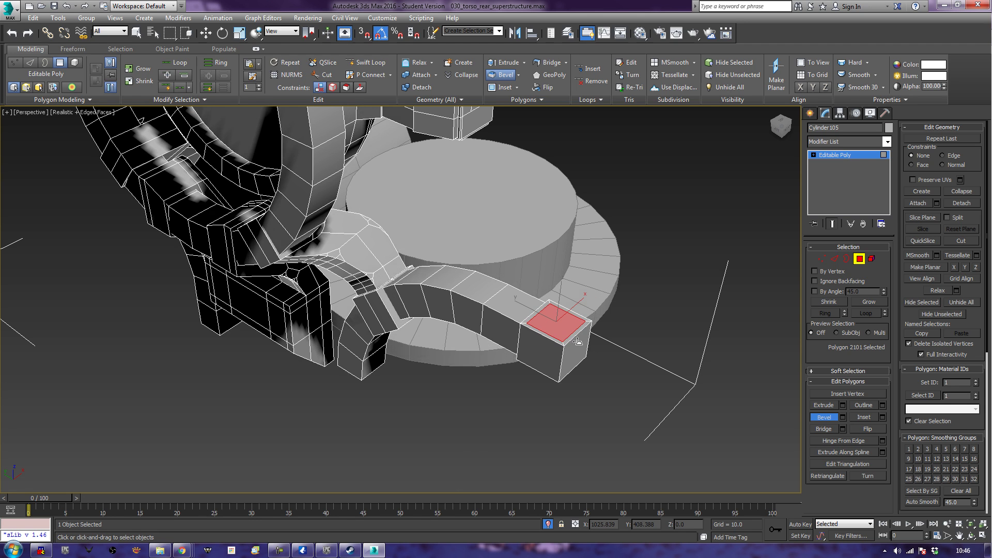
Step: Clone the inset polygon to an element beyond the arm's end, moved along Y to about -101.436
key("w")
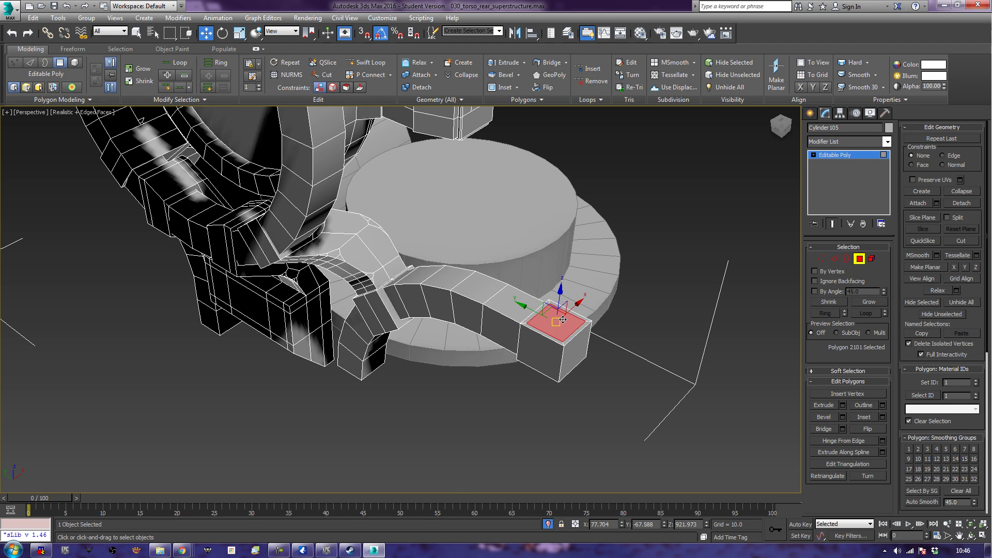
left_click(546, 322)
left_click_drag(545, 322, 604, 353, "shift")
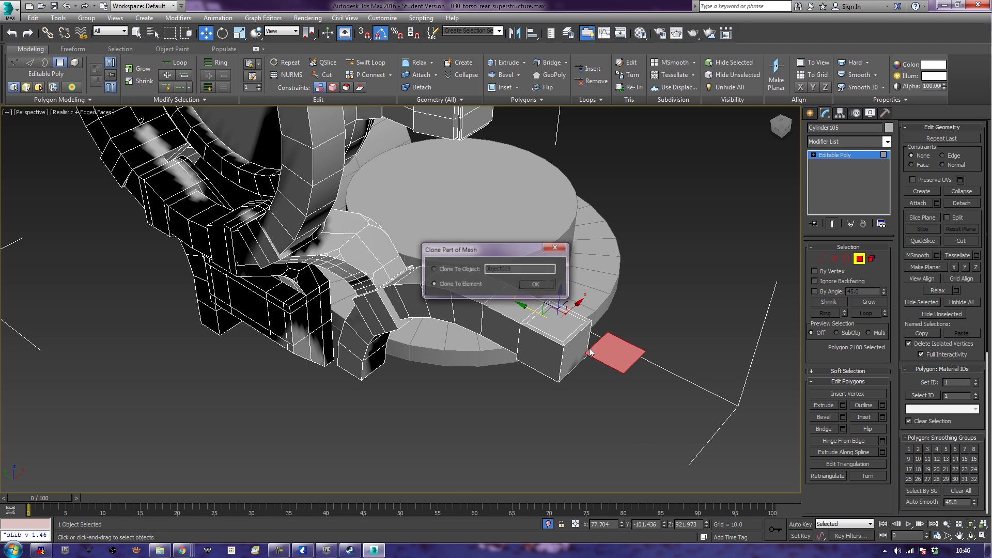
left_click(536, 285)
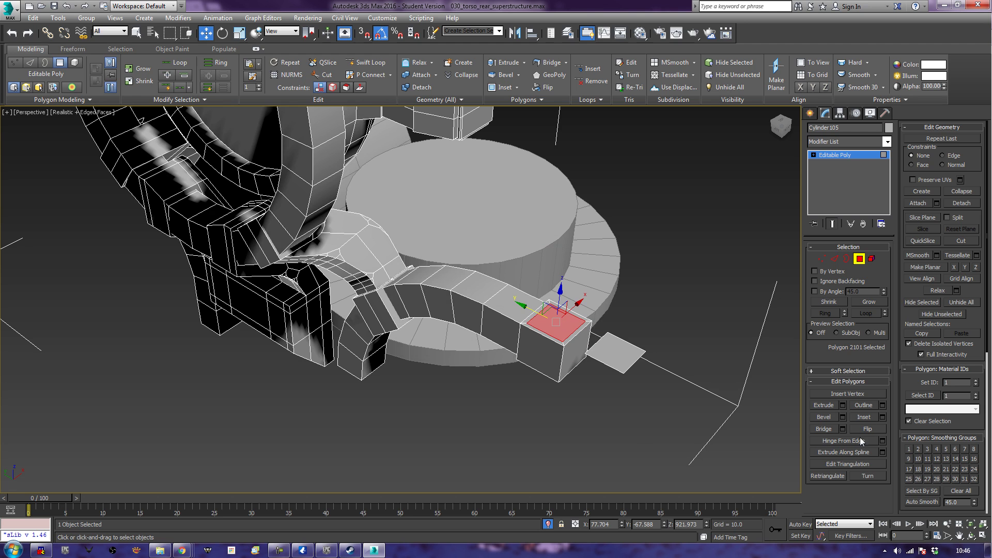
Step: Hinge the inset polygon 90 degrees with 5 segments about the cloned polygon's edge facing the arm
left_click(881, 441)
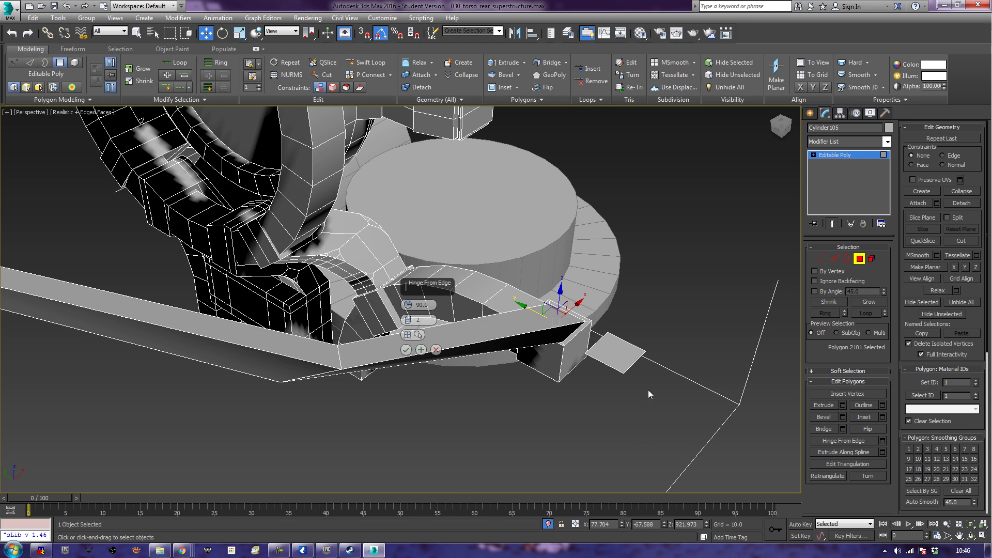
left_click(418, 335)
left_click(598, 343)
middle_click_drag(598, 342, 577, 318, "alt")
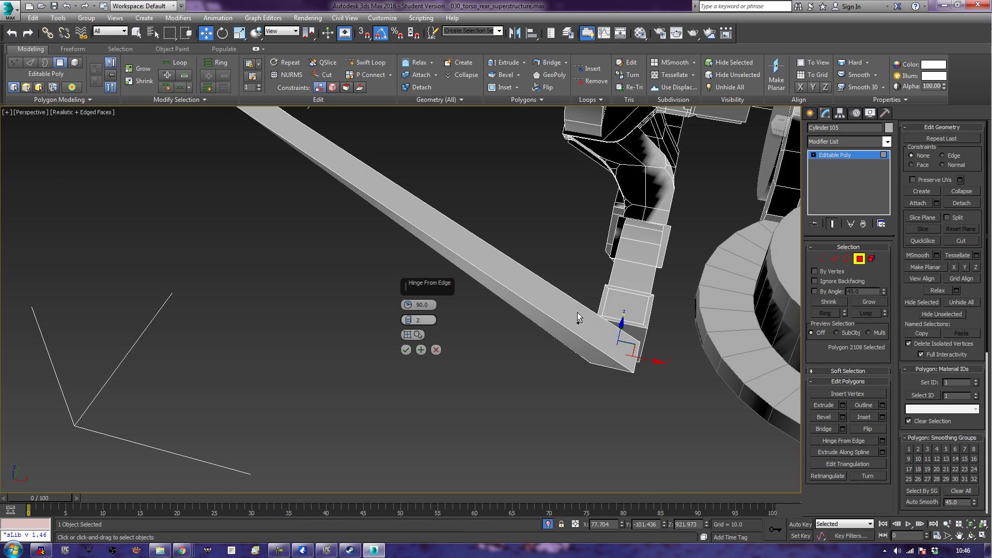
left_click(633, 296)
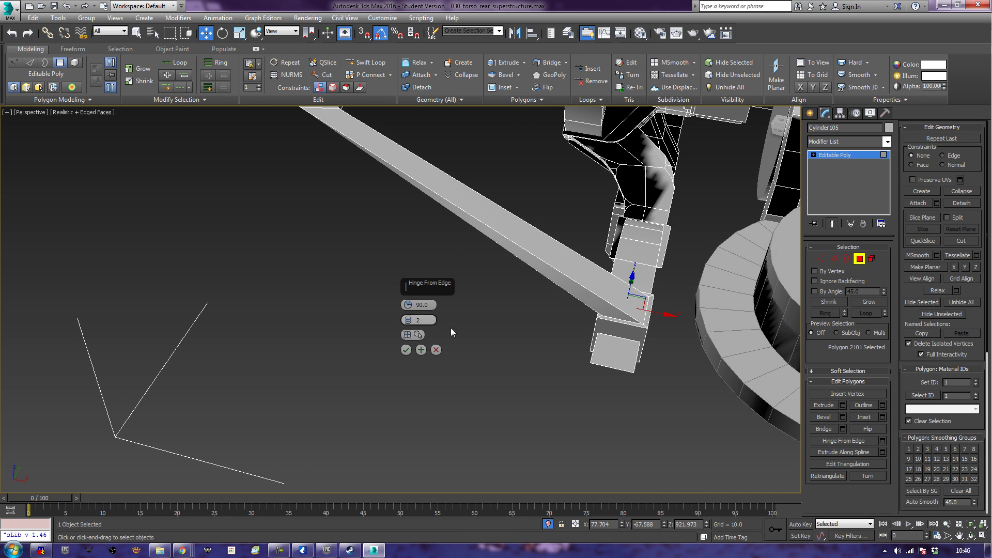
left_click(408, 334)
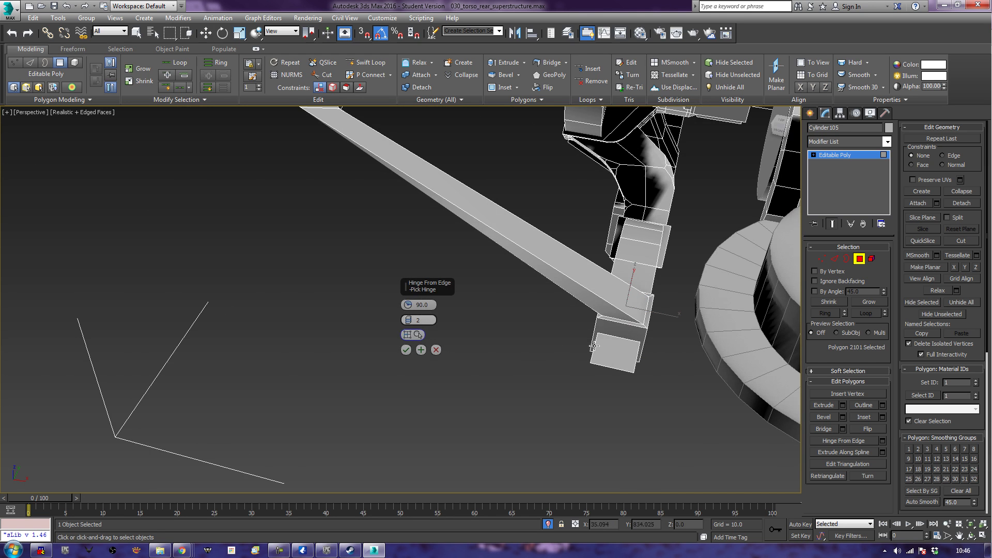
left_click(610, 338)
middle_click_drag(610, 338, 464, 336, "alt")
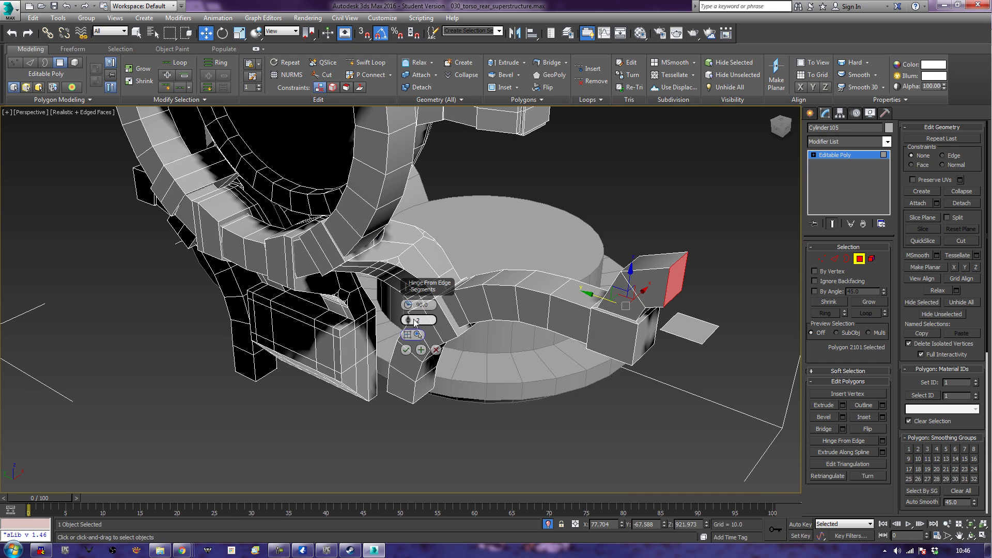
left_click_drag(408, 319, 383, 295)
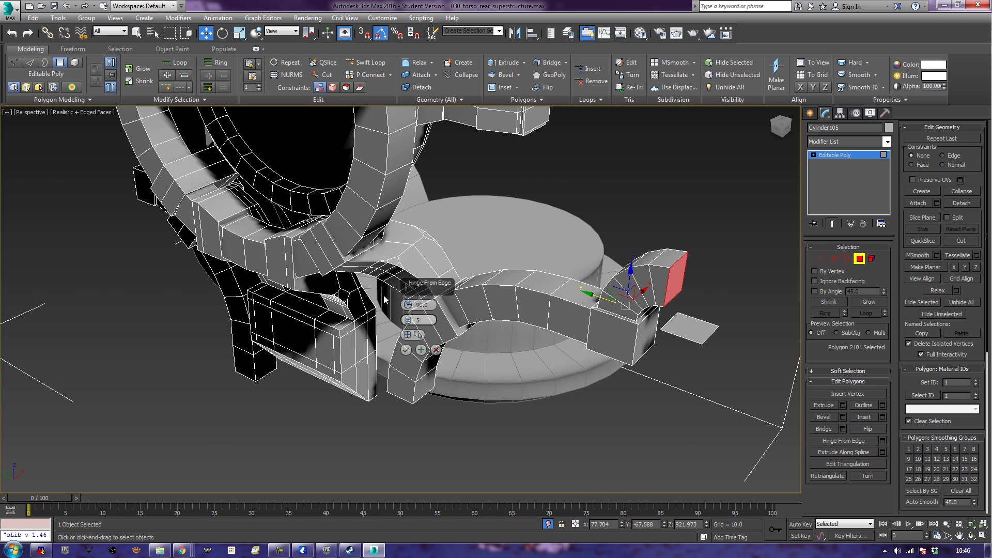
left_click(406, 351)
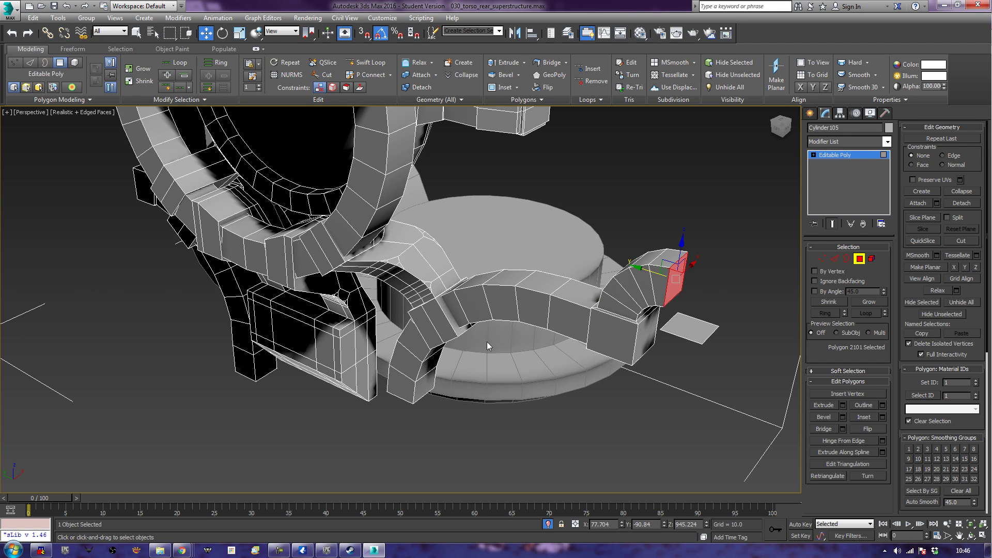
Step: Extrude the hinged curve's end polygon outward as a short straight piece, and delete the cloned helper polygon
left_click(813, 405)
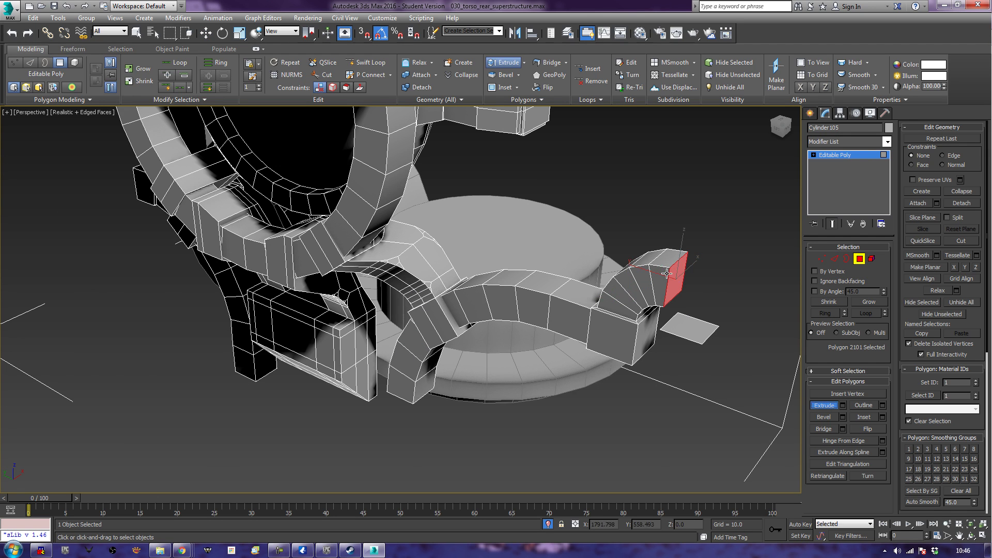
left_click_drag(671, 277, 712, 180)
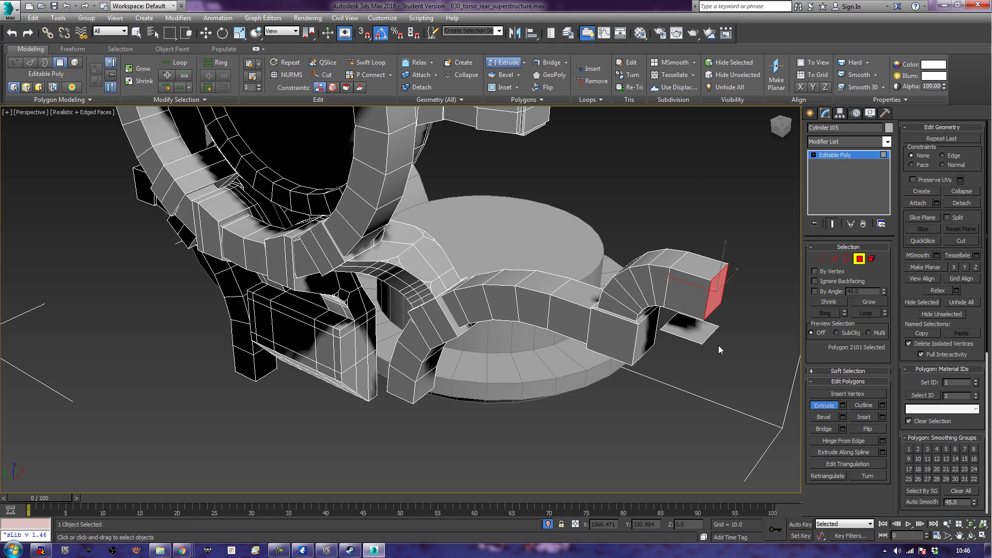
left_click(698, 335)
key("Delete")
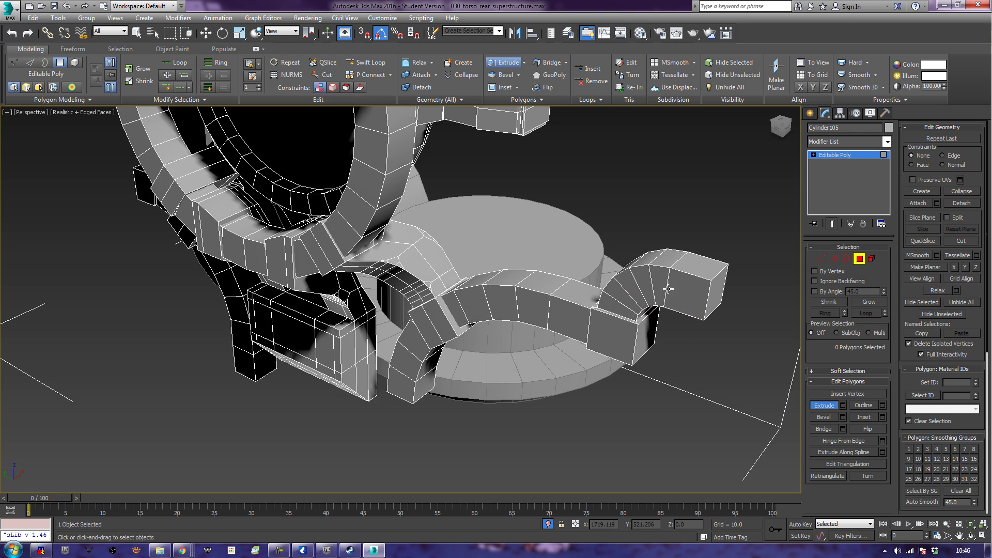
Step: Shorten the lower arm by moving the vertices of its end block and curved tip along Y toward the ring
middle_click_drag(668, 288, 714, 295)
scroll(664, 330, "down", 3)
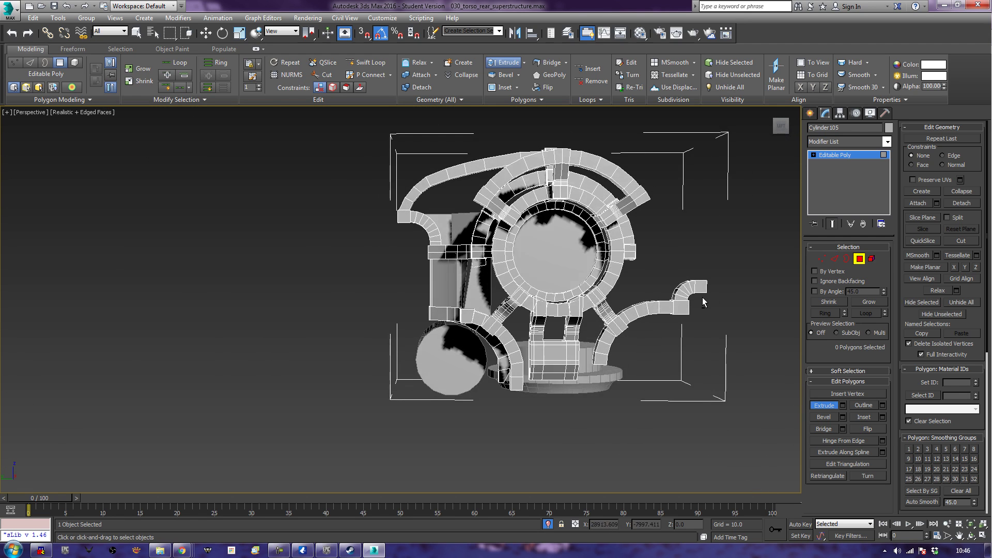
middle_click_drag(703, 298, 783, 283, "alt")
left_click(822, 258)
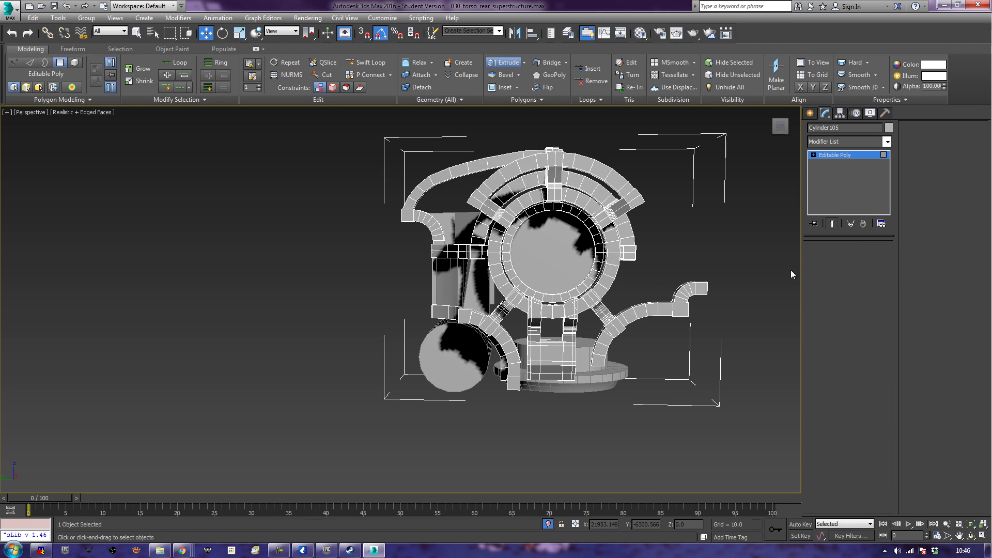
left_click_drag(726, 268, 720, 313)
scroll(717, 315, "up", 5)
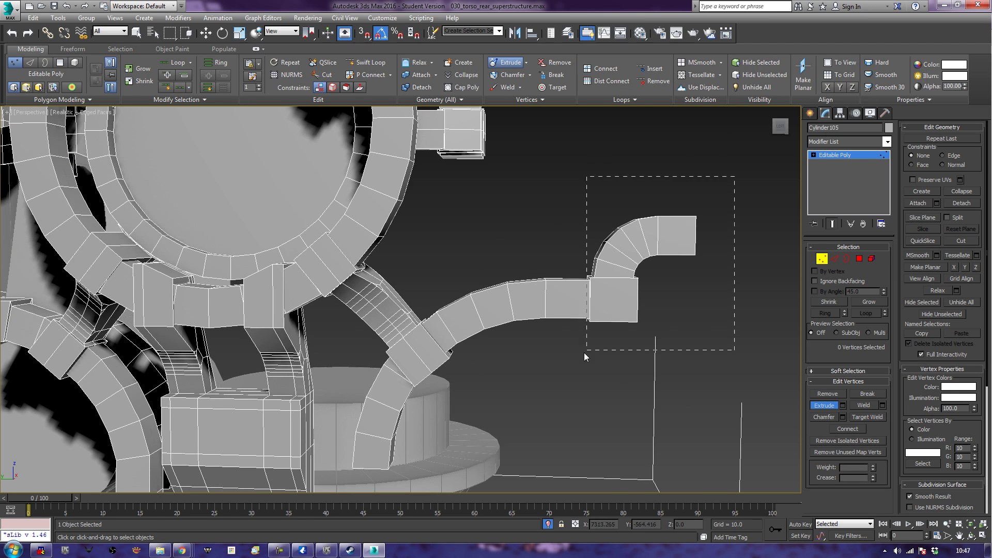
mouse_move(571, 352)
left_mouse_down()
mouse_move(537, 354)
mouse_move(560, 351)
left_mouse_up()
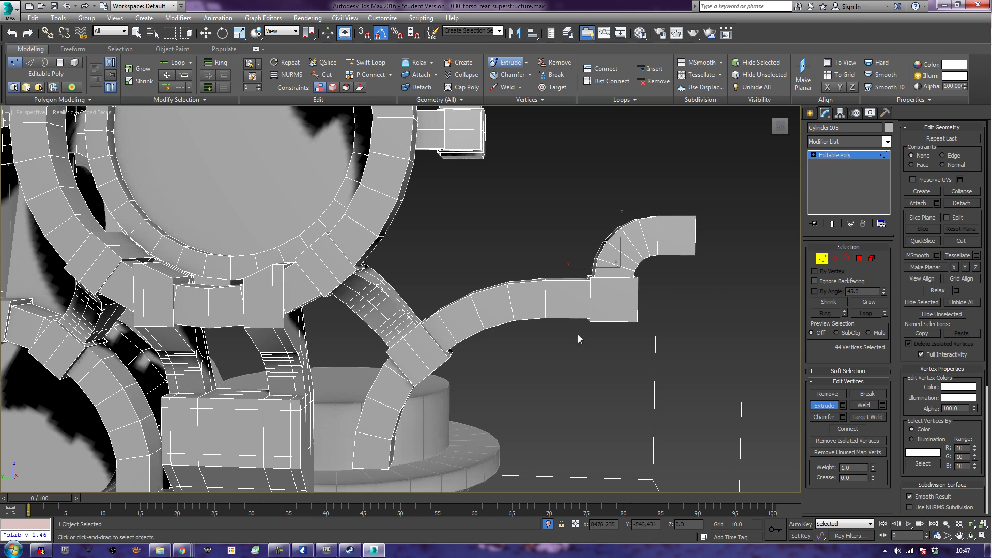
key("w")
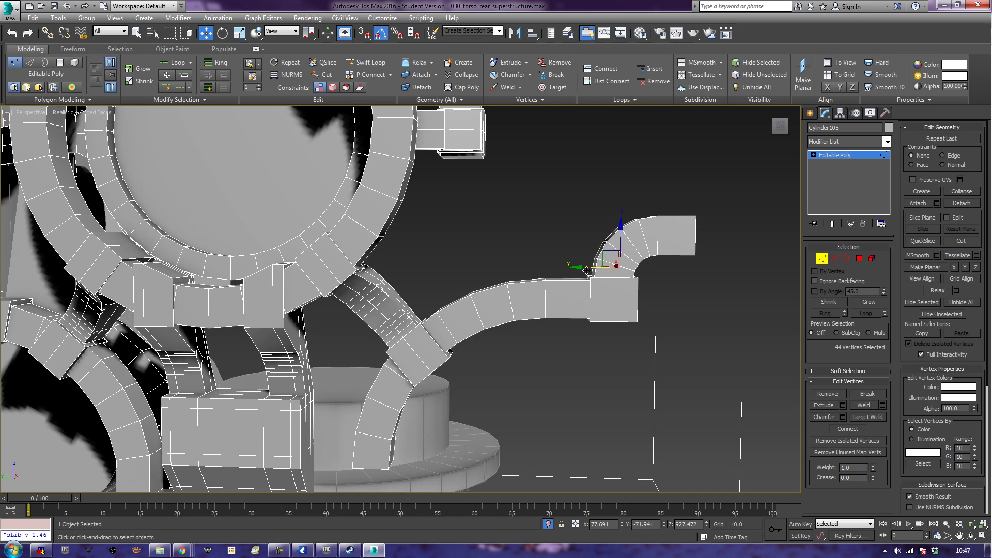
left_click_drag(585, 270, 557, 275)
left_click_drag(536, 340, 505, 370)
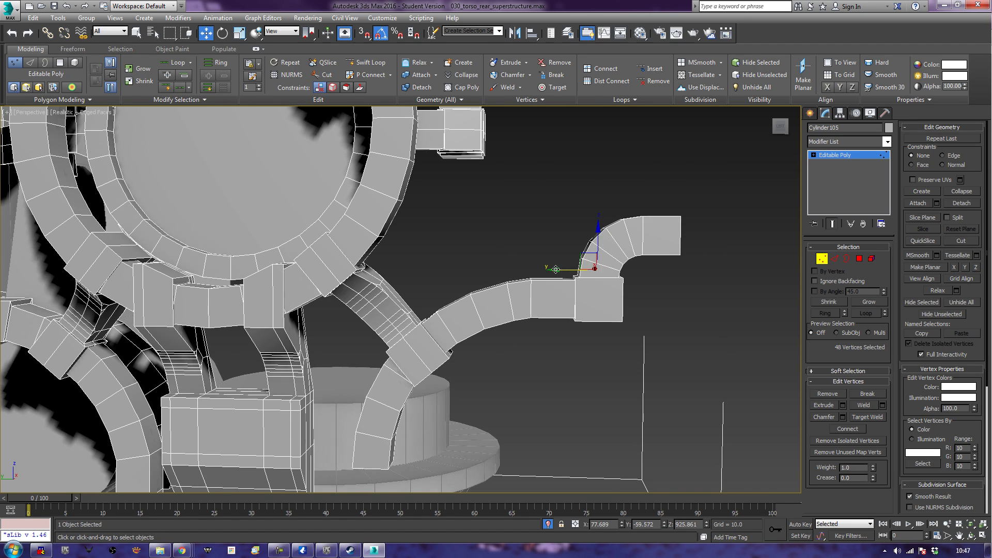
left_click_drag(555, 269, 540, 278)
left_click_drag(584, 234, 587, 237)
Step: Examine the superstructure from several sides to check the lower arm against the ring and the round base
key("z")
middle_click_drag(636, 362, 722, 377)
scroll(767, 286, "down", 3)
left_click_drag(626, 439, 625, 441)
left_click_drag(635, 325, 600, 329)
left_click(683, 222)
scroll(687, 220, "down", 5)
middle_click_drag(709, 280, 579, 398, "alt")
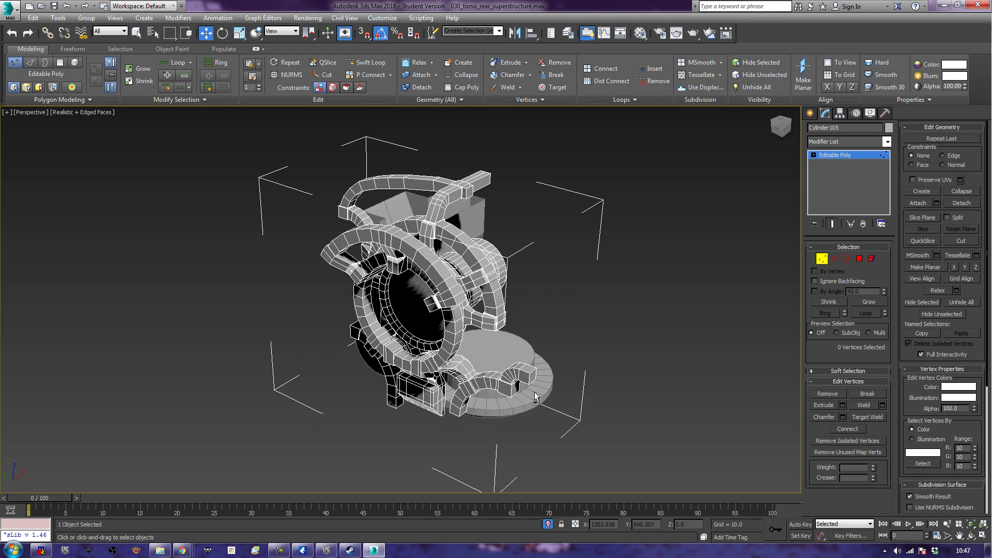
middle_click_drag(622, 372, 562, 371, "alt")
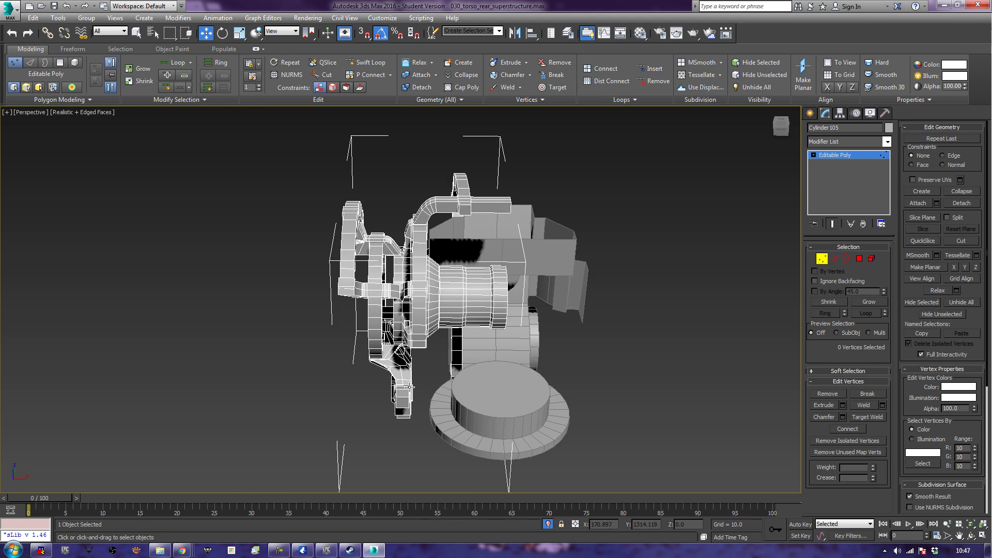
middle_click_drag(406, 385, 599, 383, "alt")
scroll(544, 377, "up", 3)
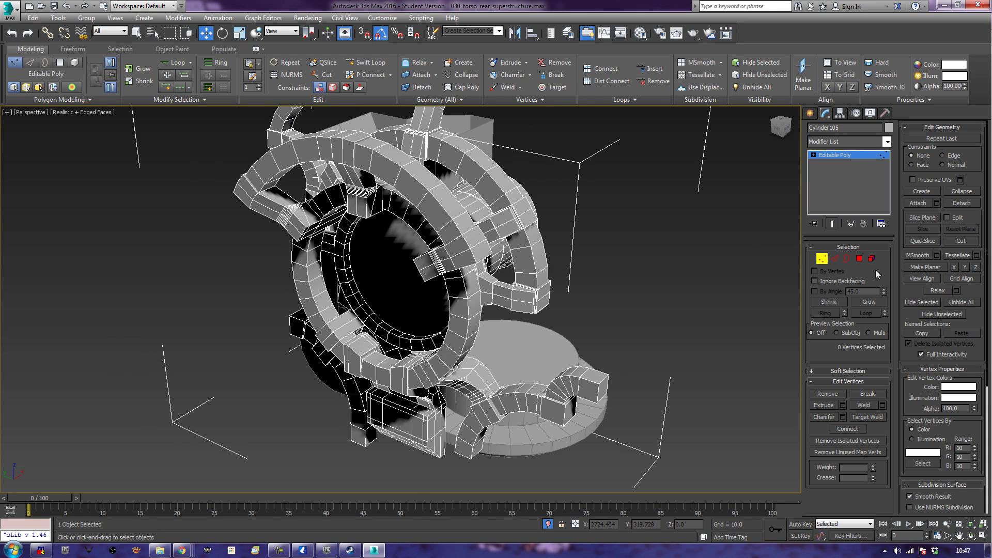
Step: Try to extrude the upper polygon of the curved tip's end piece upward into a tall post
left_click(859, 258)
left_click(592, 373)
left_click(825, 404)
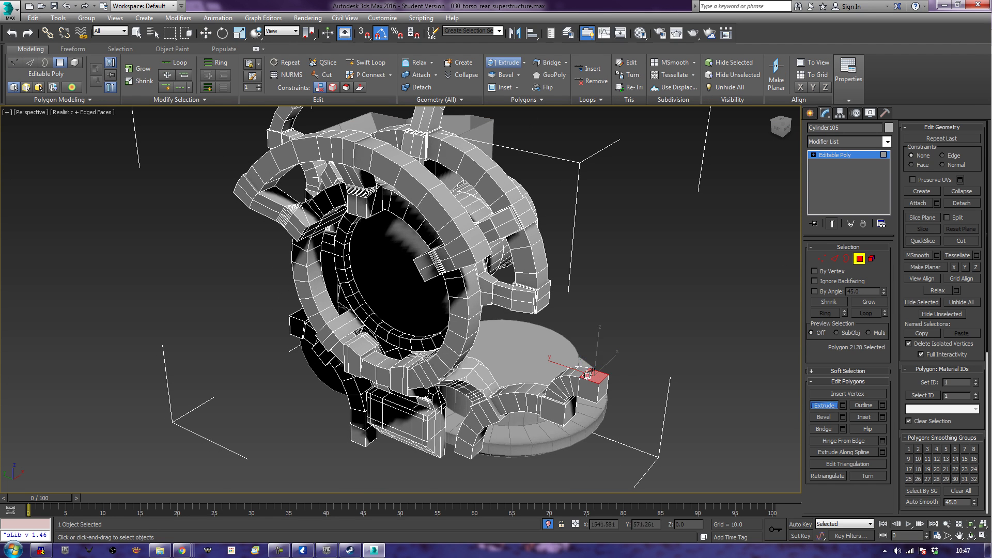
left_click_drag(587, 375, 611, 319)
key("w")
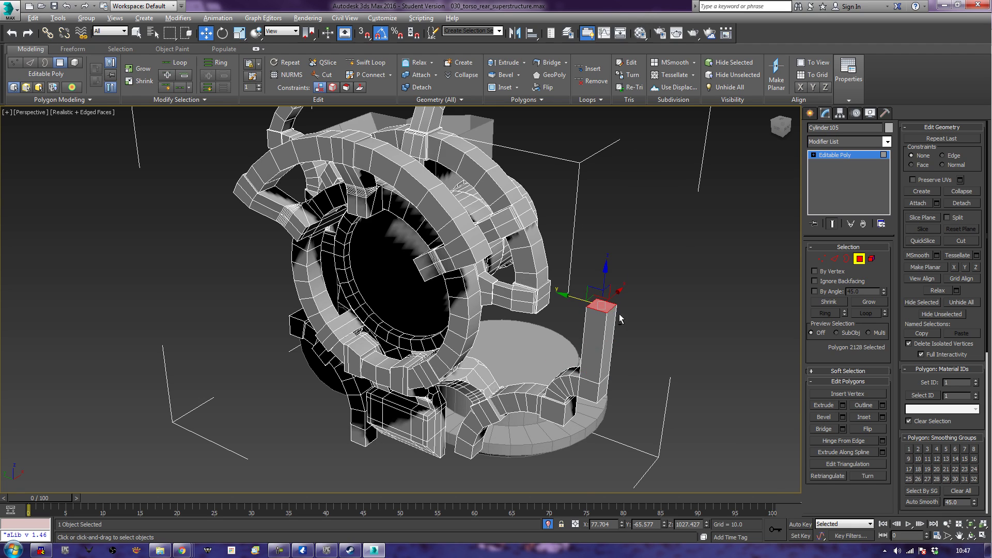
middle_click_drag(612, 314, 577, 315, "alt")
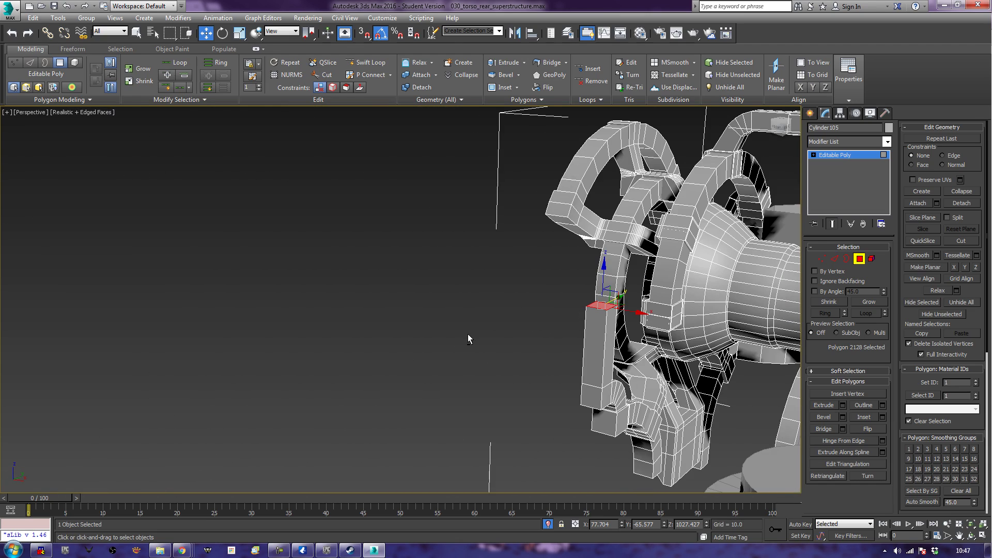
middle_click_drag(467, 334, 523, 337, "alt")
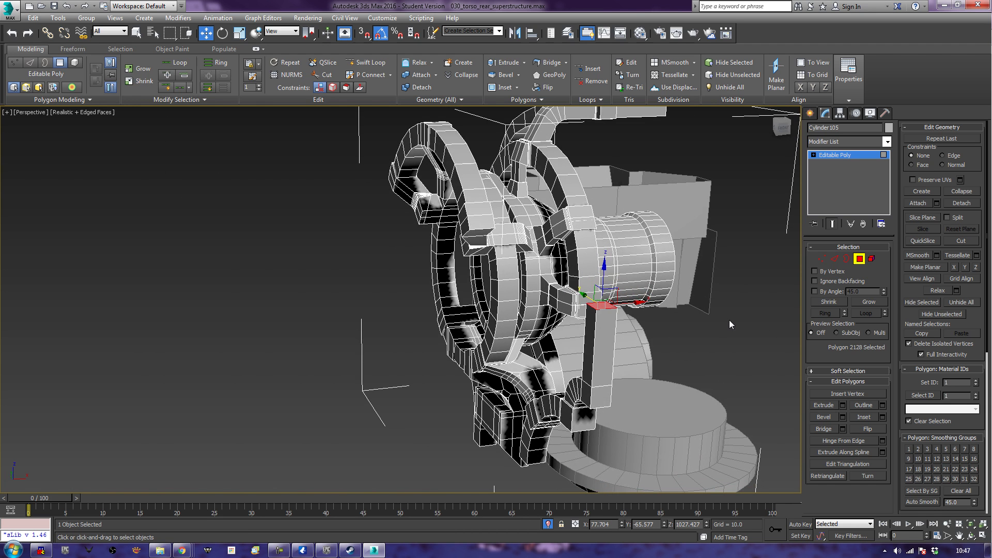
key("ctrl+z")
Step: Delete the straight end piece of the curved tip by growing the selection from its outer end polygon
middle_click_drag(651, 387, 566, 387, "alt")
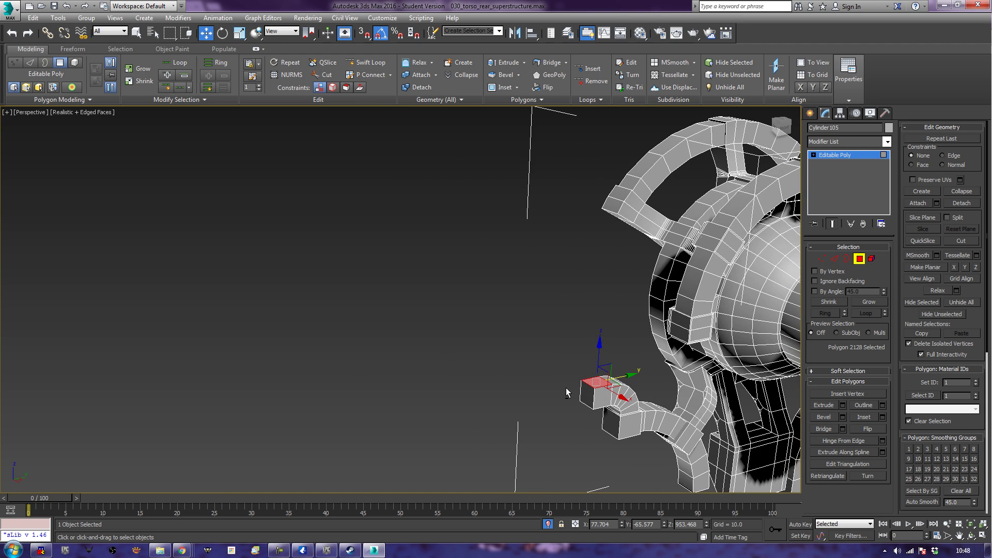
left_click(606, 393)
scroll(677, 430, "up", 3)
middle_click_drag(678, 429, 738, 394)
scroll(723, 390, "up", 3)
middle_click_drag(665, 387, 742, 362, "alt")
middle_click_drag(639, 354, 672, 358, "alt")
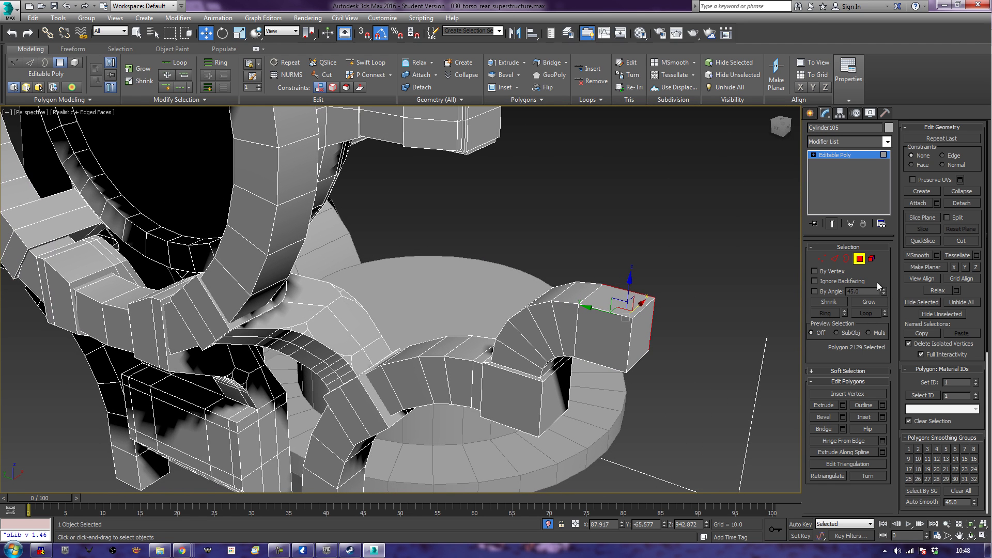
left_click(647, 328)
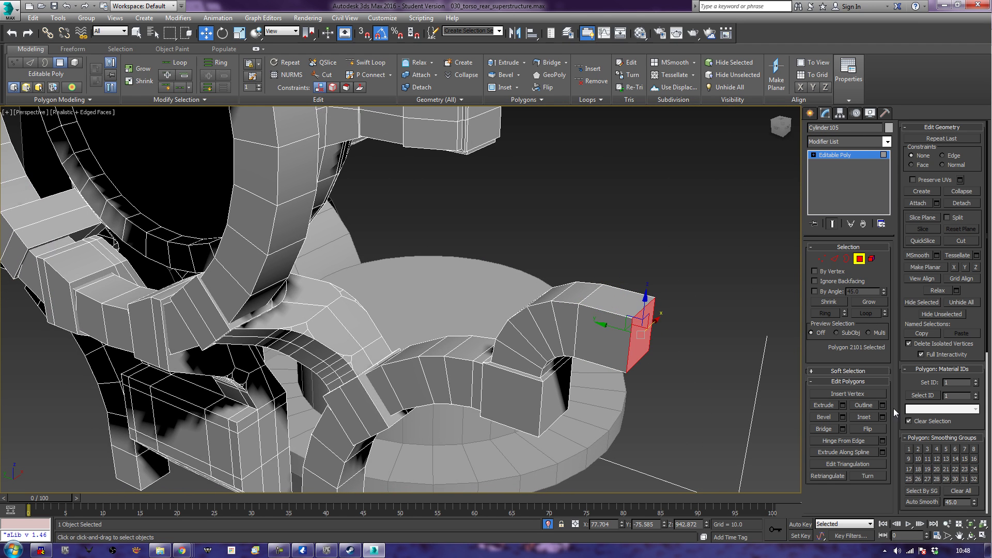
left_click(868, 302)
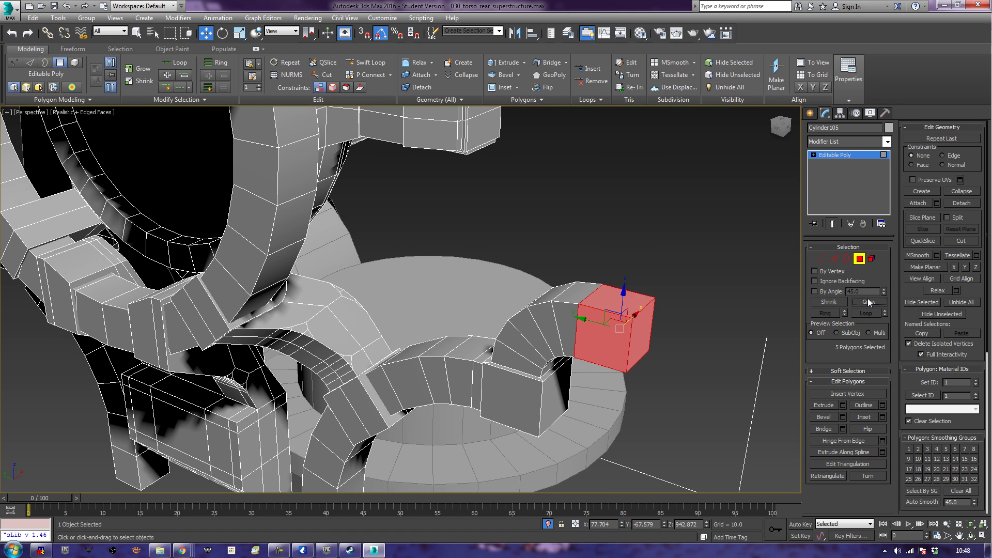
key("Delete")
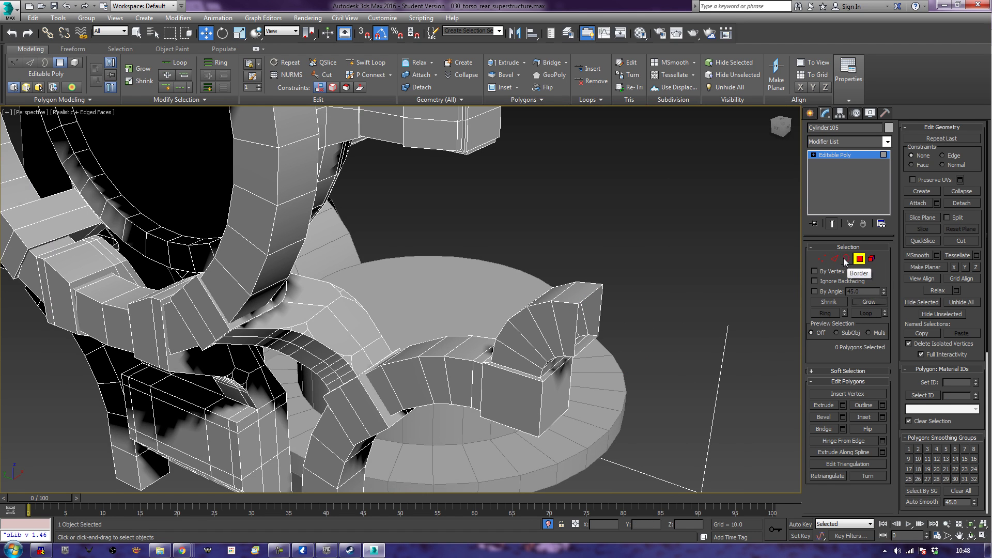
Step: Cap the open border at the end of the lower arm's curved tip
left_click(845, 259)
left_click(578, 320)
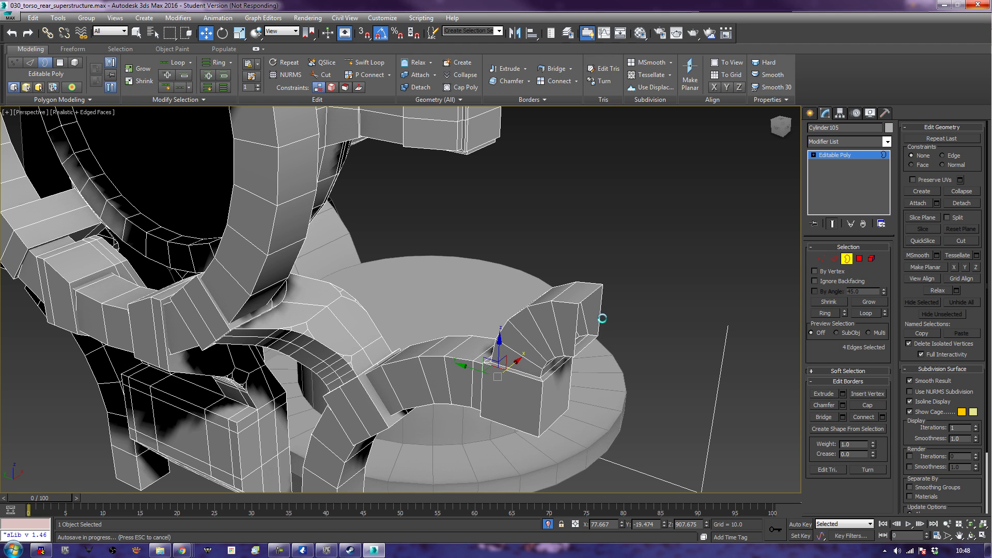
left_click(597, 317)
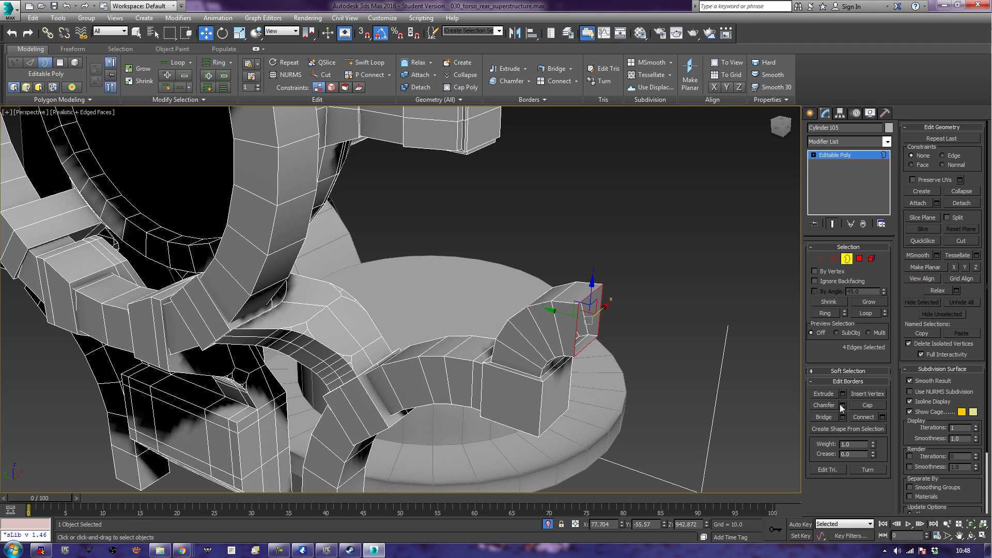
left_click(867, 406)
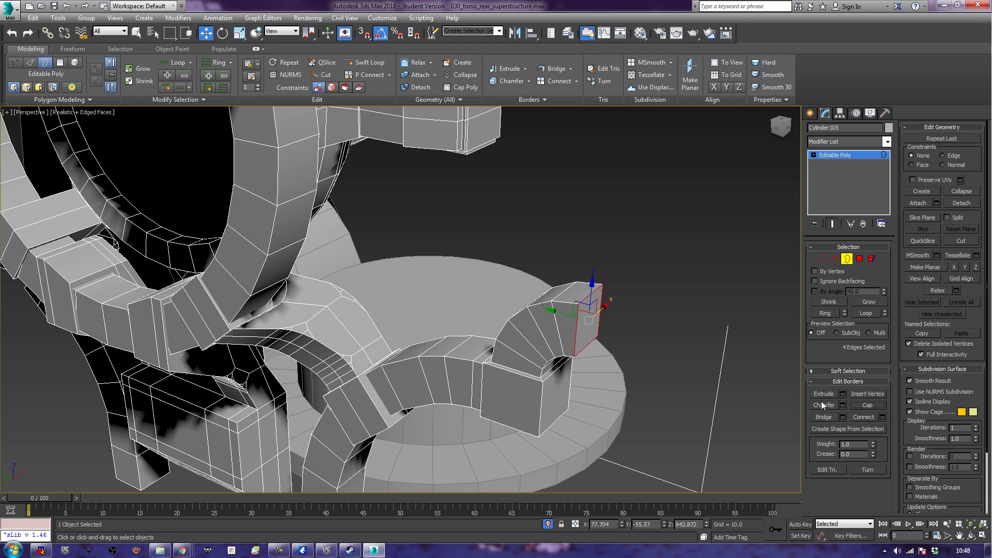
left_click(828, 417)
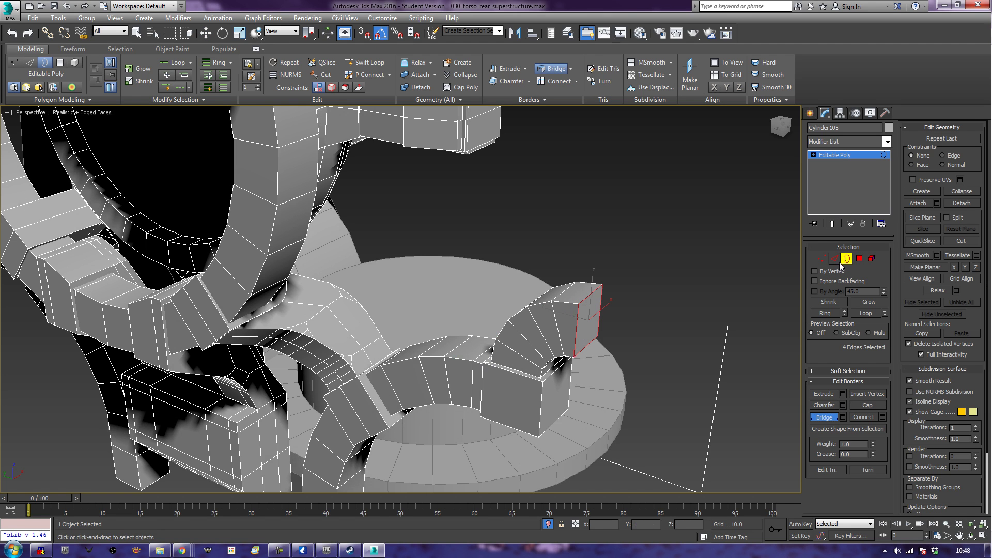
key("ctrl+z")
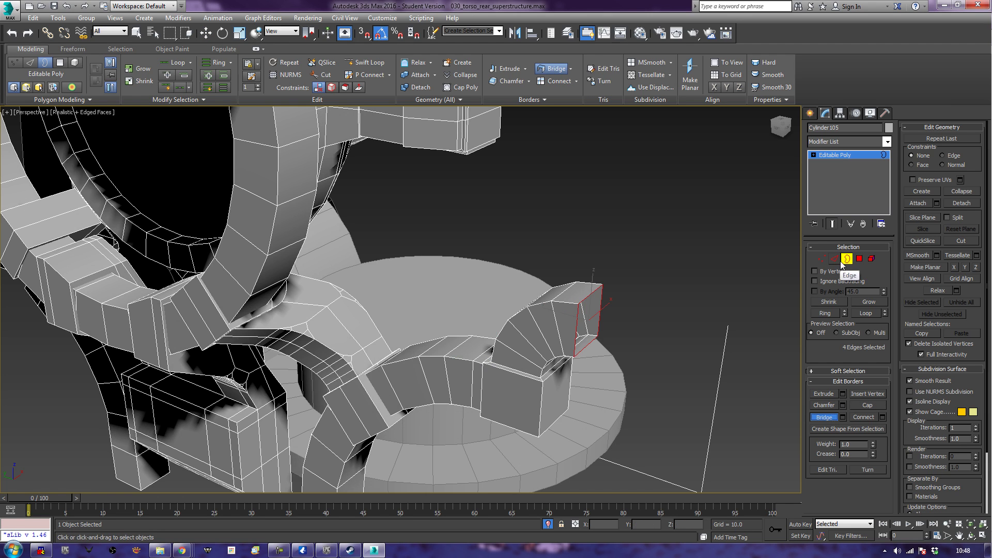
left_click(869, 407)
Step: Bevel the capped end polygon of the curved tip outward into a new straight end block
left_click(859, 259)
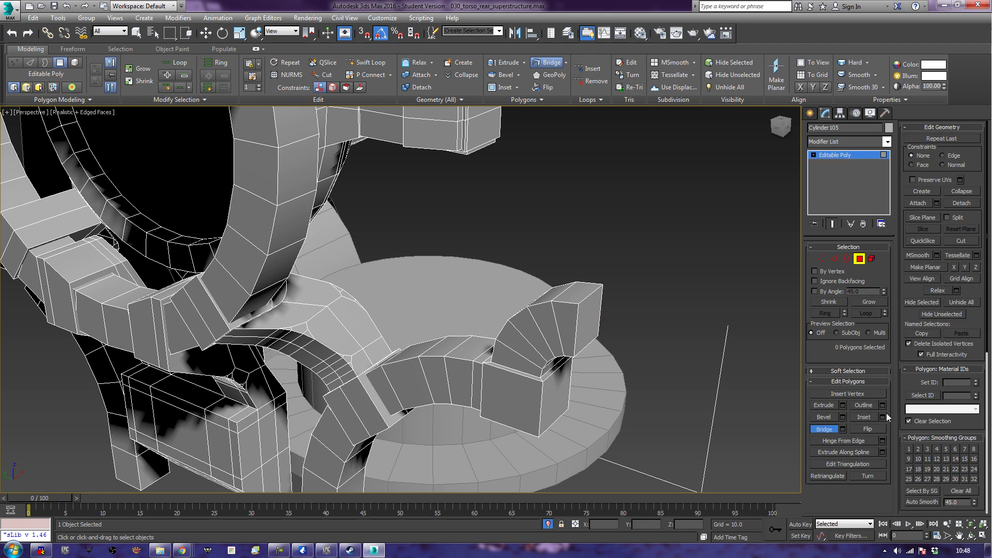
left_click(820, 417)
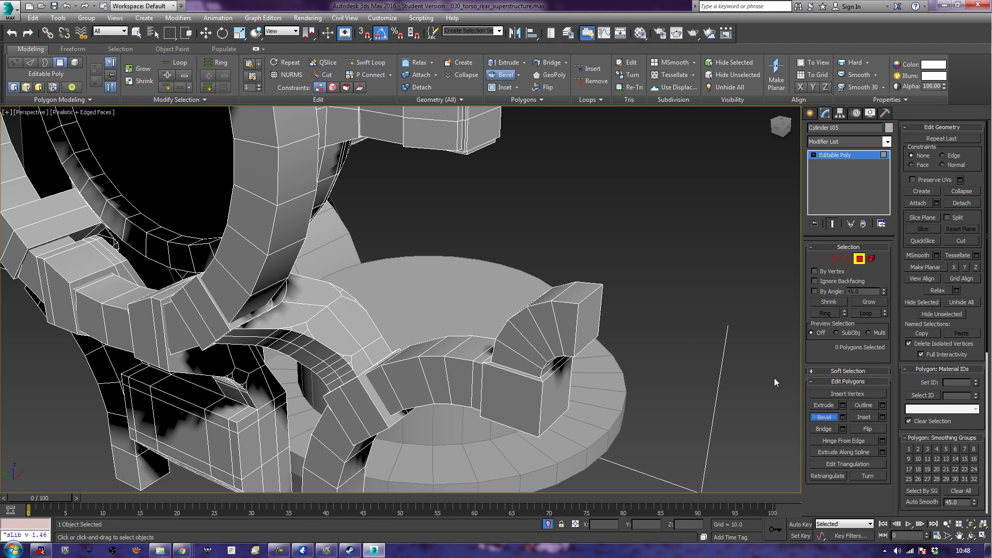
left_click(592, 319)
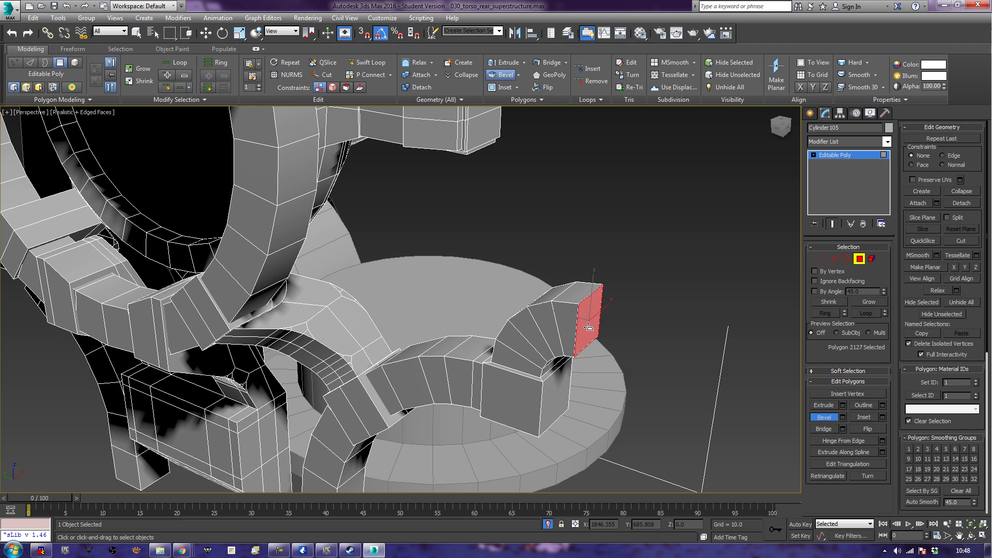
left_click_drag(589, 327, 643, 227)
left_click(643, 227)
Step: Bevel the side polygon of the new end block outward into a long straight beam, roughly perpendicular to the arm
middle_click_drag(717, 303, 637, 302, "alt")
scroll(638, 303, "down", 3)
middle_click_drag(734, 340, 639, 364)
middle_click_drag(580, 382, 559, 382, "alt")
scroll(581, 399, "down", 3)
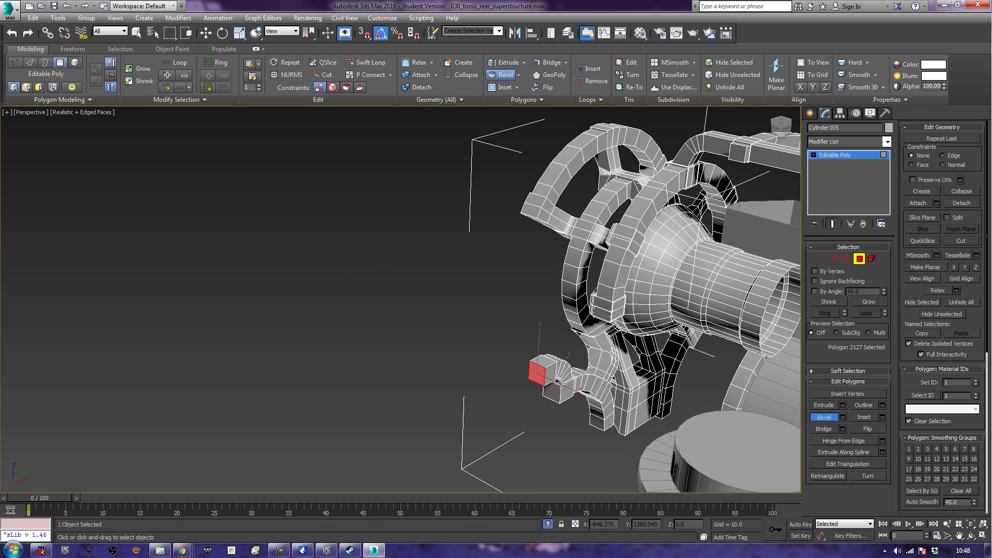
left_click(552, 373)
scroll(550, 375, "up", 4)
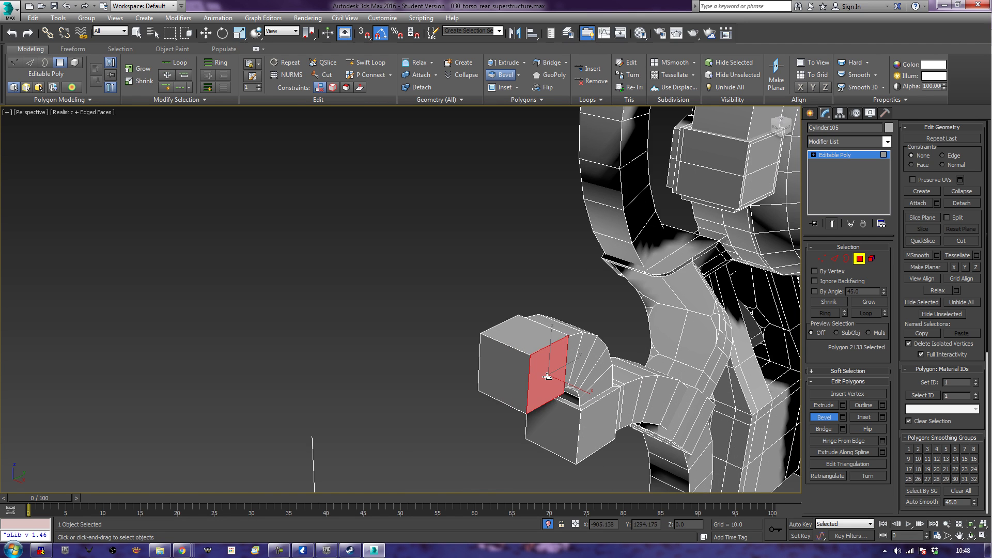
left_click_drag(547, 375, 702, 78)
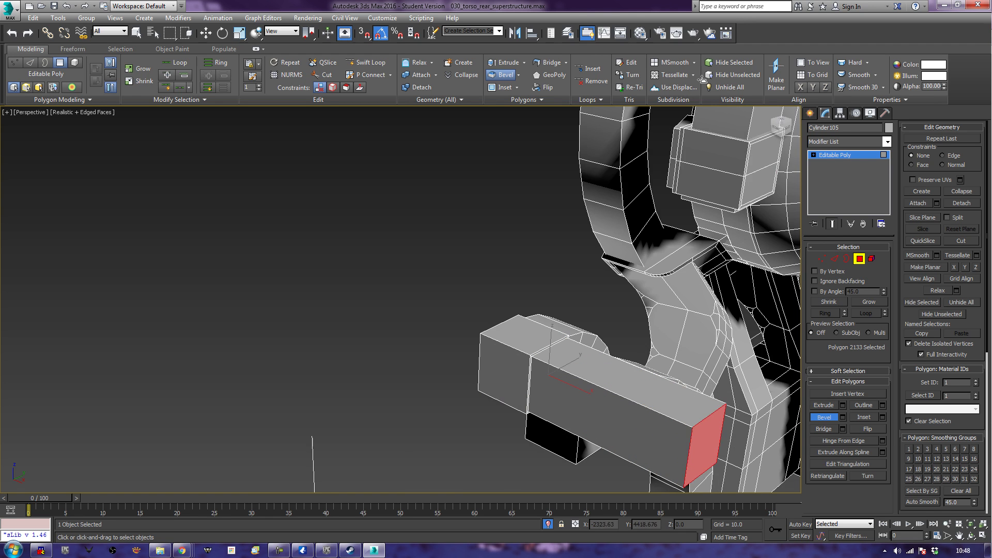
Step: Bevel the two outer end polygons of the ring's side bracket block outward together as a short straight piece
scroll(610, 262, "down", 3)
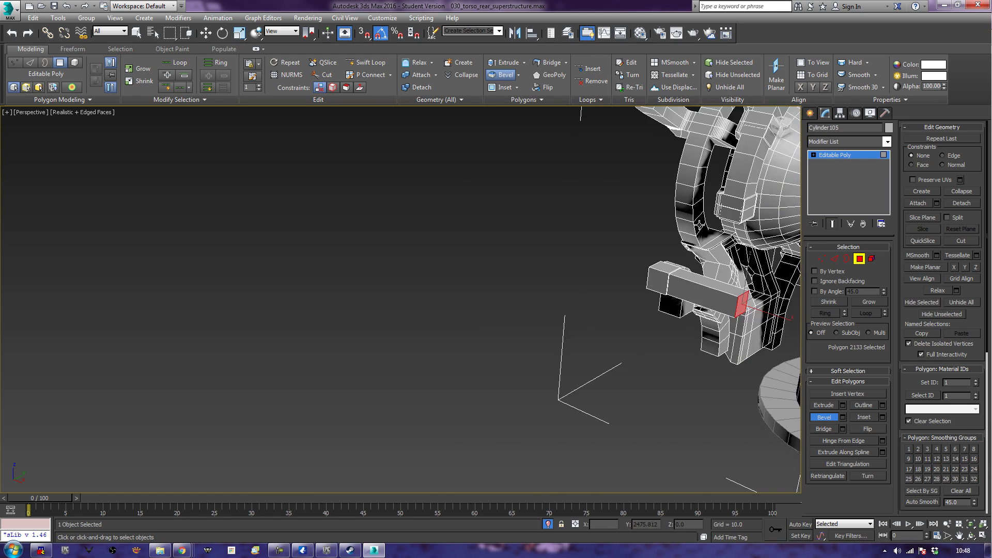
middle_click_drag(609, 258, 669, 362, "alt")
scroll(650, 321, "down", 2)
scroll(663, 328, "up", 2)
middle_click_drag(554, 316, 701, 337, "alt")
scroll(597, 343, "up", 3)
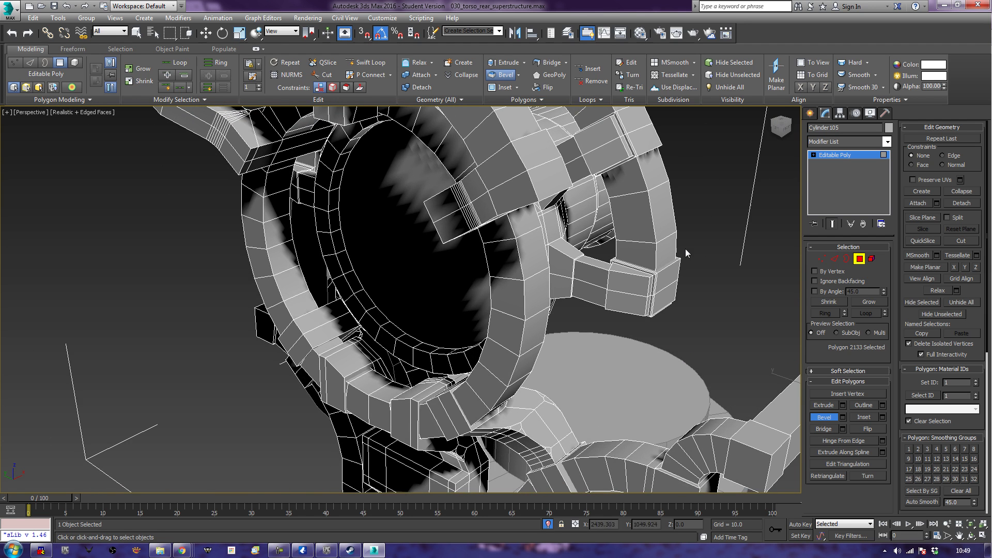
left_click(667, 280)
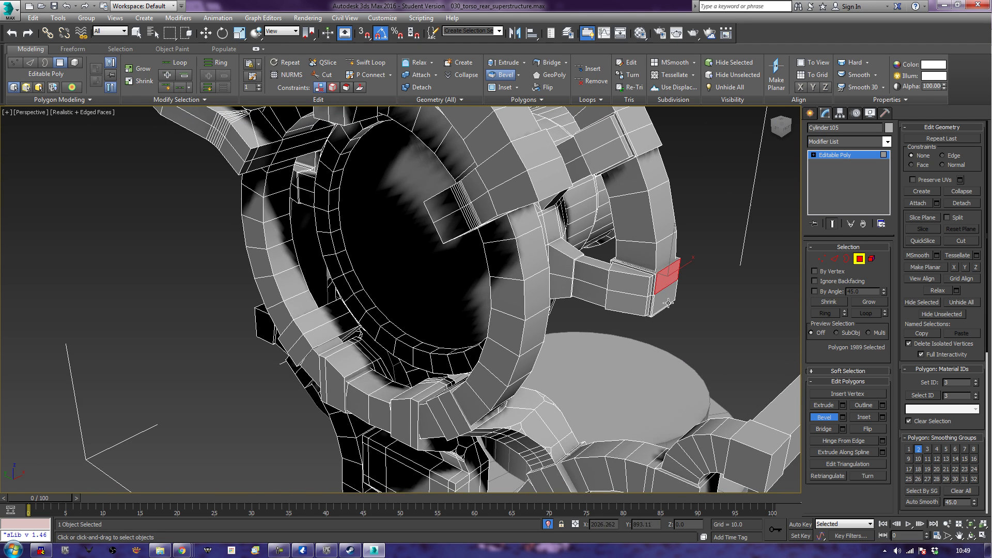
left_click(669, 303, "ctrl")
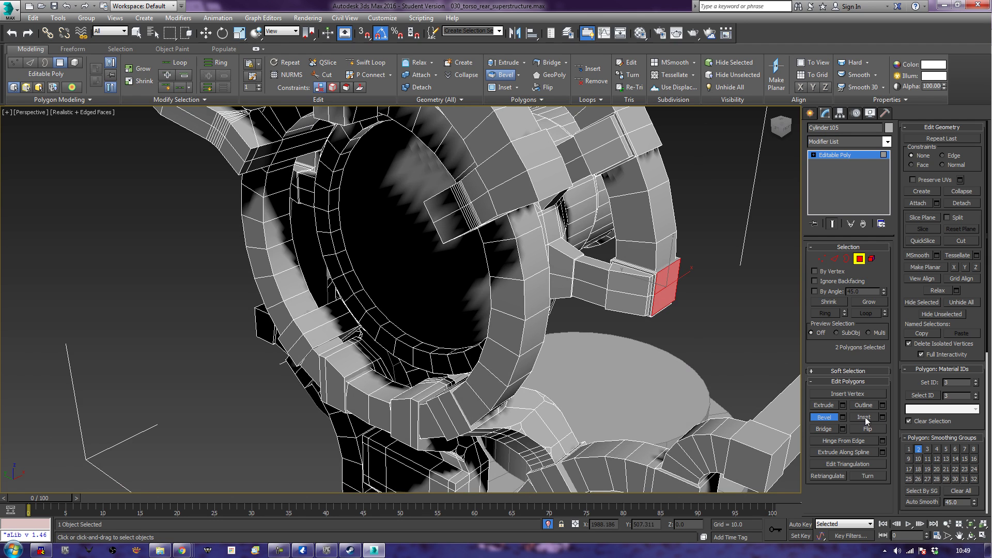
left_click(666, 277)
left_click_drag(667, 283, 667, 286)
left_click_drag(668, 286, 772, 153)
left_click(772, 153)
Step: Rotate the short piece's two end polygons to horizontal and move them above the lower arm's end block, to about Y -65.4, Z 967.5
scroll(708, 340, "down", 3)
middle_click_drag(708, 339, 728, 361, "alt")
key("l")
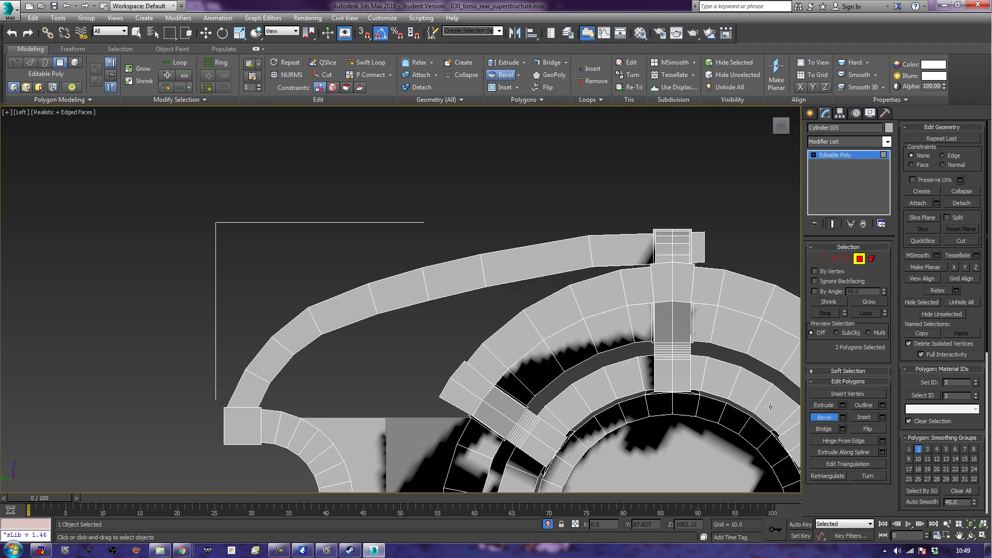
key("z")
middle_click_drag(772, 326, 811, 325)
scroll(594, 311, "down", 8)
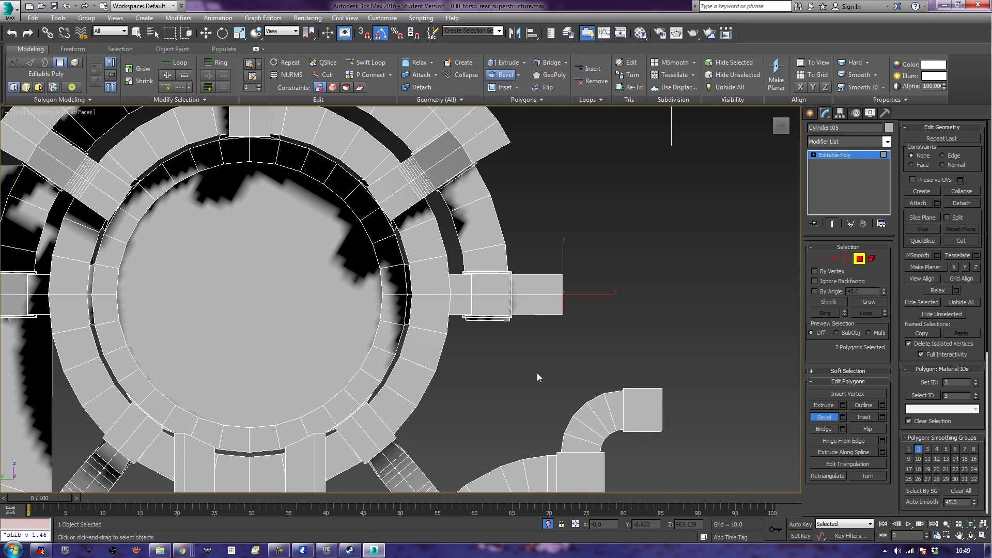
scroll(623, 324, "up", 4)
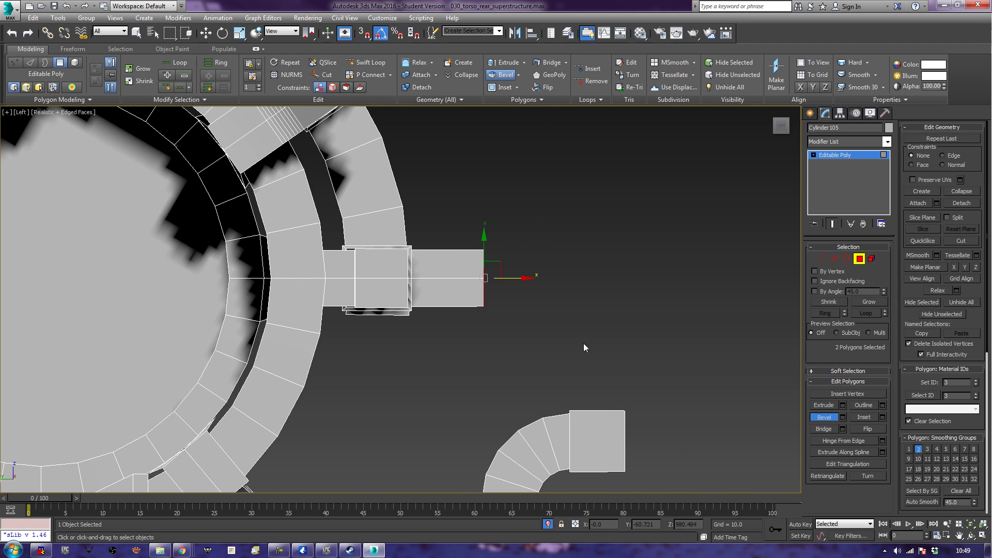
key("w")
key("e")
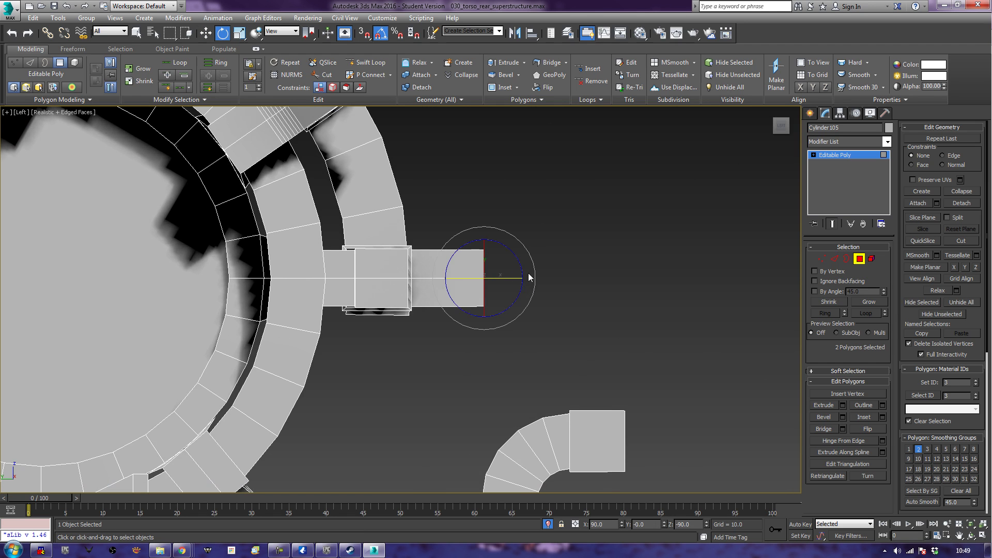
left_click_drag(516, 253, 576, 256)
key("w")
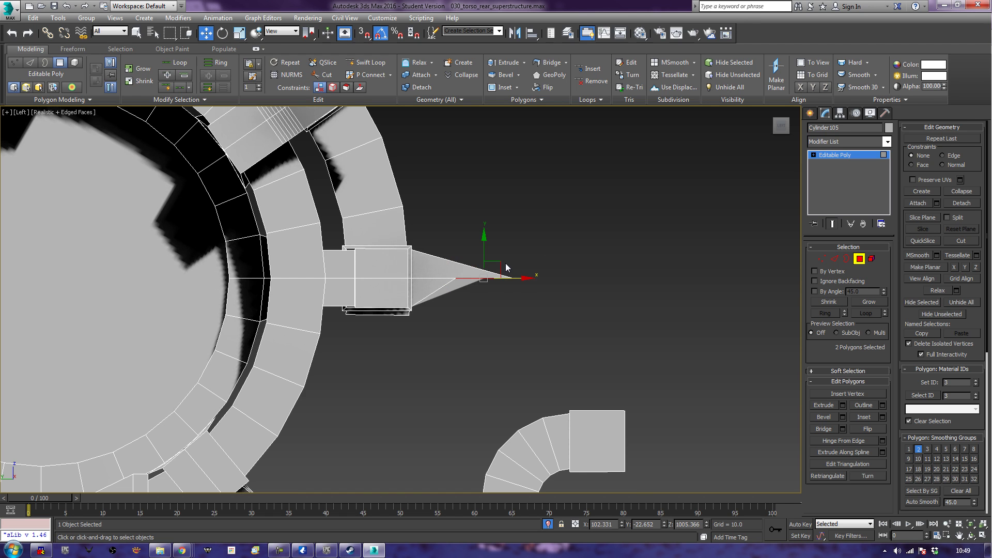
left_click_drag(505, 268, 615, 363)
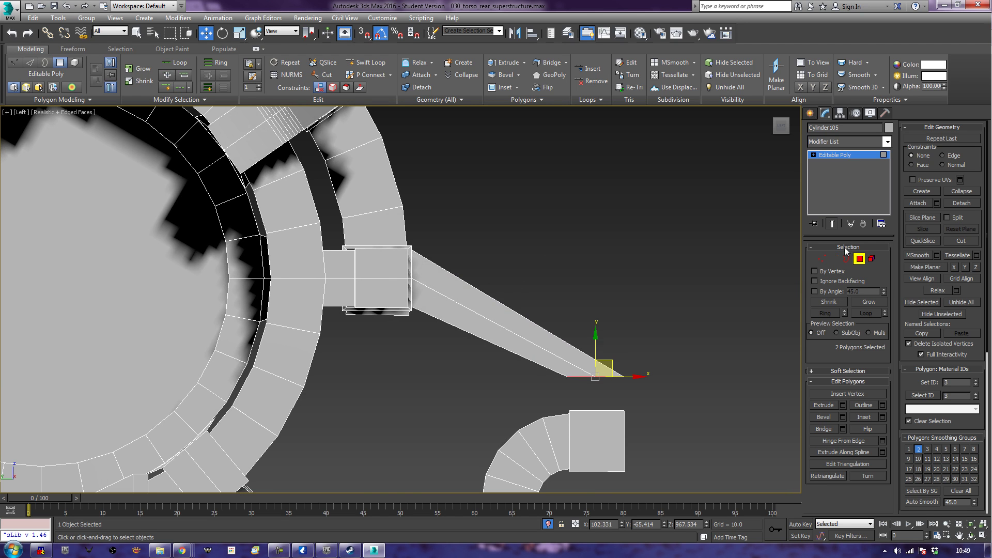
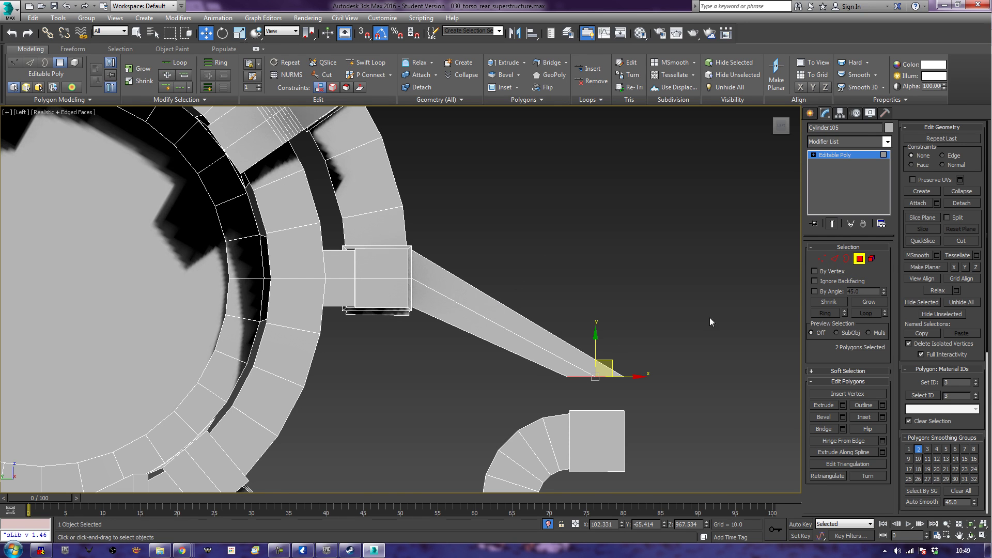
Step: Insert an edge loop midway along the side bracket's sloping arm and move it up and outward to form an elbow, about Y -47.4, Z 998.4
left_click(837, 259)
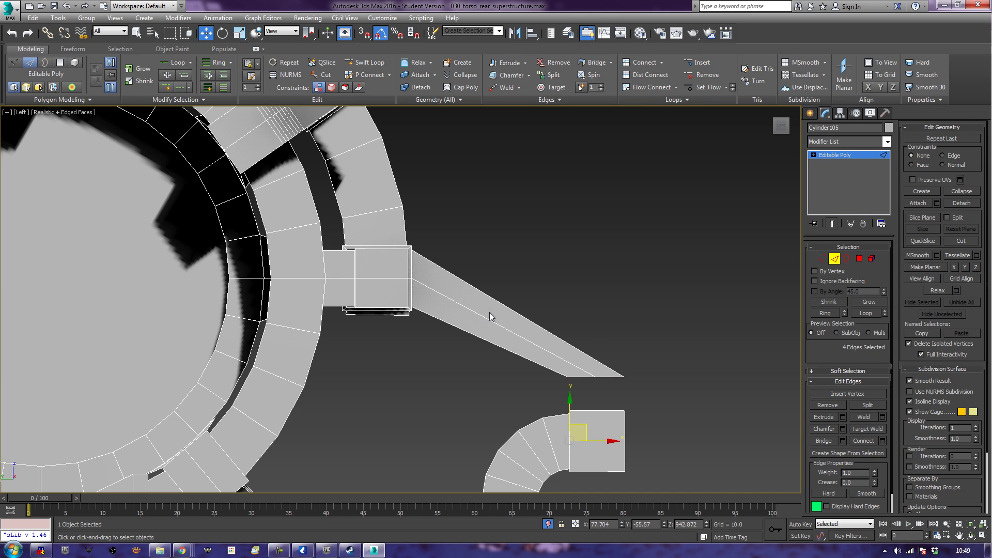
left_click(364, 63)
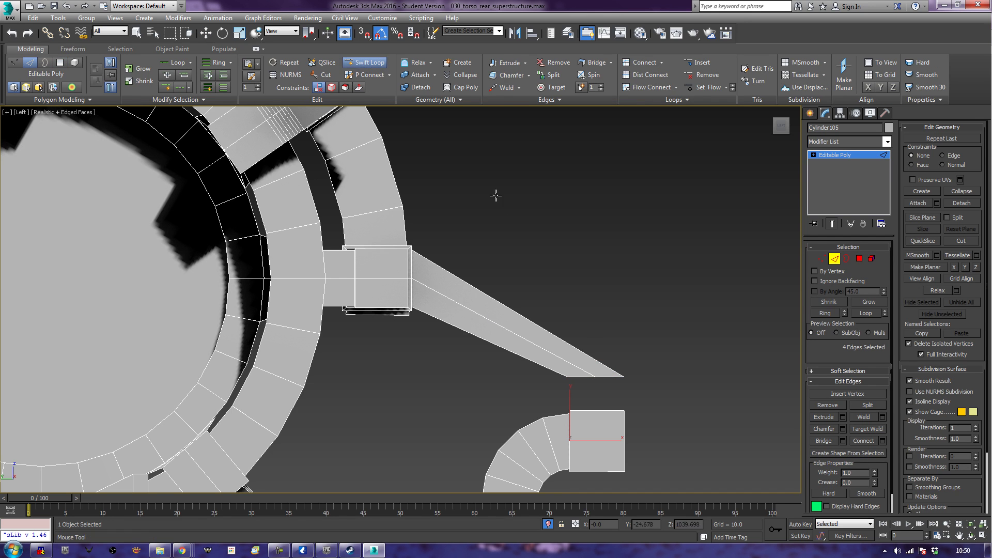
left_click(520, 317)
right_click(519, 316)
left_click_drag(519, 317, 562, 287)
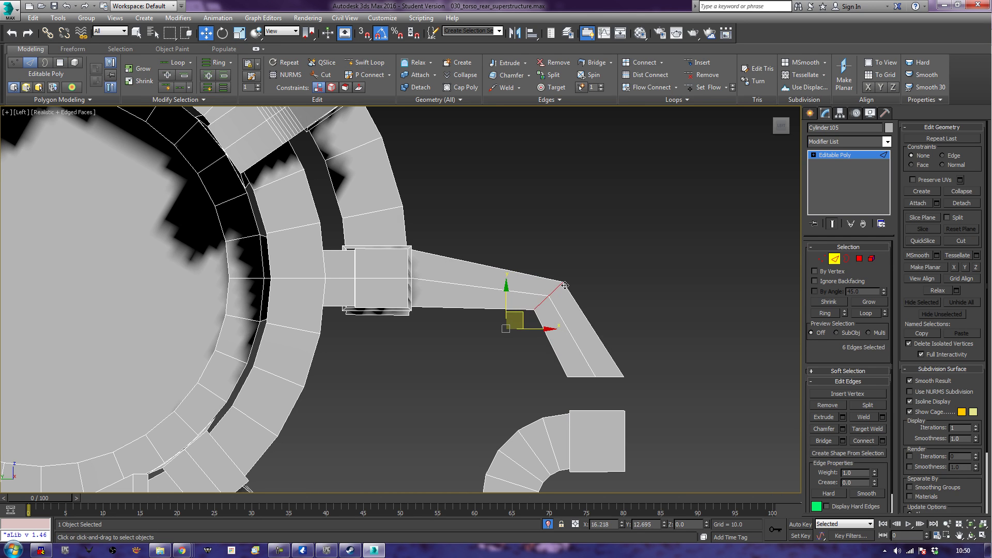
left_click_drag(564, 285, 564, 286)
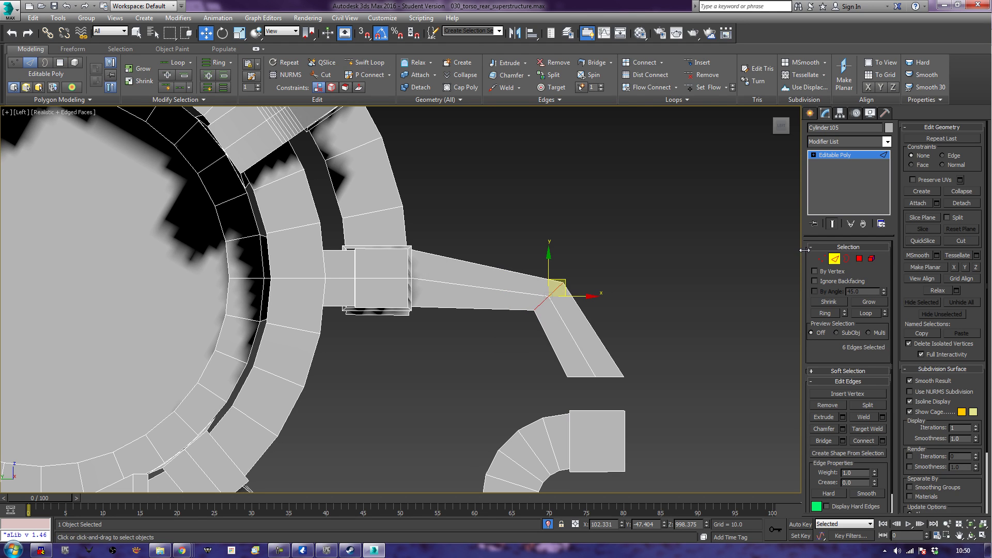
Step: Even out the elbow's thickness by moving its upper corner vertices outward and its inner corner vertices downward
left_click(821, 259)
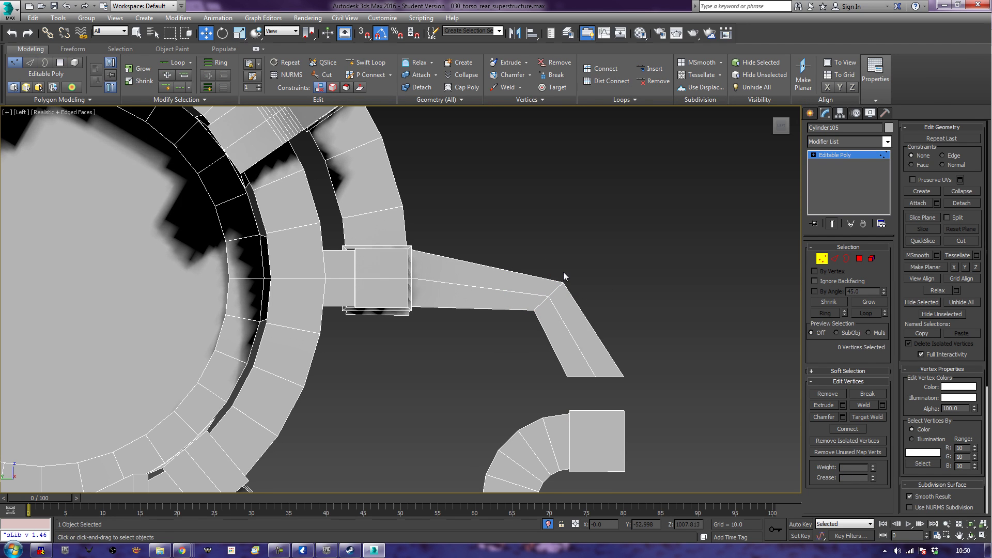
left_click_drag(563, 271, 573, 293)
left_click_drag(540, 265, 589, 267)
left_click(505, 308)
left_click_drag(513, 300, 552, 314)
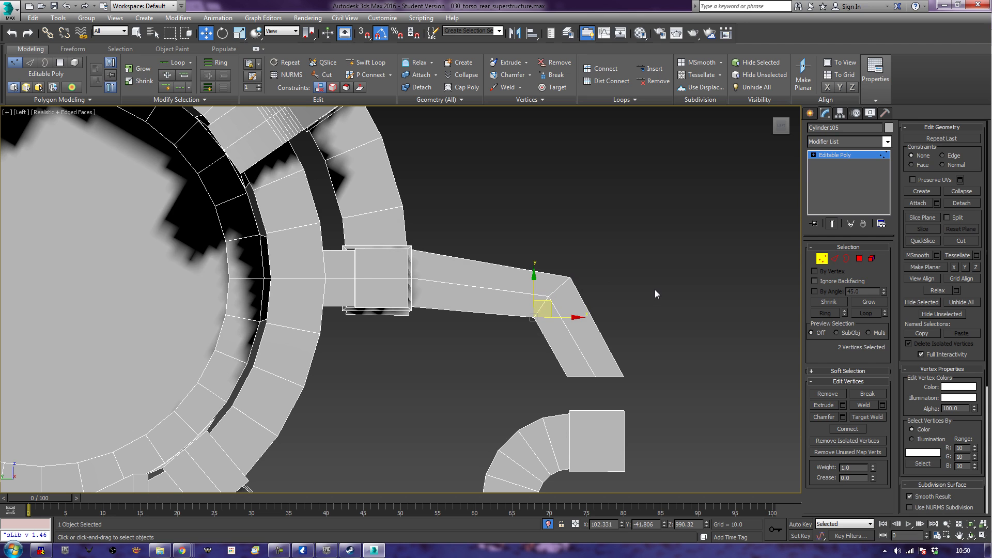
Step: Chamfer the elbow's edge loop into four spaced loops to round the bend
left_click(835, 259)
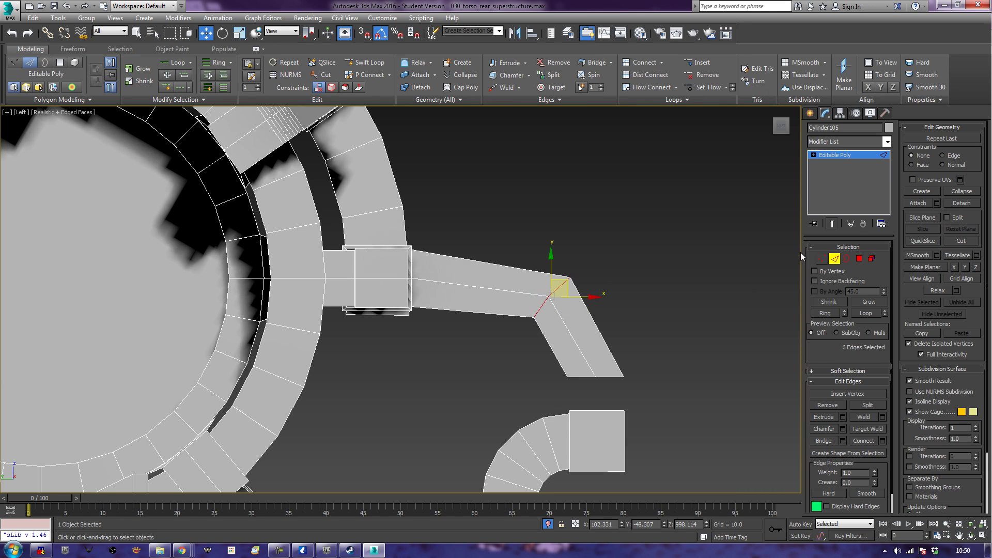
left_click(822, 428)
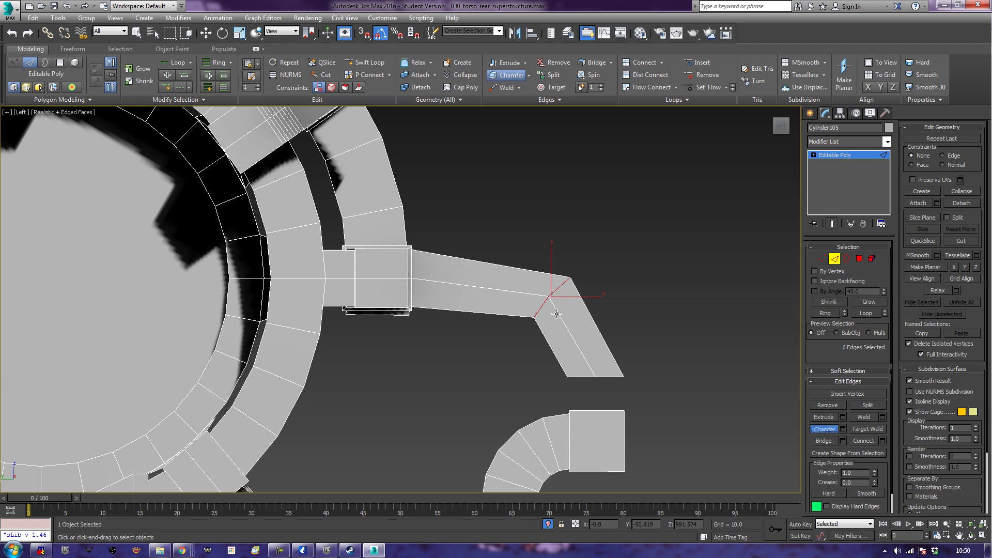
left_click_drag(544, 308, 545, 266)
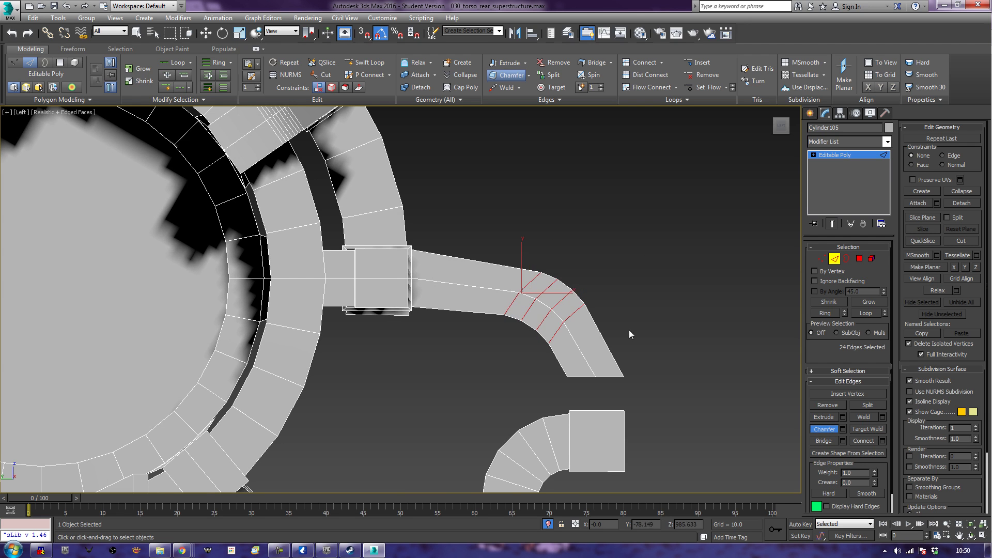
scroll(630, 333, "up", 4)
middle_click_drag(418, 367, 465, 382)
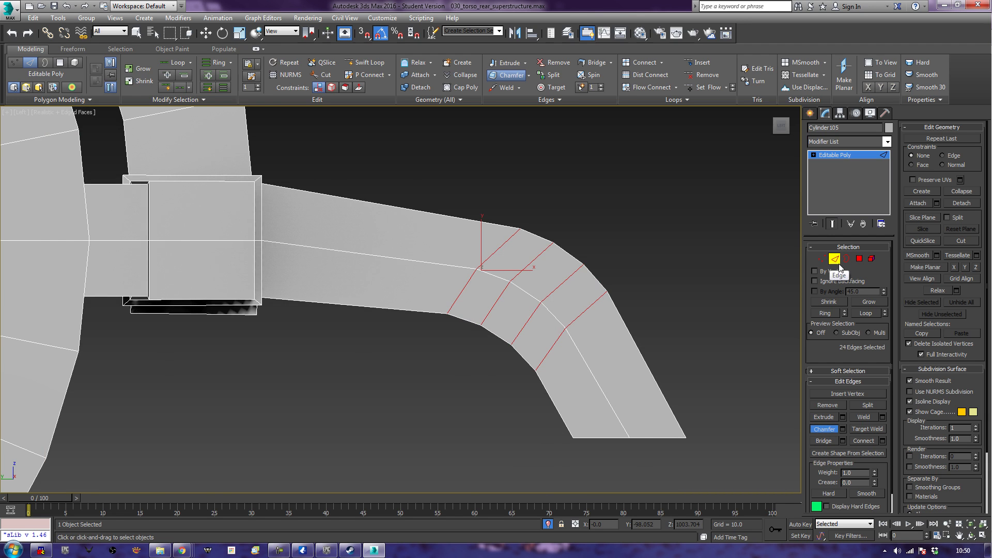
scroll(520, 368, "down", 3)
scroll(516, 360, "up", 3)
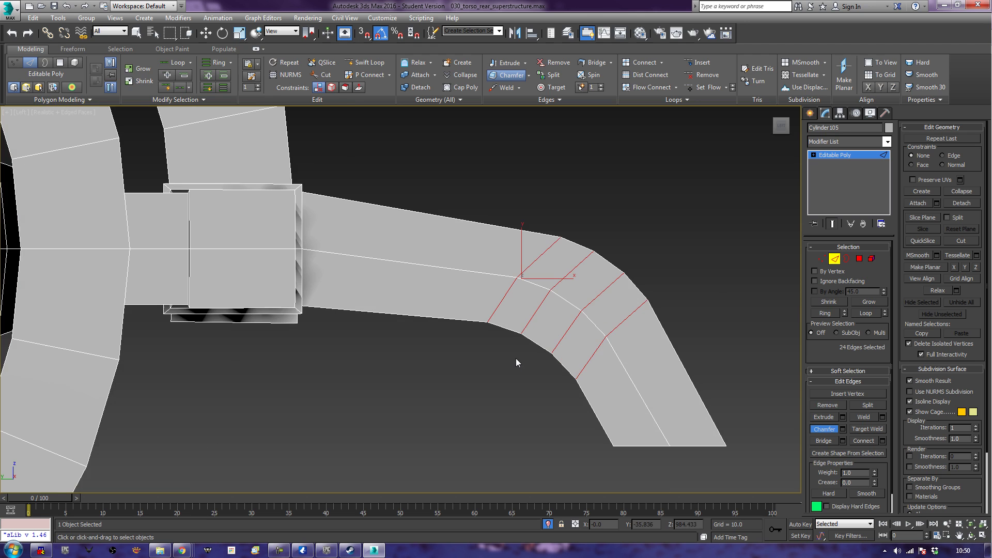
left_click(571, 303)
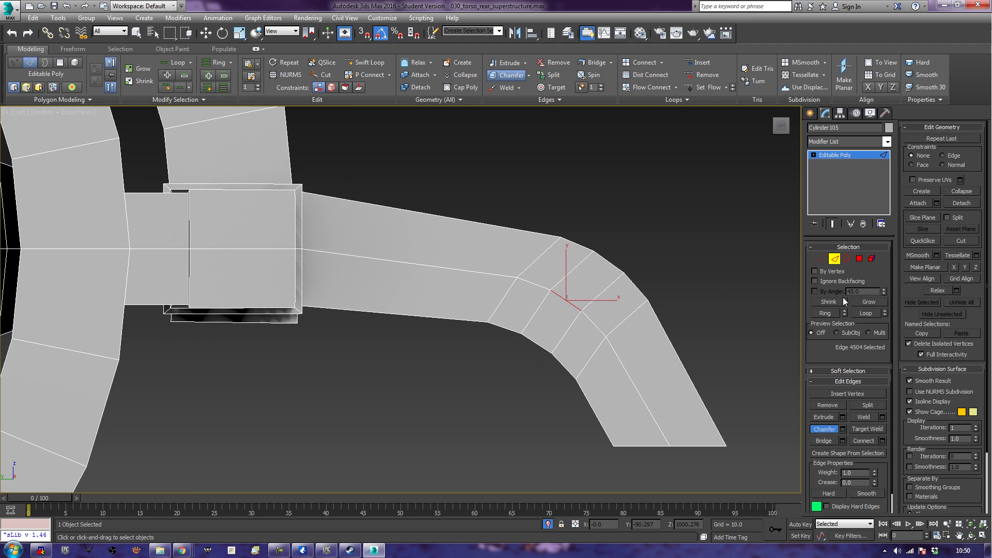
left_click(866, 313)
middle_click_drag(323, 318, 411, 312)
scroll(411, 312, "down", 5)
scroll(495, 342, "up", 6)
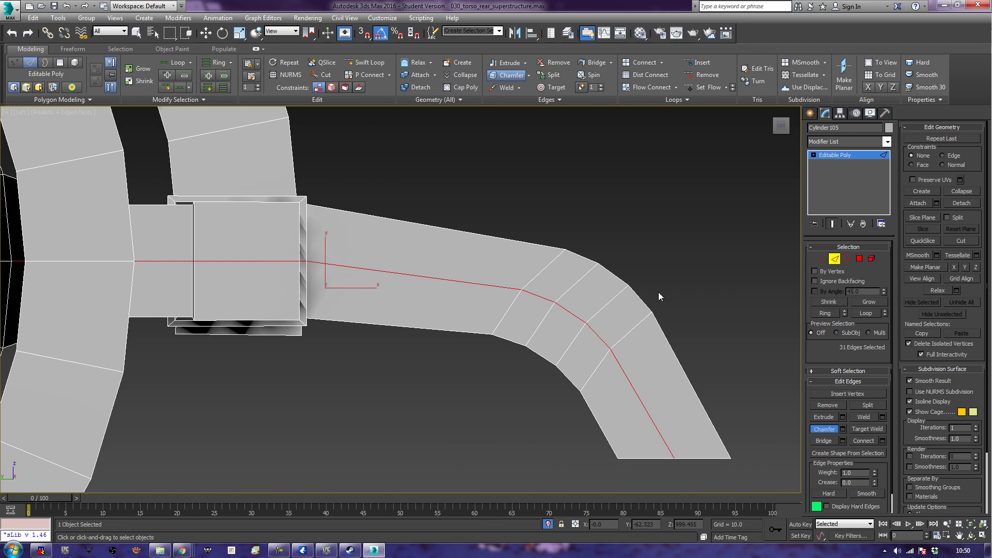
Step: Move the vertices along the bend's lower edge closer together to form a tighter, evenly curved inner corner
left_click(821, 259)
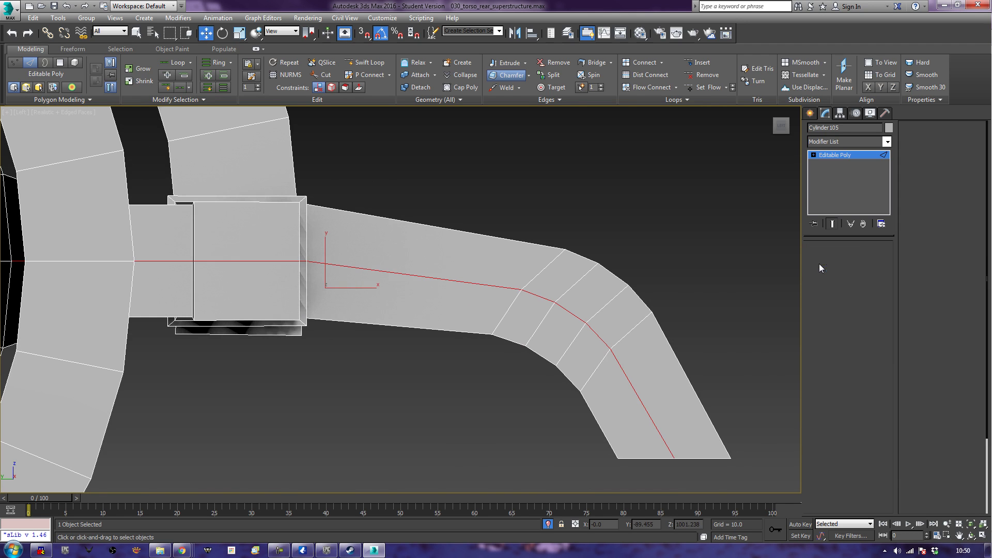
left_click_drag(530, 293, 532, 296)
key("w")
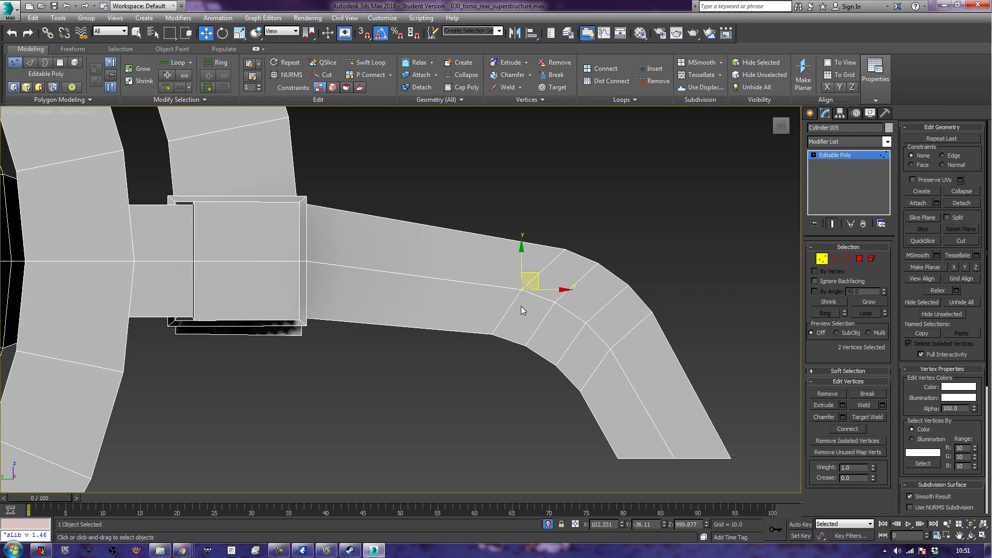
left_click_drag(515, 349, 516, 350)
left_click(517, 350)
left_click_drag(543, 333, 564, 348)
left_click(548, 422)
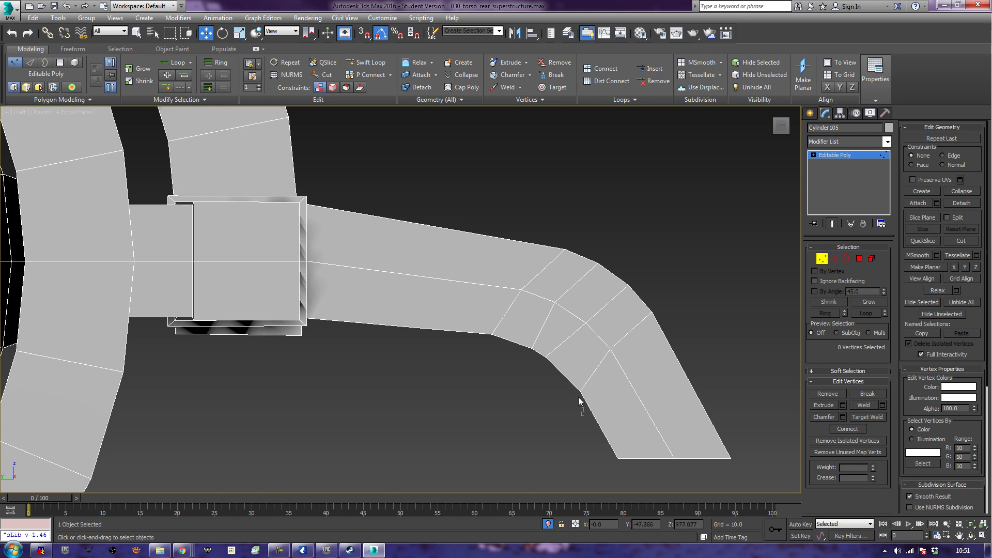
left_click_drag(576, 388, 574, 356)
left_click_drag(459, 345, 531, 327)
left_click(532, 354)
Step: Reposition the bend's centreline vertices so the cross edges fan out evenly between the inner and outer curves
left_click_drag(495, 273, 581, 300)
left_click(557, 322)
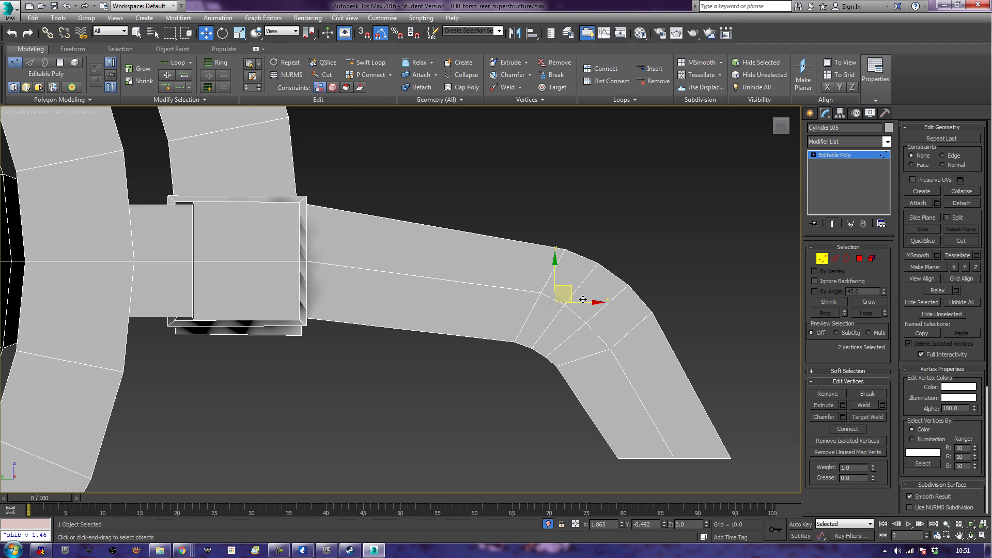
left_click(584, 330)
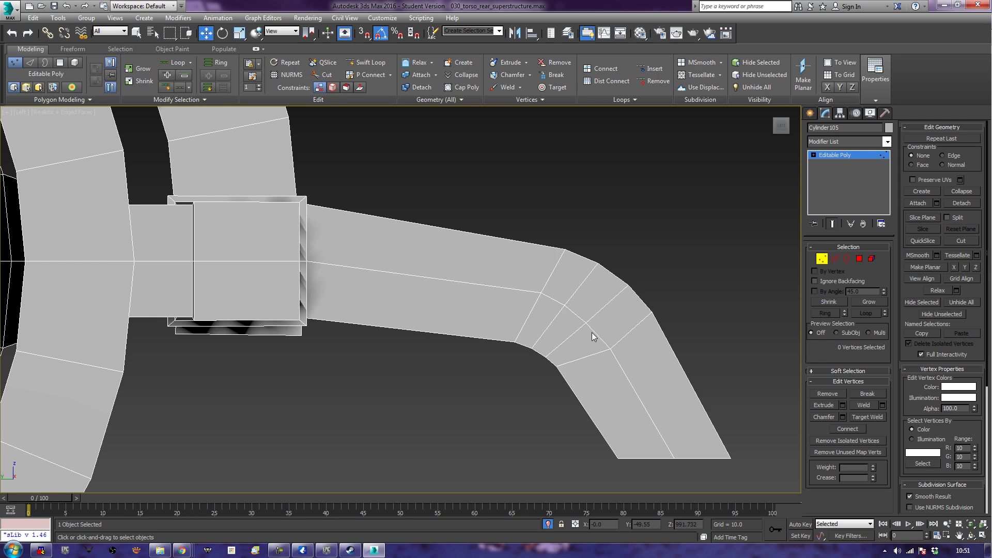
left_click_drag(608, 377, 620, 338)
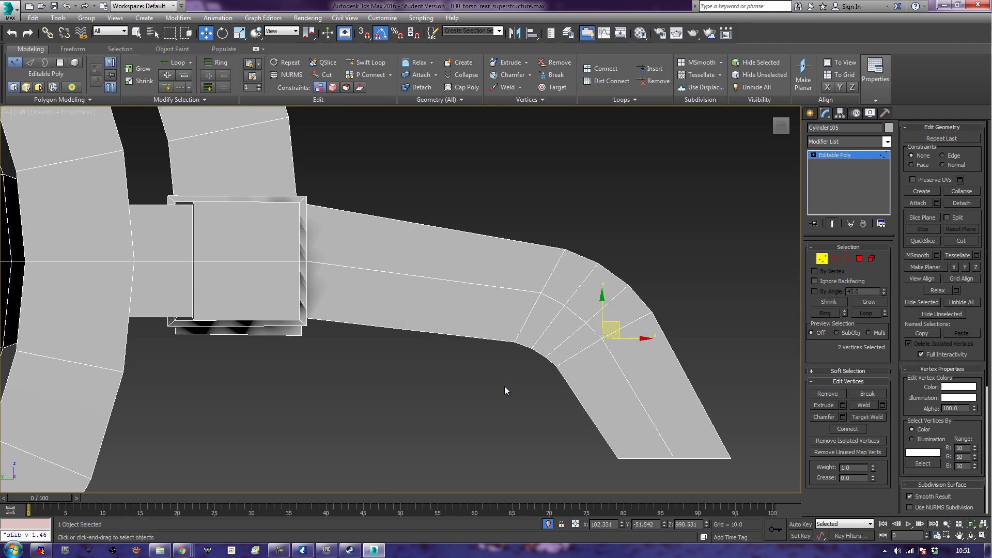
left_click(482, 396)
Step: Move all 24 vertices of the bend outward and slightly down together, to about Y -56.2, Z 995.0
key("p")
key("z")
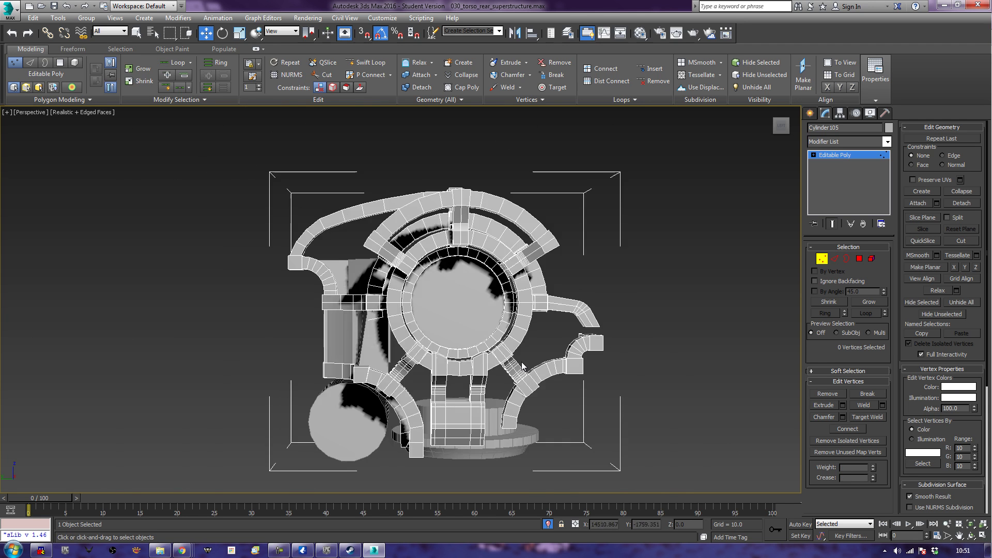
middle_click_drag(522, 362, 556, 373, "alt")
middle_click_drag(609, 396, 600, 379, "alt")
scroll(601, 379, "up", 5)
middle_click_drag(601, 322, 669, 397)
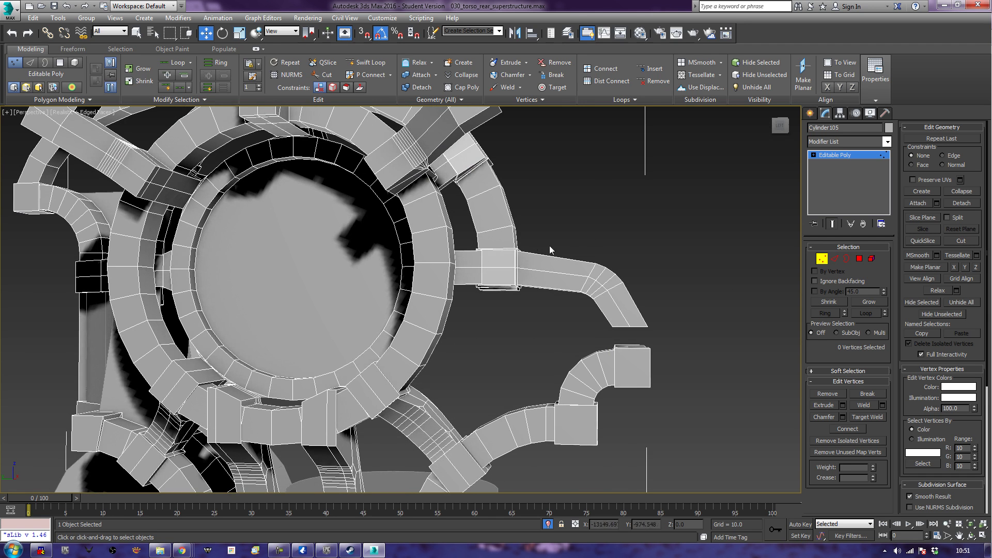
left_click_drag(622, 326, 636, 316)
left_click_drag(562, 284, 577, 287)
scroll(654, 349, "up", 5)
scroll(652, 345, "up", 4)
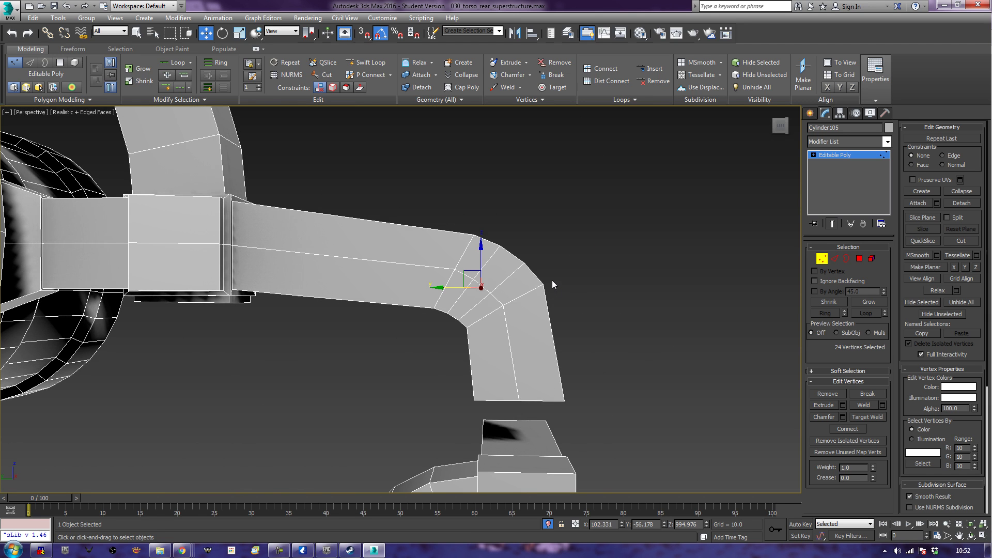
Step: Adjust the vertices of the bend's last cross sections to smooth the turn down, placing the final centre pair near Y -63.0, Z 986.0
left_click_drag(550, 274, 499, 302)
left_click(513, 346)
mouse_move(495, 285)
middle_mouse_down("alt")
mouse_move(518, 328)
mouse_move(433, 331)
mouse_move(512, 339)
mouse_move(531, 328)
mouse_move(483, 295)
middle_mouse_up("alt")
left_click_drag(484, 295, 491, 308)
middle_click_drag(749, 386, 620, 396, "alt")
scroll(611, 400, "down", 3)
middle_click_drag(576, 420, 667, 403, "alt")
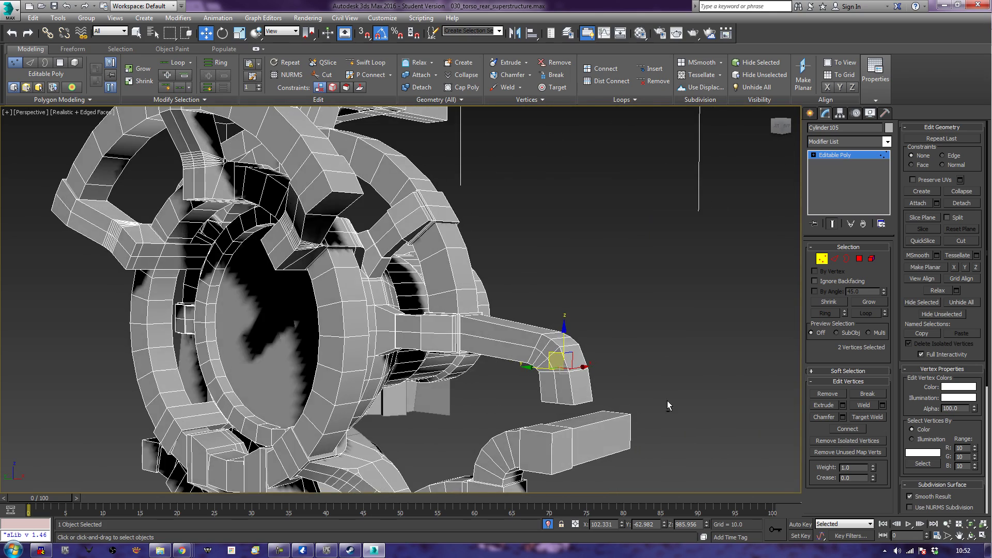
middle_click_drag(546, 445, 586, 419, "alt")
scroll(589, 416, "up", 3)
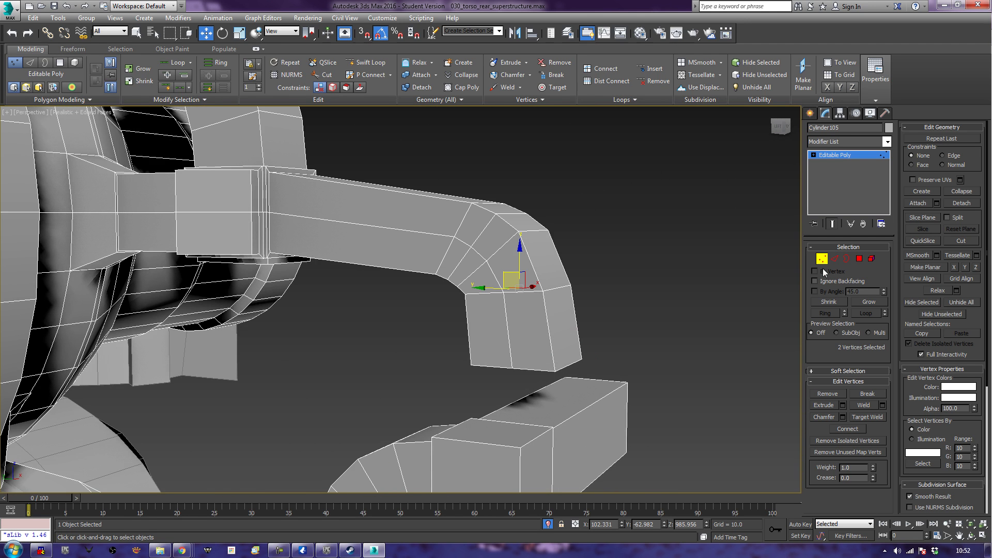
Step: Extrude the two downward-facing end polygons of the bracket arm down through the lower arm's beam
left_click(859, 259)
middle_click_drag(697, 369, 587, 343, "alt")
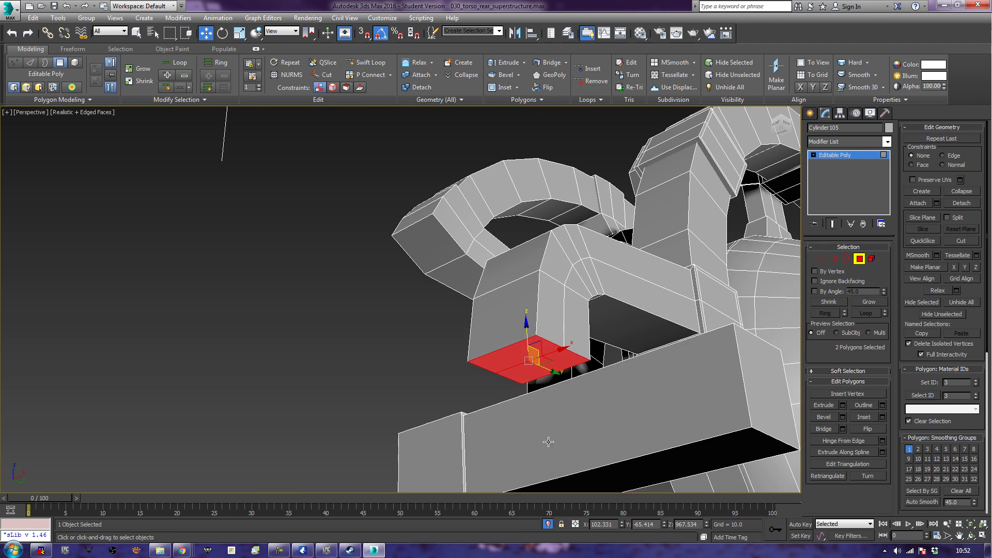
middle_click_drag(551, 442, 573, 417, "alt")
left_click(818, 406)
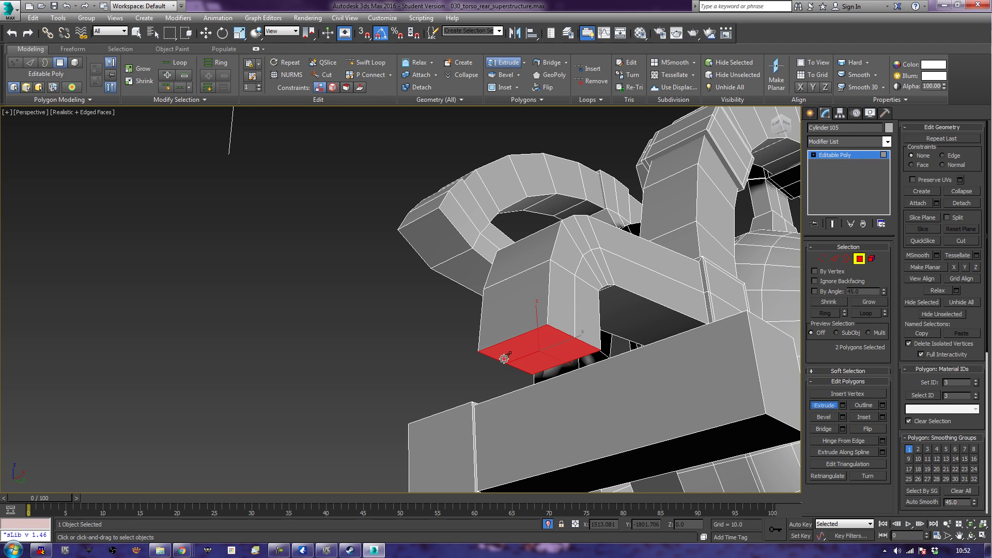
left_click_drag(524, 357, 656, 182)
middle_click_drag(376, 370, 635, 388, "alt")
middle_click_drag(612, 425, 605, 335, "alt")
Step: Shift the extruded section's inner and outer side polygons along Y to line up with the sides of the lower arm's end block
left_click(605, 336)
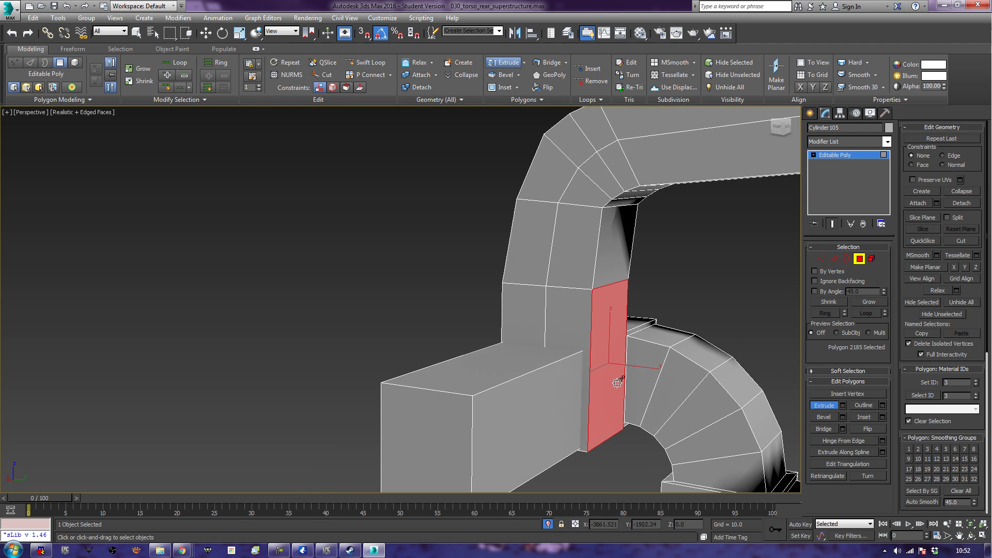
key("w")
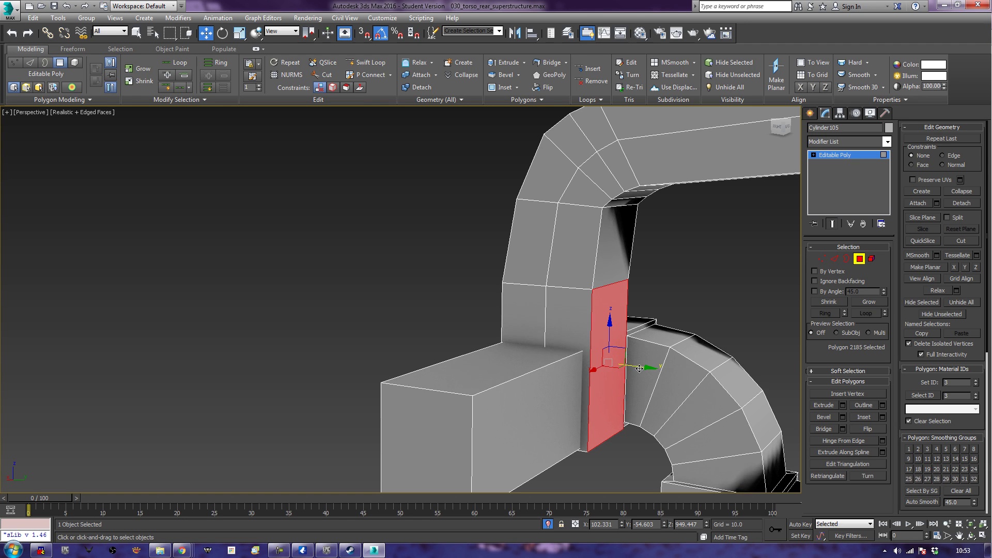
left_click_drag(639, 368, 632, 368)
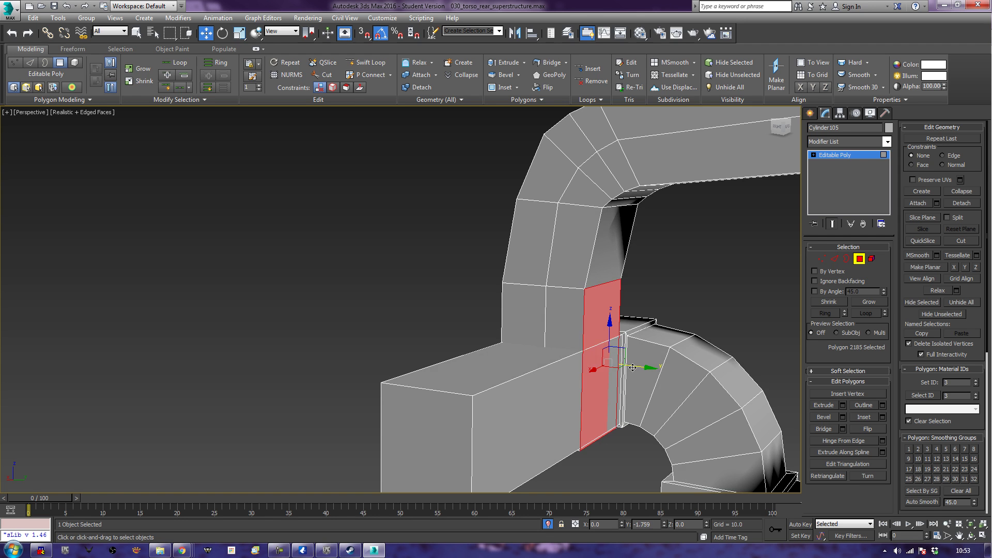
middle_click_drag(527, 373, 642, 395, "alt")
left_click(675, 361)
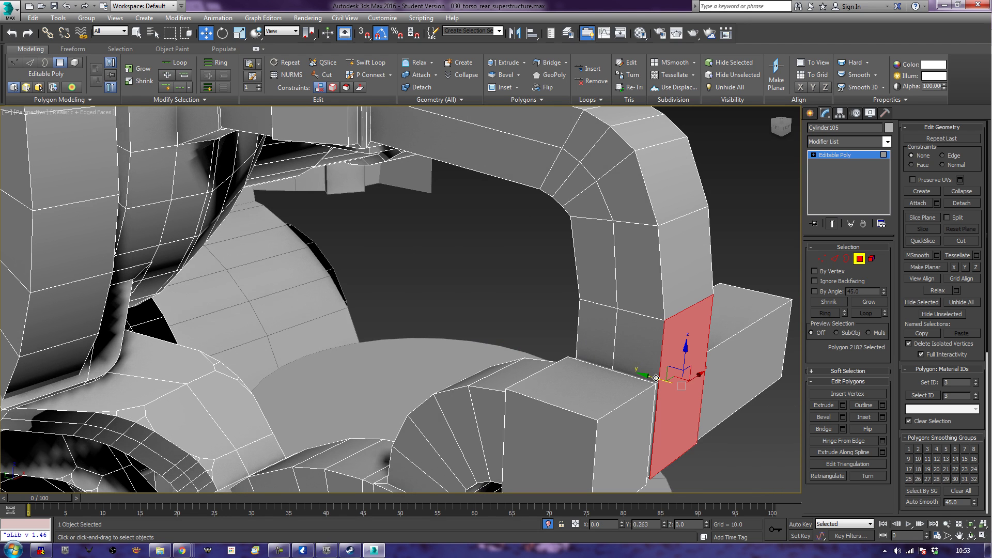
left_click_drag(656, 378, 656, 379)
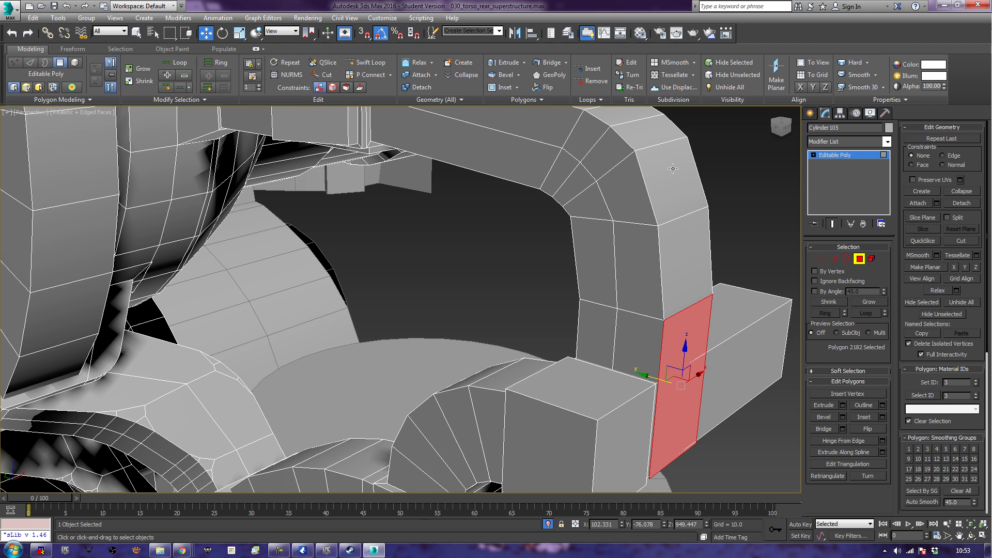
Step: Insert an edge loop around the extruded section level with the top of the lower arm's beam
middle_click_drag(715, 304, 703, 254, "alt")
left_click(364, 62)
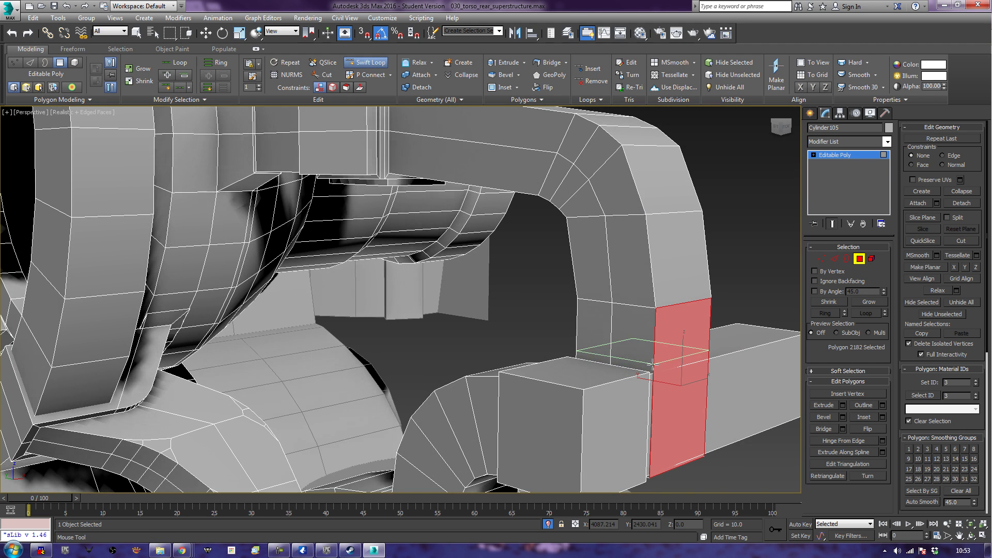
left_click(652, 363)
key("w")
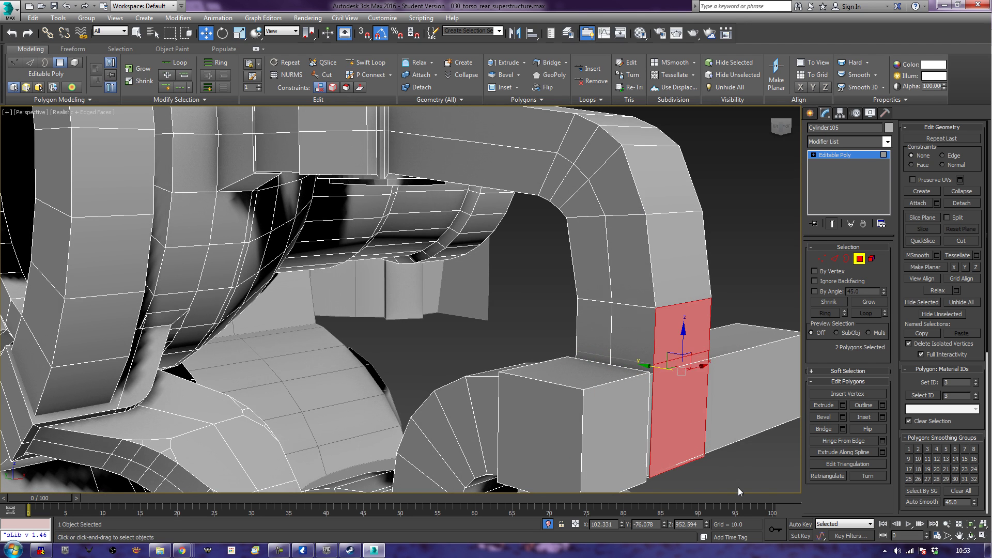
Step: Delete the extruded section's polygons below the new edge loop, starting from its underside
middle_click_drag(736, 483, 682, 471, "alt")
left_click(660, 481)
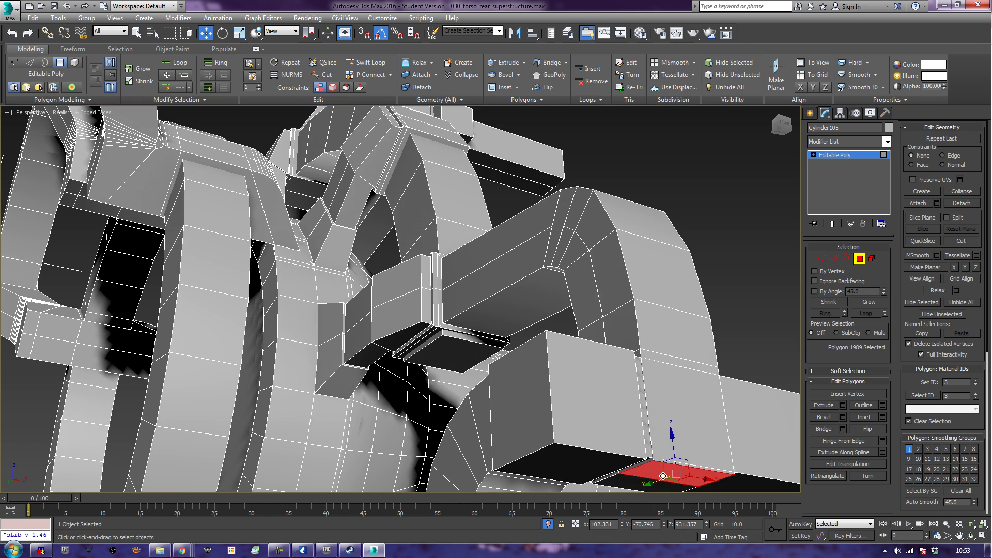
left_click(879, 303)
key("ctrl+d")
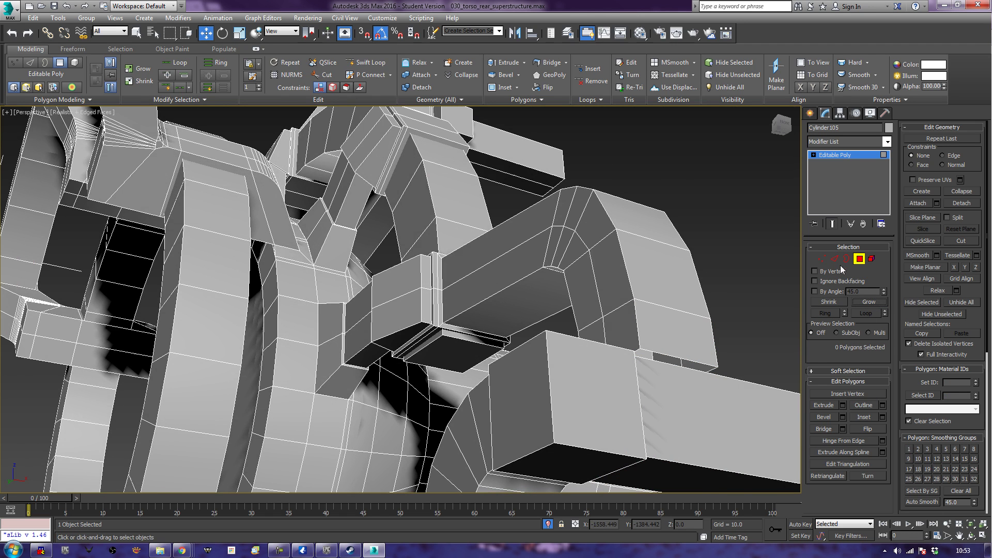
Step: Cap the open border at the bracket's lower end and bevel the new cap polygon slightly toward the lower arm's beam
left_click(846, 258)
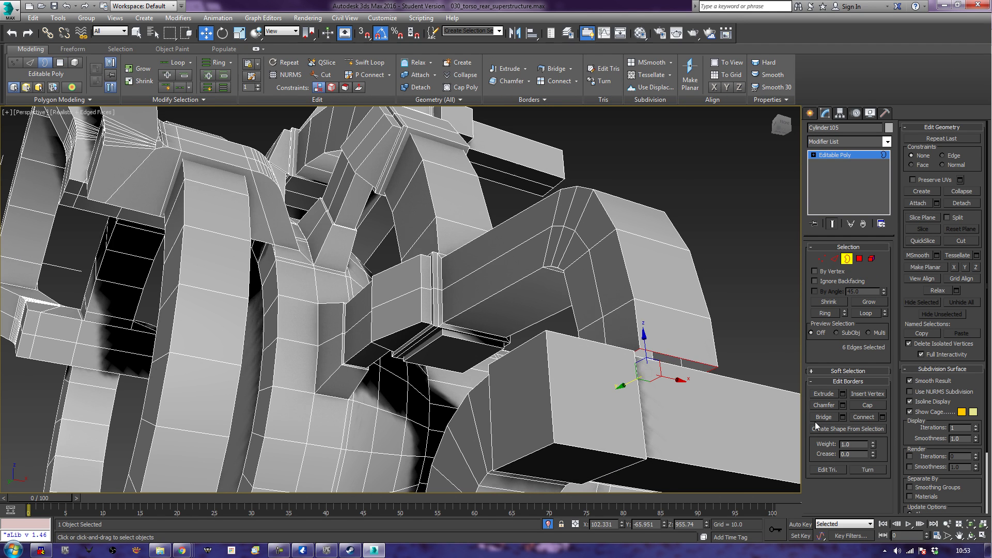
left_click(857, 407)
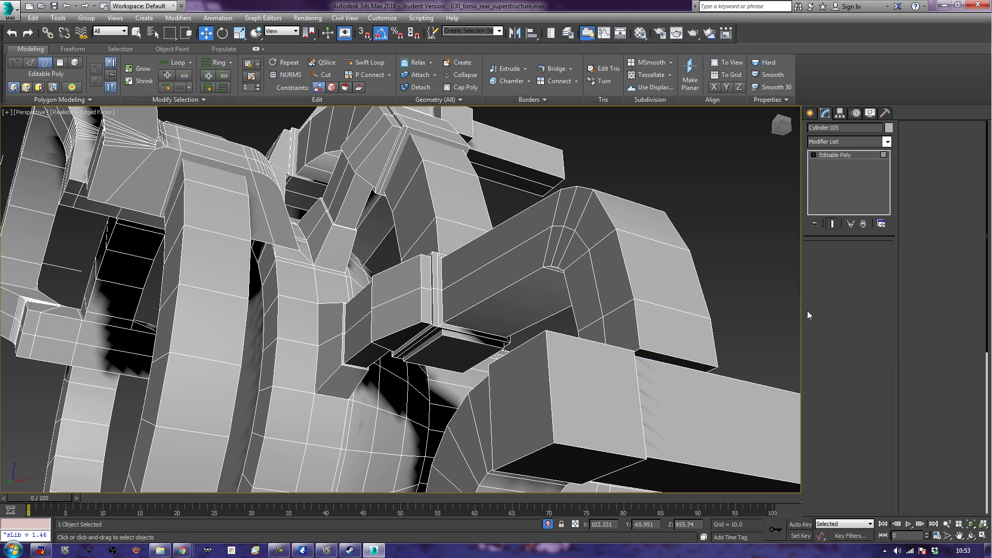
left_click(859, 258)
middle_click_drag(753, 381, 619, 393, "alt")
middle_click_drag(405, 405, 540, 323, "alt")
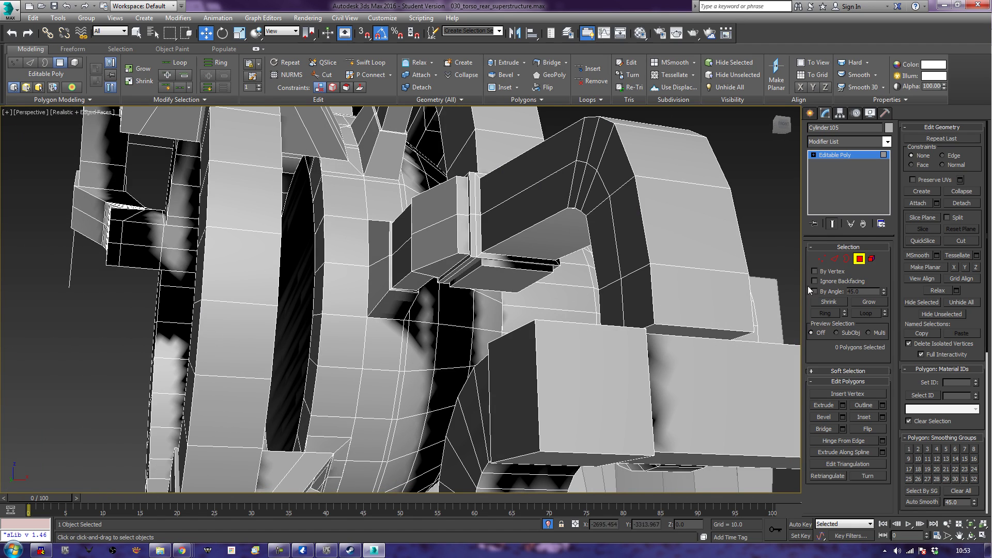
left_click(699, 338)
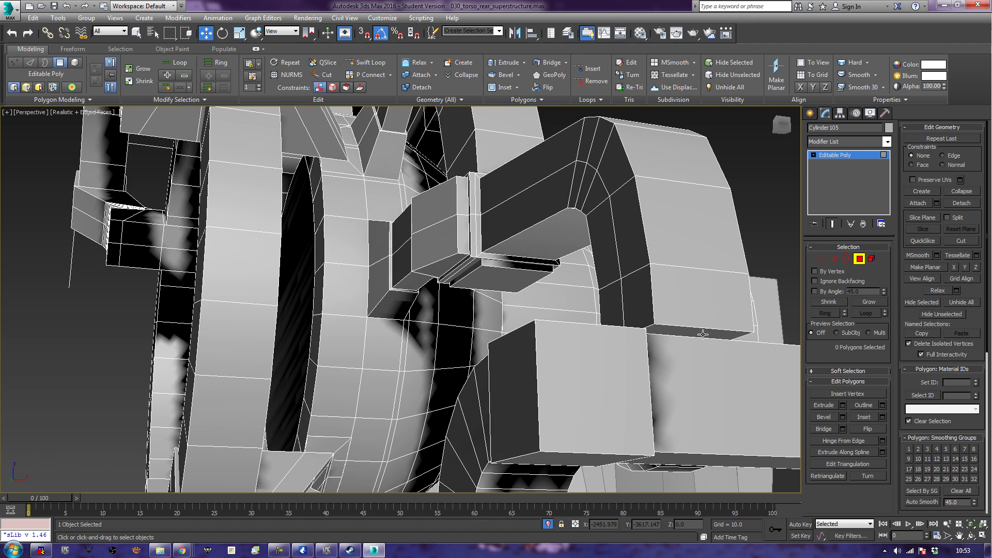
left_click(823, 417)
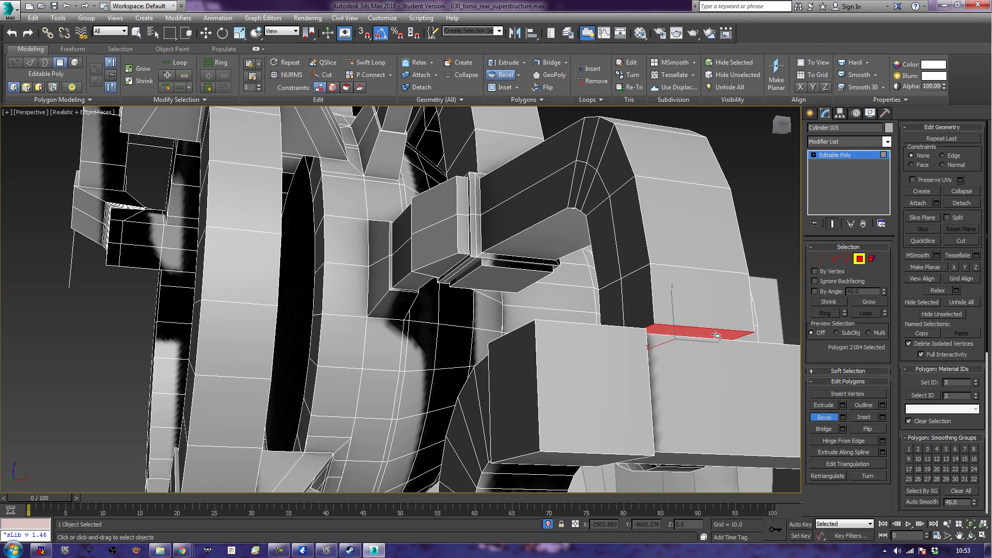
left_click_drag(715, 334, 717, 332)
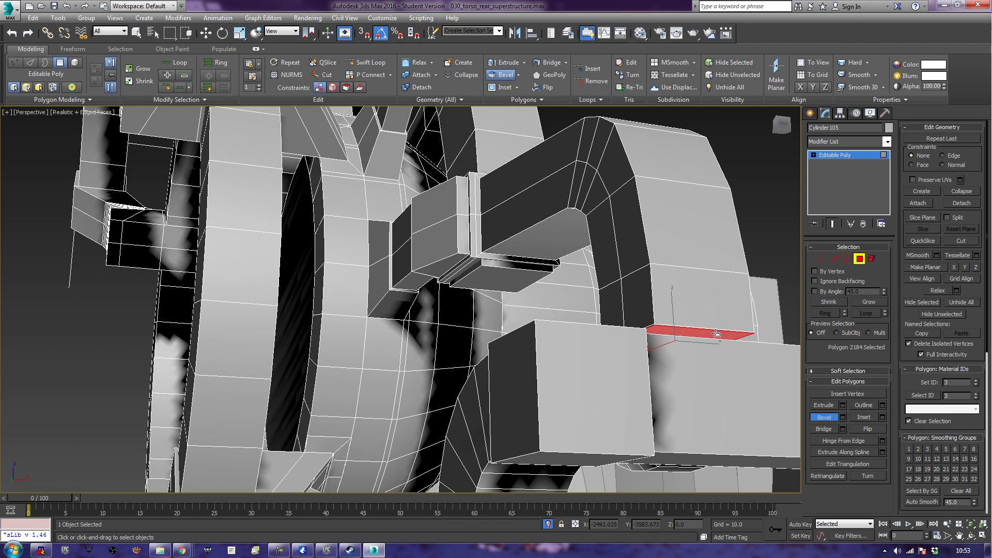
left_click(716, 333)
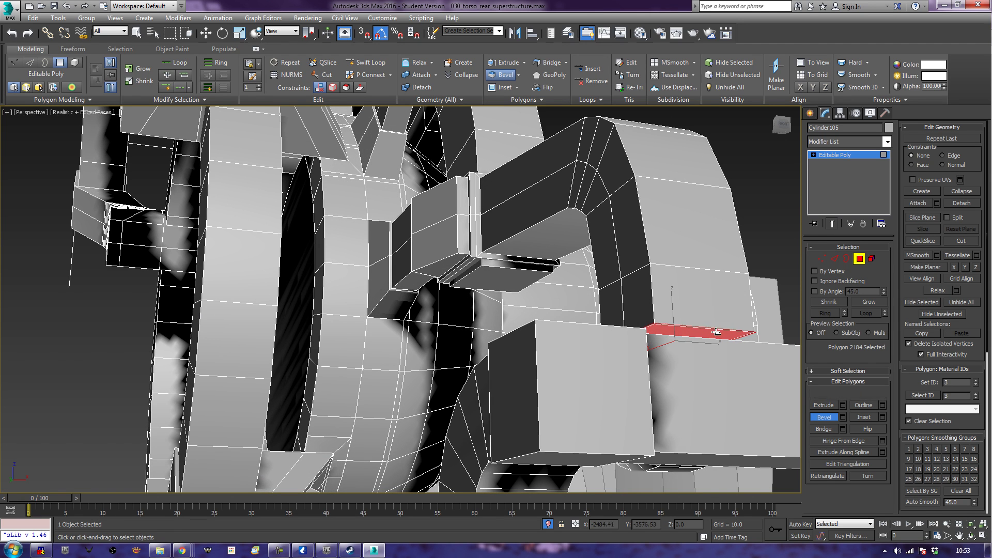
left_click_drag(716, 332, 734, 217)
scroll(721, 243, "down", 6)
middle_click_drag(691, 371, 650, 382, "alt")
left_click(762, 325)
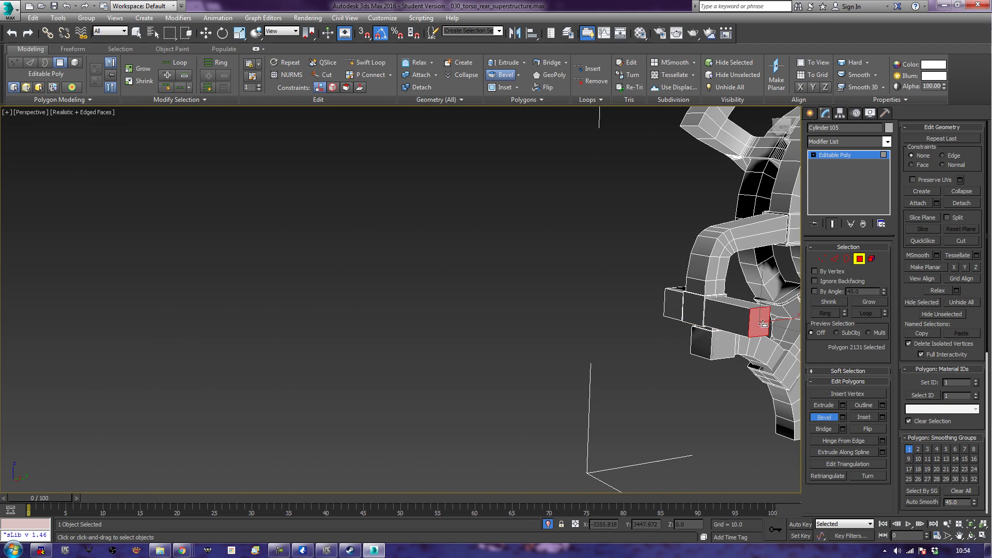
key("w")
left_click_drag(753, 327, 747, 322)
left_click(610, 367)
Step: Bevel the large round polygon inside the big ring inward in successive rings to form a rounded dish
scroll(612, 358, "down", 3)
middle_click_drag(612, 357, 510, 361, "alt")
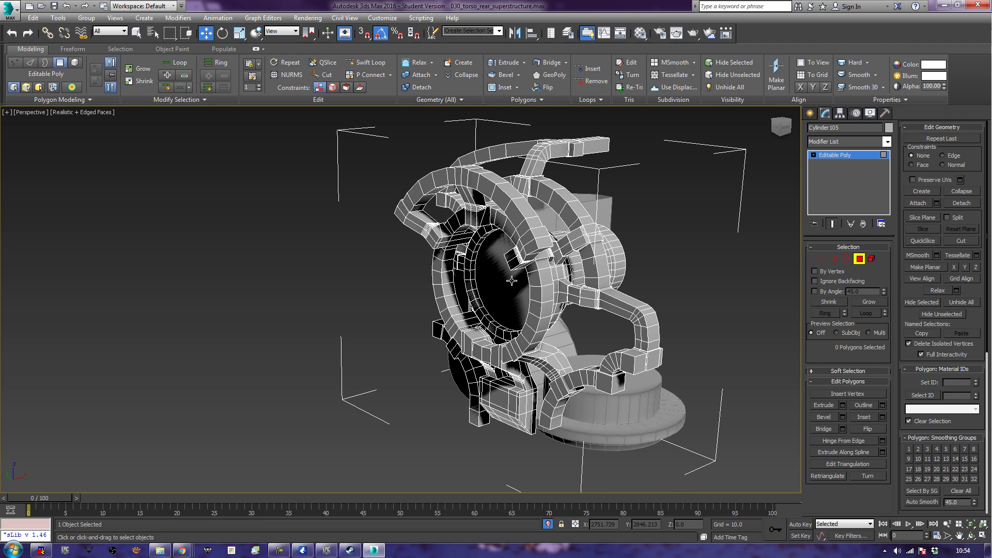
left_click(511, 281)
middle_click_drag(511, 281, 444, 342, "alt")
scroll(465, 309, "up", 3)
left_click(824, 417)
left_click_drag(566, 267, 550, 376)
left_click_drag(533, 284, 539, 361)
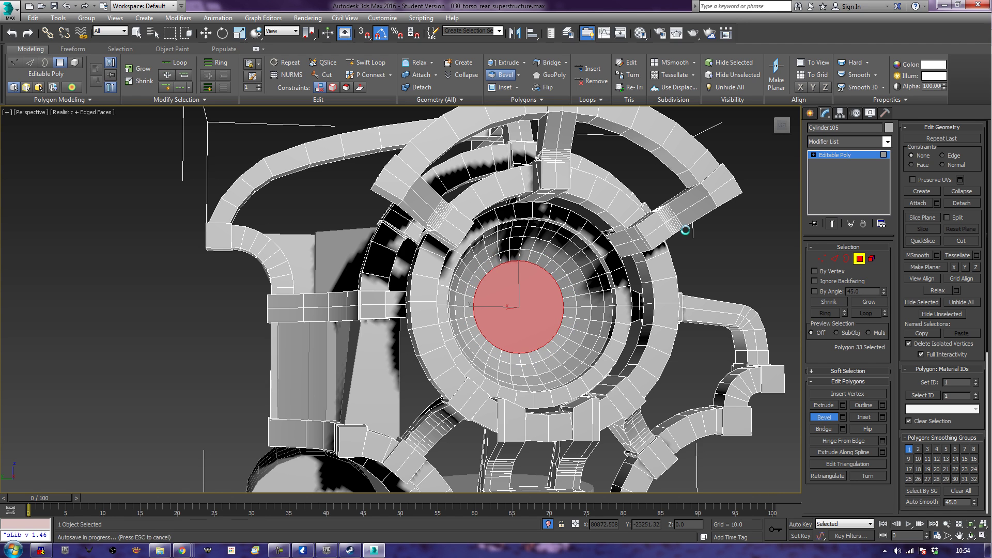
key("w")
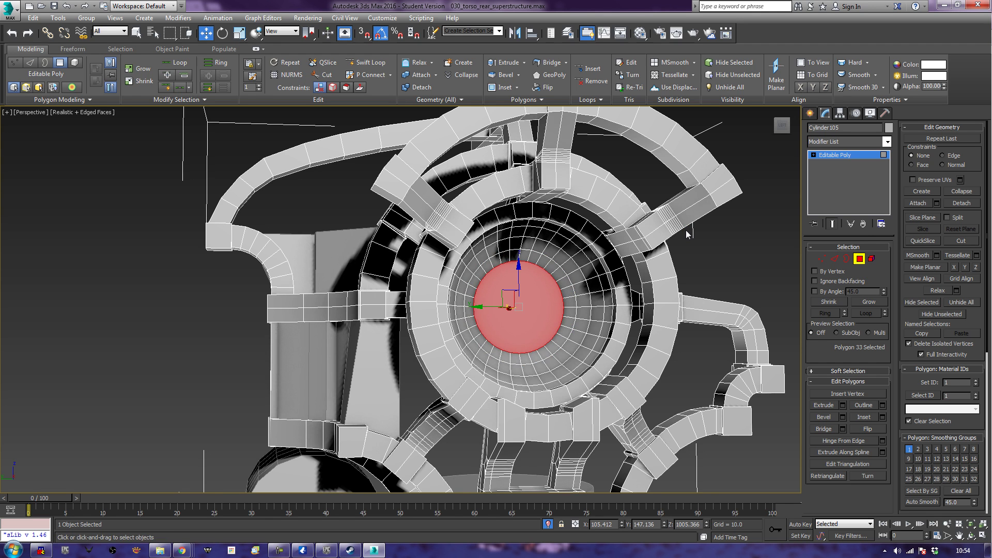
left_click(859, 258)
left_click(725, 274)
Step: Examine the whole torso superstructure from several angles and distances
scroll(723, 256, "down", 5)
middle_click_drag(723, 256, 553, 402, "alt")
key("z")
middle_click_drag(486, 409, 463, 338, "alt")
mouse_move(538, 402)
middle_mouse_down("alt")
mouse_move(479, 389)
mouse_move(538, 420)
mouse_move(565, 415)
mouse_move(514, 401)
mouse_move(454, 405)
mouse_move(491, 405)
mouse_move(507, 390)
mouse_move(547, 405)
middle_mouse_up("alt")
middle_click_drag(494, 260, 579, 376)
scroll(574, 374, "down", 2)
scroll(573, 374, "up", 2)
scroll(574, 379, "up", 3)
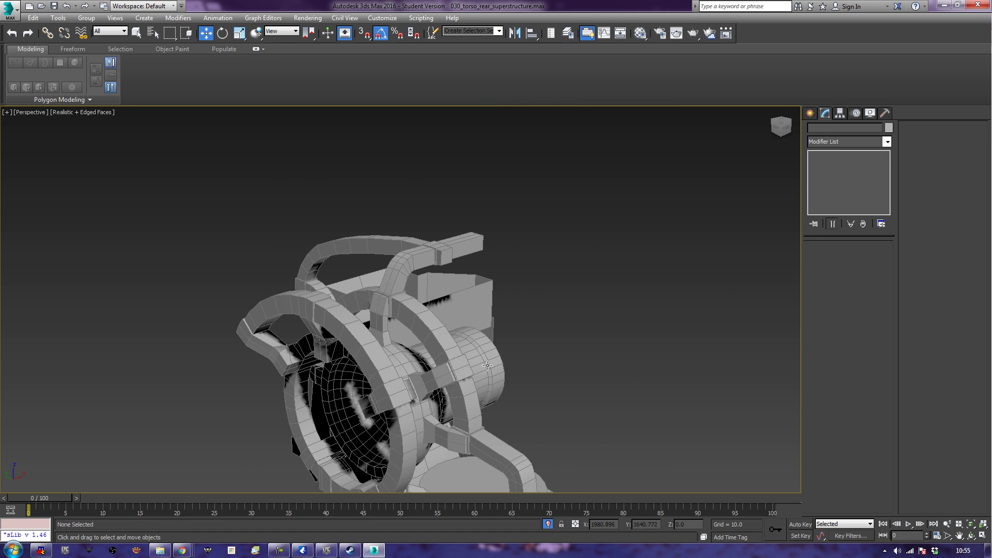
Step: Clone the short connector element that joins the two rings at their upper side, keeping the copy as an element of the same mesh
left_click(448, 372)
middle_click_drag(515, 367, 682, 342, "alt")
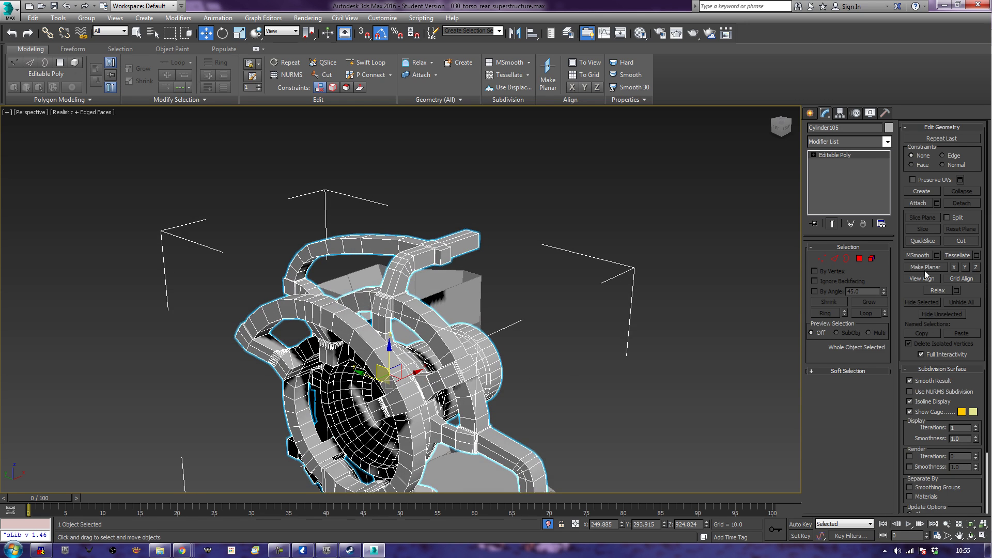
left_click(871, 259)
left_click(442, 371)
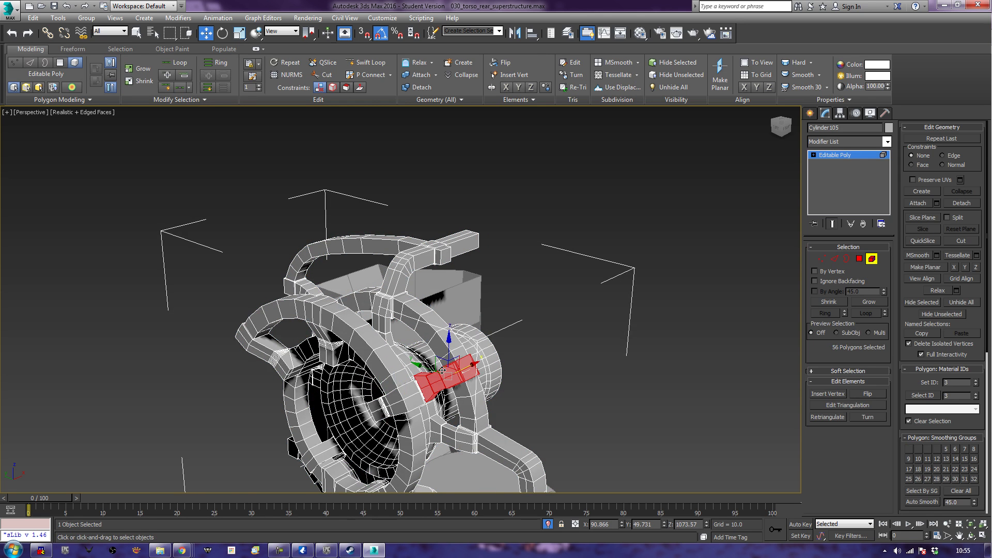
middle_click_drag(583, 386, 517, 377, "alt")
middle_click_drag(588, 388, 679, 427, "alt")
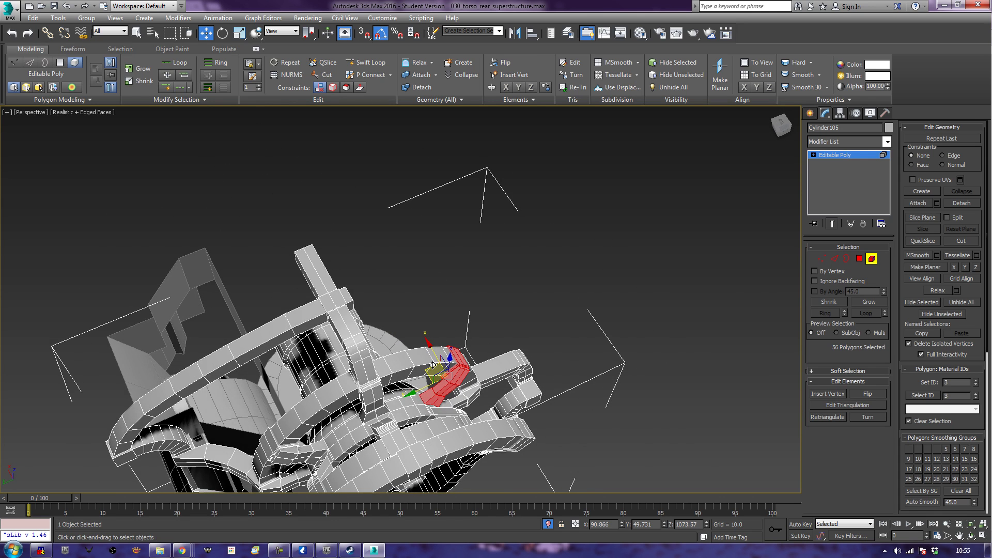
mouse_move(432, 364)
left_mouse_down()
mouse_move(455, 346)
mouse_move(475, 279)
mouse_move(471, 331)
left_mouse_up()
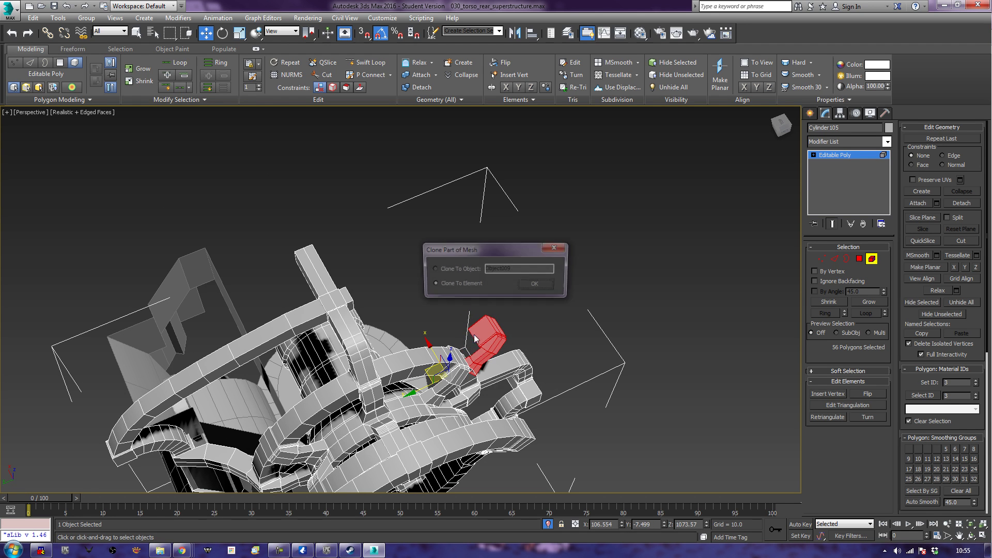
left_click(545, 288)
Step: Move the cloned connector in the YZ plane by about 9.7 in Y and 33.3 in Z, up against the rear ring's outer edge
mouse_move(537, 296)
middle_mouse_down("alt")
mouse_move(503, 373)
mouse_move(319, 311)
middle_mouse_up("alt")
left_click_drag(498, 341, 508, 301)
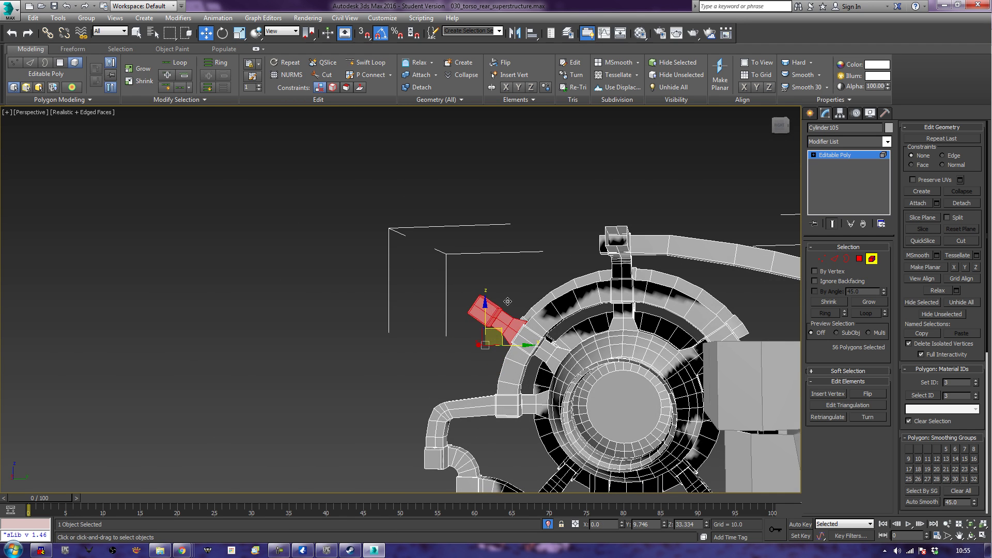
middle_click_drag(508, 301, 605, 342, "alt")
scroll(586, 394, "up", 2)
mouse_move(563, 280)
left_mouse_down()
mouse_move(580, 280)
mouse_move(551, 280)
mouse_move(563, 279)
left_mouse_up()
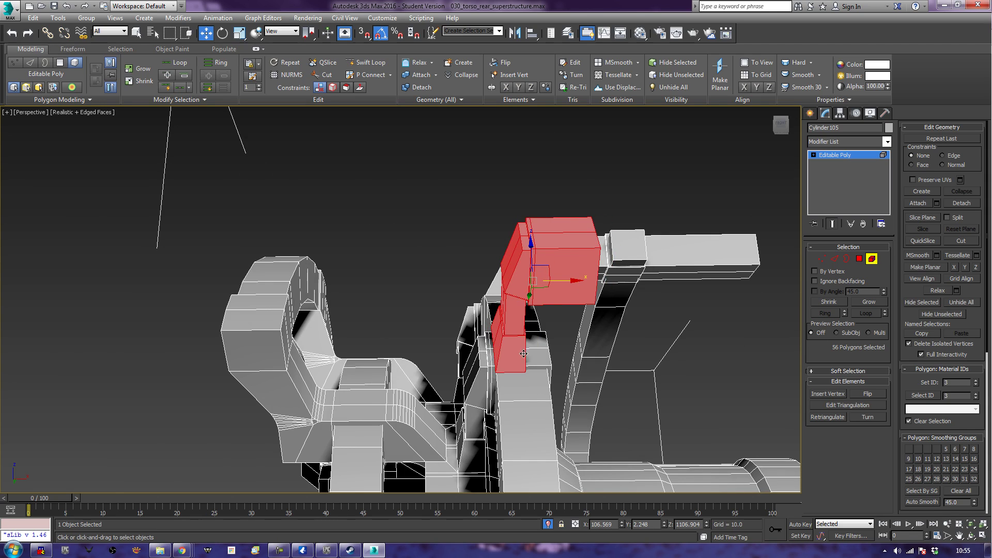
Step: Nudge the clone to about X 108.3, Y 4.2, Z 1105.1 so its foot sits on the rear ring beside the original connector
middle_click_drag(524, 354, 519, 294, "alt")
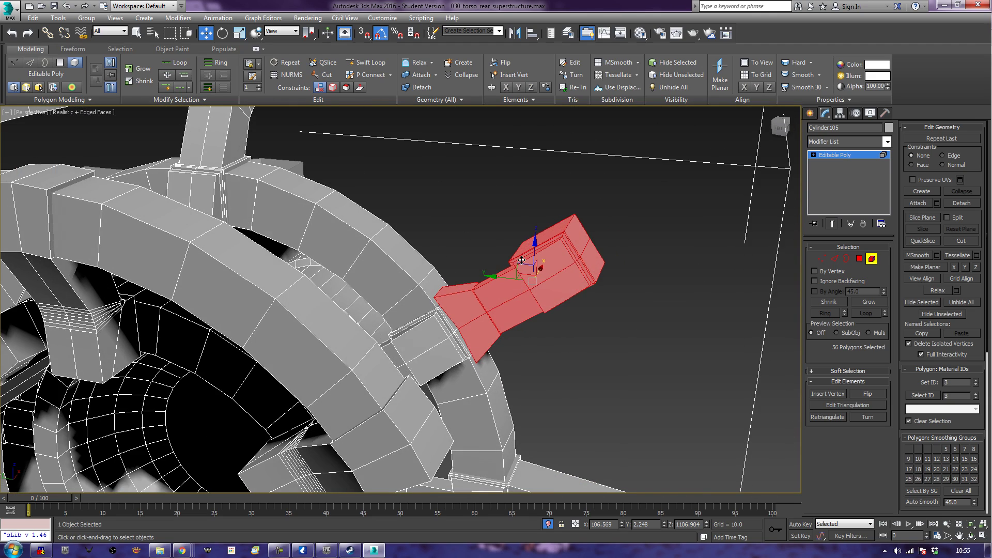
left_click_drag(522, 274, 519, 271)
middle_click_drag(519, 271, 488, 313, "alt")
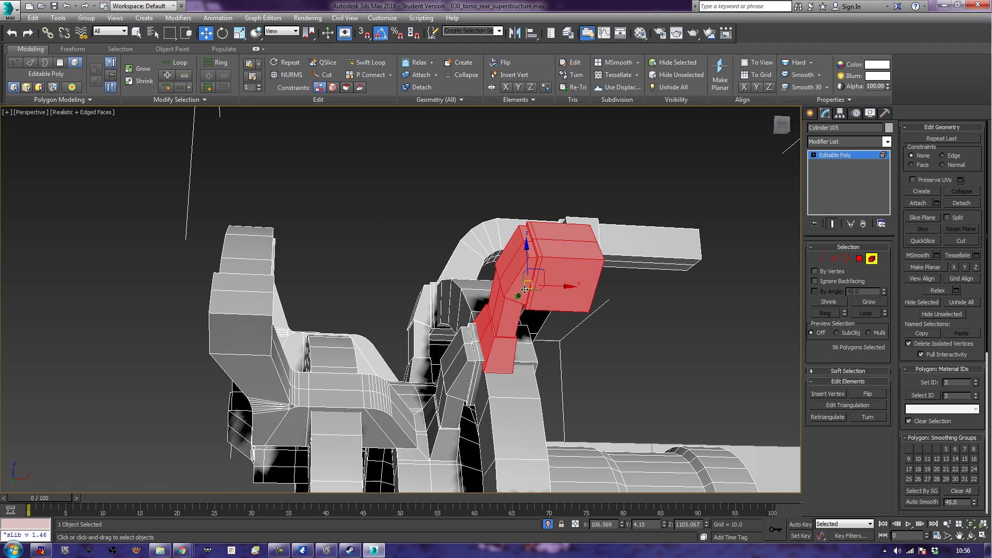
left_click_drag(556, 287, 559, 287)
middle_click_drag(559, 287, 517, 401, "alt")
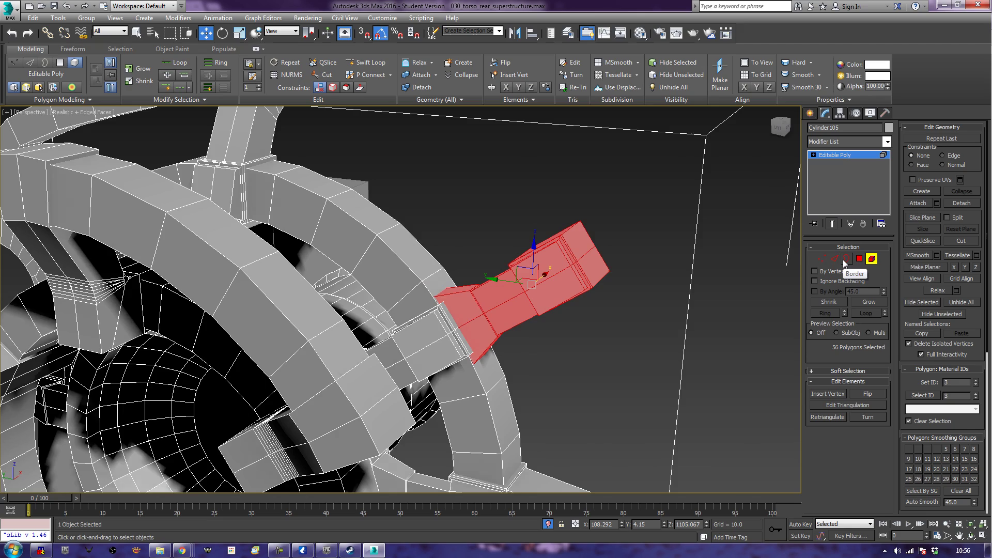
Step: Rotate the clone -5 degrees about X and move it up along the rear ring to about Y 20.8, Z 1127.8
middle_click_drag(608, 385, 578, 383, "alt")
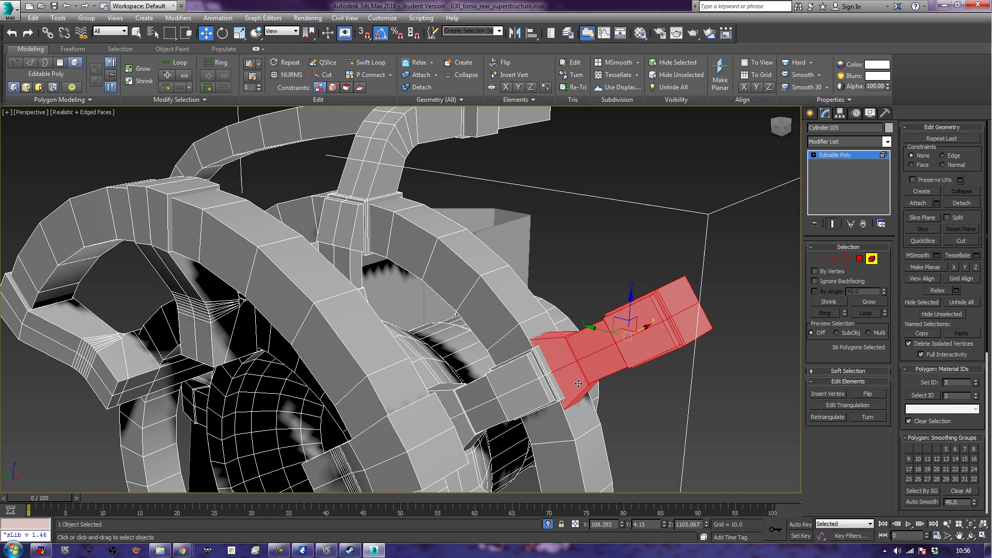
key("e")
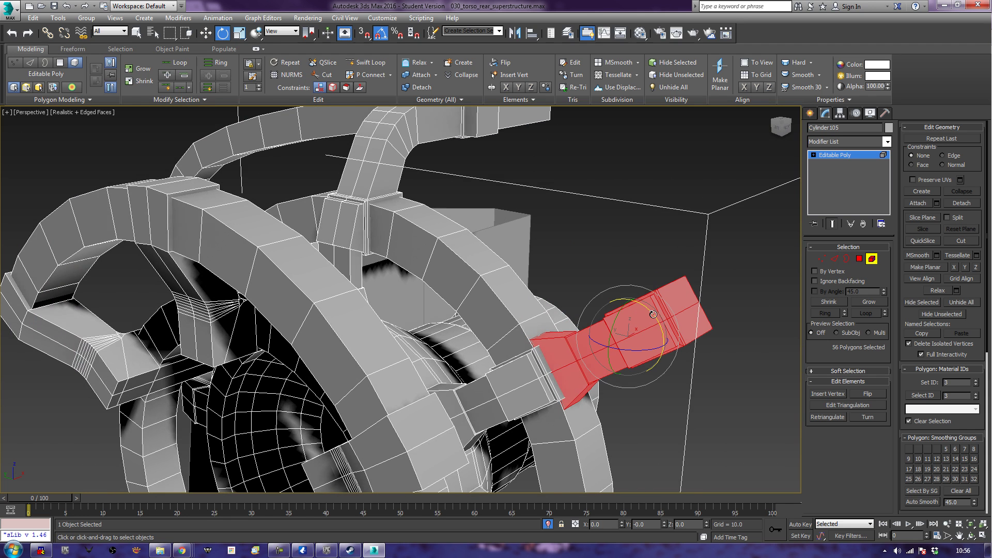
mouse_move(649, 314)
left_mouse_down()
mouse_move(657, 320)
mouse_move(646, 315)
left_mouse_up()
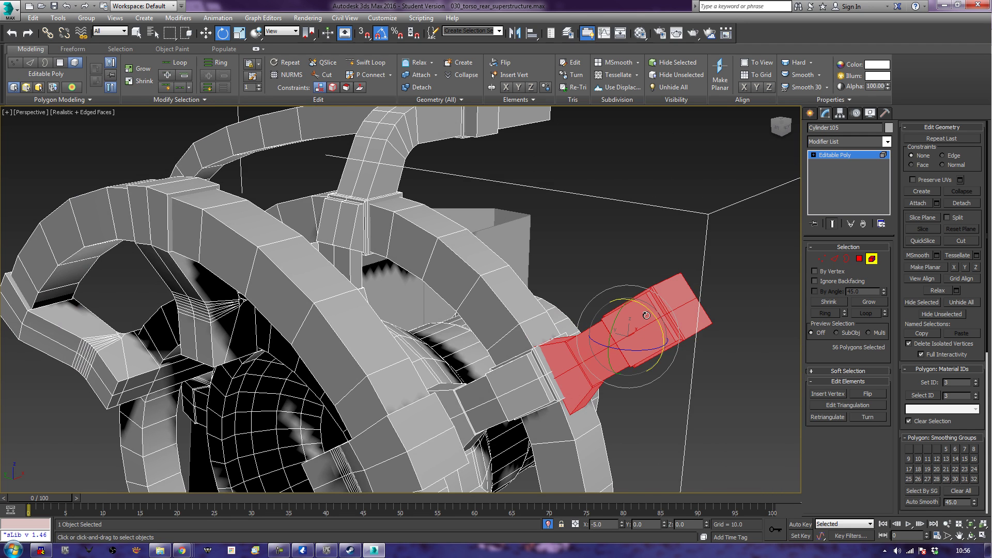
key("w")
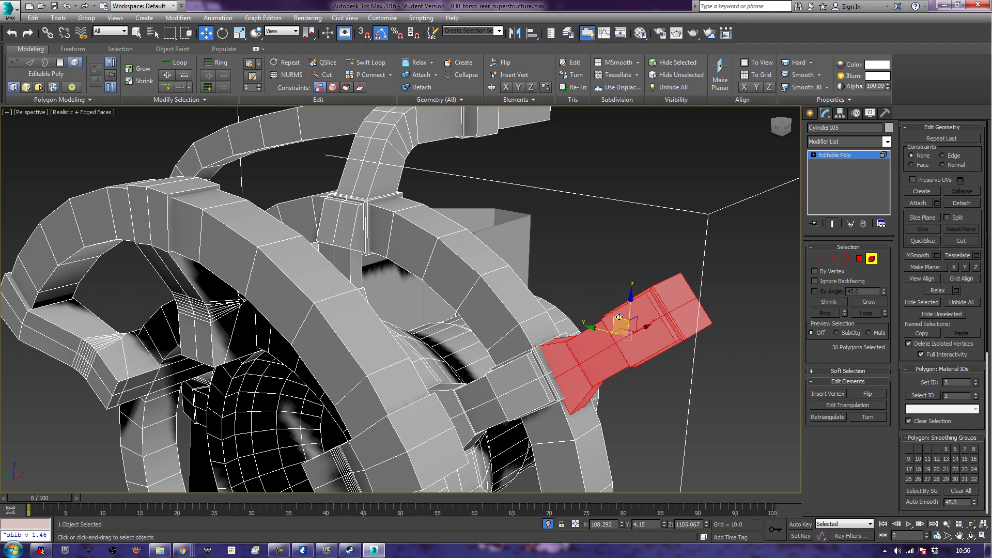
left_click_drag(617, 327, 587, 257)
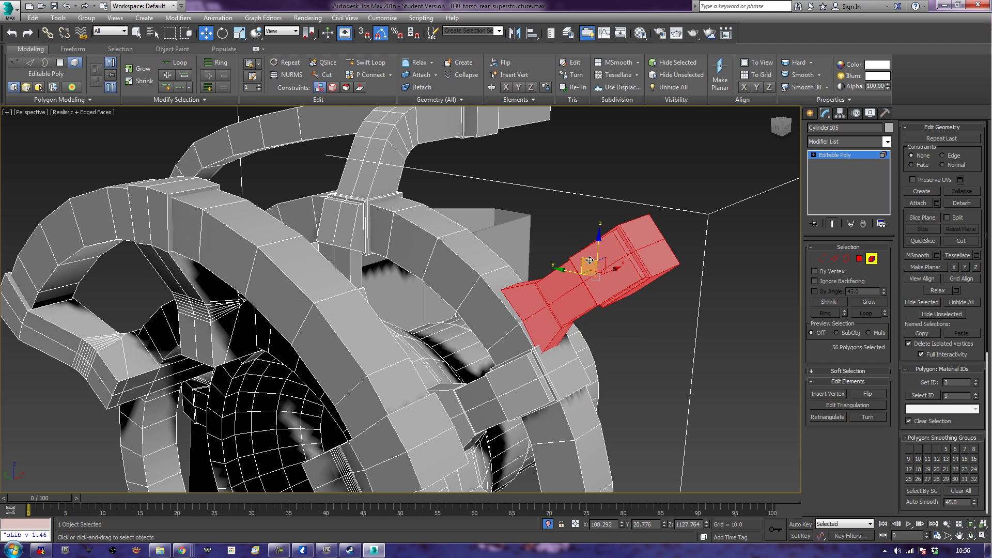
Step: Tilt the clone further about X to follow the ring's curve and shift it to about Y 23.9, Z 1128.7
key("e")
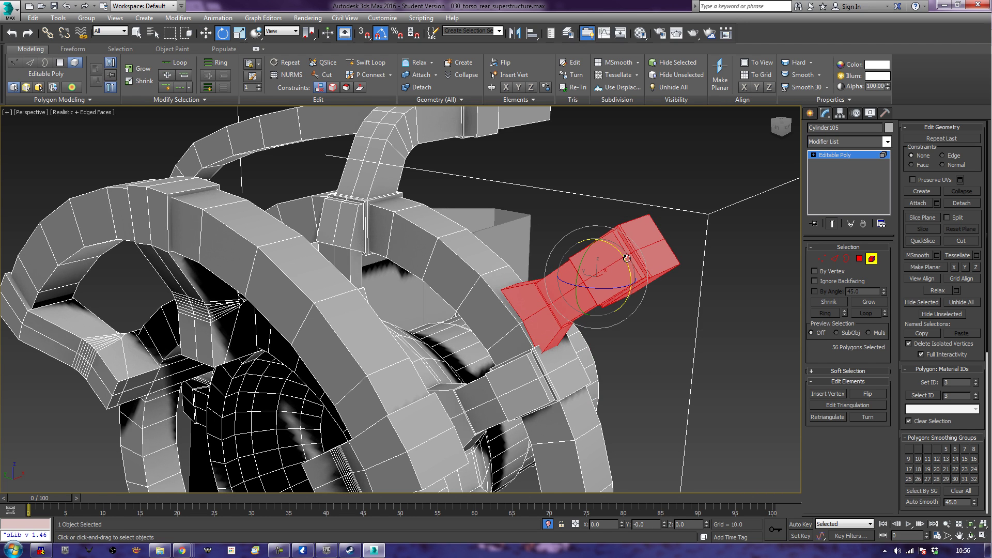
left_click_drag(625, 258, 623, 258)
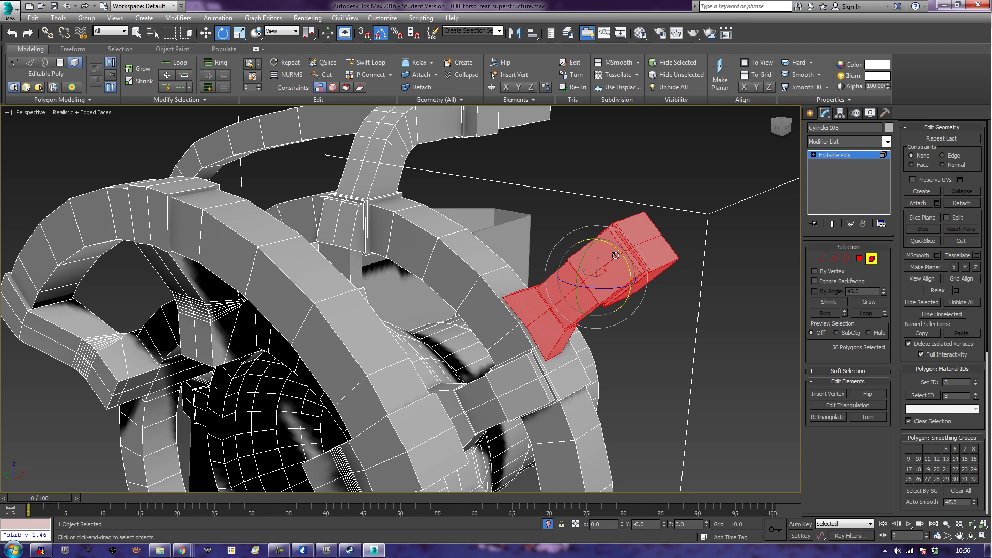
key("w")
mouse_move(583, 261)
left_mouse_down()
mouse_move(548, 214)
mouse_move(577, 258)
left_mouse_up()
Step: Rotate the clone another -5 degrees about X and move it higher around the rear ring to about Y 48.4, Z 1157.7
mouse_move(601, 390)
middle_mouse_down("alt")
mouse_move(672, 410)
mouse_move(481, 380)
mouse_move(613, 390)
middle_mouse_up("alt")
middle_click_drag(561, 358, 590, 406)
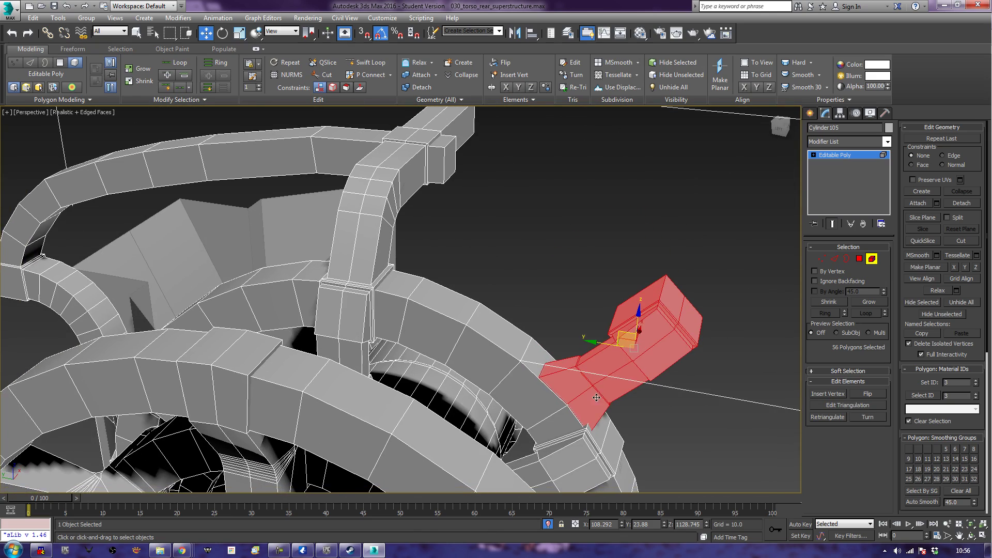
key("e")
left_click_drag(621, 319, 619, 317)
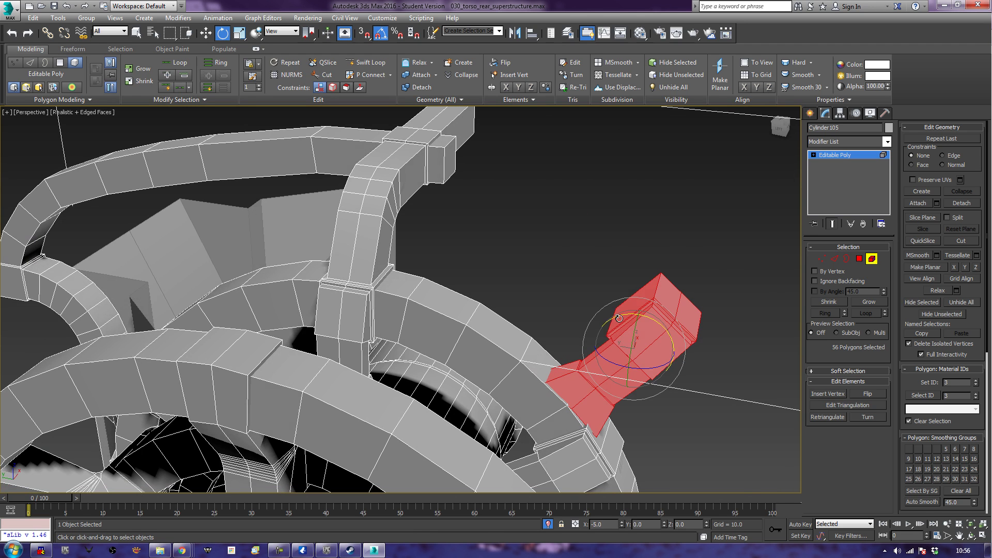
key("w")
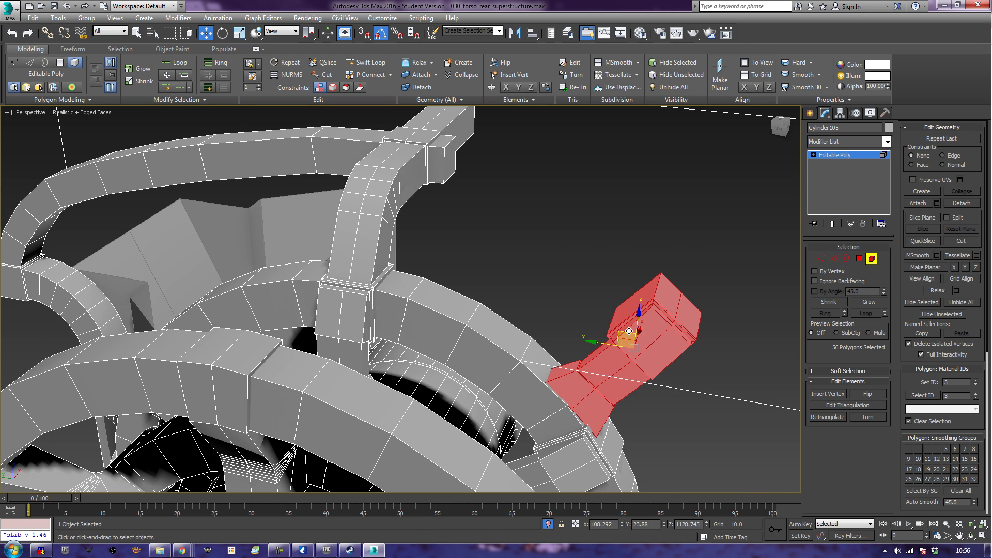
left_click_drag(628, 331, 576, 260)
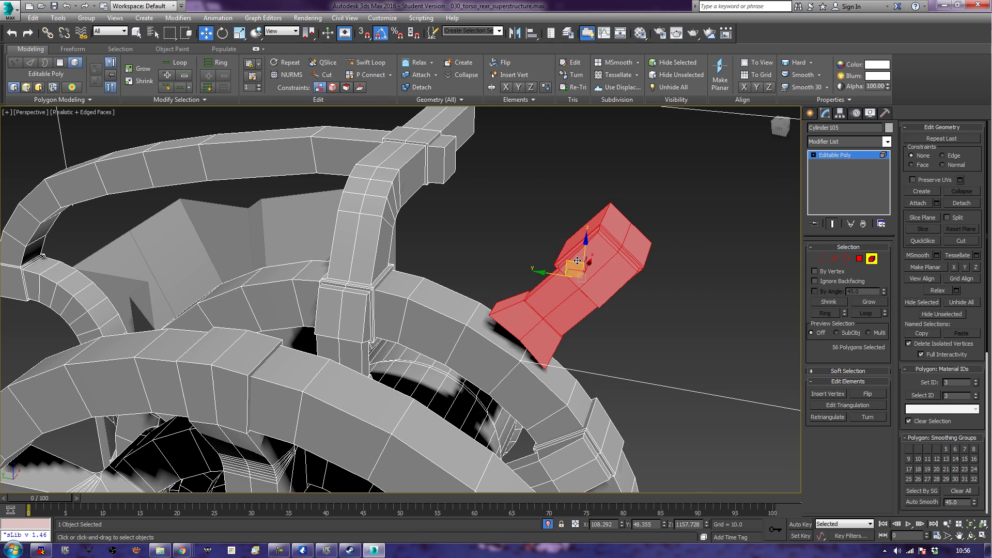
Step: Rotate the clone again to match the ring's slope and seat it on the rim at about X 115, Y 49.7, Z 1150
key("e")
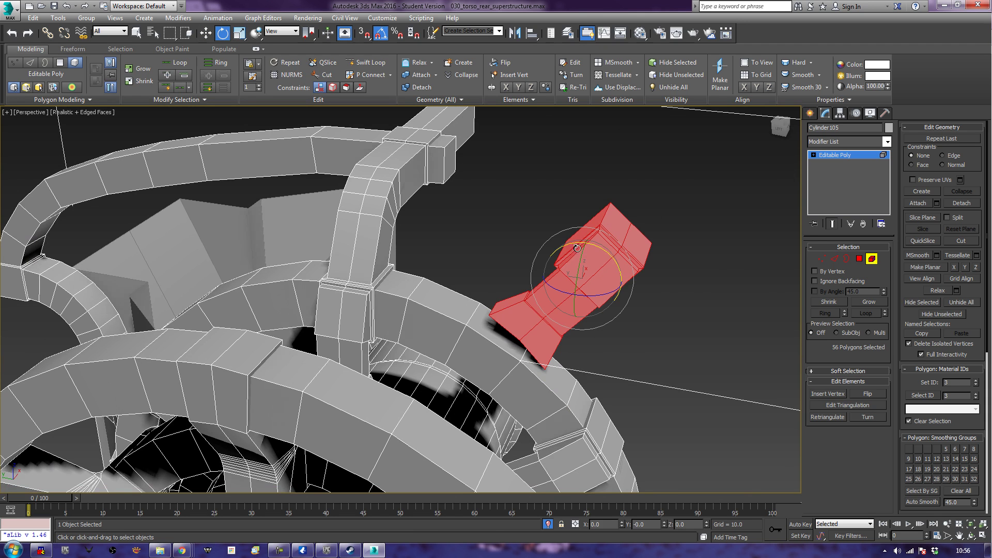
left_click_drag(576, 243, 568, 278)
key("w")
middle_click_drag(670, 330, 563, 287, "alt")
middle_click_drag(568, 332, 582, 329, "alt")
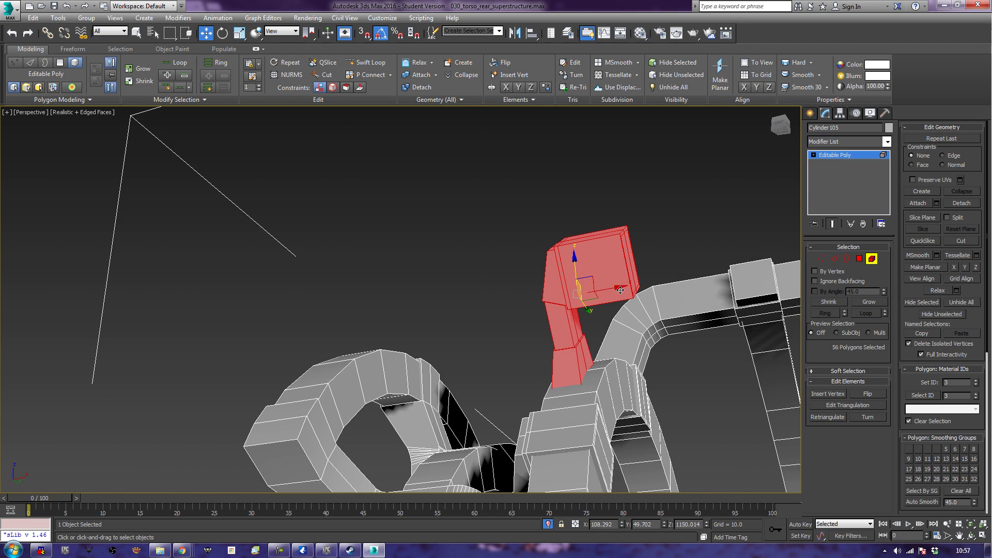
left_click_drag(617, 285, 633, 291)
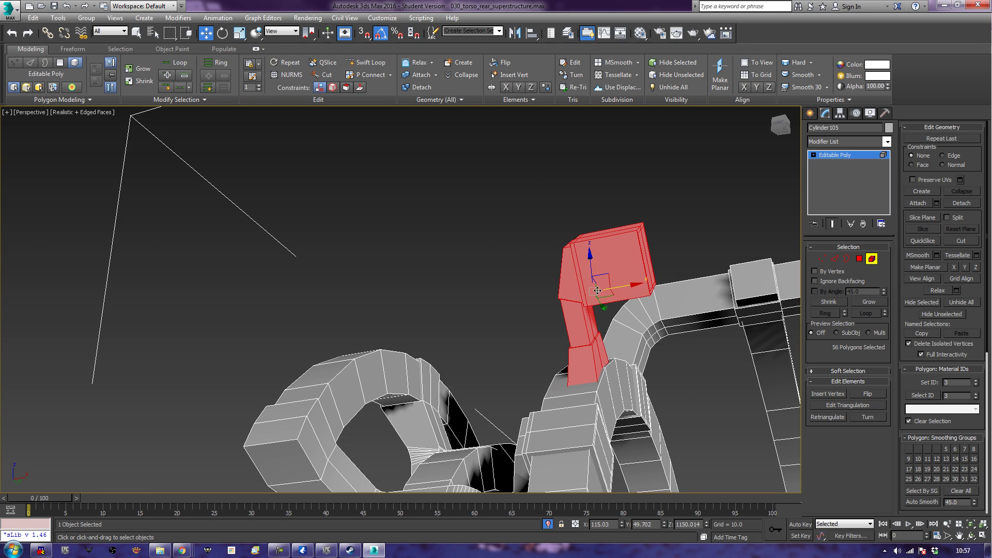
Step: Examine the cloned connector's fit on the rear ring from several sides
left_click(515, 265)
middle_click_drag(515, 266, 510, 314, "alt")
middle_click_drag(636, 337, 598, 326, "alt")
middle_click_drag(444, 329, 502, 351, "alt")
middle_click_drag(525, 388, 463, 353, "alt")
scroll(473, 300, "up", 3)
middle_click_drag(473, 301, 611, 303)
left_click_drag(722, 205, 620, 253)
middle_click_drag(627, 255, 826, 263, "alt")
Step: Select the cloned connector's head polygons and move them down toward the rear ring to shorten its neck
left_click(859, 259)
middle_click_drag(687, 222, 659, 204, "alt")
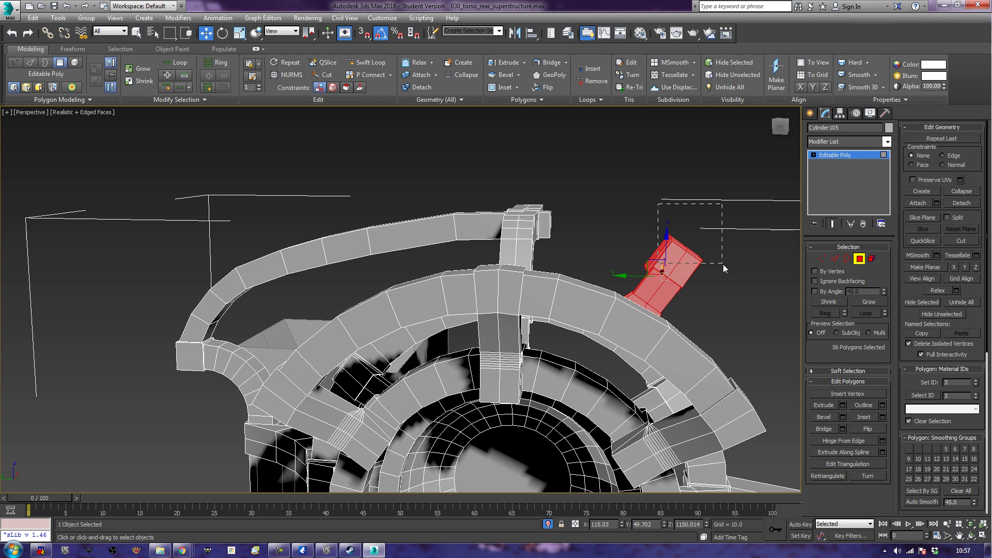
left_click_drag(723, 264, 723, 264)
middle_click_drag(732, 283, 655, 238, "alt")
middle_click_drag(726, 263, 717, 252, "alt")
scroll(717, 252, "up", 5)
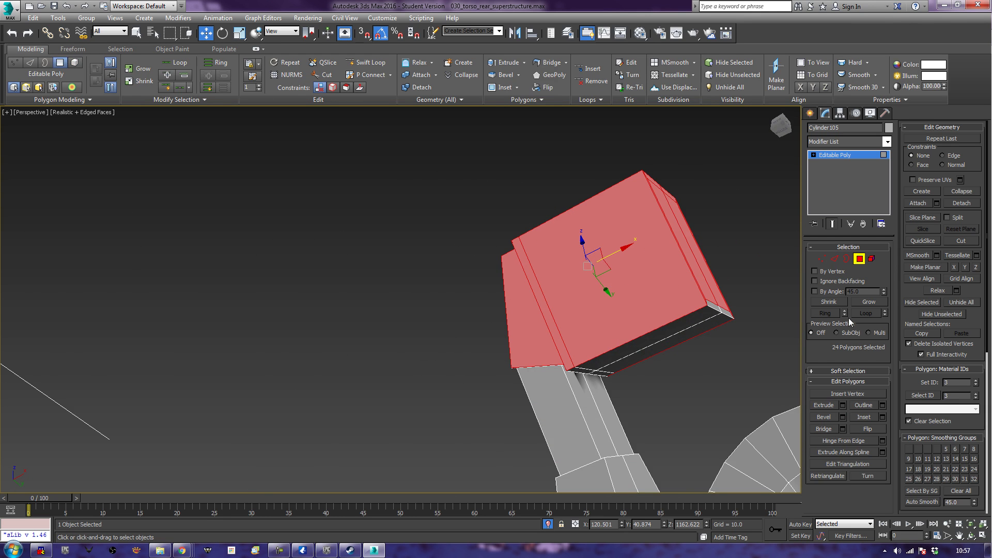
left_click(857, 301)
middle_click_drag(687, 315, 734, 460, "alt")
scroll(678, 399, "down", 6)
middle_click_drag(678, 399, 656, 425, "alt")
left_click_drag(694, 387, 700, 394)
Step: Select the polygon on the side of the upper beam that faces the connector
left_click(576, 330)
middle_click_drag(575, 330, 608, 325, "alt")
scroll(609, 307, "up", 5)
left_click(595, 261)
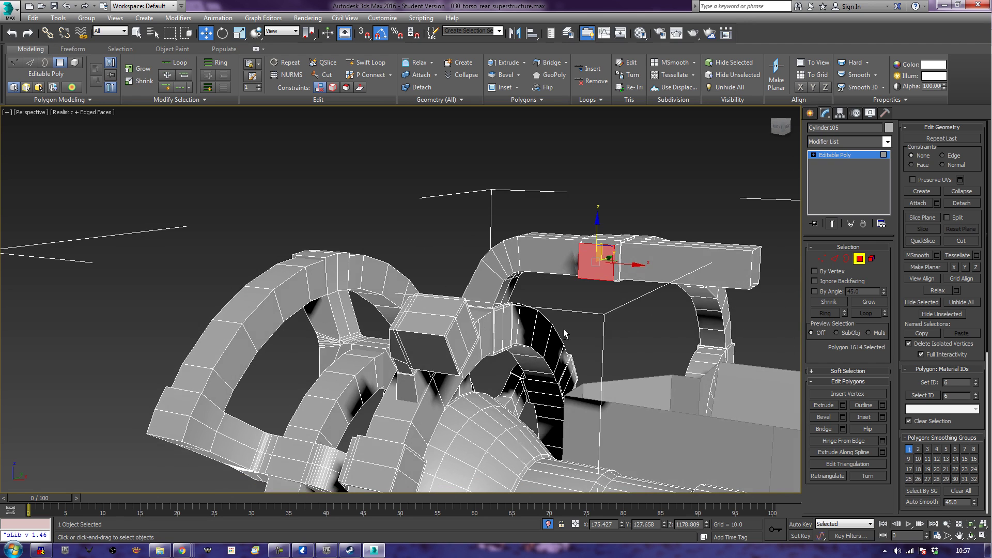
middle_click_drag(558, 301, 493, 298, "alt")
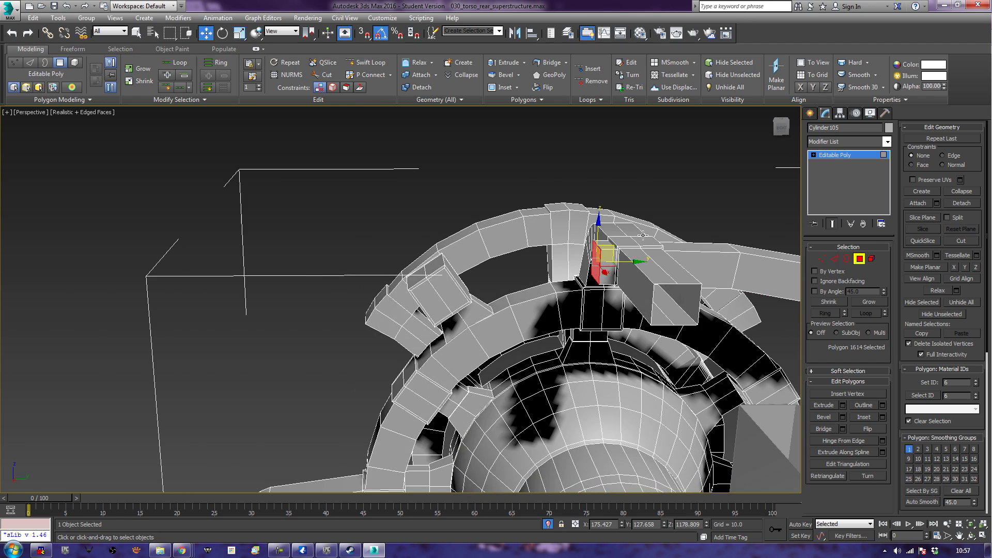
left_click_drag(609, 252, 467, 274, "shift")
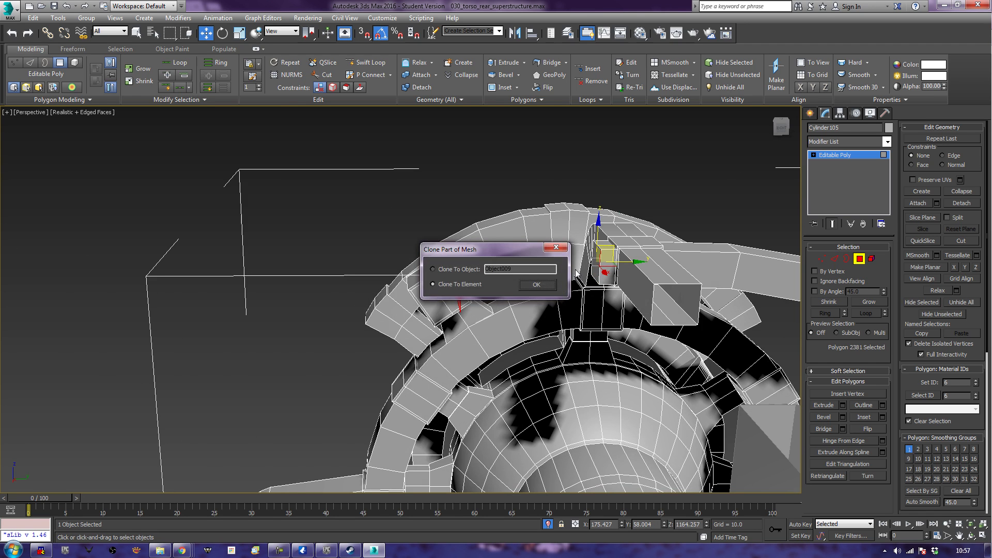
key("Return")
left_click(627, 278)
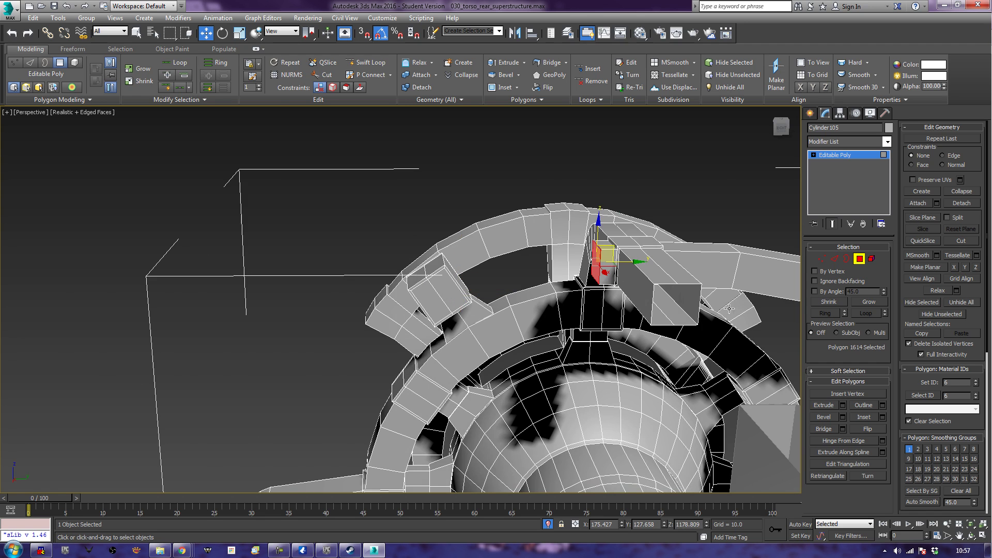
Step: Extrude the selected beam polygon and move its end face down toward the connector, to about Y 36.9, Z 1153.1
left_click(823, 404)
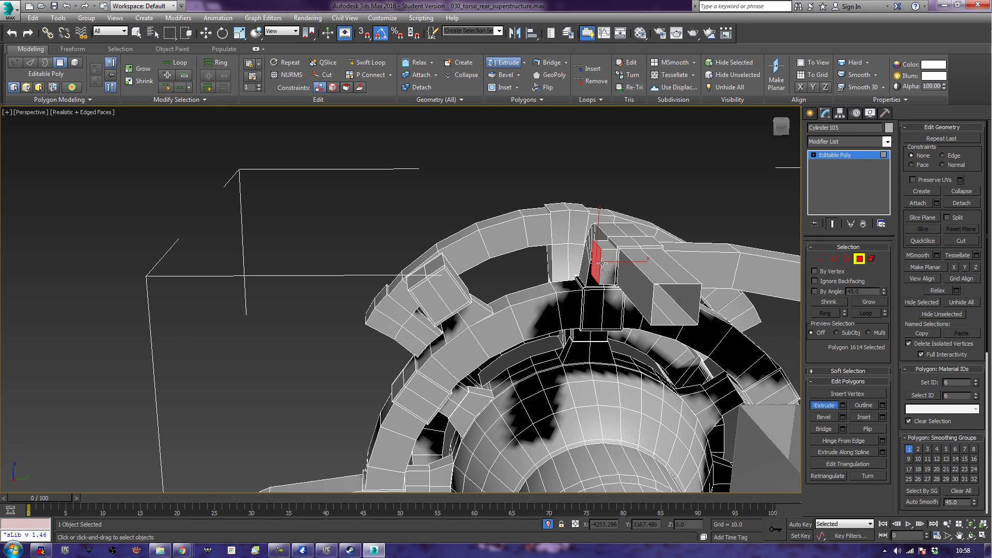
left_click_drag(597, 265, 613, 122)
key("w")
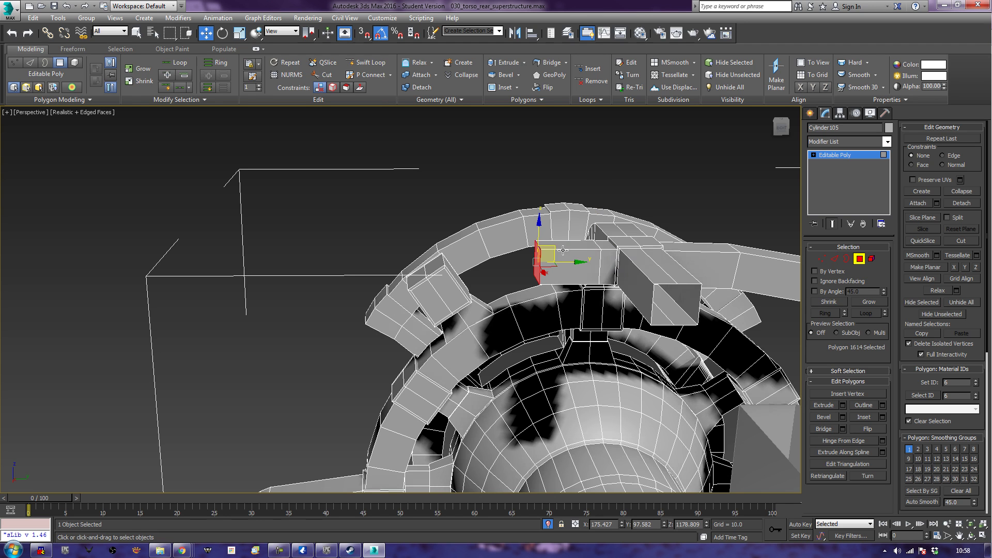
left_click_drag(567, 266, 434, 297)
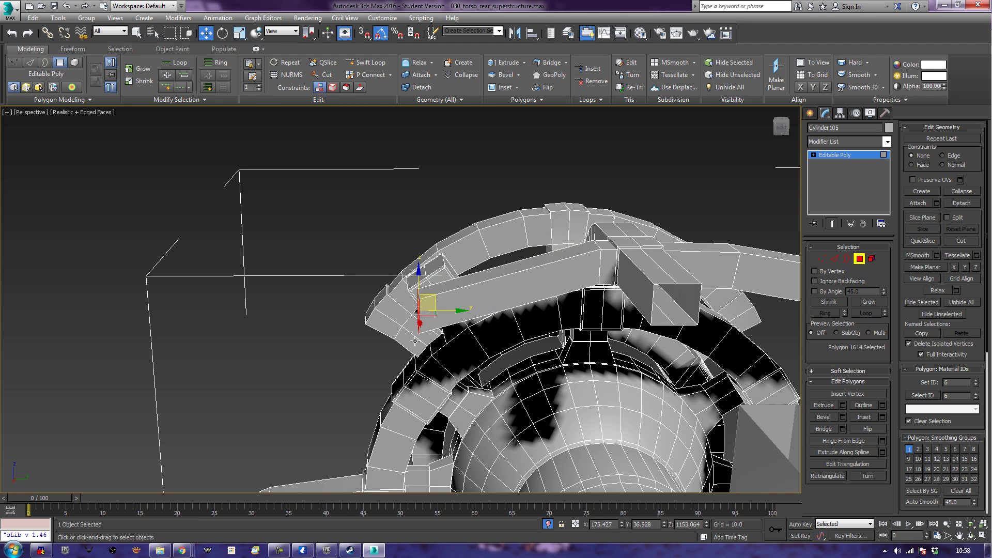
Step: Rotate the extruded arm's end face in the left wireframe view to match the connector's tilt
key("l")
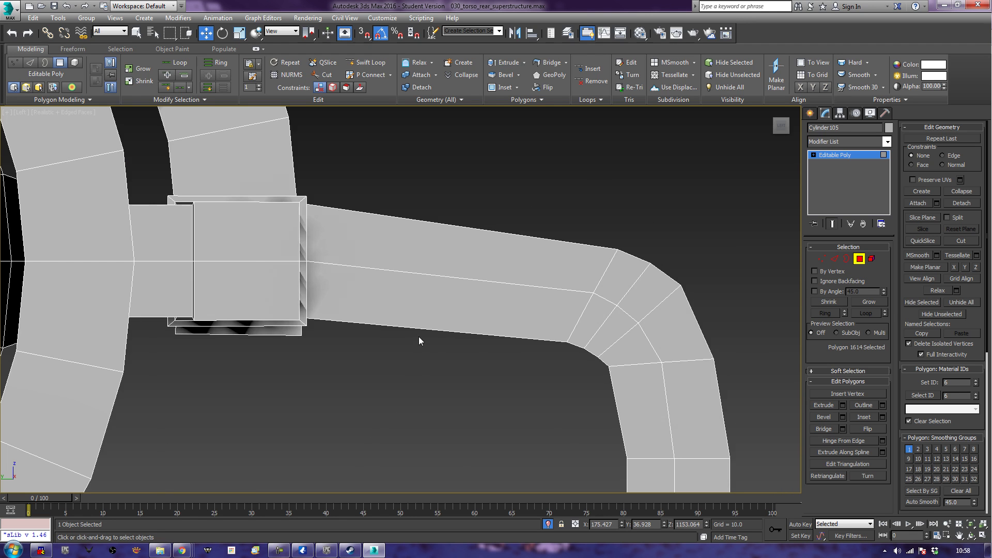
key("z")
middle_click_drag(411, 318, 519, 309)
scroll(549, 298, "down", 4)
scroll(568, 295, "down", 3)
key("F3")
scroll(620, 289, "up", 4)
scroll(640, 291, "up", 1)
middle_click_drag(620, 290, 669, 276)
key("e")
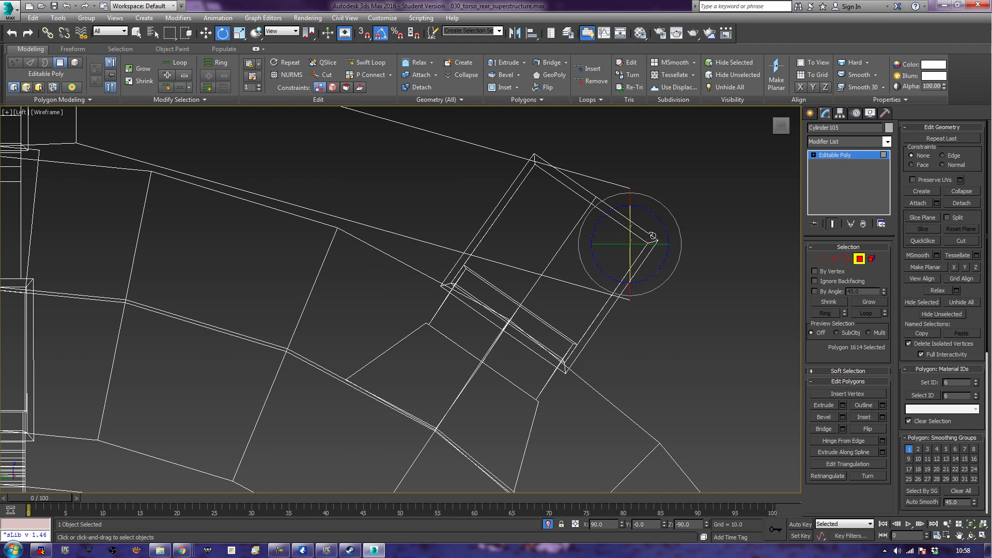
left_click_drag(671, 224, 691, 228)
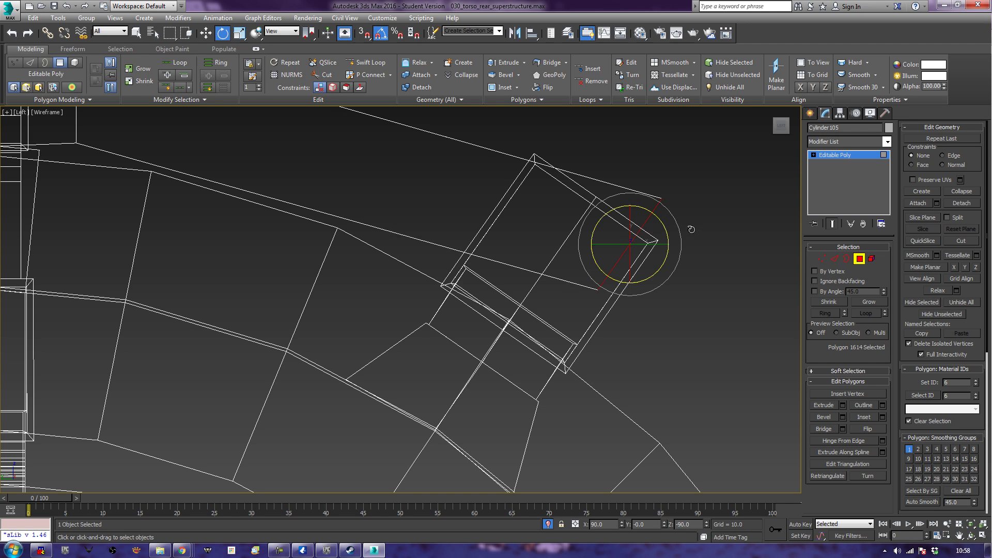
Step: Move the arm's end face onto the connector's near side, to about Y 58.3, Z 1157.5
key("w")
left_click_drag(637, 235, 518, 200)
middle_click_drag(487, 205, 703, 283)
scroll(697, 267, "down", 3)
middle_click_drag(583, 260, 557, 288)
scroll(640, 284, "up", 2)
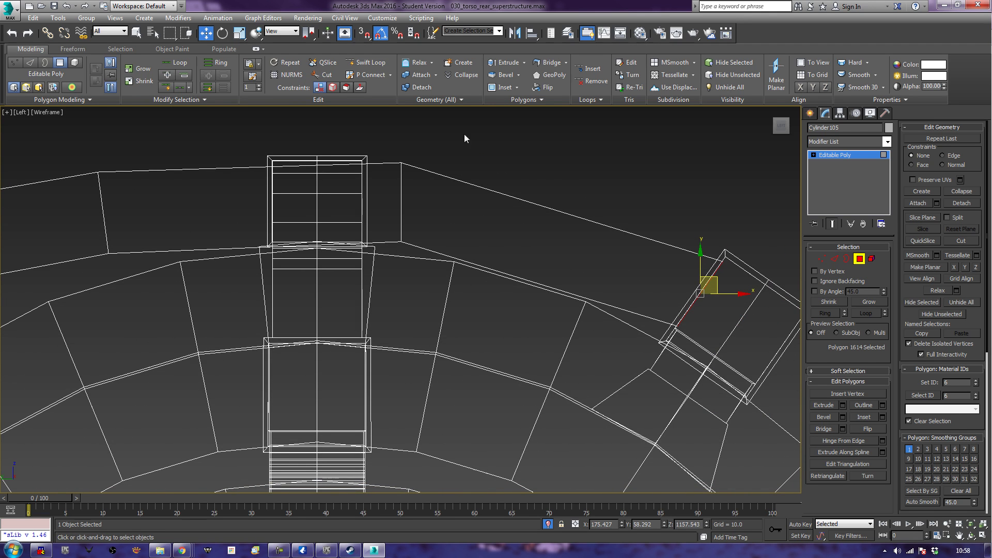
Step: Insert an edge loop midway along the extruded arm with Swift Loop and raise it to about Y 92.9, Z 1171.6
left_click(367, 62)
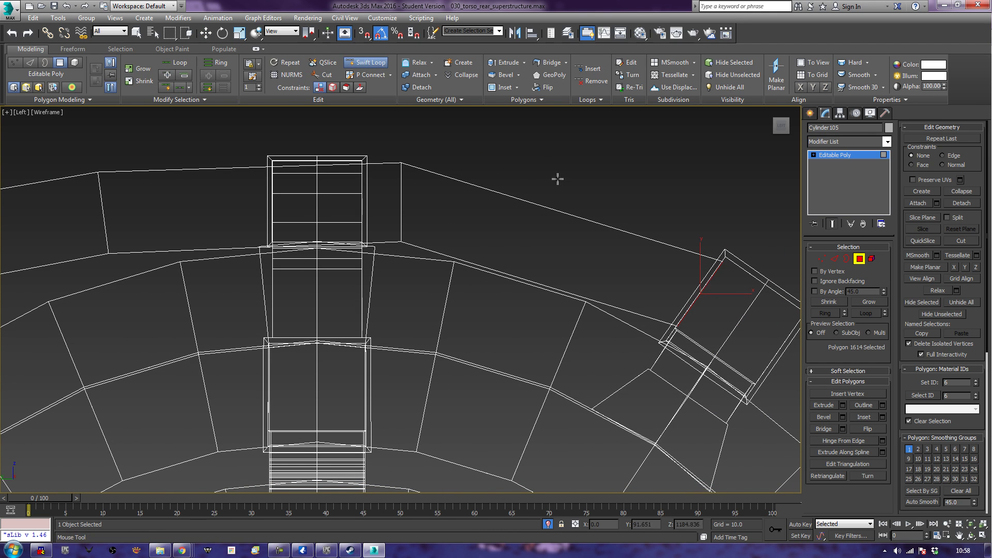
left_click(558, 213)
right_click(558, 213)
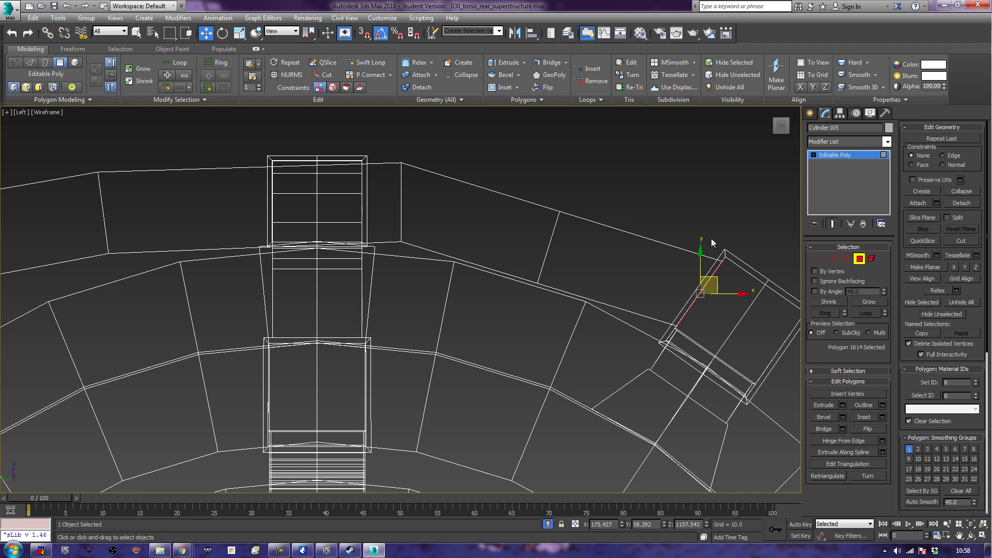
left_click(834, 258)
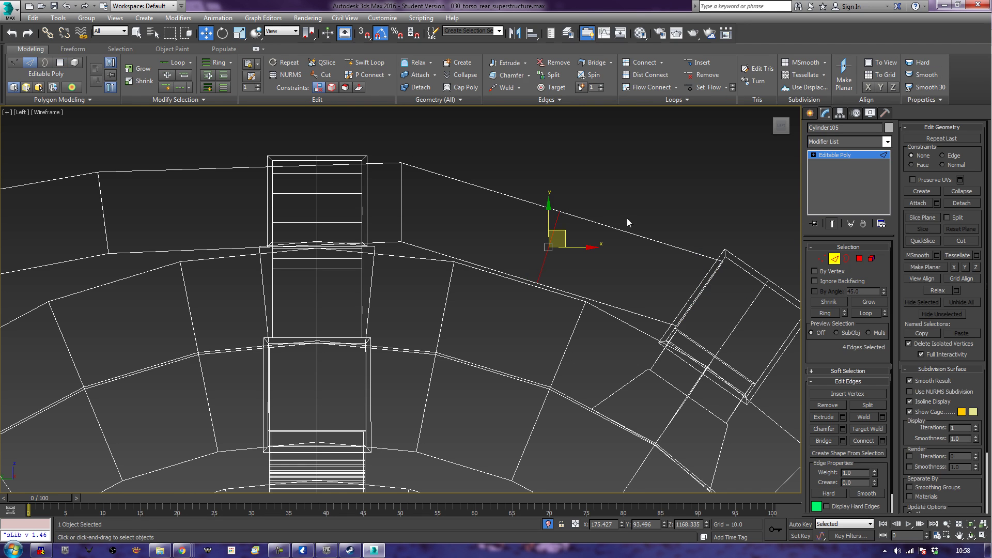
left_click_drag(562, 233, 566, 219)
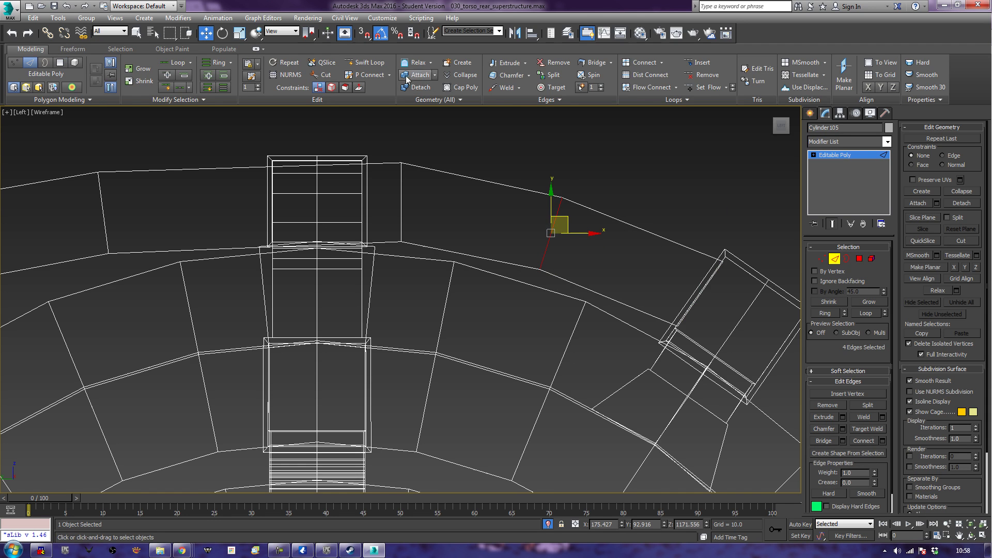
Step: Insert an edge loop between the arm's middle loop and the connector, and nudge it outward to round the curve
left_click(365, 62)
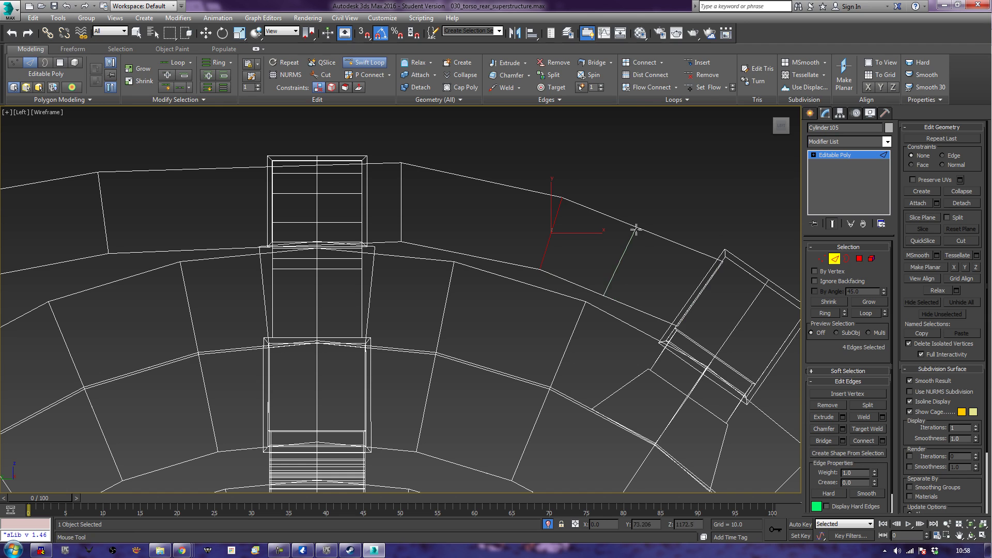
left_click(643, 235)
right_click(643, 236)
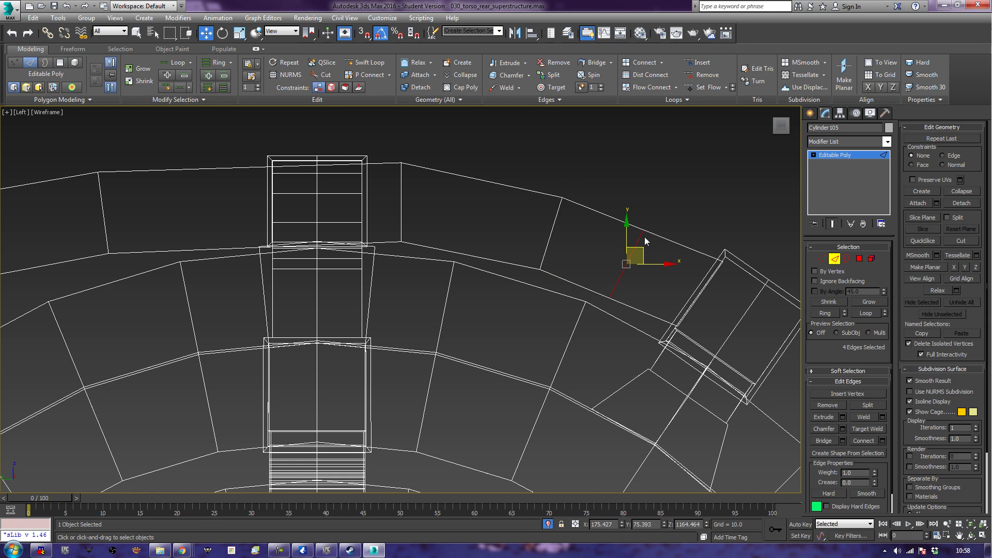
left_click_drag(641, 249, 641, 246)
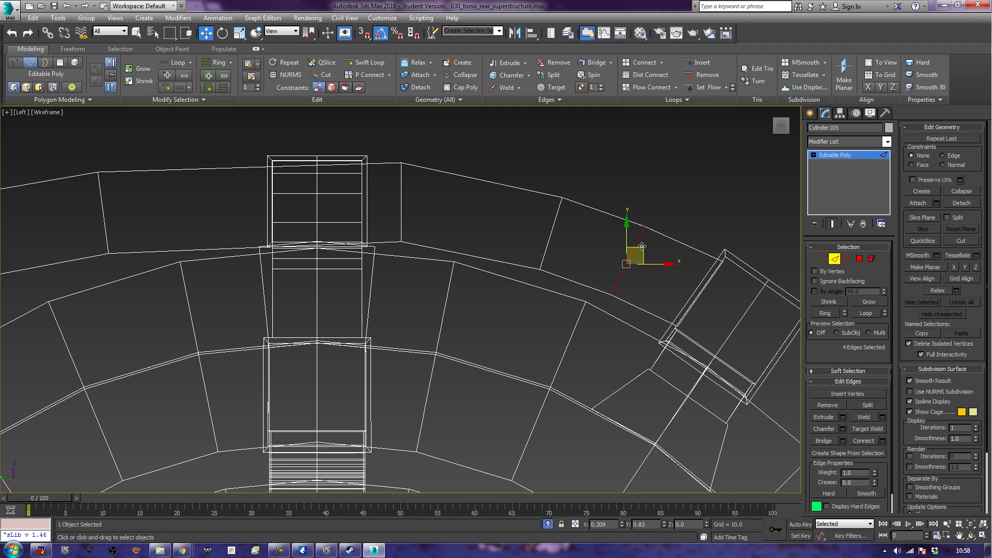
Step: Insert an edge loop between the arm's middle loop and the upper beam, and raise it slightly to round the bend
left_click(383, 65)
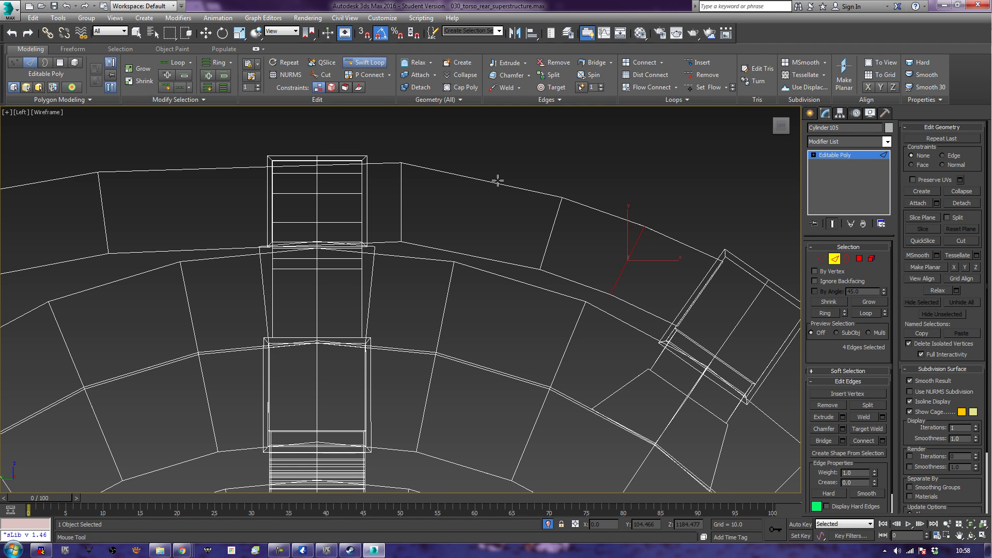
left_click(480, 183)
key("w")
left_click_drag(491, 205, 492, 203)
left_click(640, 160)
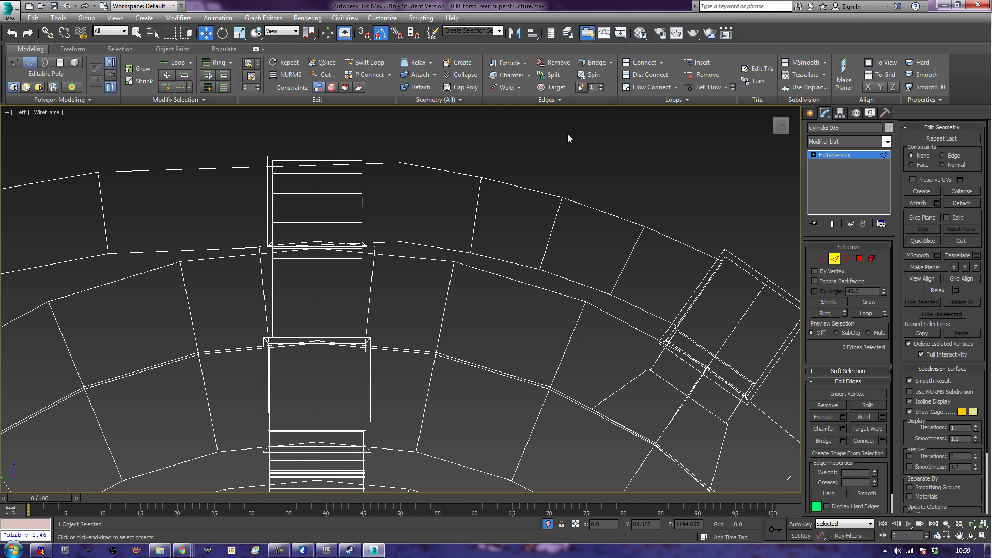
Step: Show the model shaded in perspective and make the arm's end polygon beside the connector the active polygon selection
key("p")
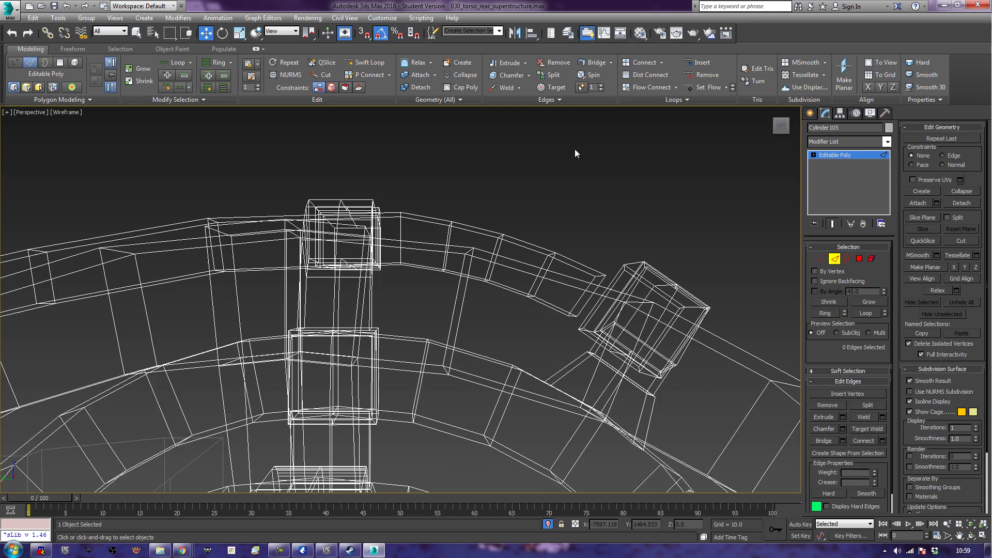
key("F3")
middle_click_drag(575, 154, 456, 215, "alt")
middle_click_drag(310, 281, 553, 224, "alt")
middle_click_drag(320, 250, 603, 269, "alt")
middle_click_drag(610, 414, 585, 271)
middle_click_drag(638, 287, 611, 288, "alt")
scroll(626, 266, "up", 3)
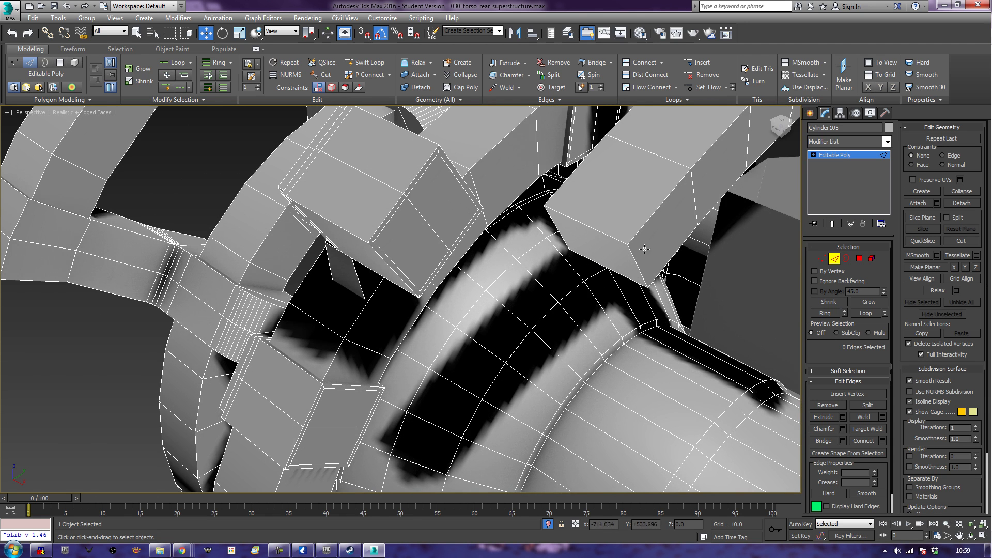
left_click(859, 262)
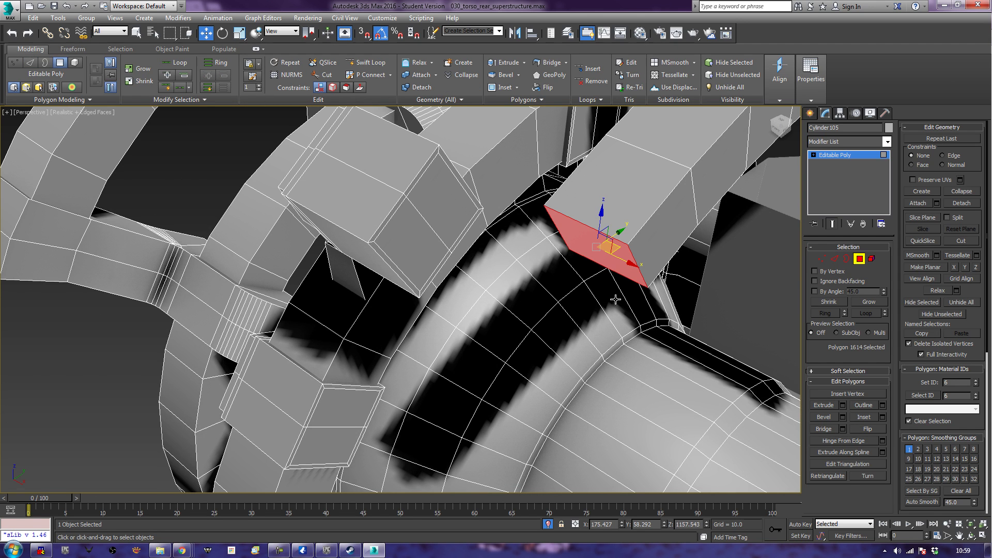
left_click(848, 442)
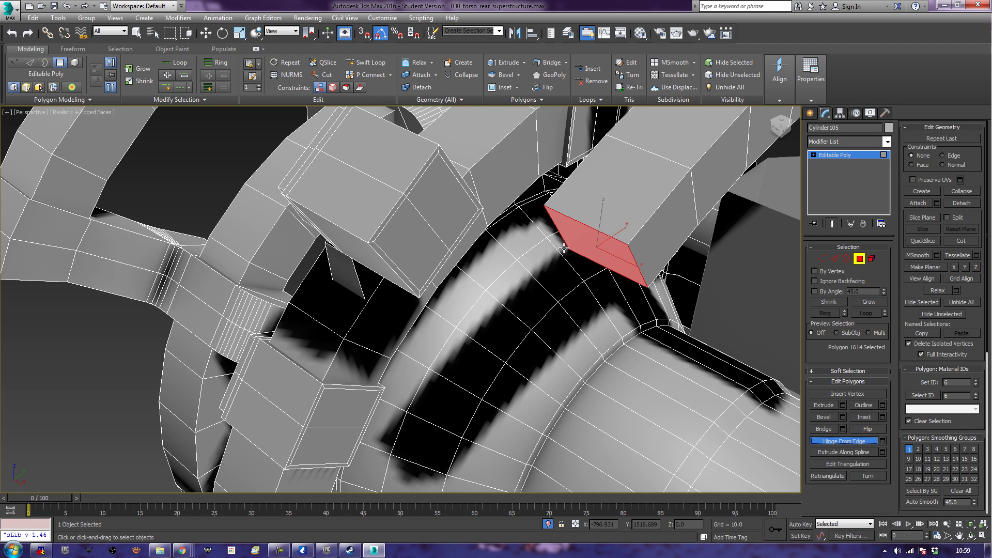
left_click_drag(563, 248, 587, 291)
key("ctrl+z")
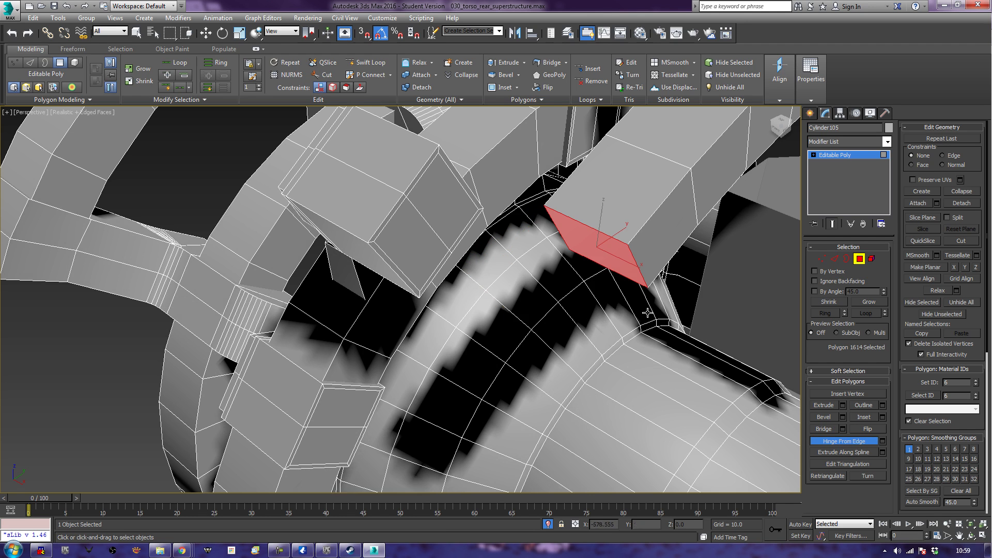
Step: Hinge the arm's end polygon 90 degrees from its connector-side edge in 5 segments
left_click(882, 441)
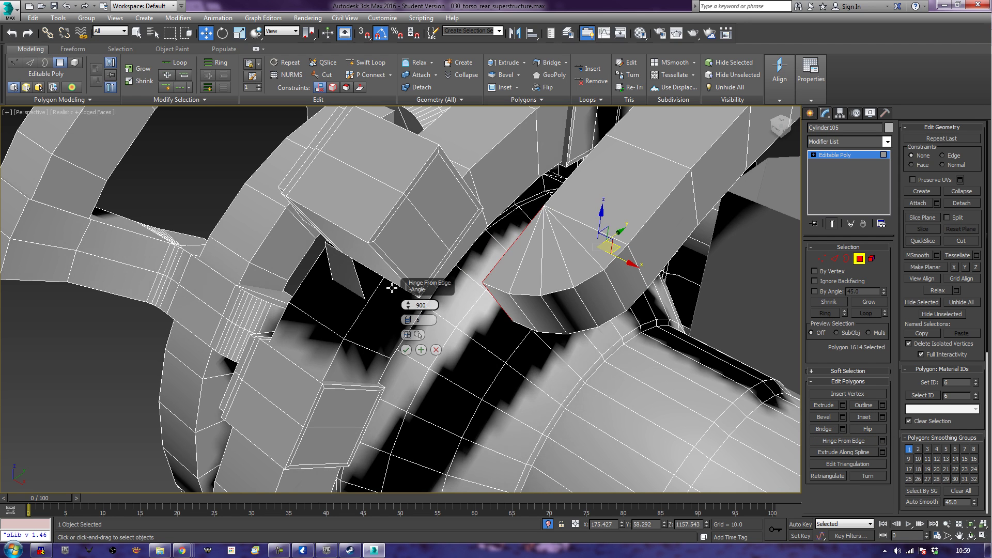
type("900")
key("Tab")
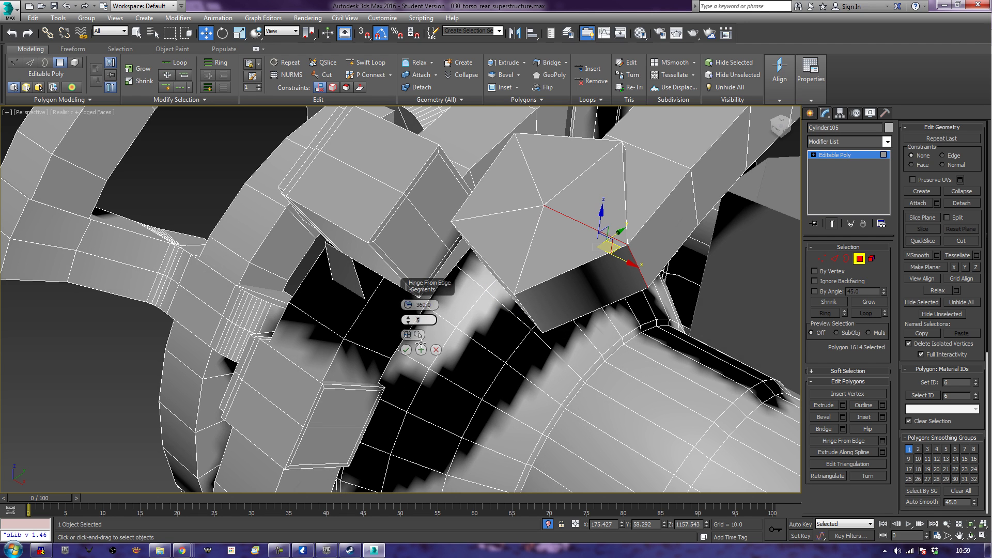
key("Tab")
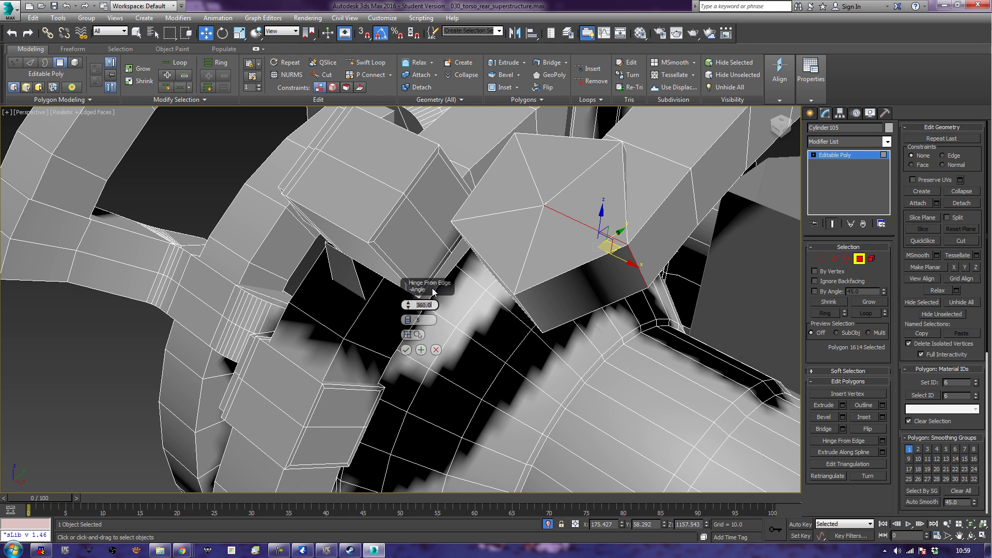
type("90")
key("Tab")
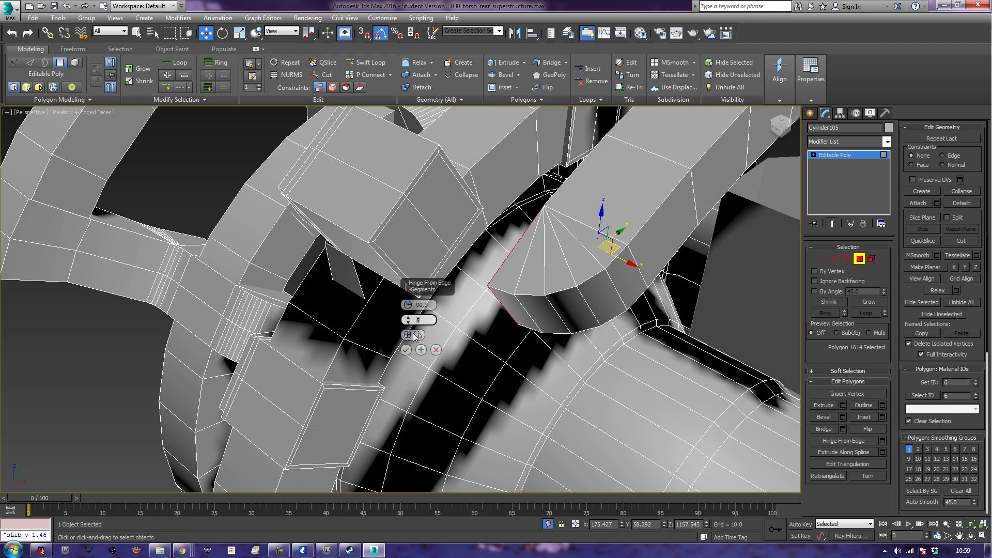
left_click(409, 350)
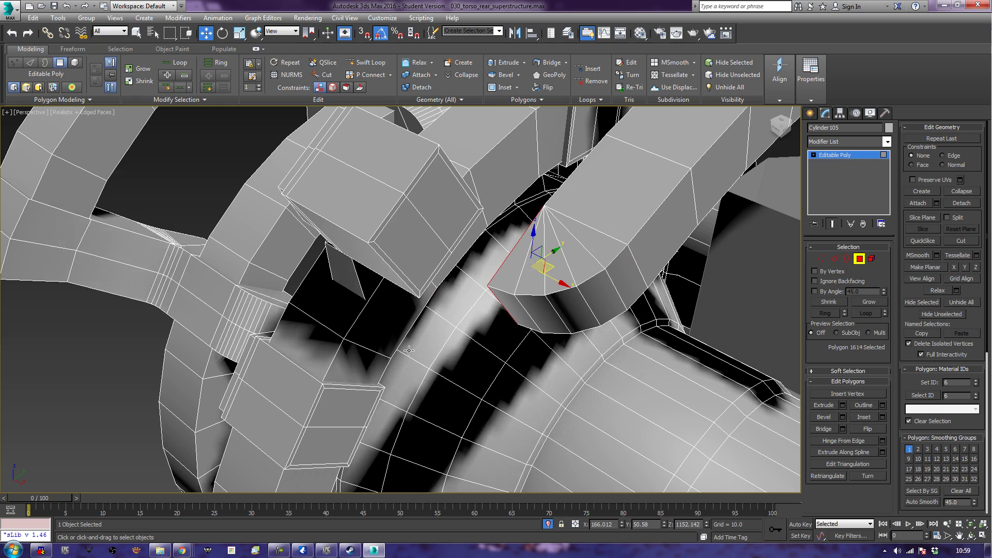
Step: Extrude the arm's hinged end polygon straight towards the rear ring's connector block until it reaches into the block
middle_click_drag(409, 349, 533, 283, "alt")
left_click(832, 403)
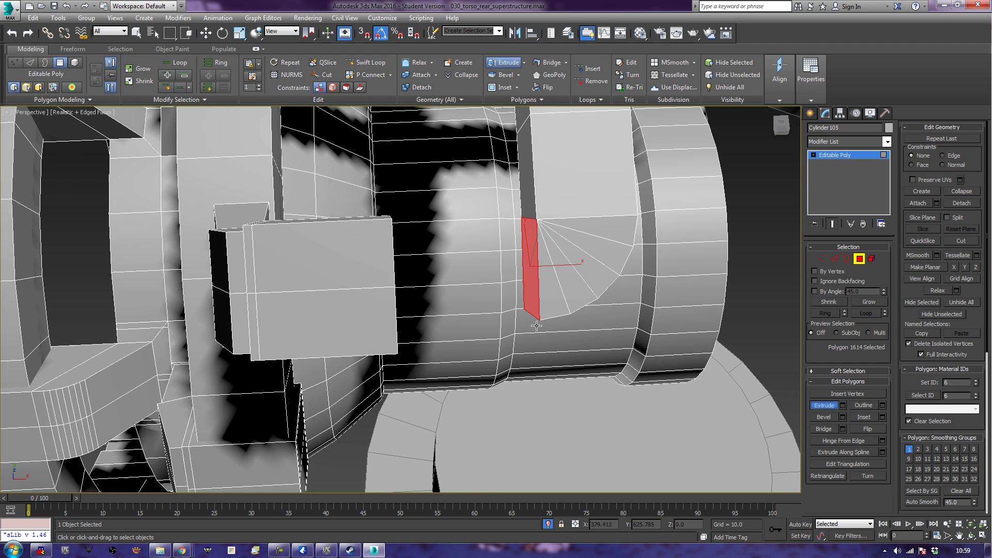
left_click_drag(538, 295, 571, 172)
middle_click_drag(571, 172, 493, 262, "alt")
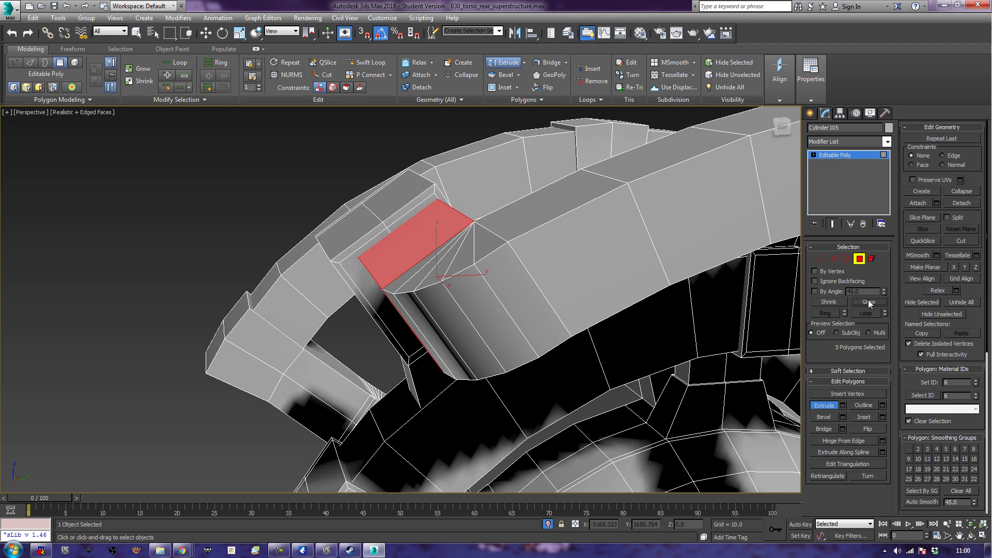
Step: Grow the selection over the arm's extruded, hinged end, leave out the upper arm polygons, and shift that end slightly to line it up with the connector
left_click(867, 301)
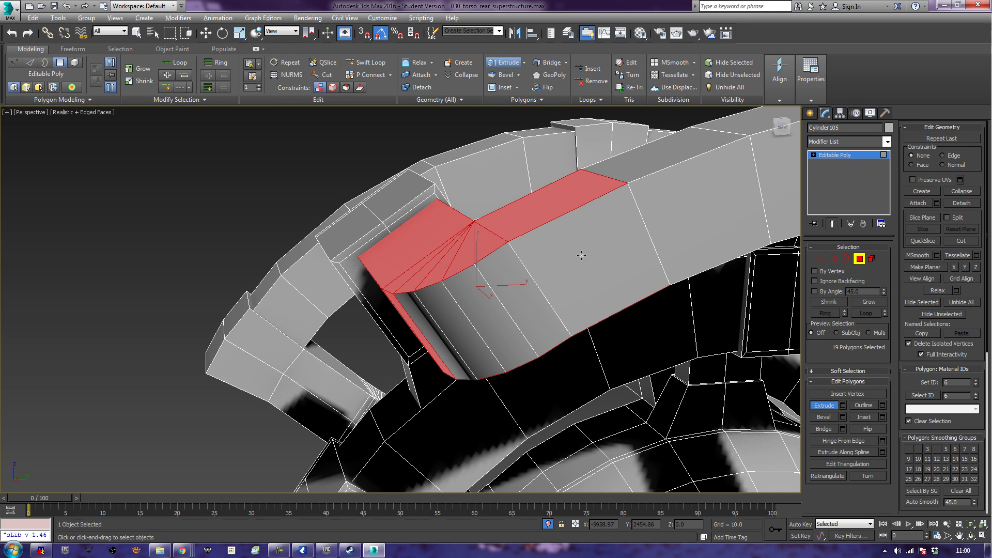
key("alt")
left_click(873, 299)
scroll(599, 340, "down", 5)
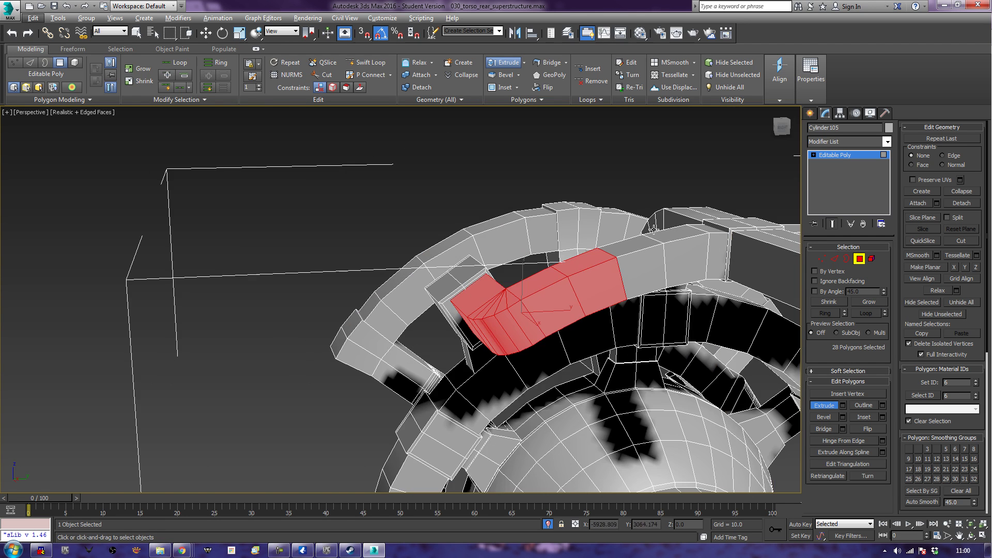
left_click_drag(552, 291, 664, 370, "alt")
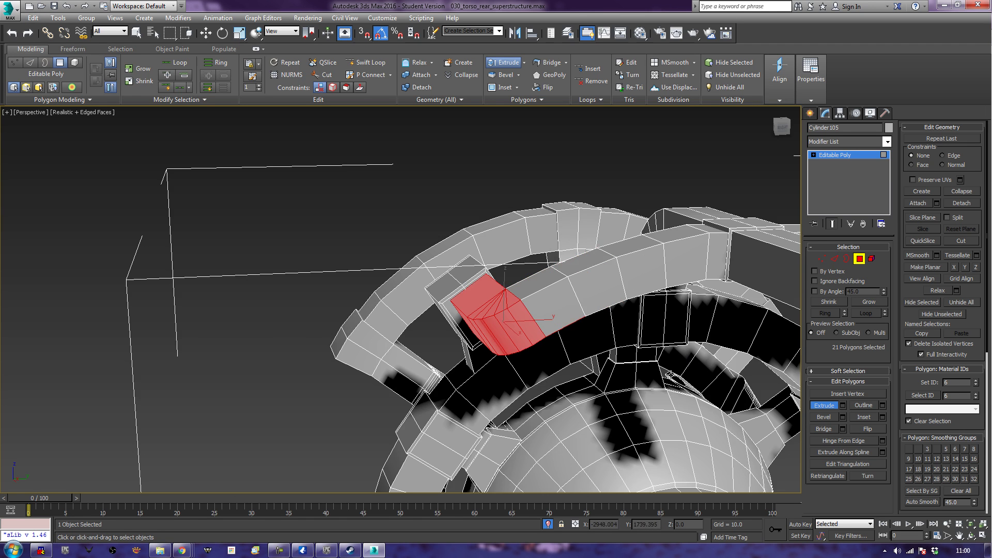
left_click_drag(576, 287, 566, 330, "alt")
middle_click_drag(566, 330, 511, 322, "alt")
key("w")
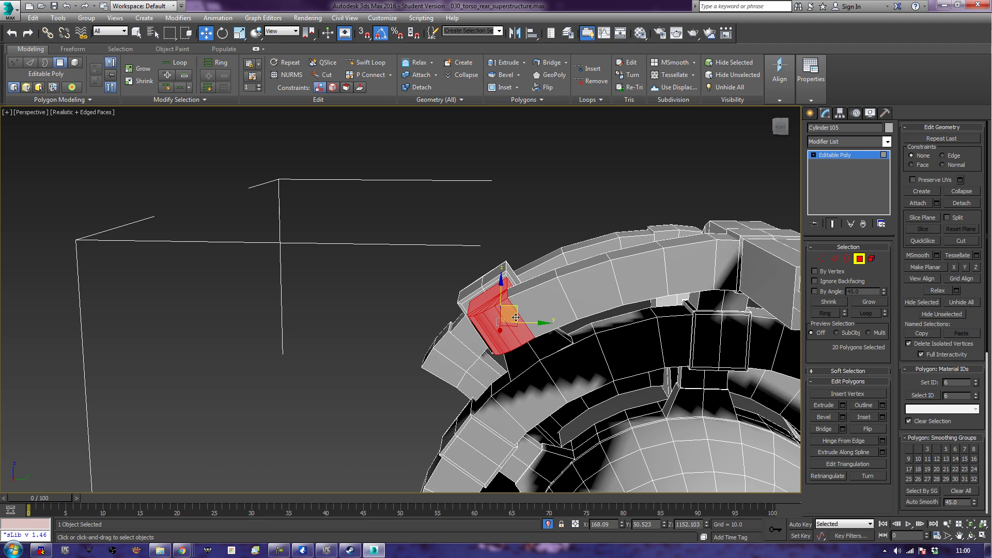
left_click_drag(514, 316, 510, 318)
left_click(428, 282)
Step: Select the connector's two inner end-face polygons and scale them down uniformly to match the arm's cross-section
middle_click_drag(410, 288, 521, 371, "alt")
scroll(521, 371, "up", 4)
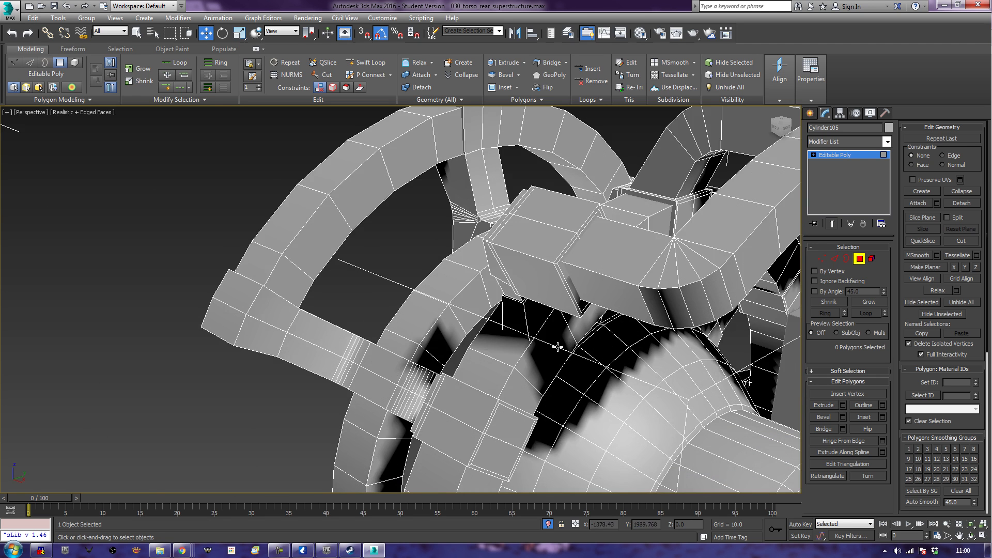
scroll(616, 279, "up", 4)
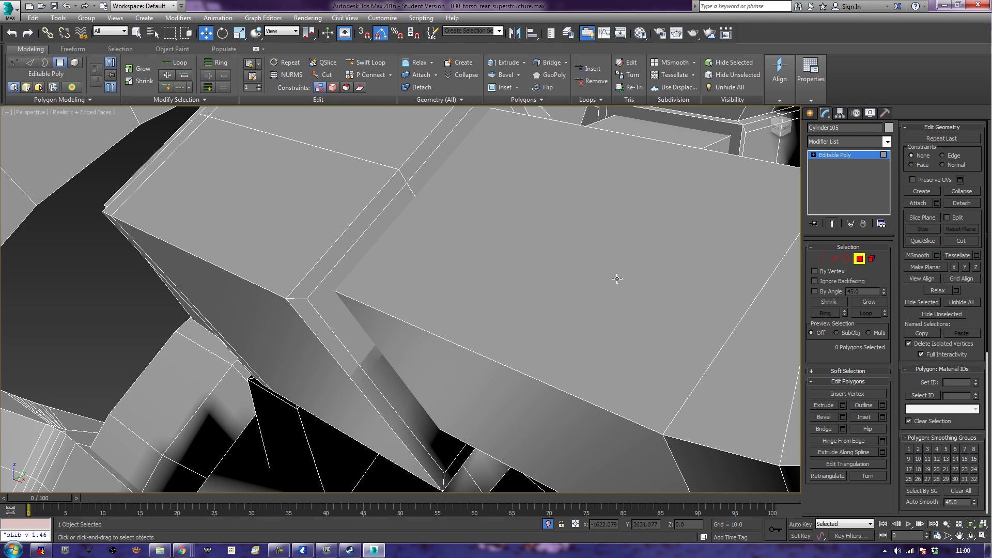
left_click(322, 291)
left_click(421, 164, "ctrl")
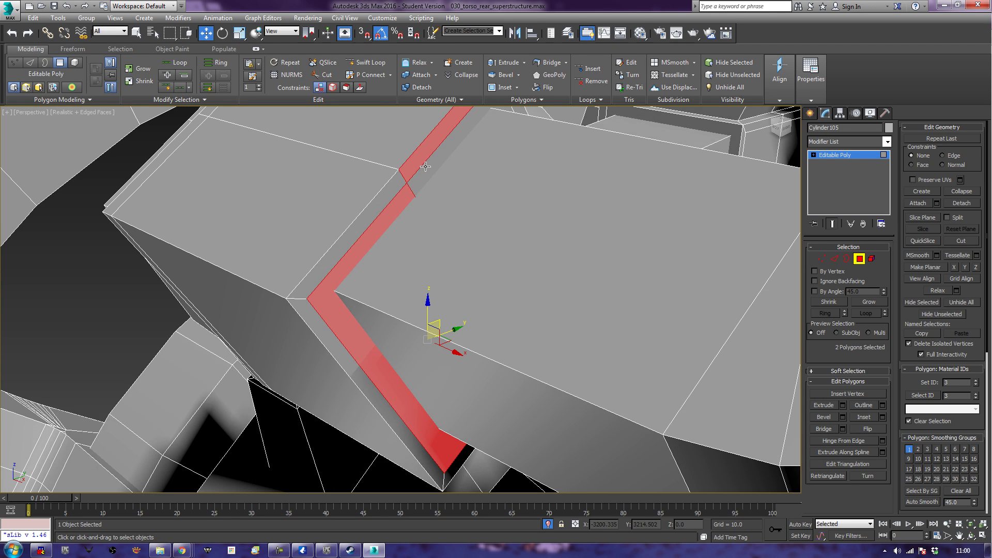
left_click(425, 168, "ctrl")
left_click(434, 177, "ctrl")
left_click(434, 174, "ctrl")
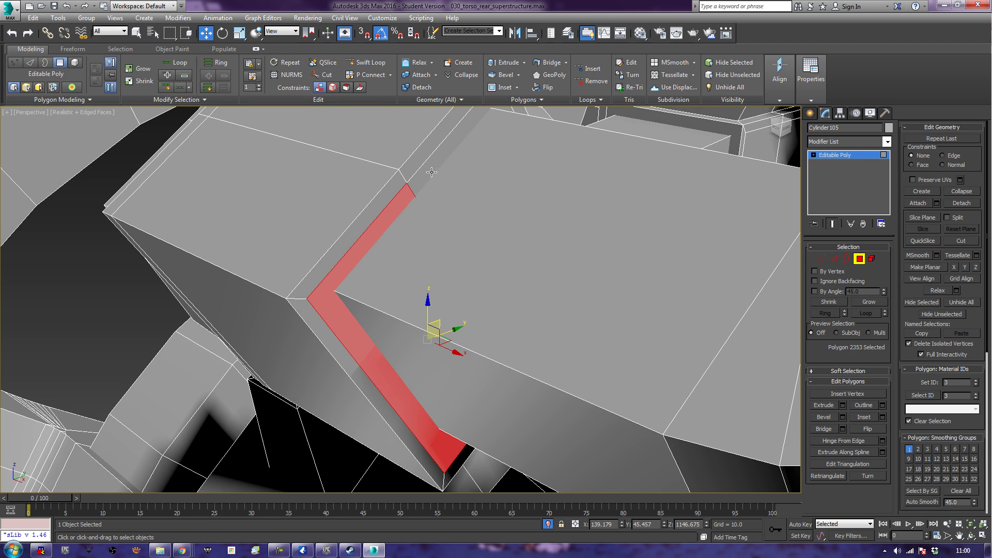
left_click(431, 172, "ctrl")
middle_click_drag(454, 215, 453, 236)
key("r")
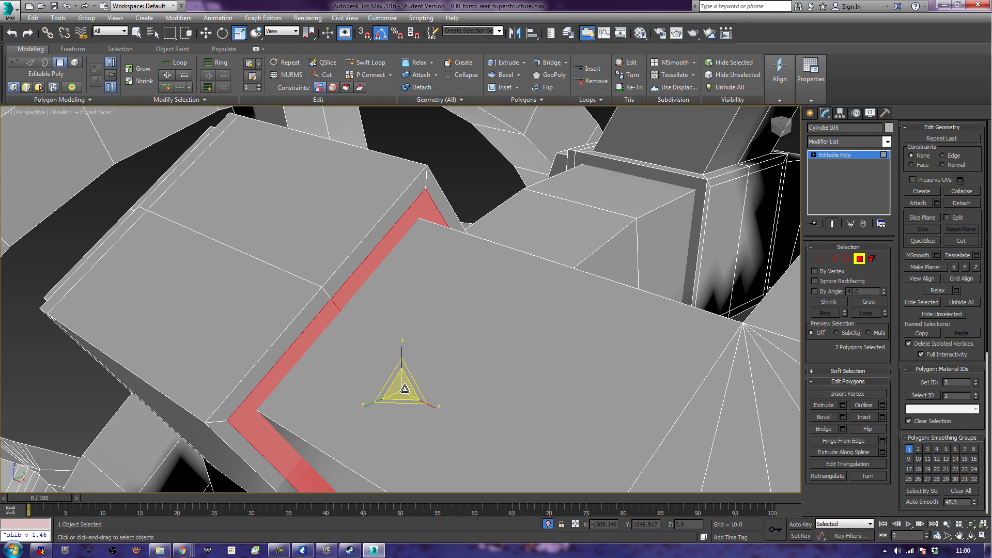
left_click_drag(404, 388, 419, 394)
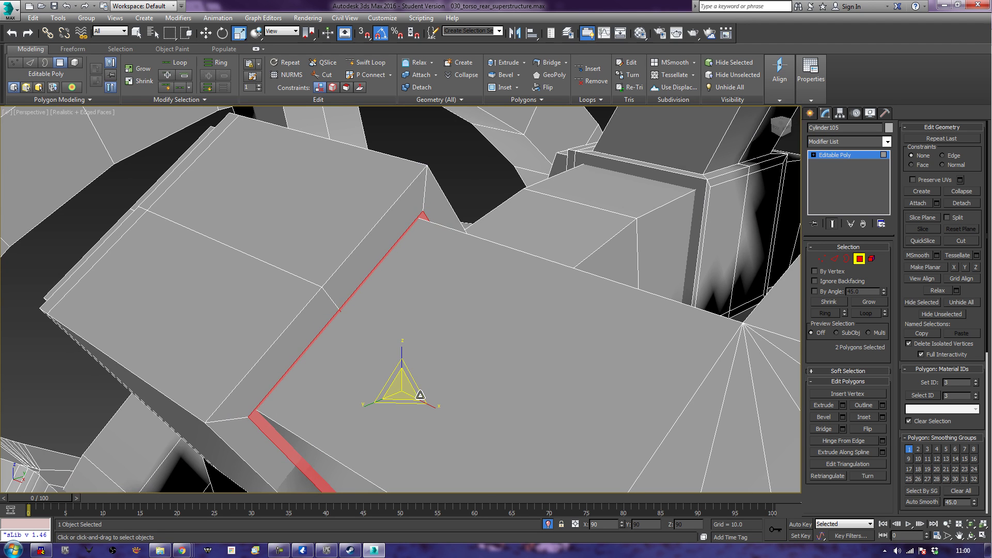
Step: Delete the arm's straight segment between the hinged bend and the connector using its ring of lengthwise edges
middle_click_drag(540, 323, 516, 284)
middle_click_drag(407, 305, 448, 267, "alt")
scroll(448, 267, "down", 8)
left_click(446, 251)
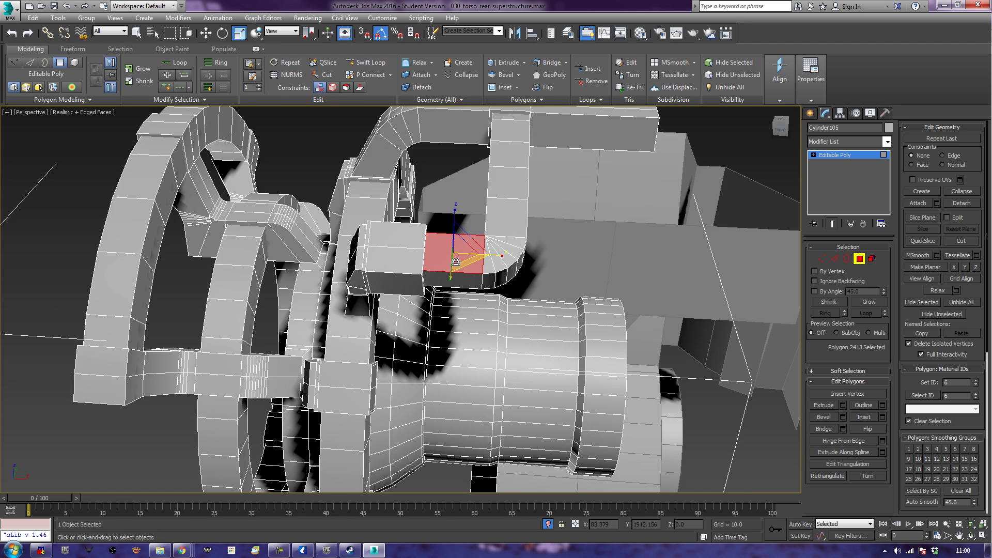
scroll(454, 253, "up", 5)
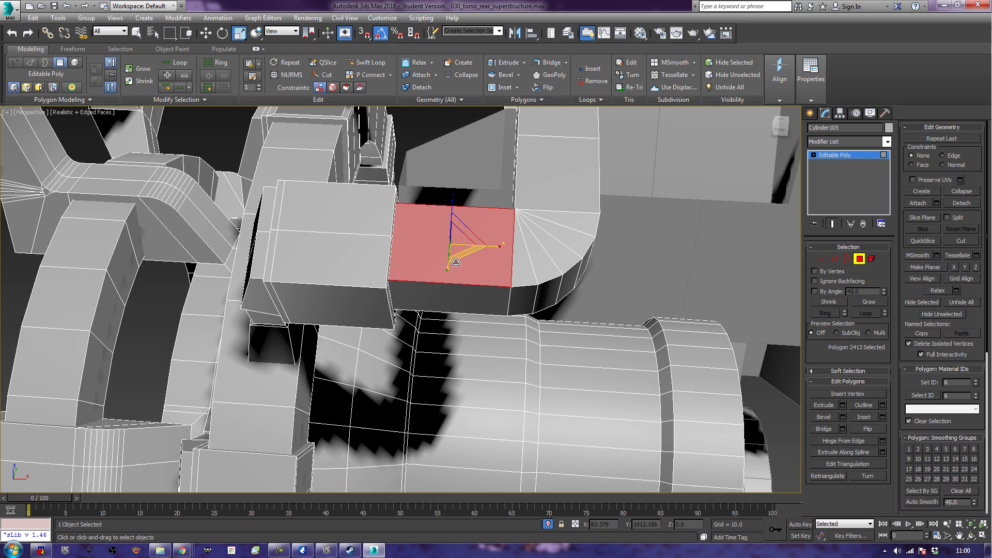
left_click(835, 258)
left_click(444, 206)
left_click(825, 313)
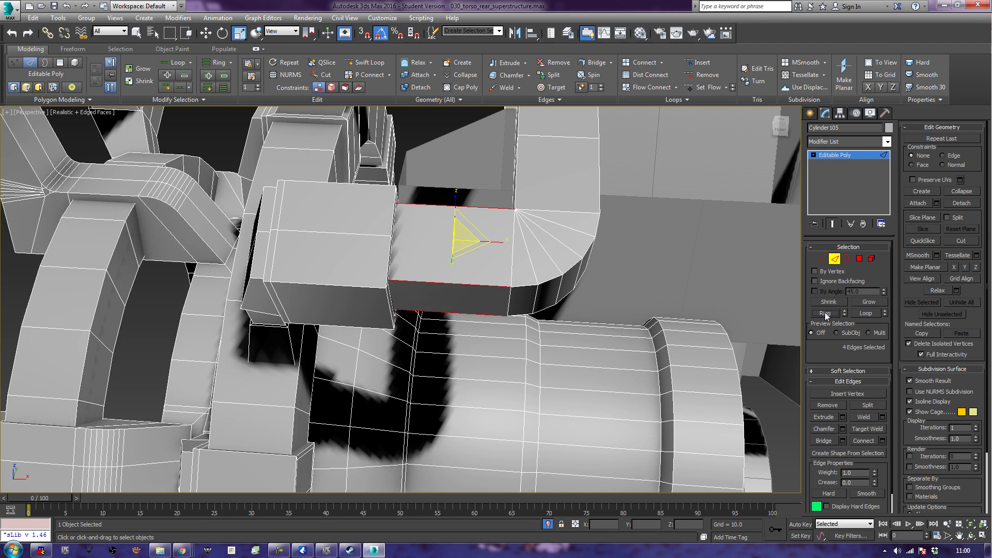
key("Delete")
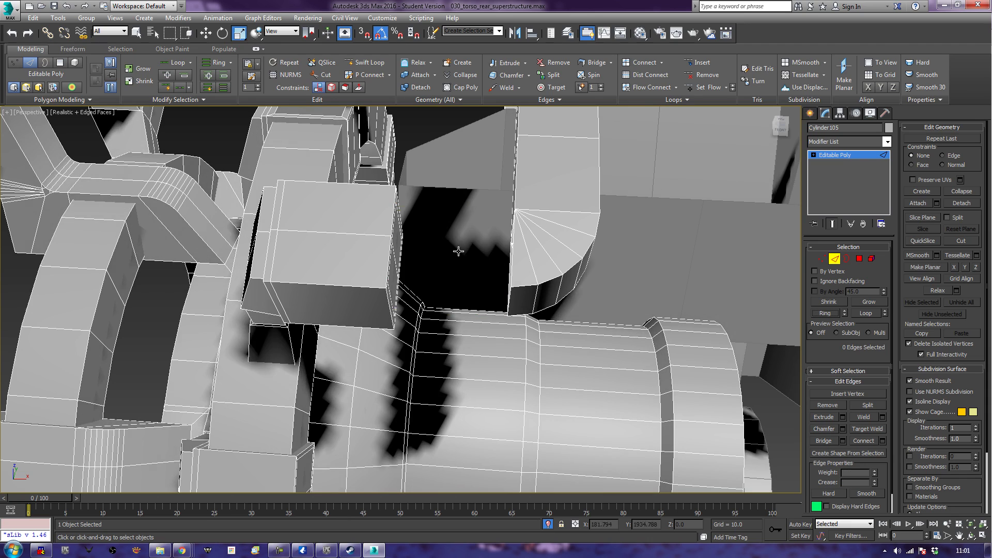
Step: Delete the two inner polygons on the connector's end face to leave an opening facing the arm
mouse_move(388, 270)
middle_mouse_down("alt")
mouse_move(403, 273)
mouse_move(380, 267)
middle_mouse_up("alt")
middle_click_drag(334, 229, 372, 253)
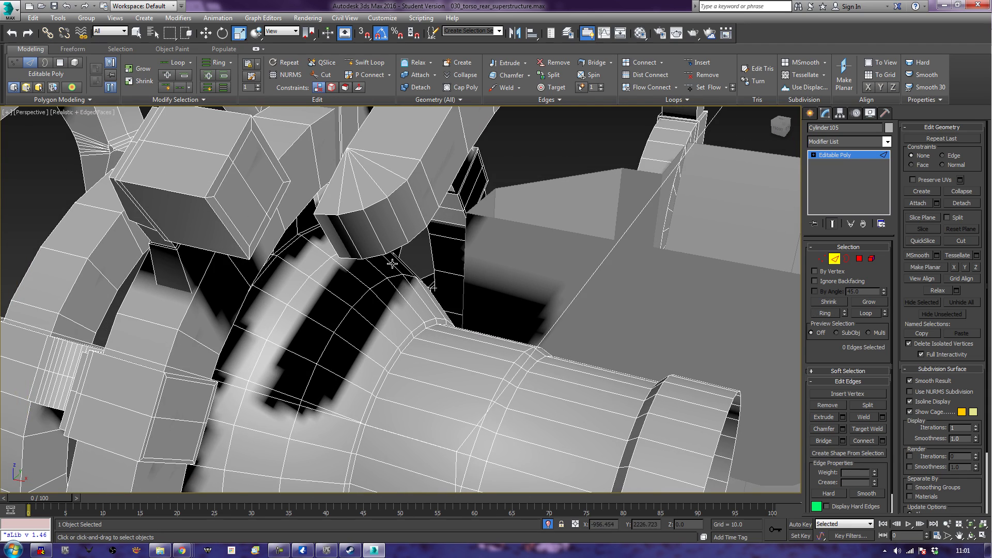
middle_click_drag(292, 225, 506, 262)
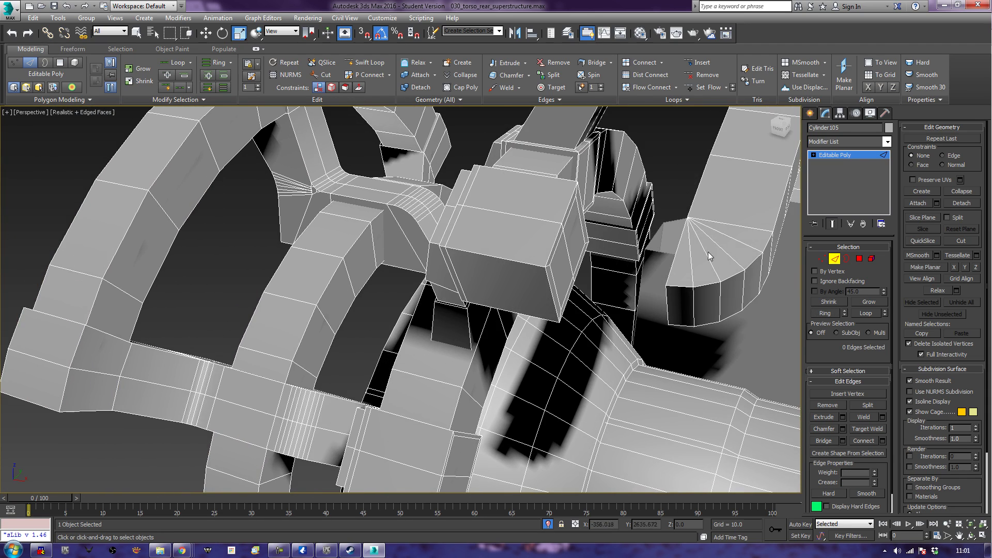
left_click(858, 259)
left_click(571, 254)
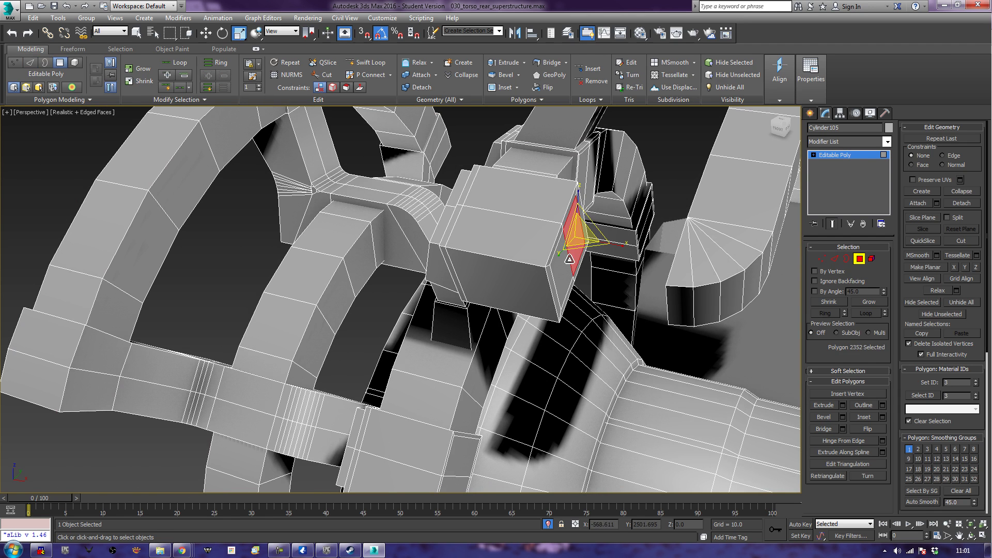
left_click(563, 256, "ctrl")
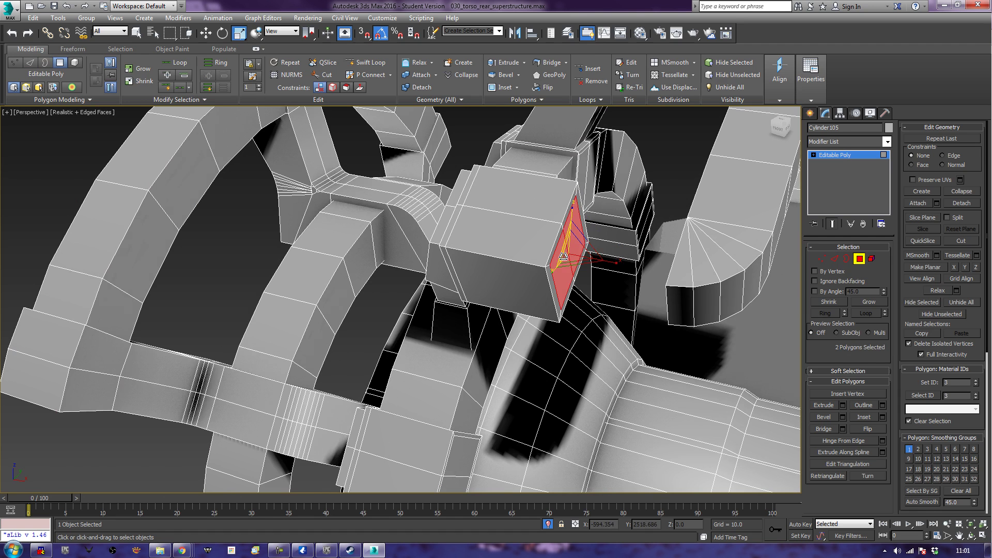
key("Delete")
left_click(568, 253)
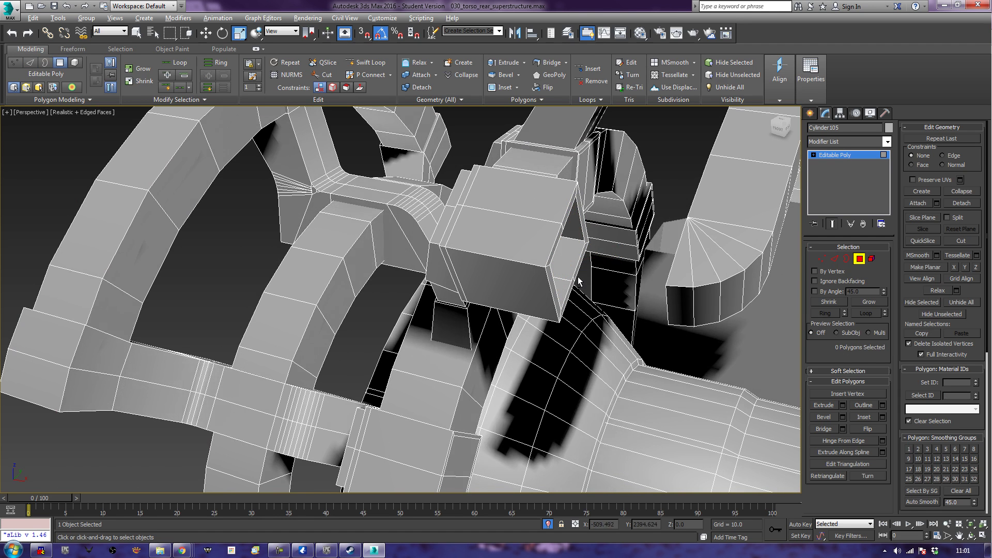
Step: Select the edge loop through the middle of the connector block and remove it
middle_click_drag(578, 280, 618, 284, "alt")
middle_click_drag(685, 291, 493, 284, "alt")
scroll(493, 284, "up", 3)
scroll(594, 291, "down", 5)
middle_click_drag(597, 282, 639, 270, "alt")
scroll(605, 287, "up", 6)
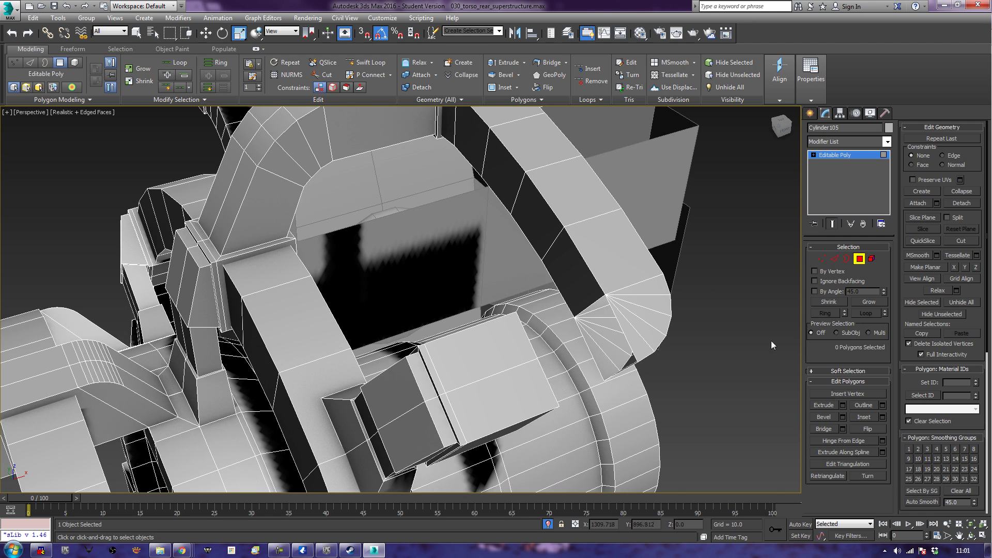
left_click(836, 259)
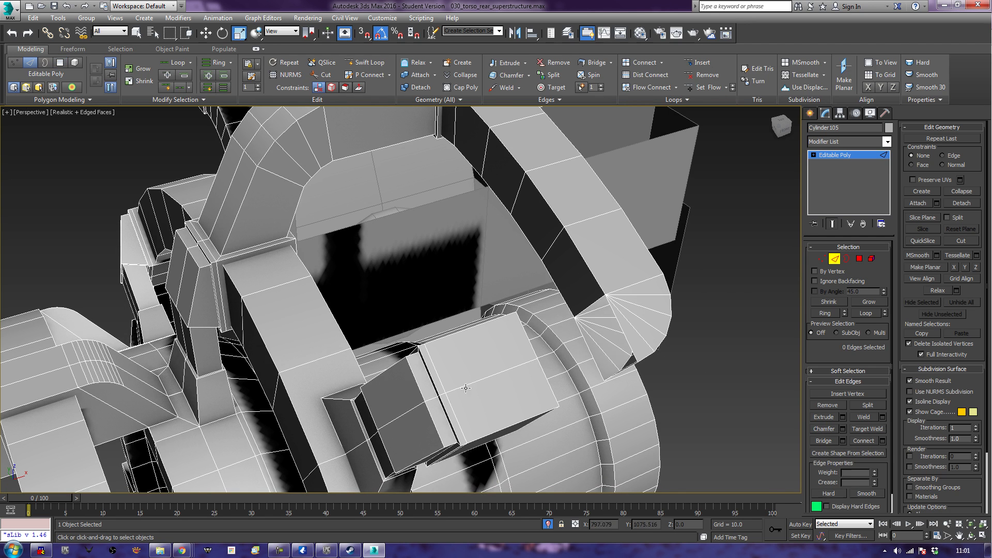
double_click(479, 385)
middle_click_drag(510, 393, 532, 415, "alt")
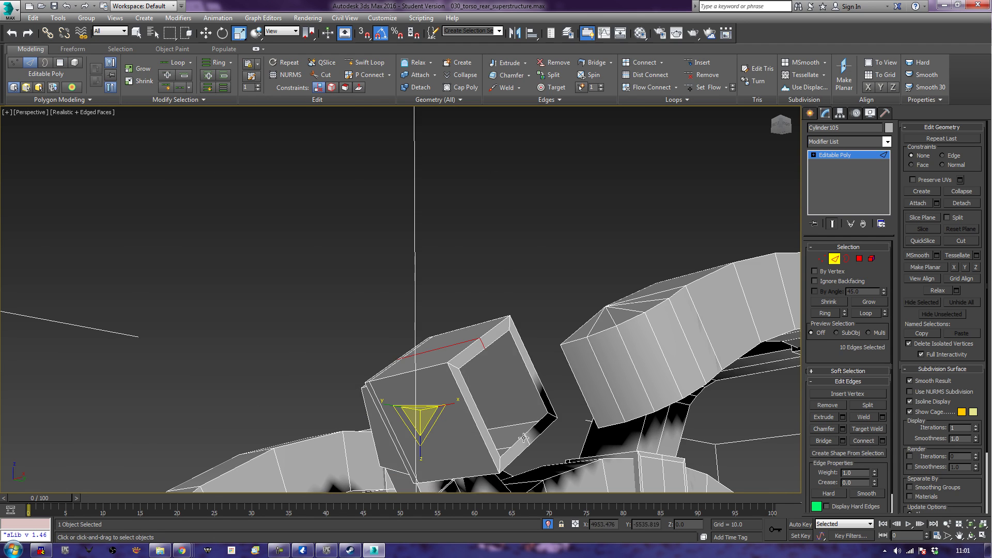
left_click(422, 375)
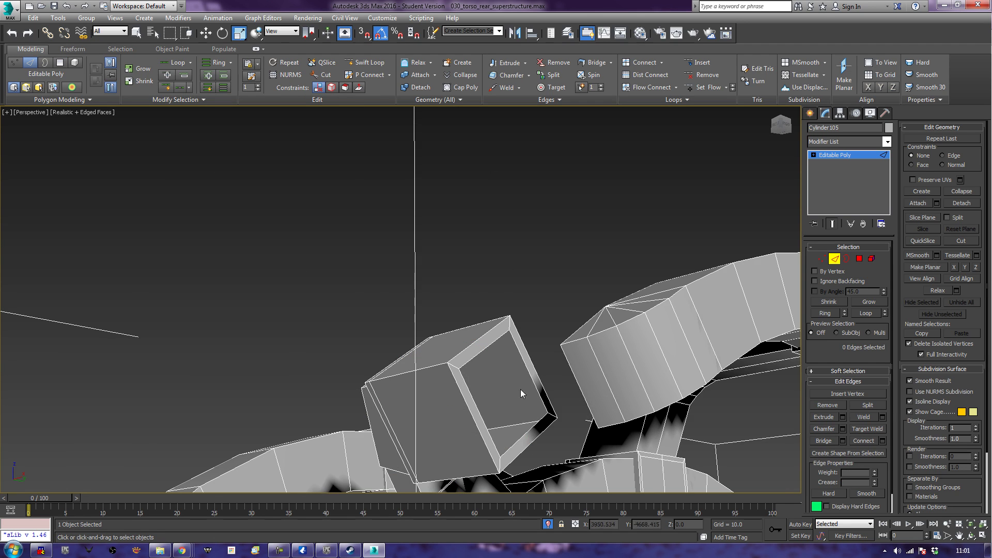
Step: Bridge the connector's open border to the open border at the arm's hinged end
middle_click_drag(478, 366, 531, 379, "alt")
middle_click_drag(555, 449, 524, 411)
left_click(846, 259)
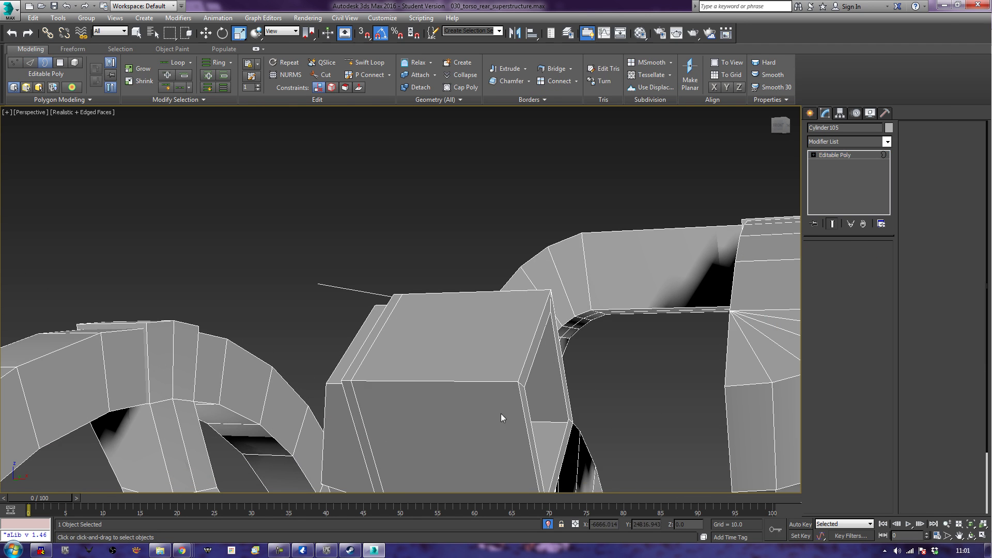
left_click(527, 405)
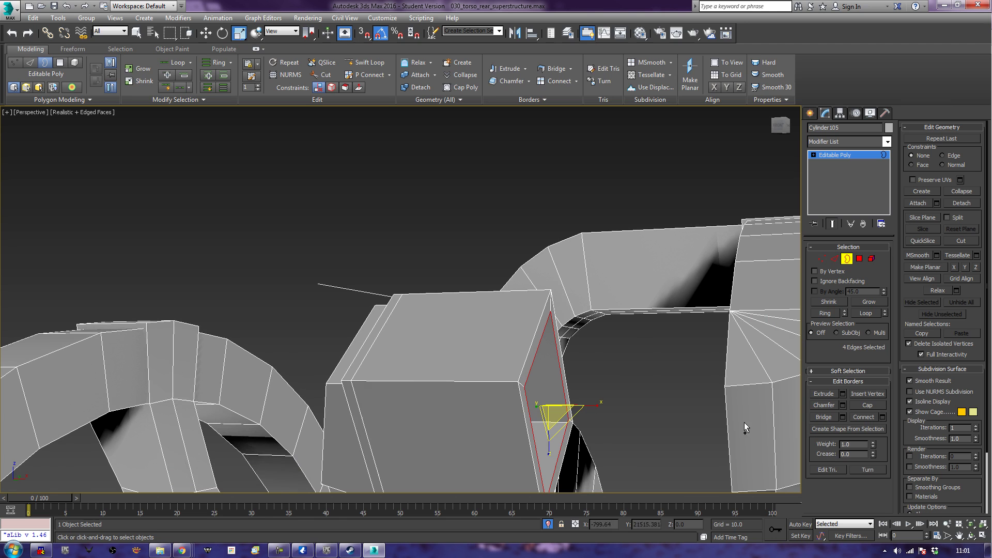
left_click(729, 418, "ctrl")
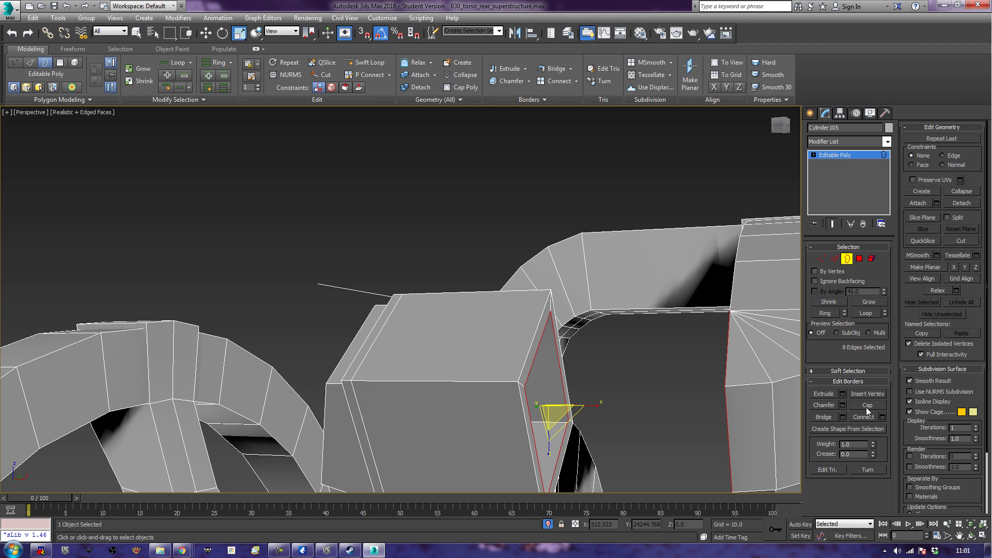
left_click(832, 416)
left_click(536, 200)
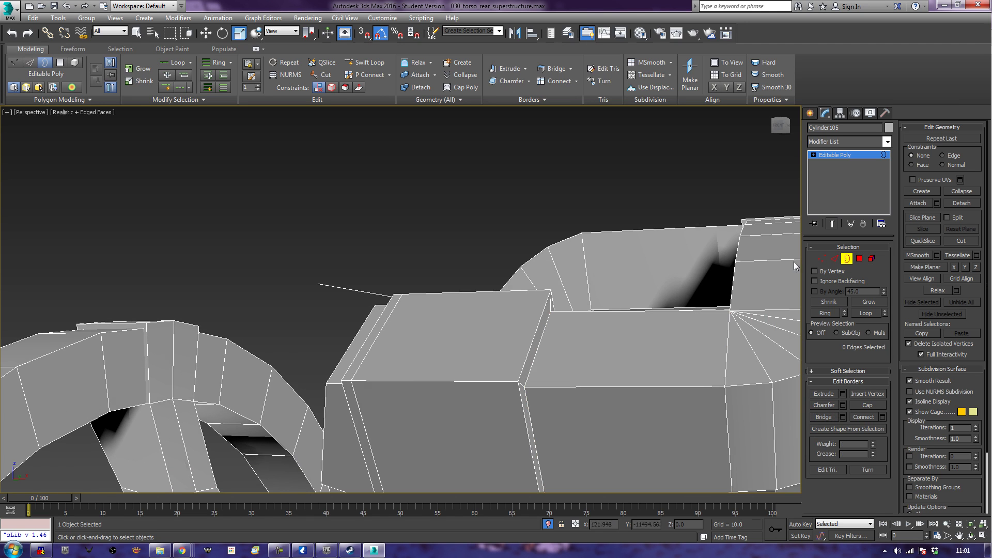
Step: Apply a Symmetry modifier to the whole superstructure with Z as the mirror axis, and deselect the object to inspect it
left_click(850, 260)
scroll(708, 294, "down", 6)
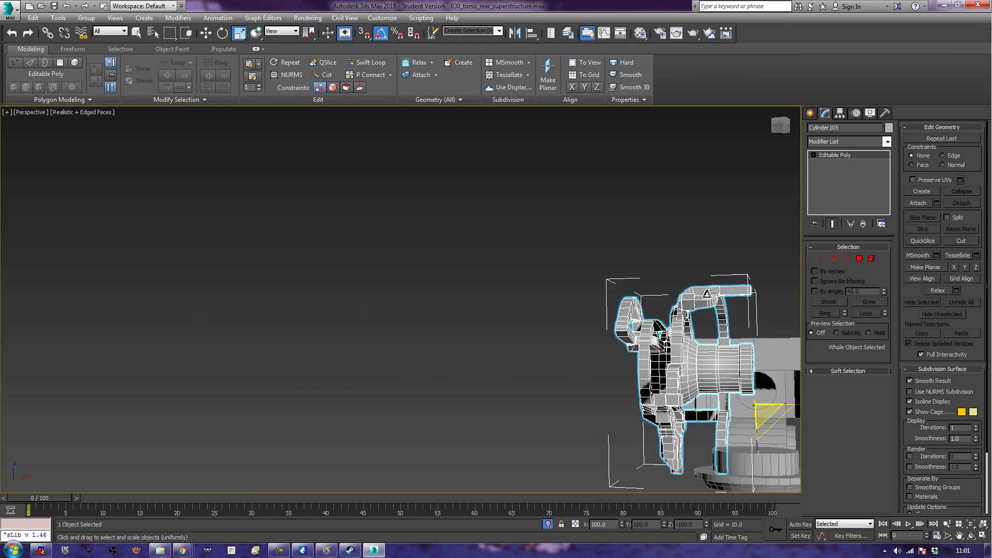
middle_click_drag(667, 303, 558, 310, "alt")
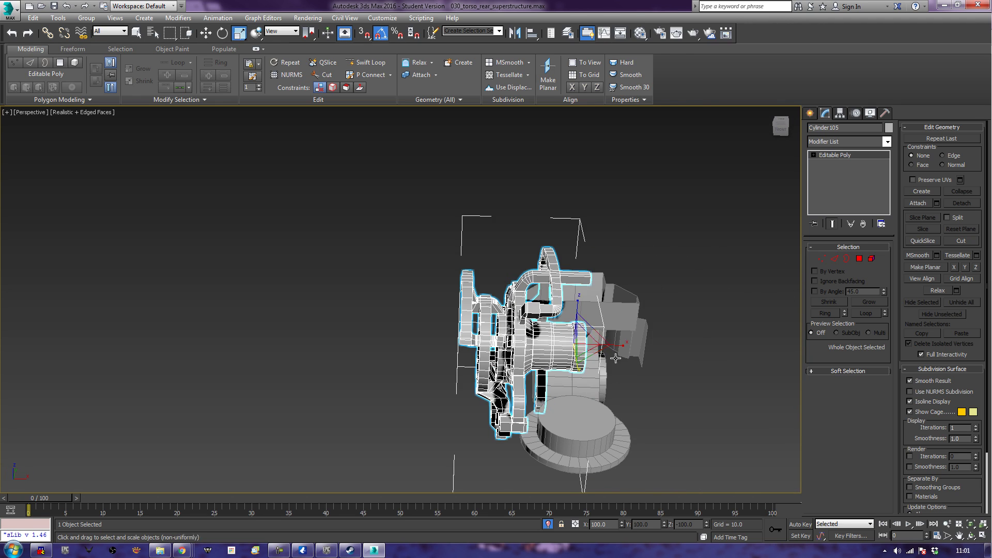
left_click(824, 141)
scroll(826, 142, "down", 2)
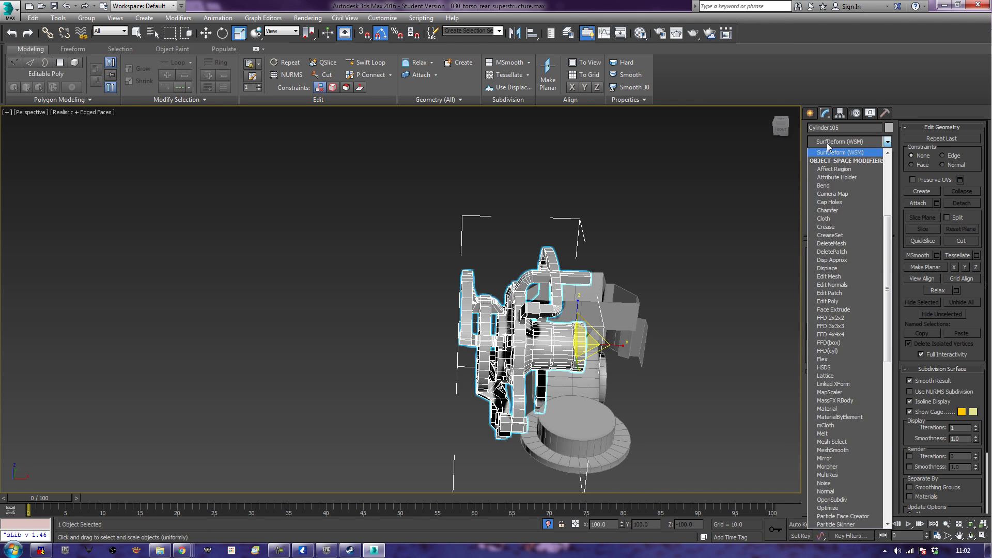
scroll(831, 155, "down", 15)
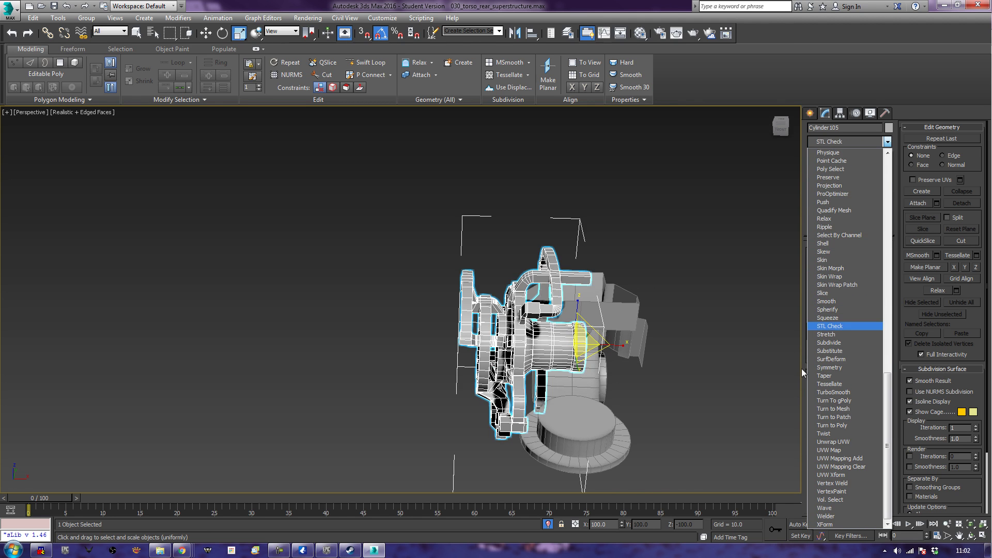
left_click(827, 367)
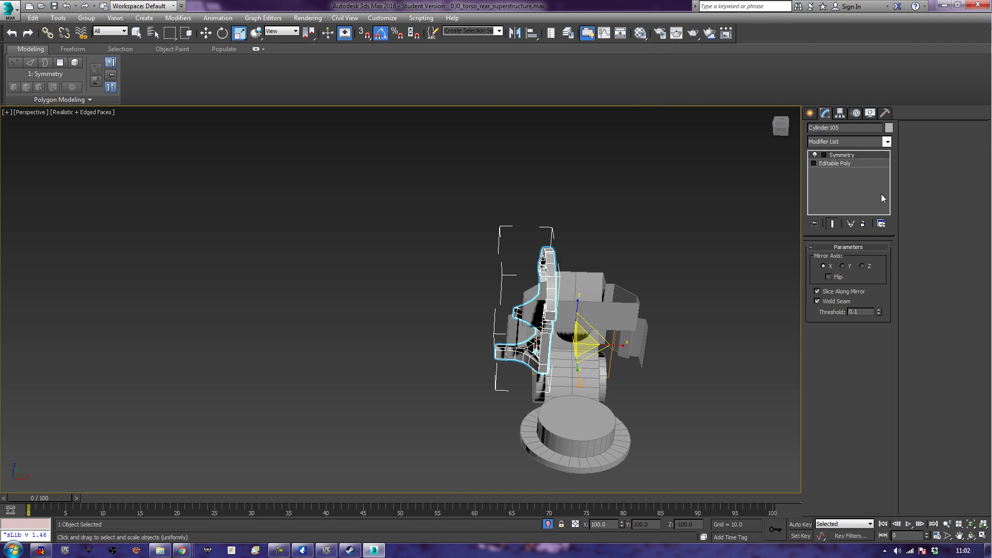
left_click(862, 266)
left_click(293, 299)
middle_click_drag(292, 300, 310, 286)
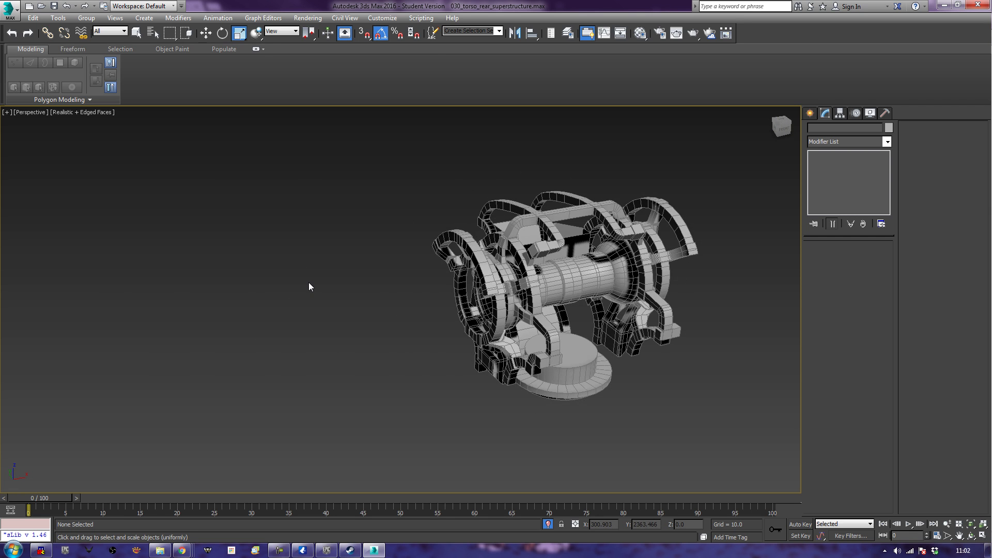